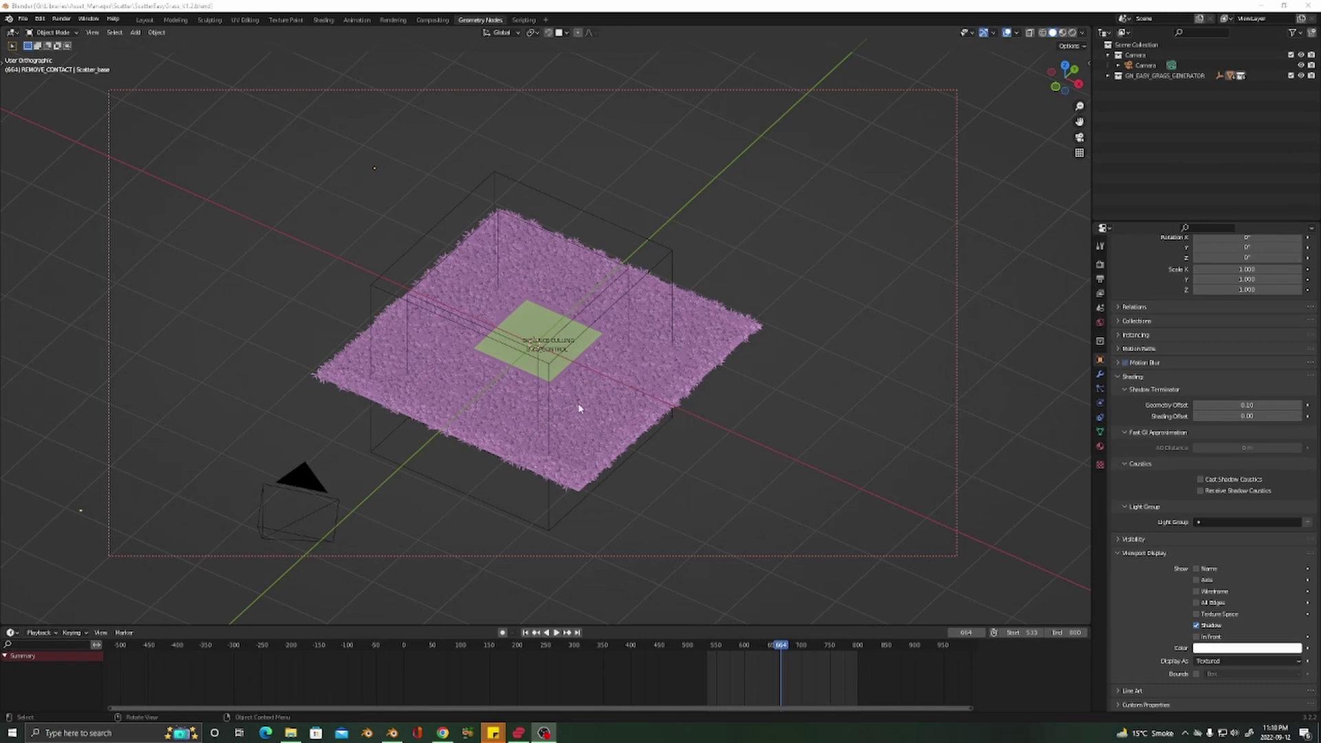
Expand the GN_EASY_GRASS_GENERATOR collection and identify which object in it is the grass patch
middle_click_drag(581, 424, 611, 407)
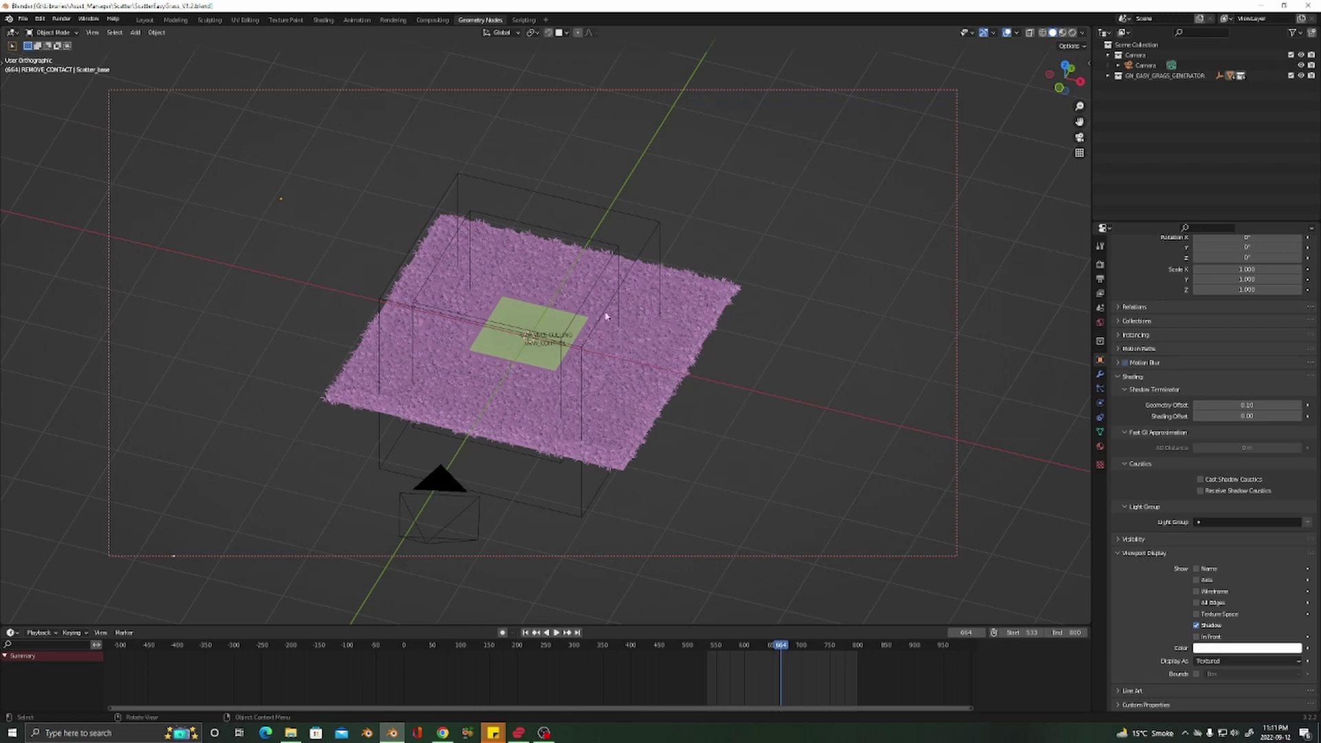
middle_click_drag(606, 393, 580, 403)
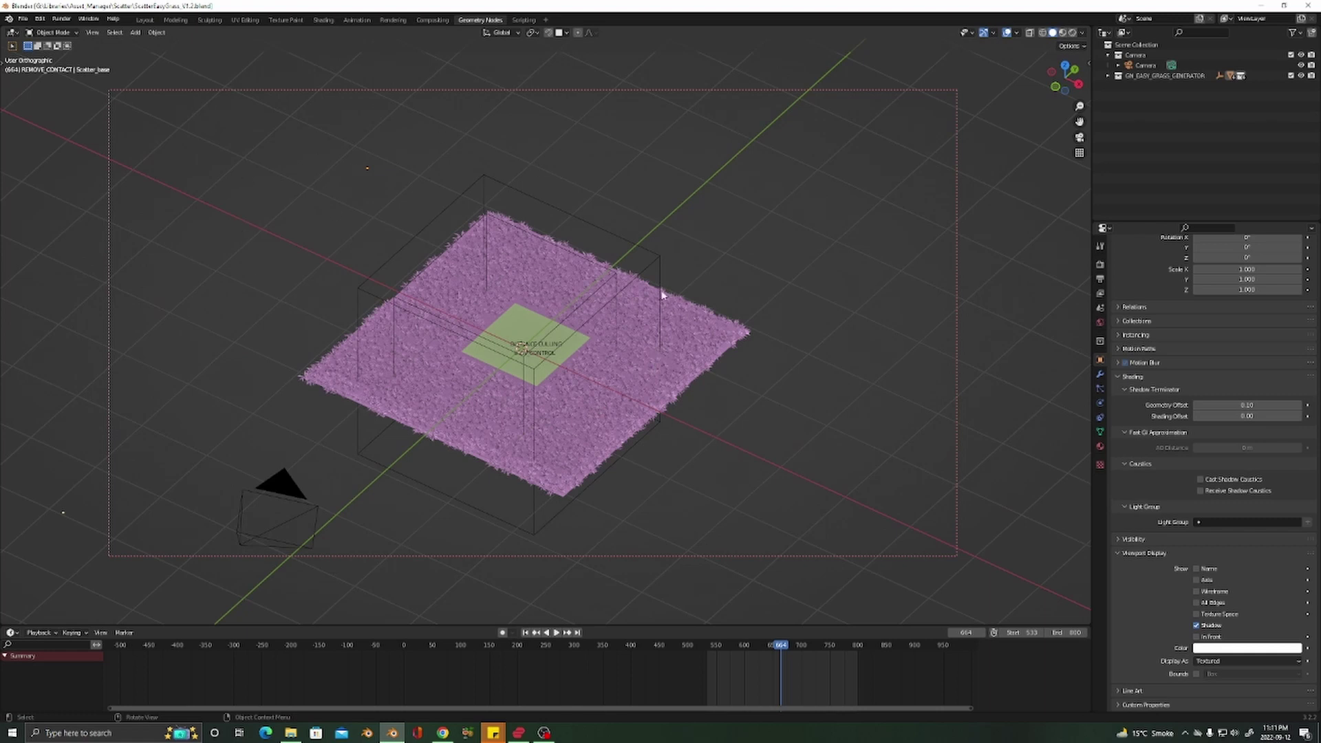
left_click(1108, 76)
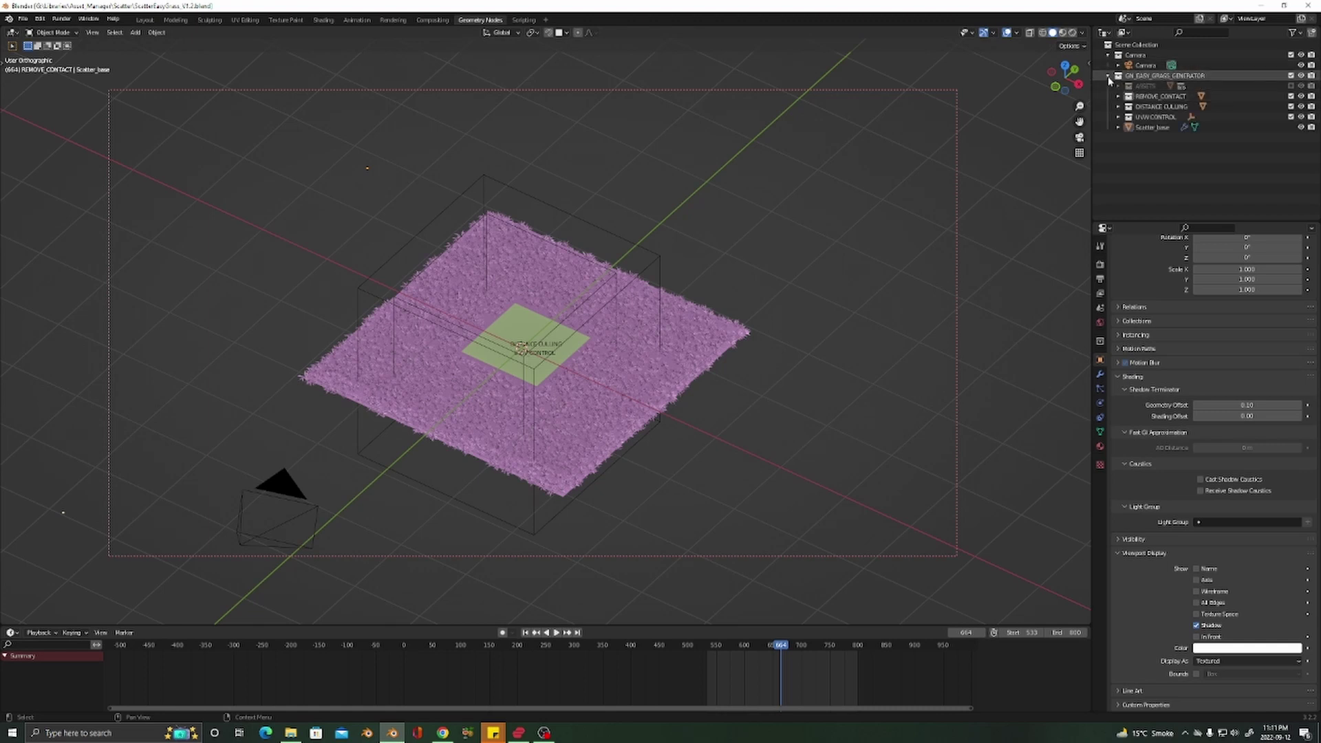
left_click(593, 436)
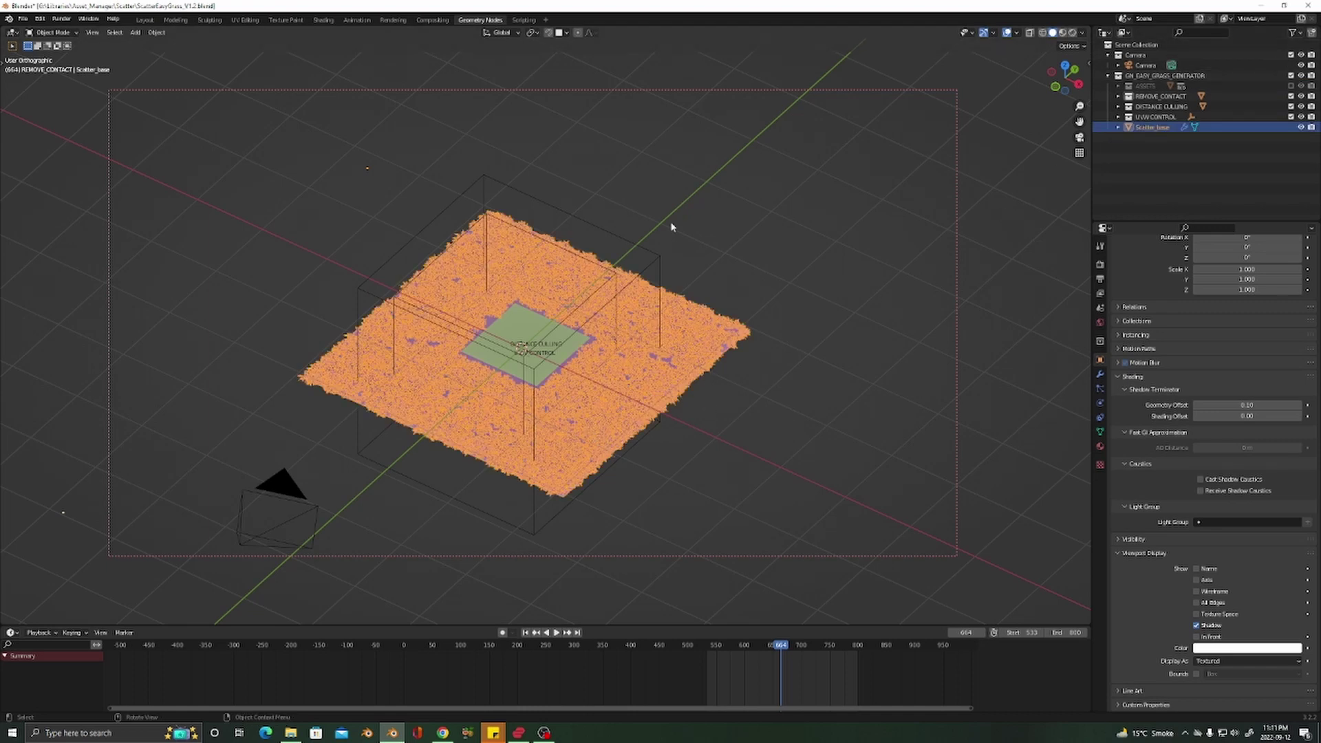
left_click(872, 303)
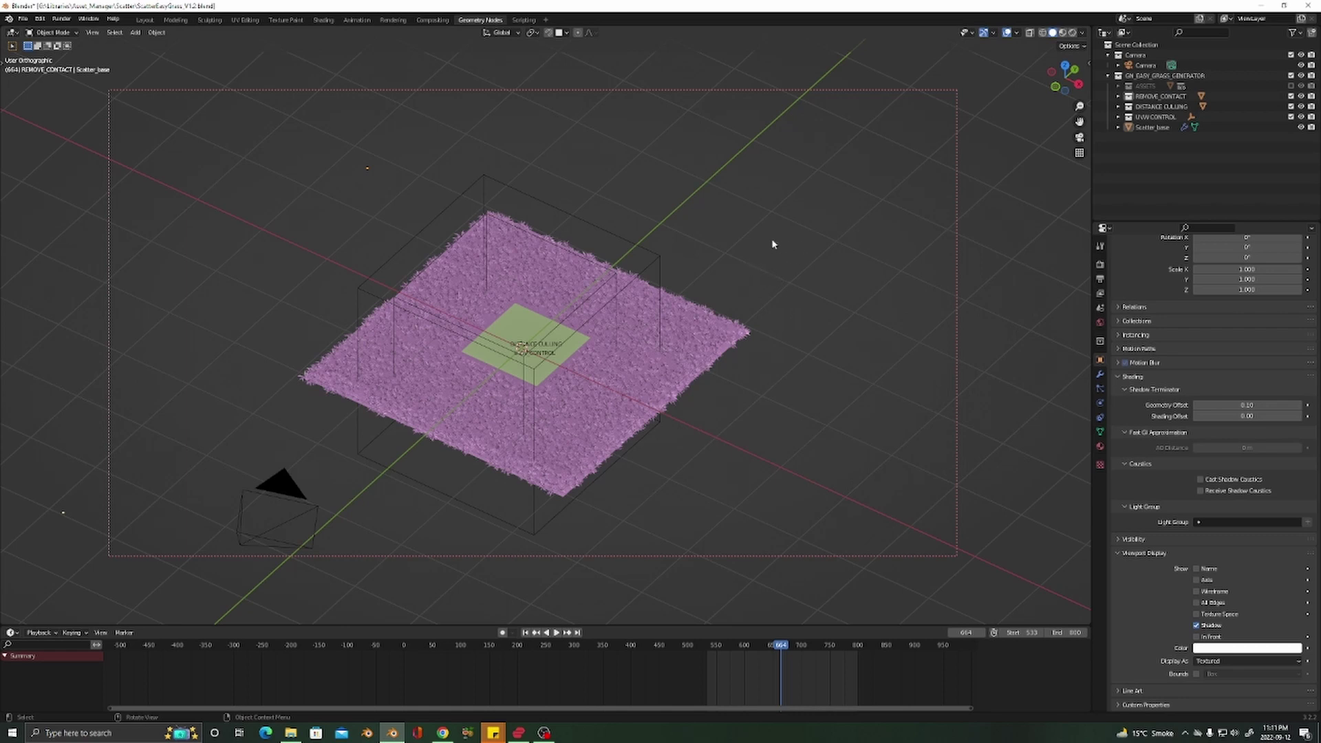
Add a plane mesh on the empty ground beside the grass patch
middle_click_drag(773, 243, 608, 230)
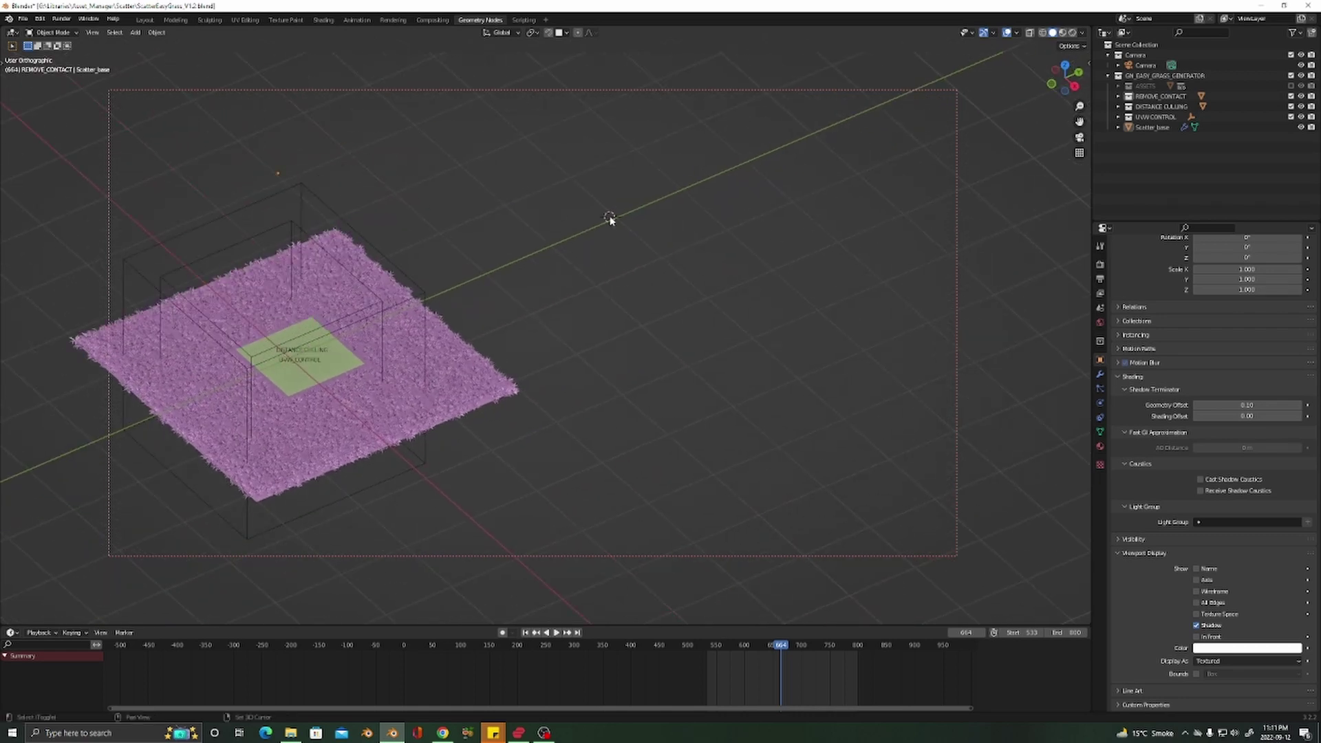
key("shift+a")
left_click(645, 219)
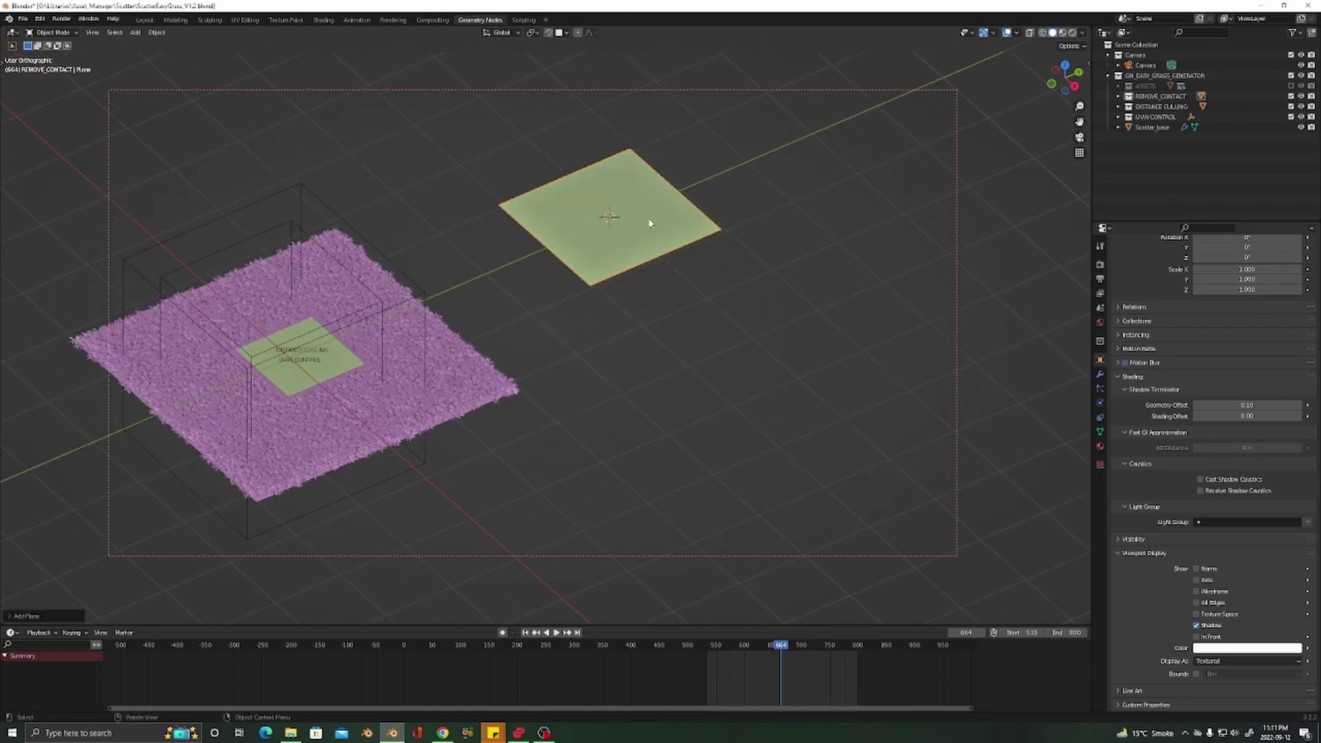
Join the new plane into the Scatter_base object, keeping Scatter_base as the active object
left_click(453, 389, "shift")
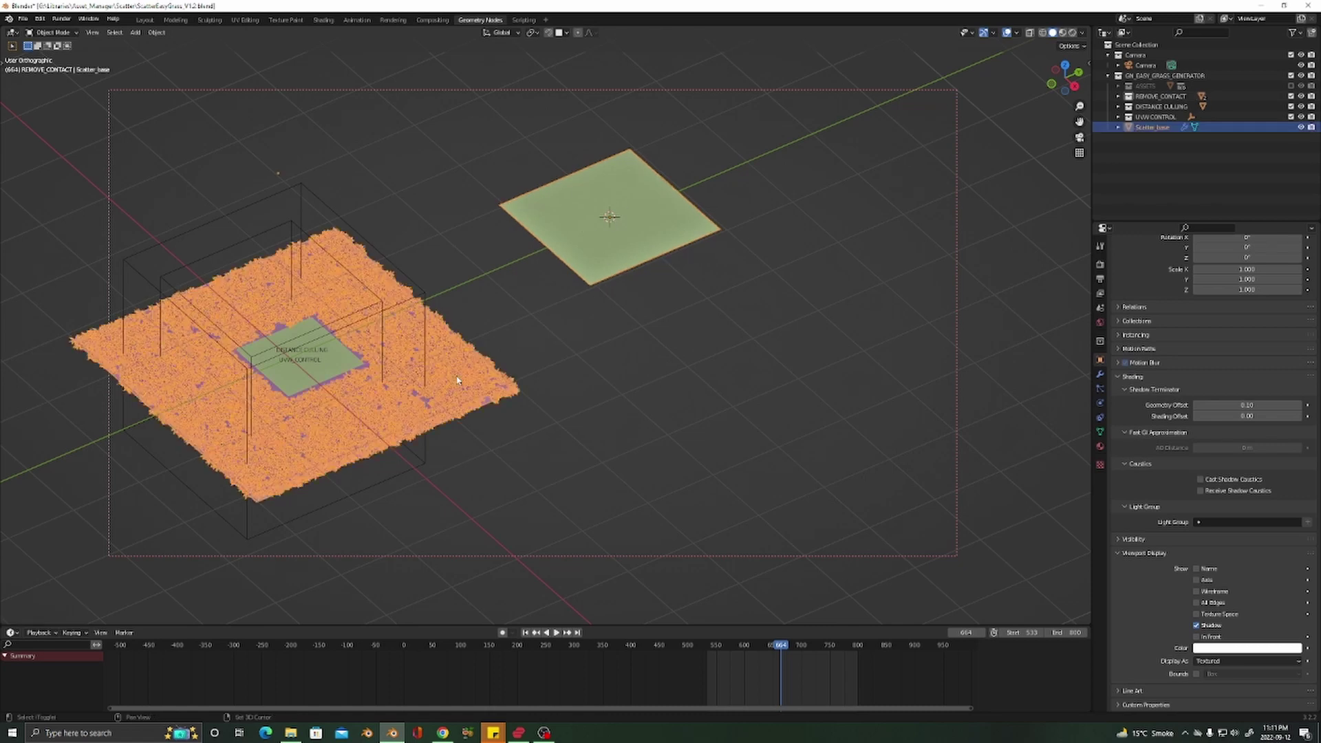
left_click(680, 246)
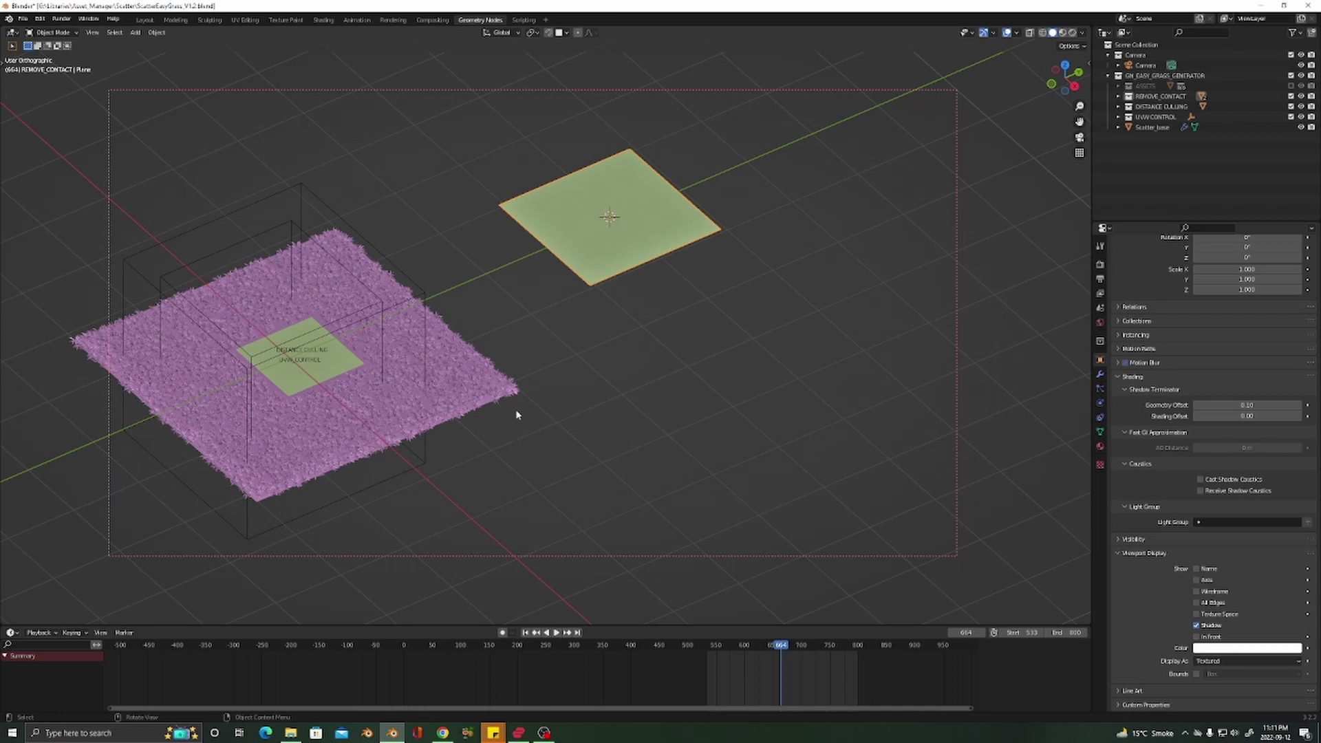
left_click(510, 383, "shift")
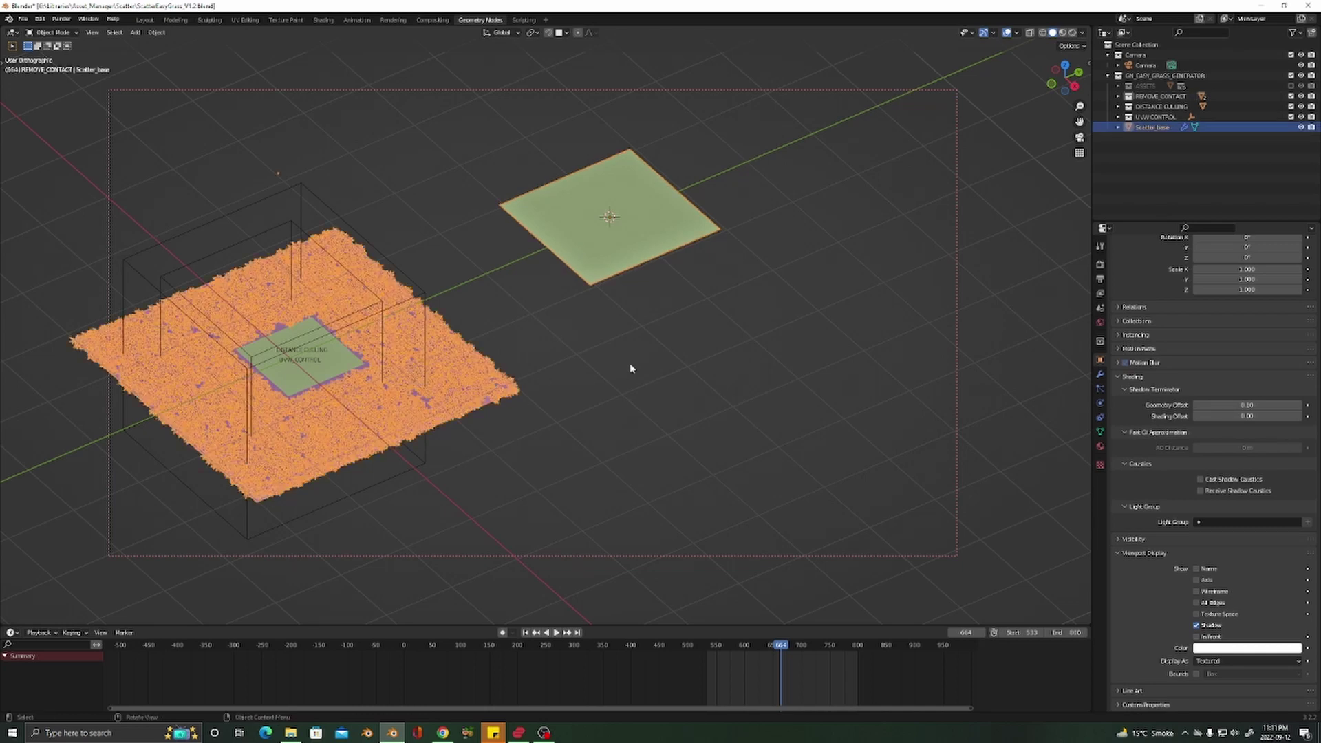
key("ctrl+j")
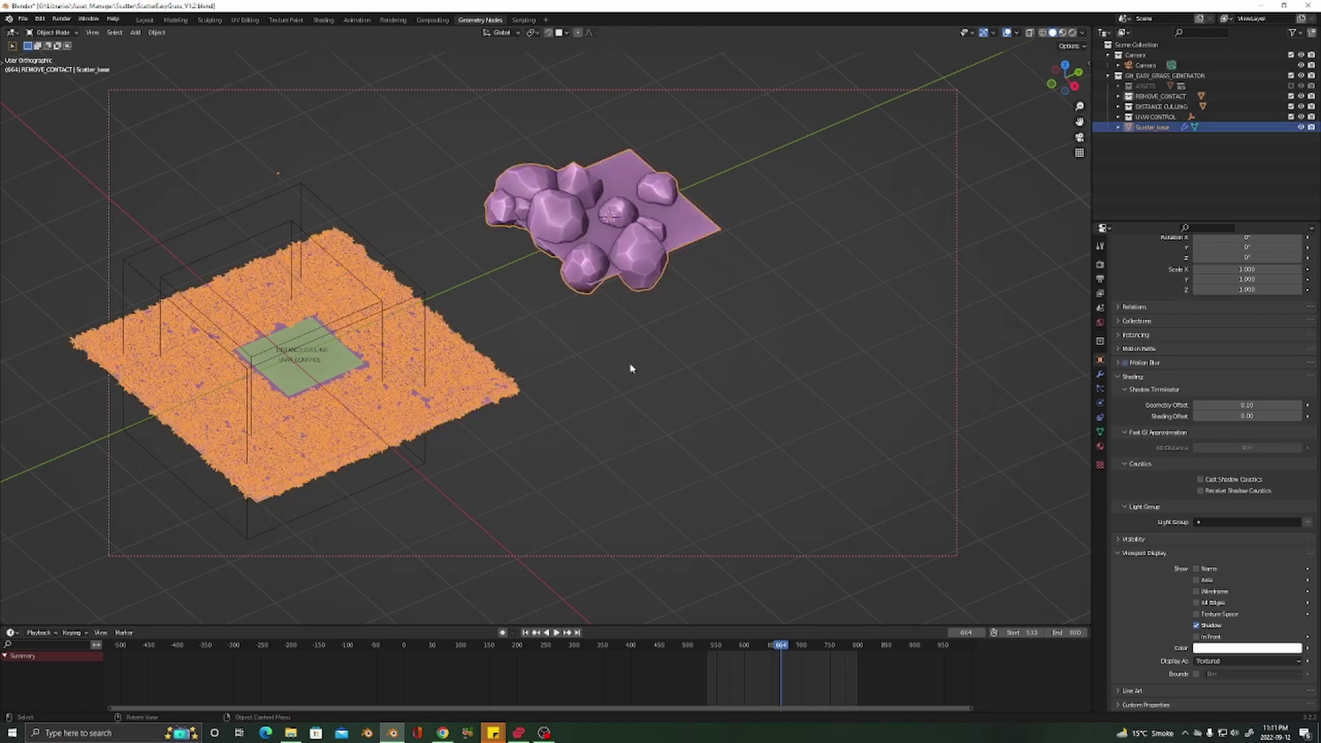
left_click(782, 232)
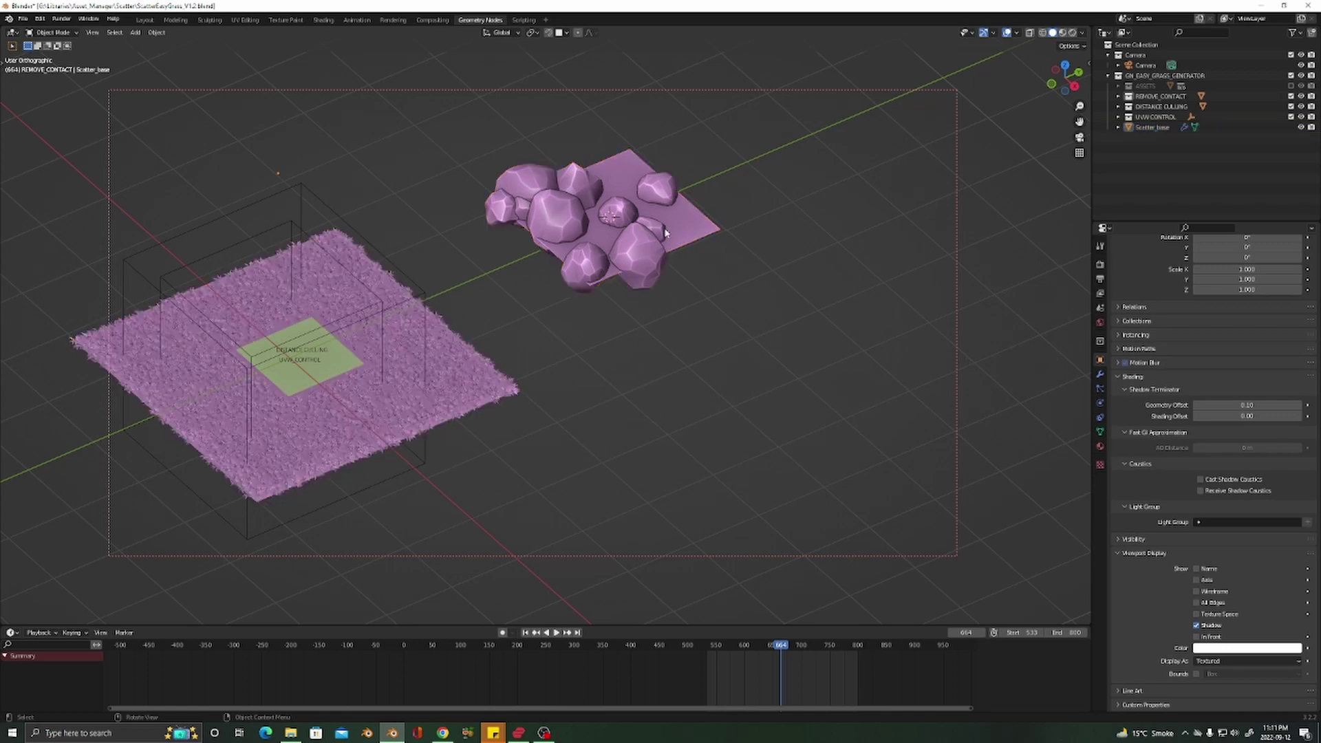
left_click(674, 230)
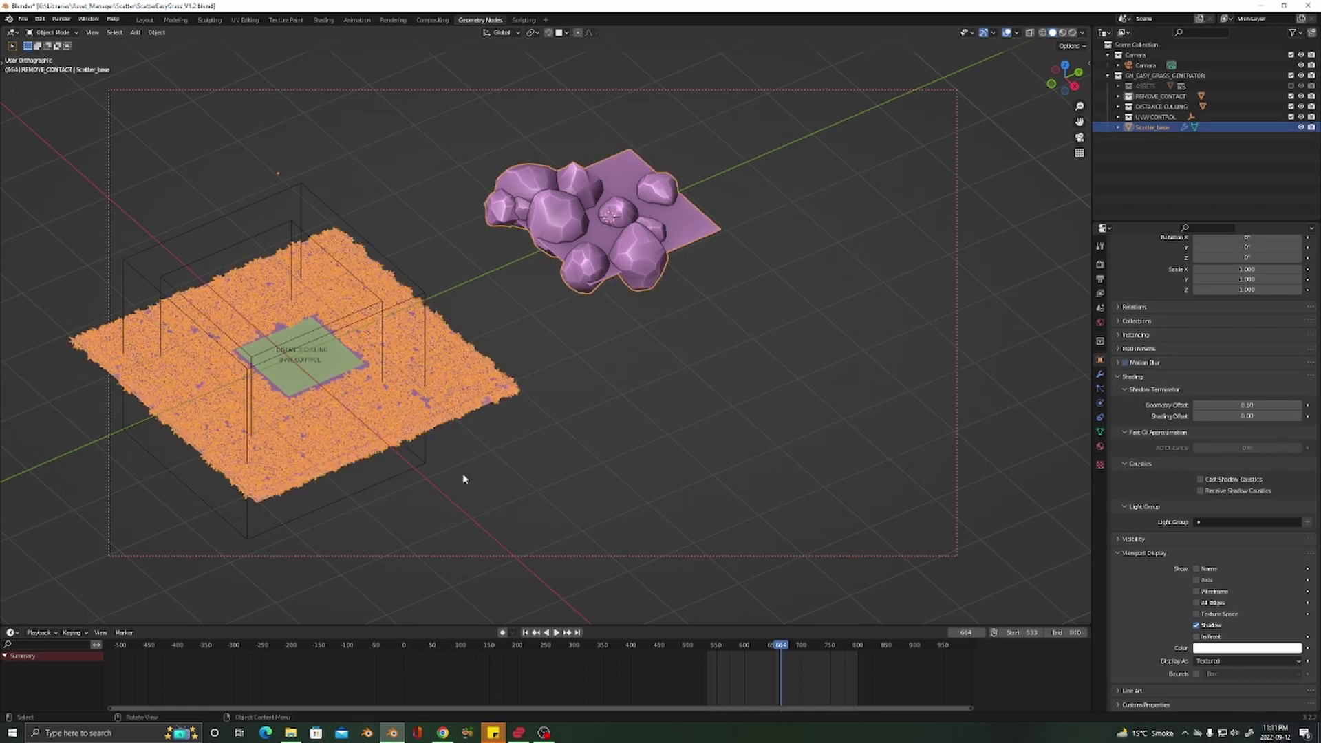
Make RiverRock the active color attribute of Scatter_base and switch the object to Vertex Paint mode
left_click(1101, 375)
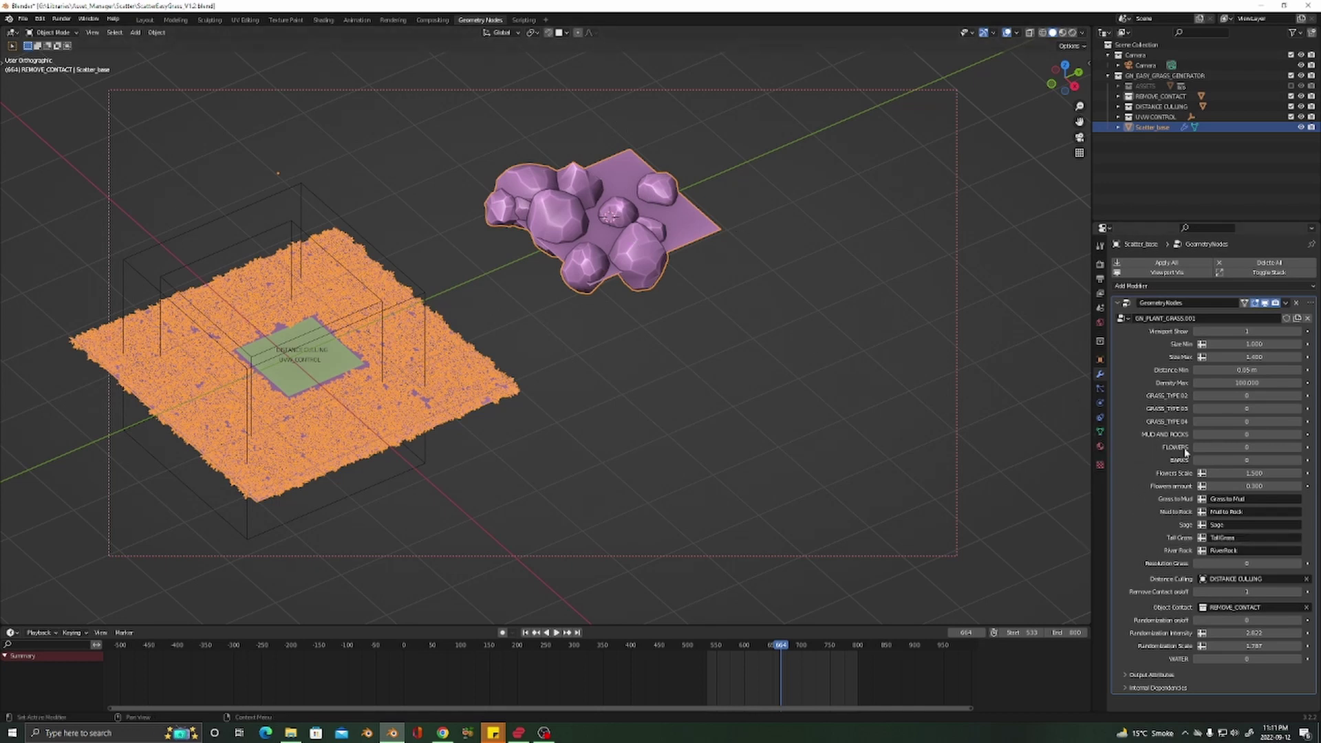
left_click(1101, 433)
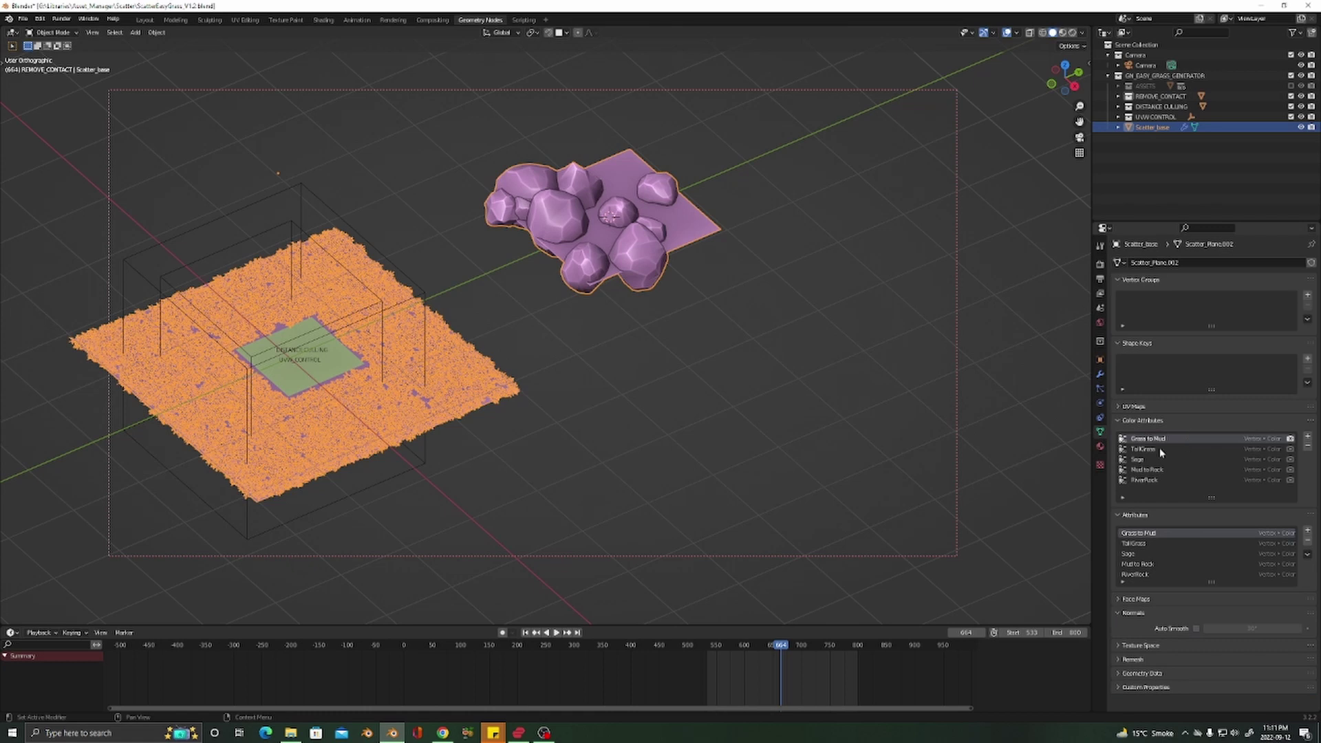
left_click(1145, 481)
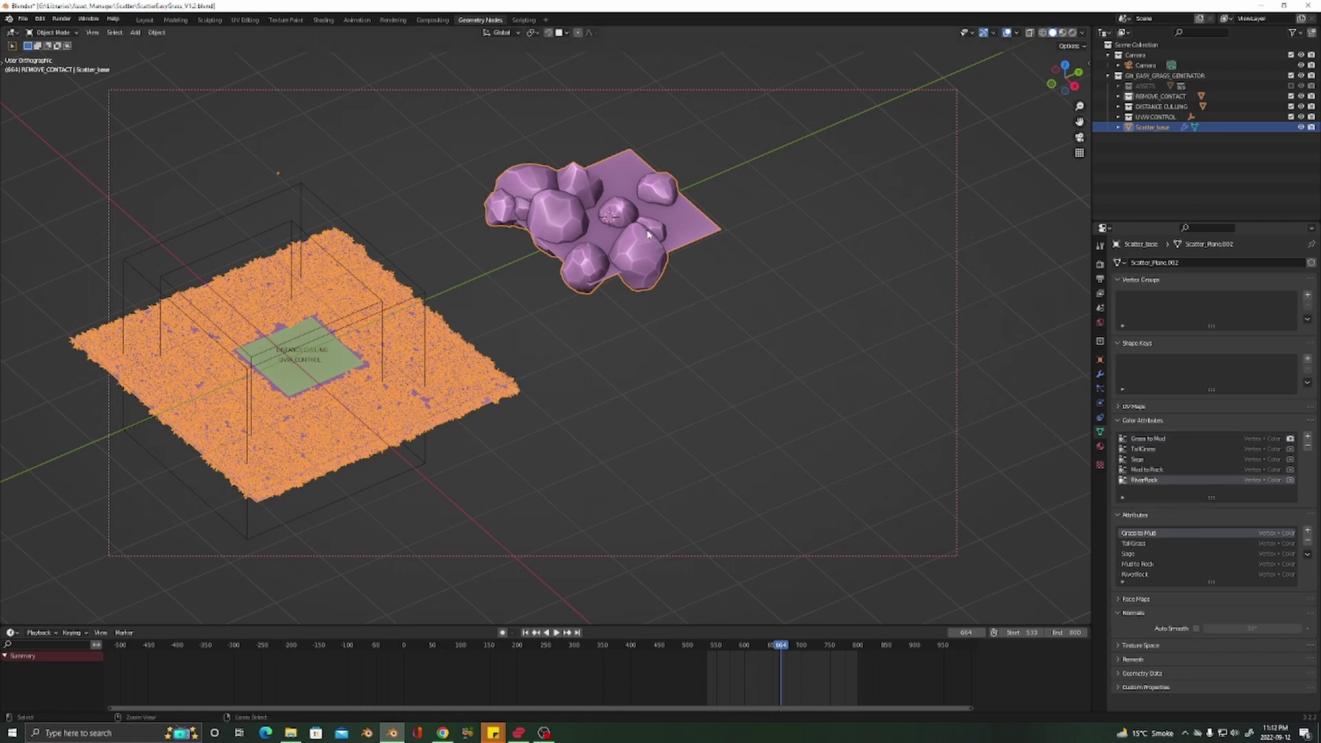
key("ctrl+Tab")
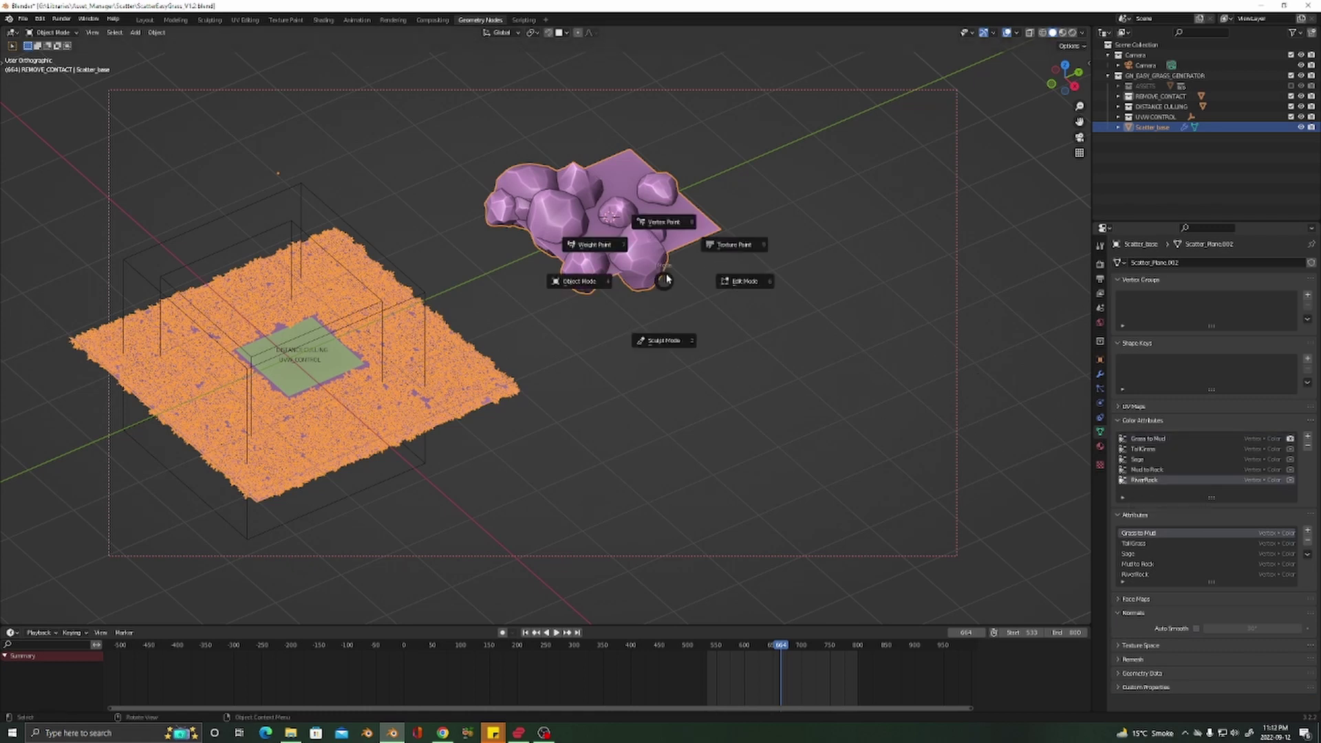
left_click(662, 225)
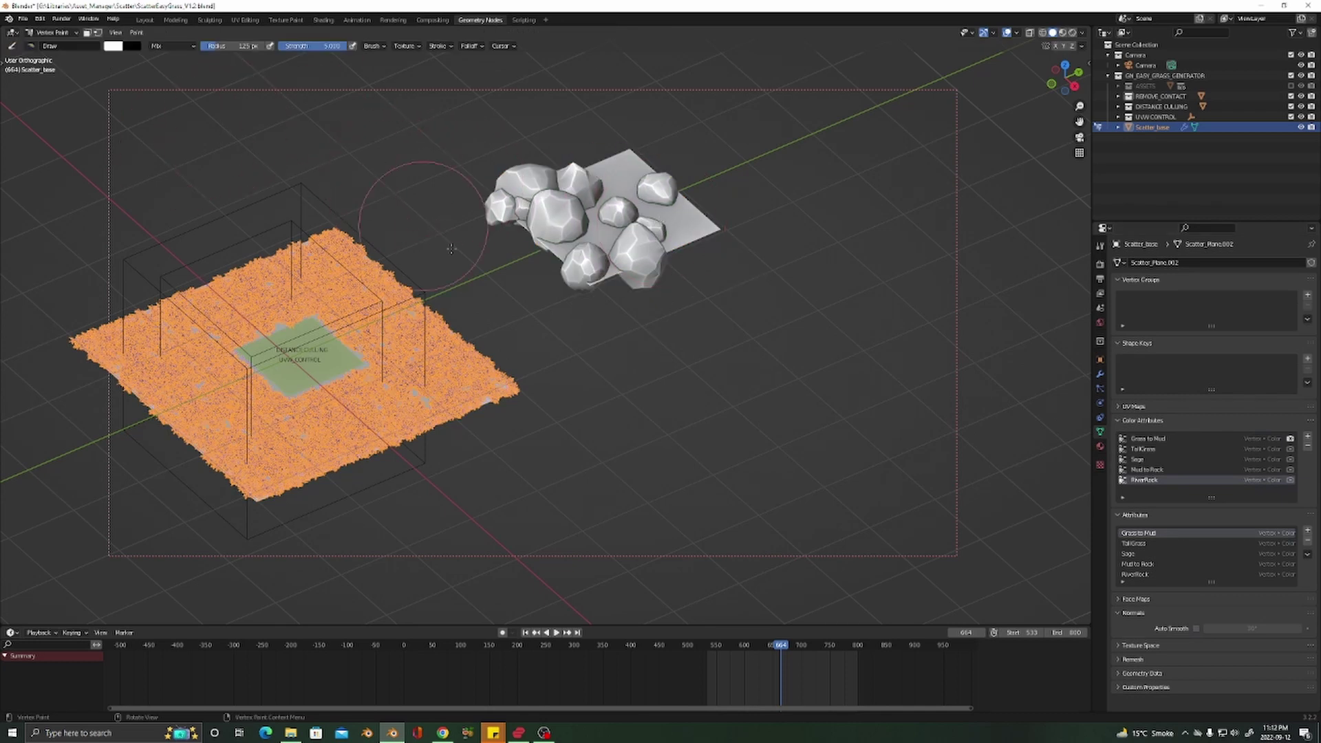
Swap the brush color to black, enlarge its radius to about 231 px and paint the whole added plane on RiverRock
key("x")
key("bracketright")
key("bracketright")
key("bracketright")
key("bracketright")
key("bracketright")
key("bracketright")
left_click_drag(665, 234, 615, 243)
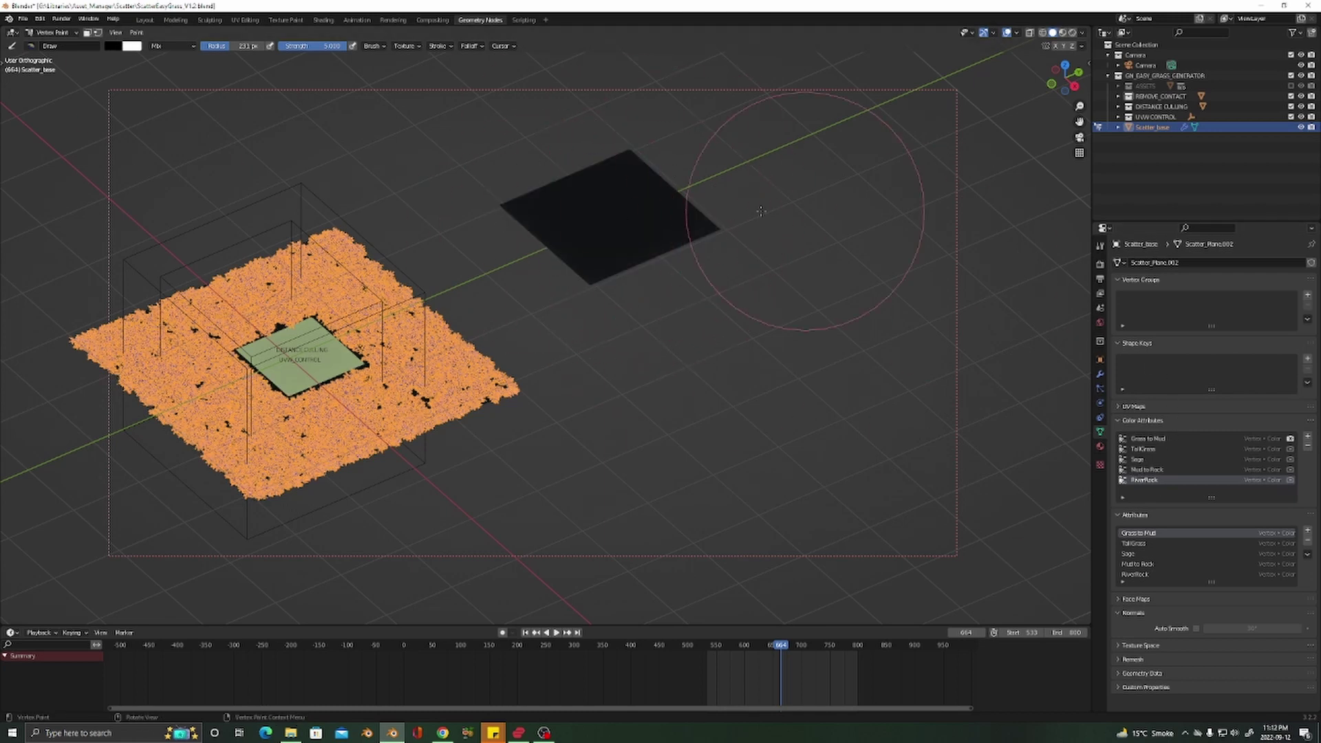
Paint the added plane black on the Mud to Rock, Sage and TallGrass color attributes in turn
left_click(1156, 470)
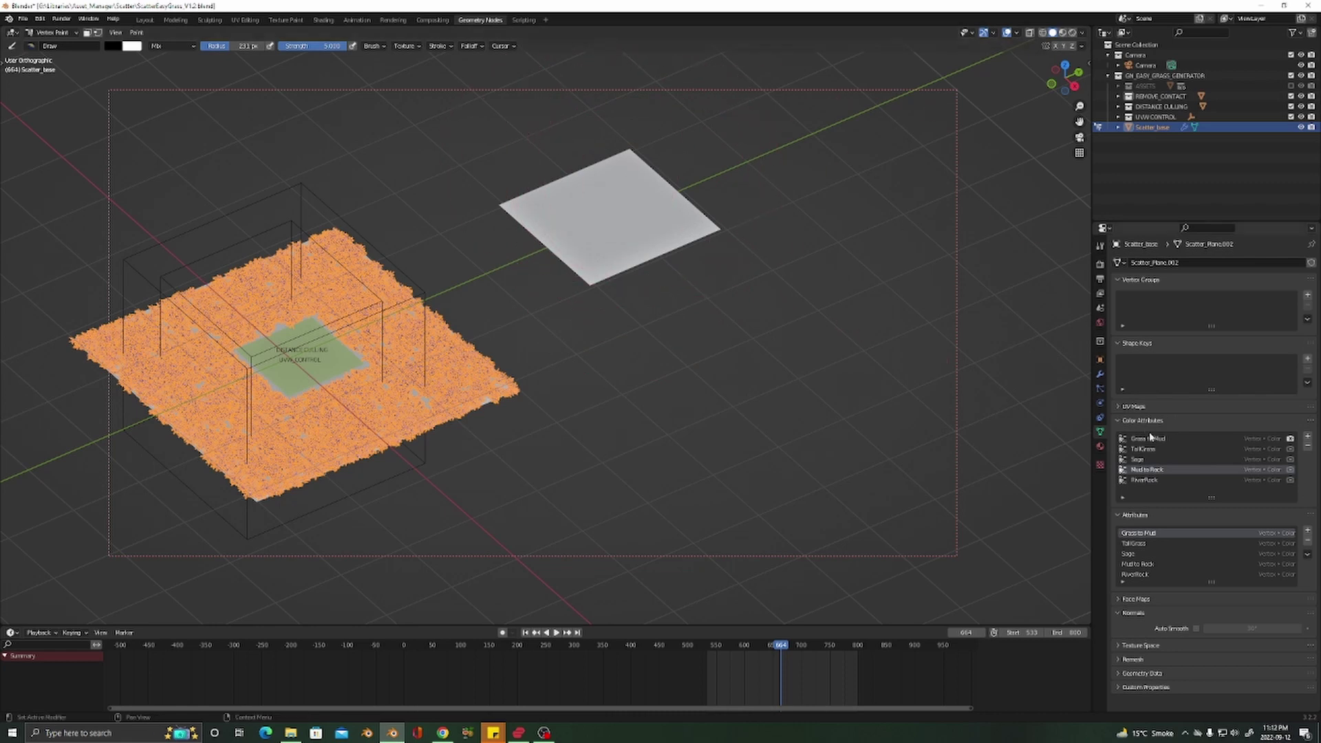
mouse_move(581, 192)
left_mouse_down()
mouse_move(548, 218)
mouse_move(669, 234)
left_mouse_up()
left_click(1142, 460)
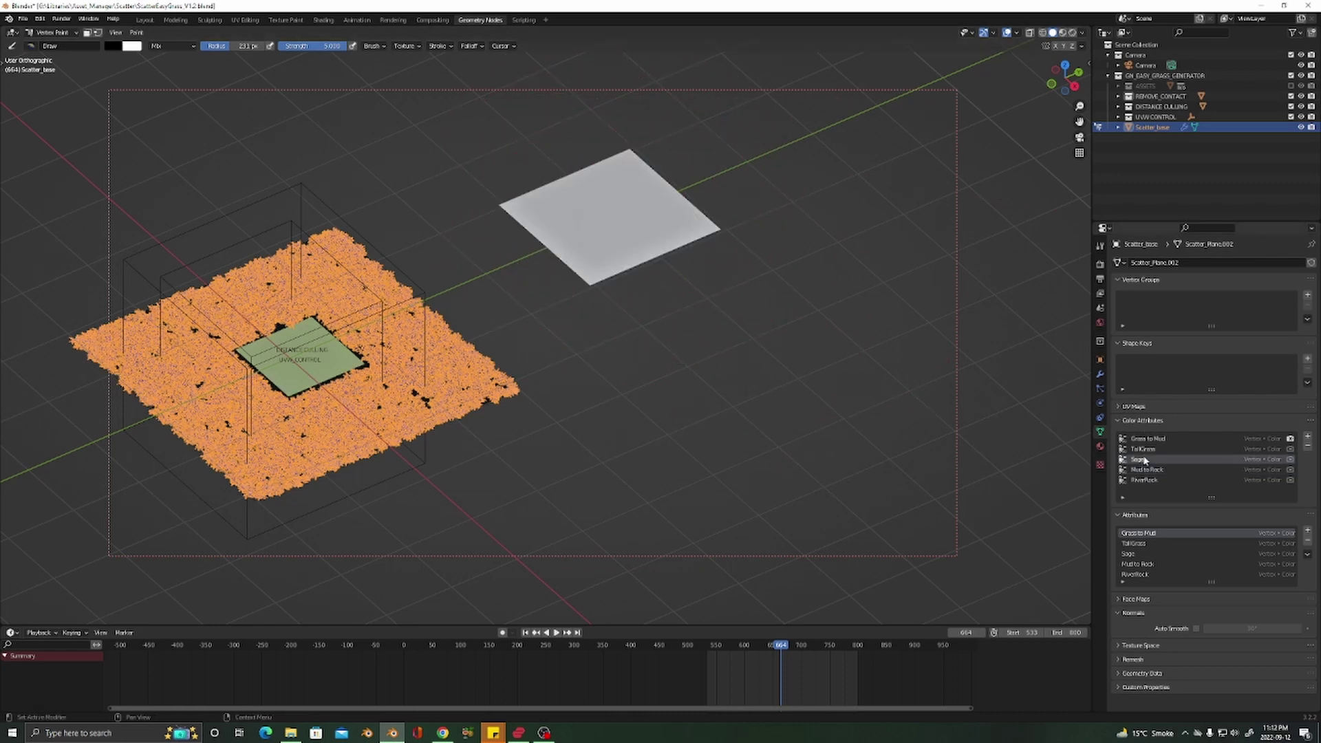
mouse_move(705, 230)
left_mouse_down()
mouse_move(609, 250)
mouse_move(605, 227)
mouse_move(640, 163)
mouse_move(647, 174)
left_mouse_up()
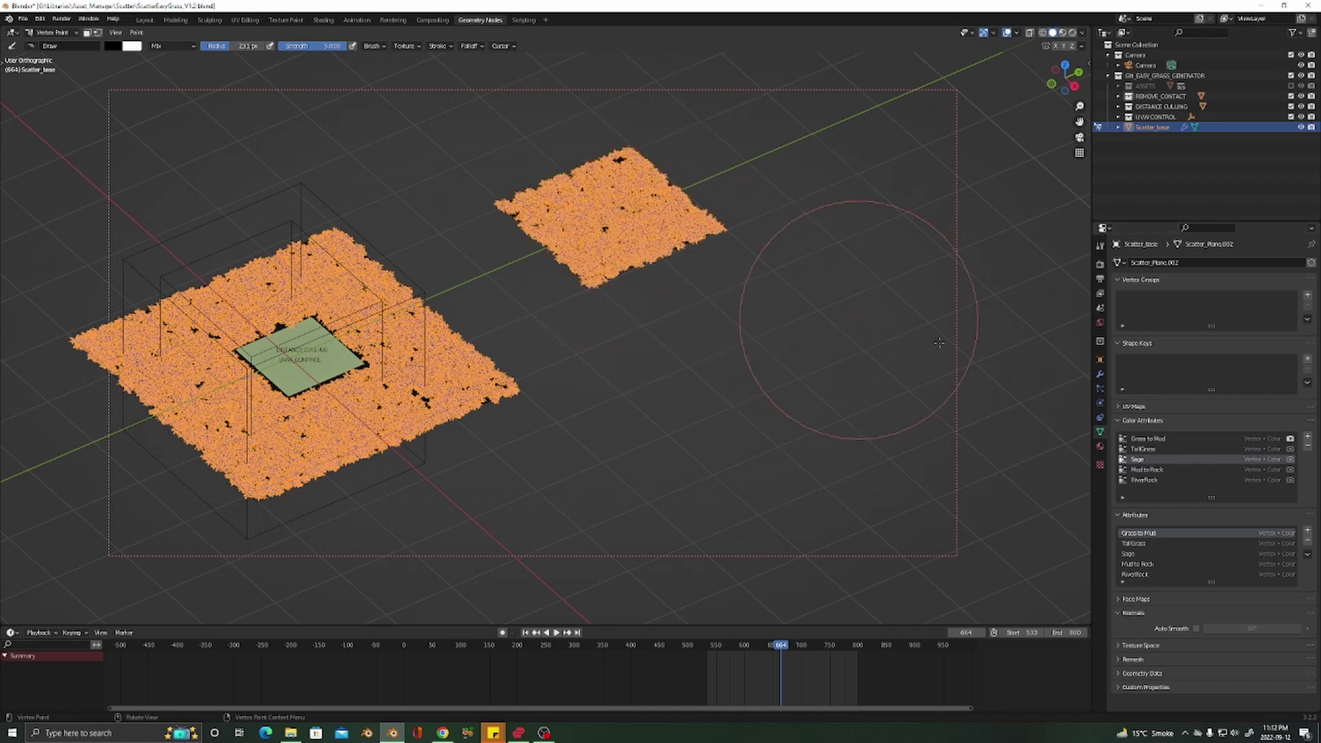
left_click(1144, 449)
mouse_move(686, 218)
left_mouse_down()
mouse_move(700, 216)
mouse_move(626, 175)
mouse_move(542, 193)
mouse_move(761, 241)
left_mouse_up()
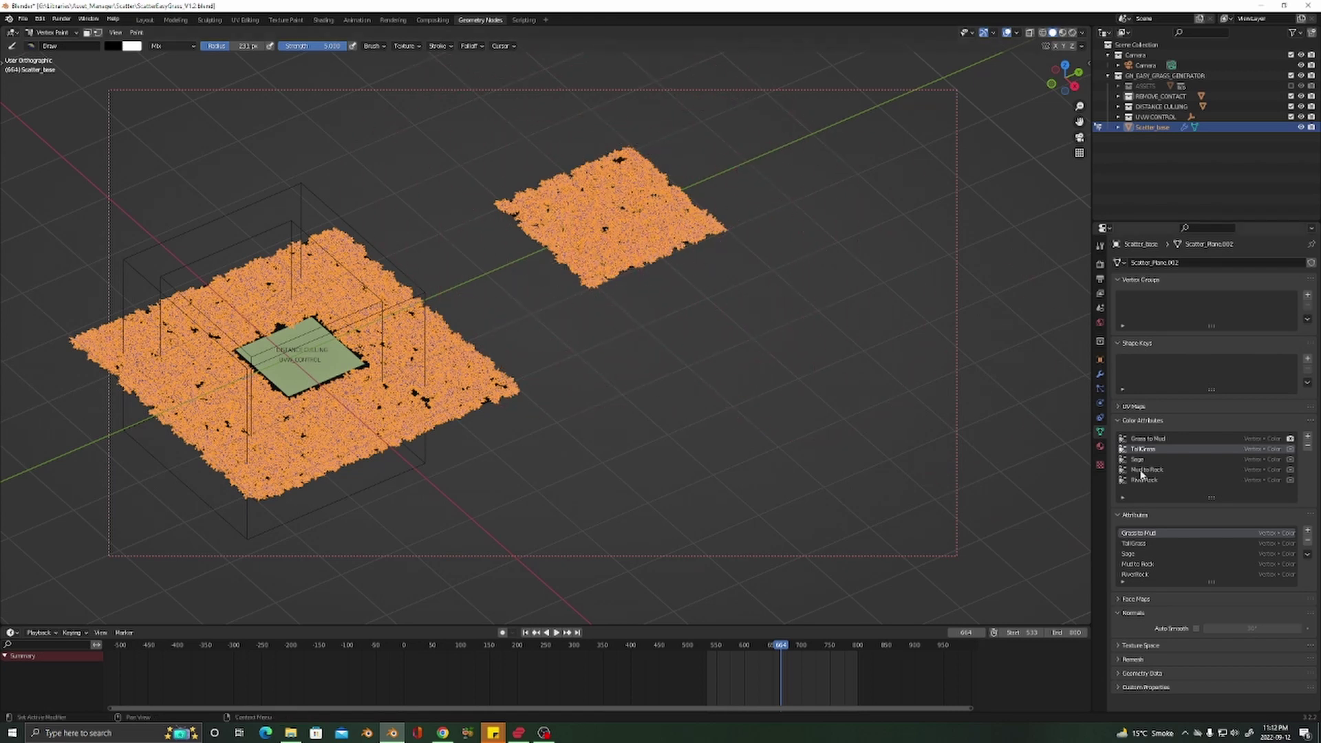
Switch the viewport to rendered shading and hide the overlays to inspect the grass on both areas
key("z")
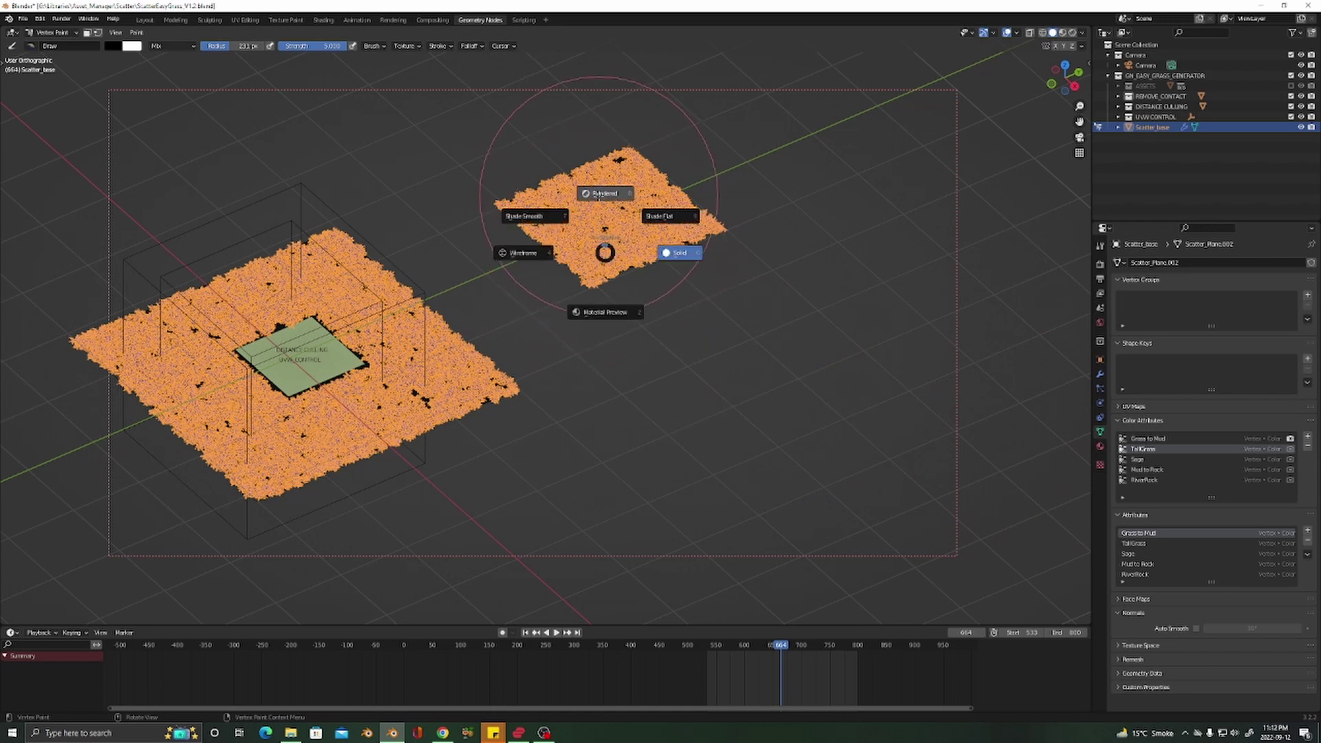
left_click(600, 193)
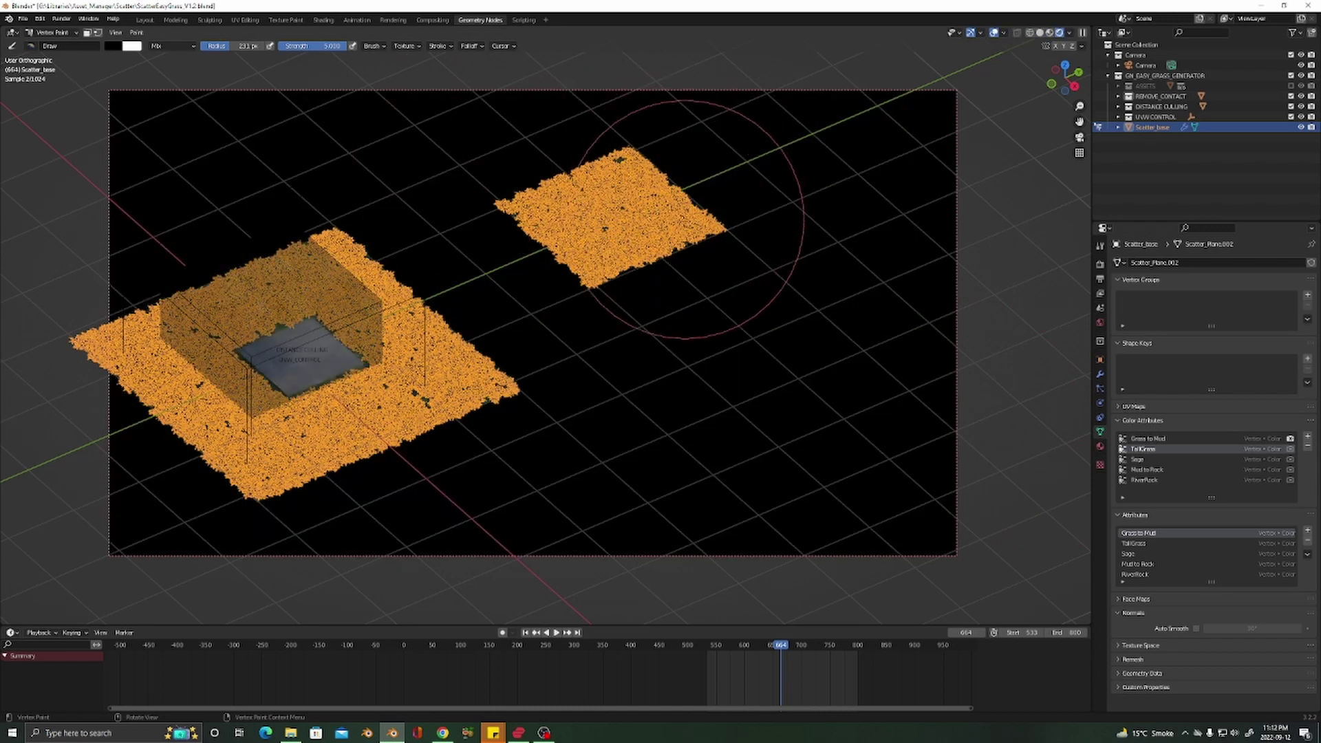
left_click(994, 32)
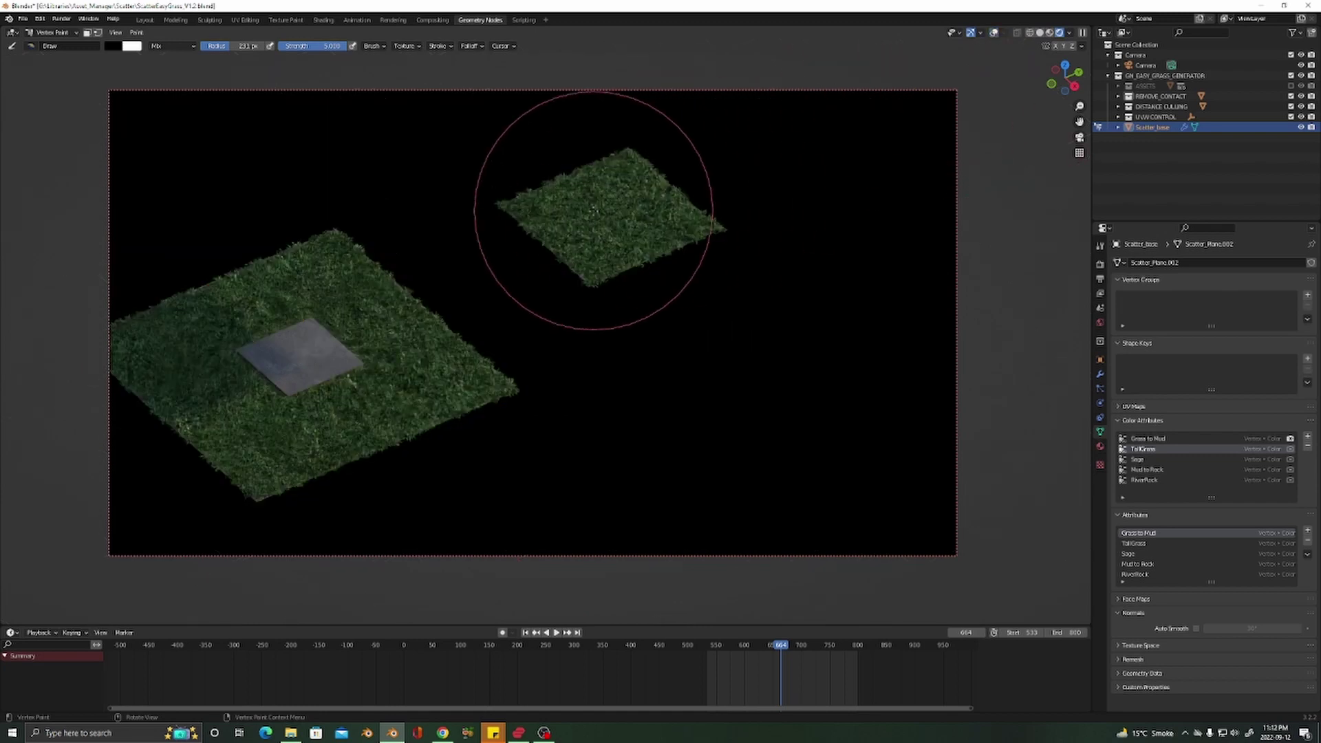
mouse_move(627, 191)
middle_mouse_down()
mouse_move(640, 210)
mouse_move(604, 260)
middle_mouse_up()
scroll(636, 246, "down", 2)
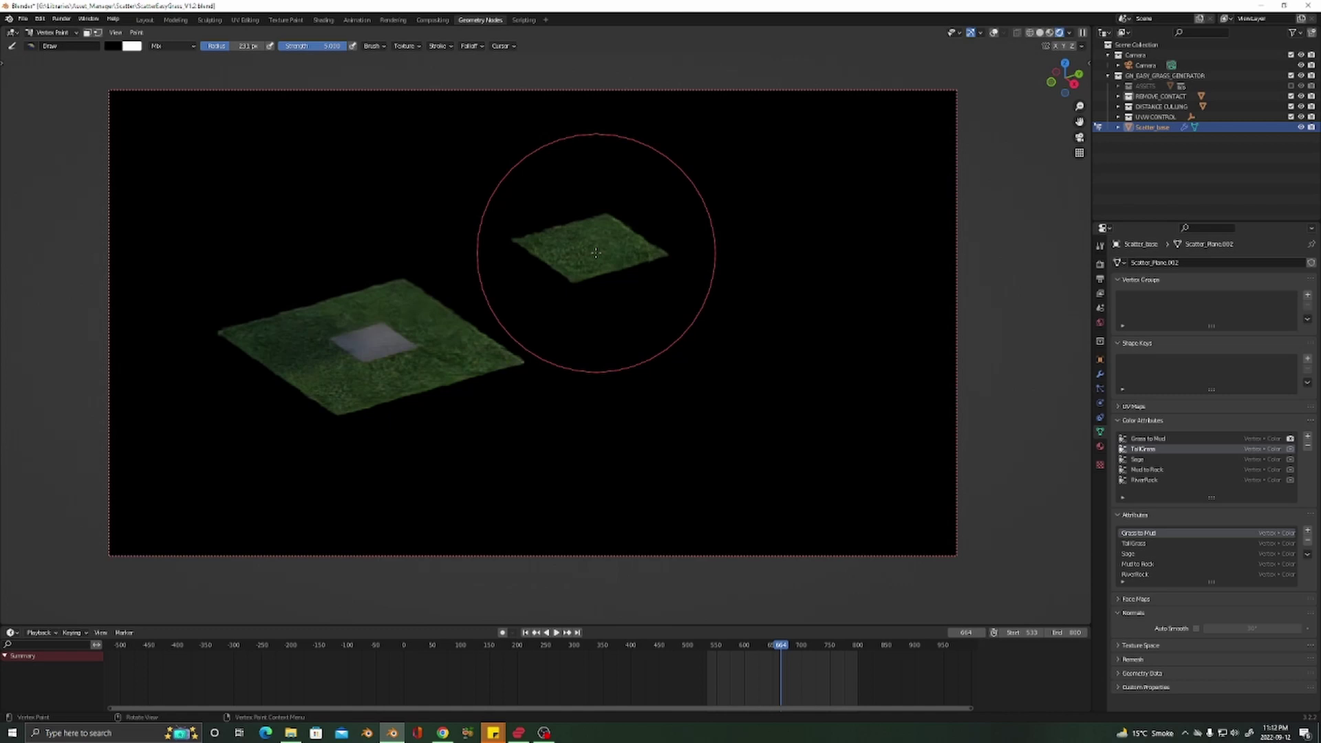
Try a brush strength of 1 and restore it to 5
left_click(335, 52)
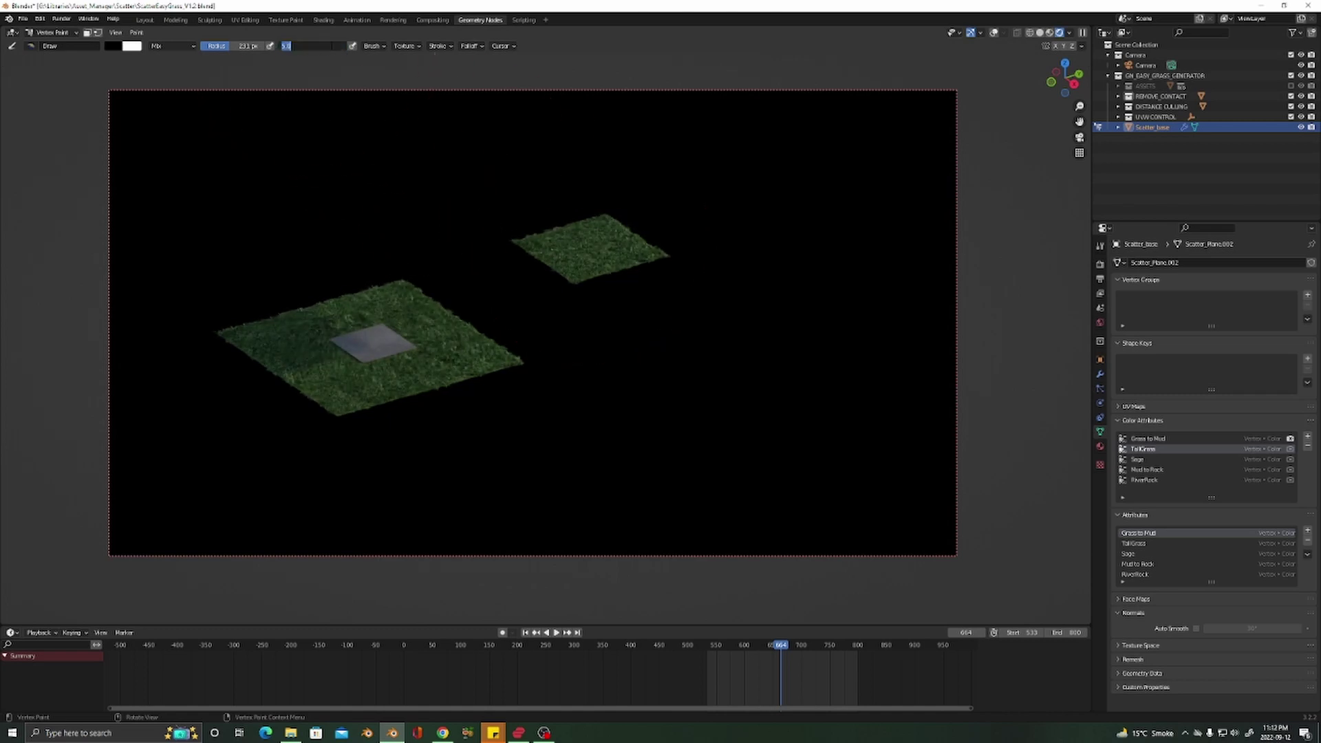
type("1")
key("Return")
left_click(332, 46)
type("5")
key("Return")
Return the viewport to solid shading and set Viewport Show to 0 in the GeometryNodes modifier
left_click(1040, 32)
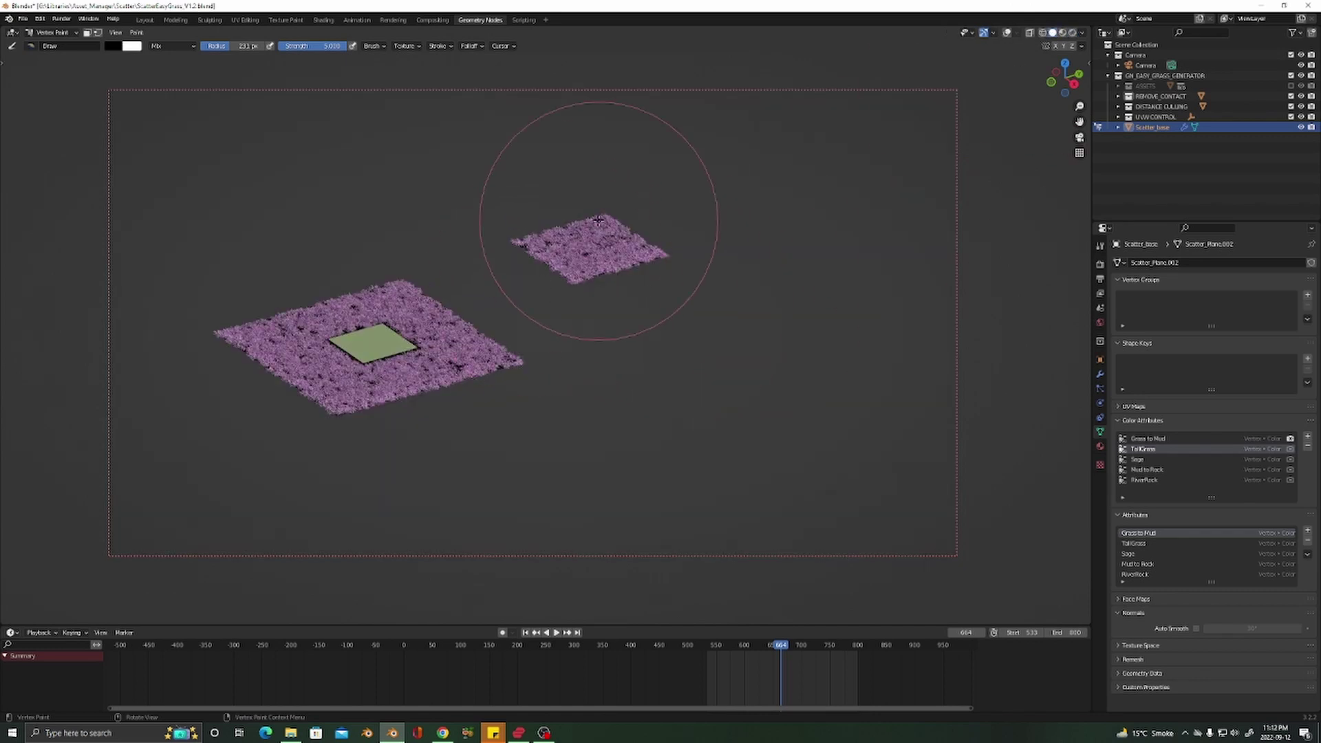
left_click(1100, 374)
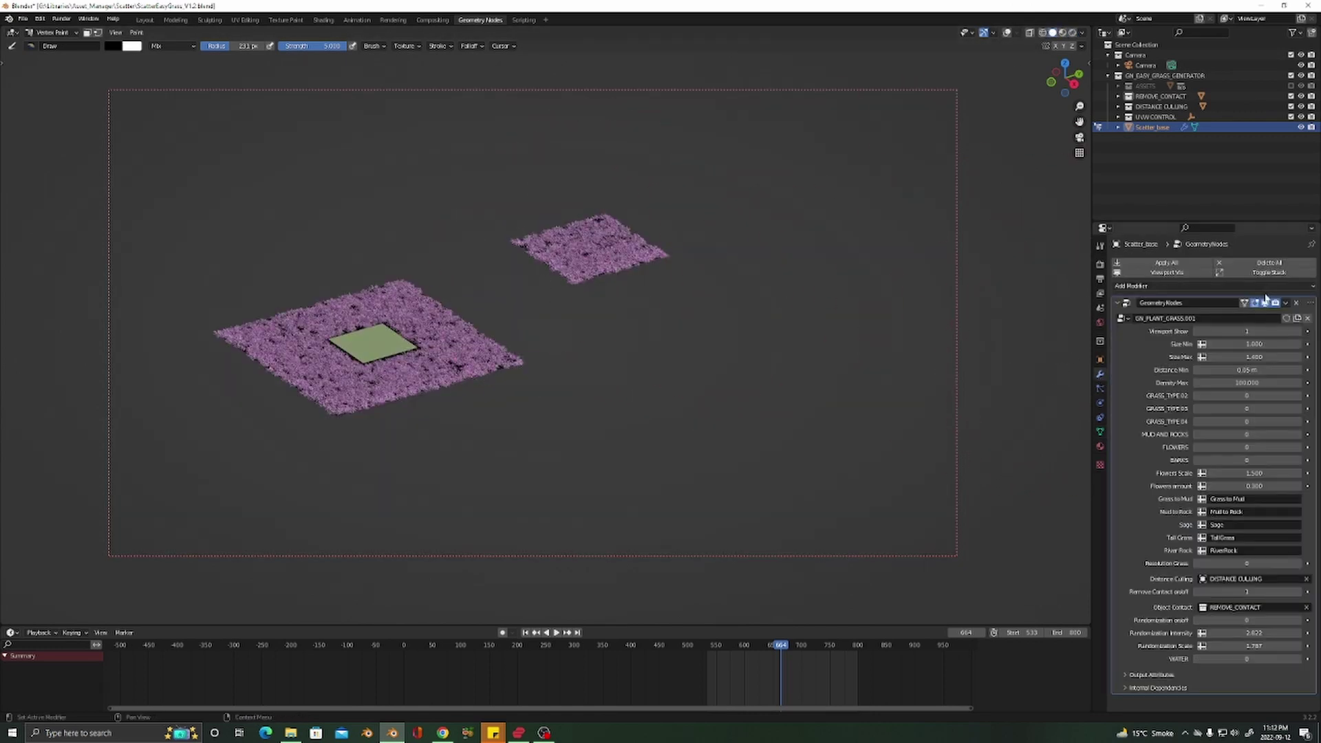
left_click(1198, 331)
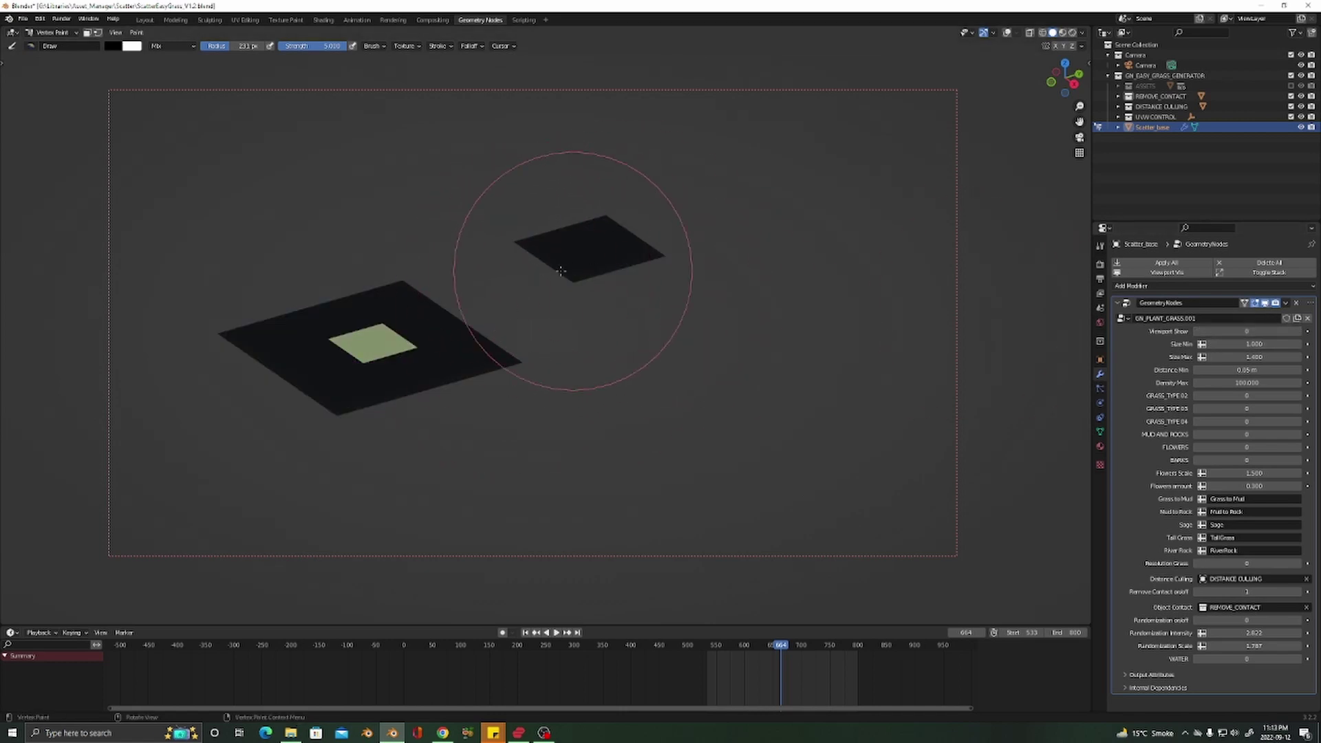
scroll(573, 300, "down", 5)
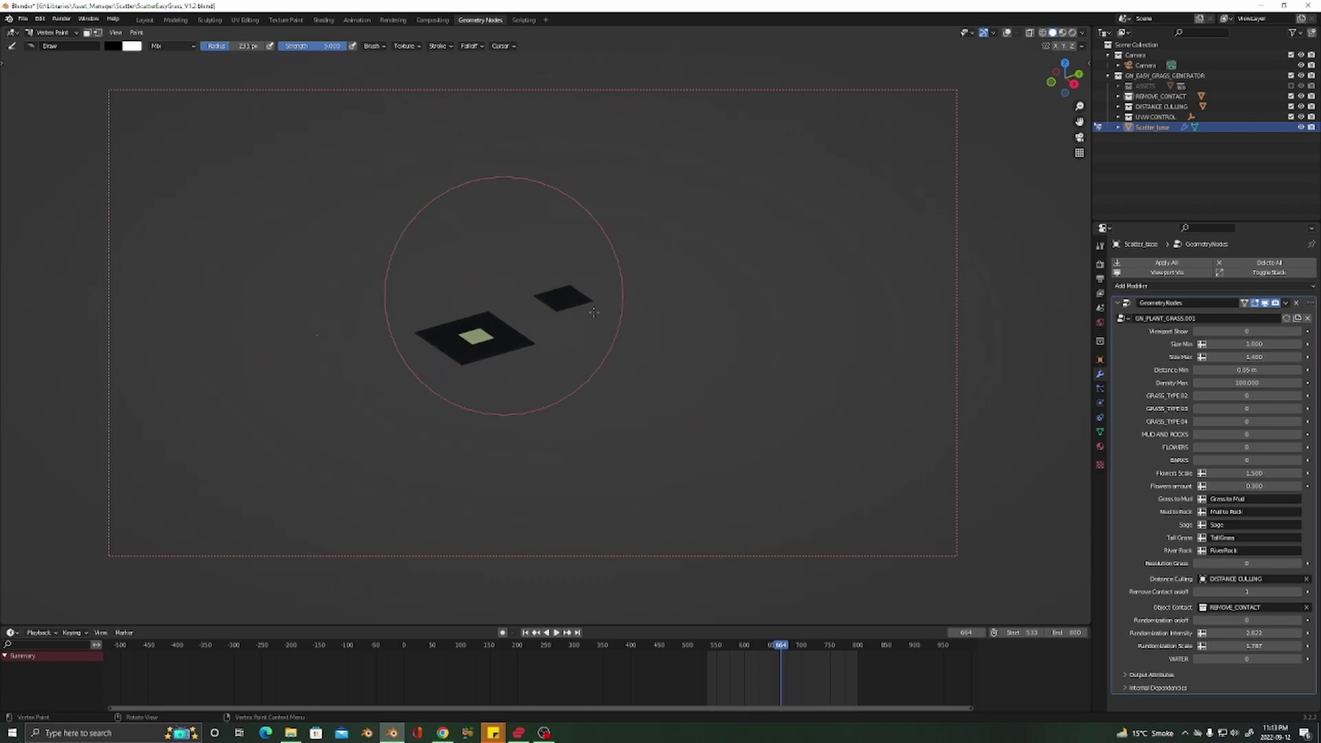
scroll(568, 344, "up", 3)
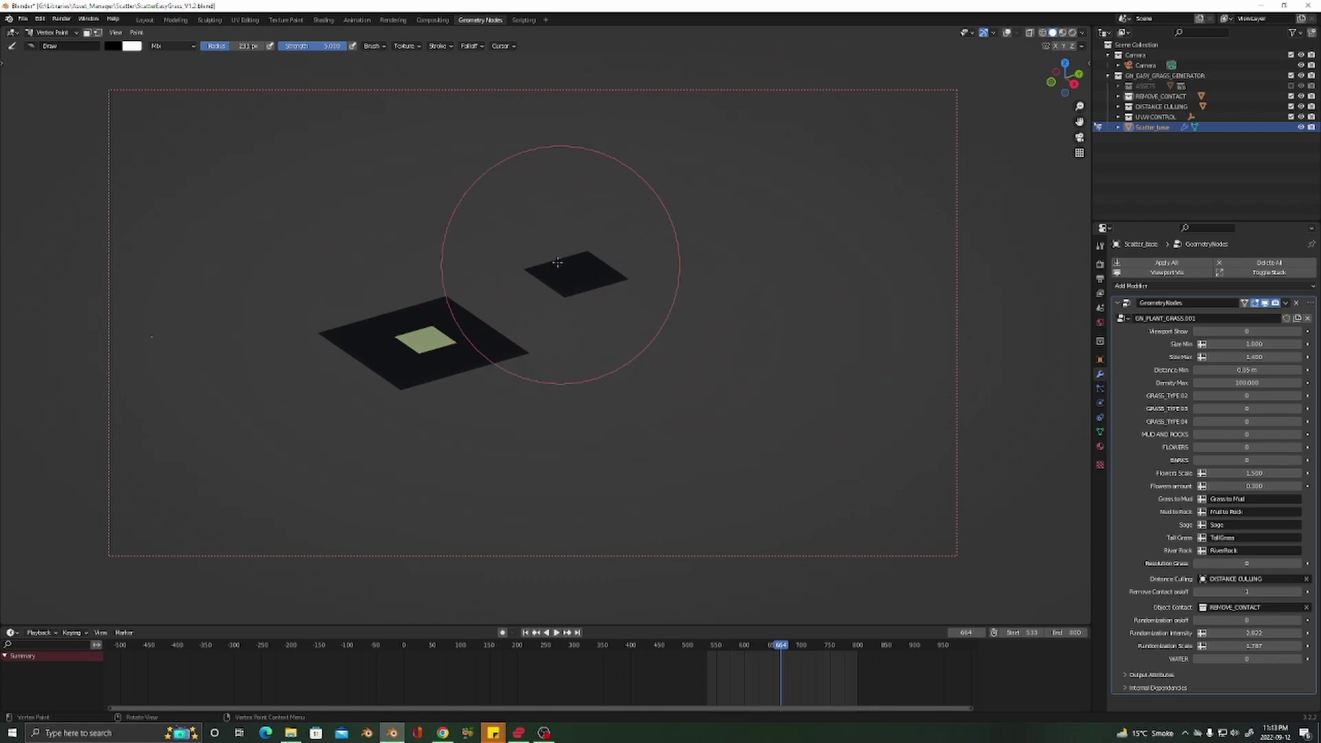
middle_click_drag(552, 256, 610, 227)
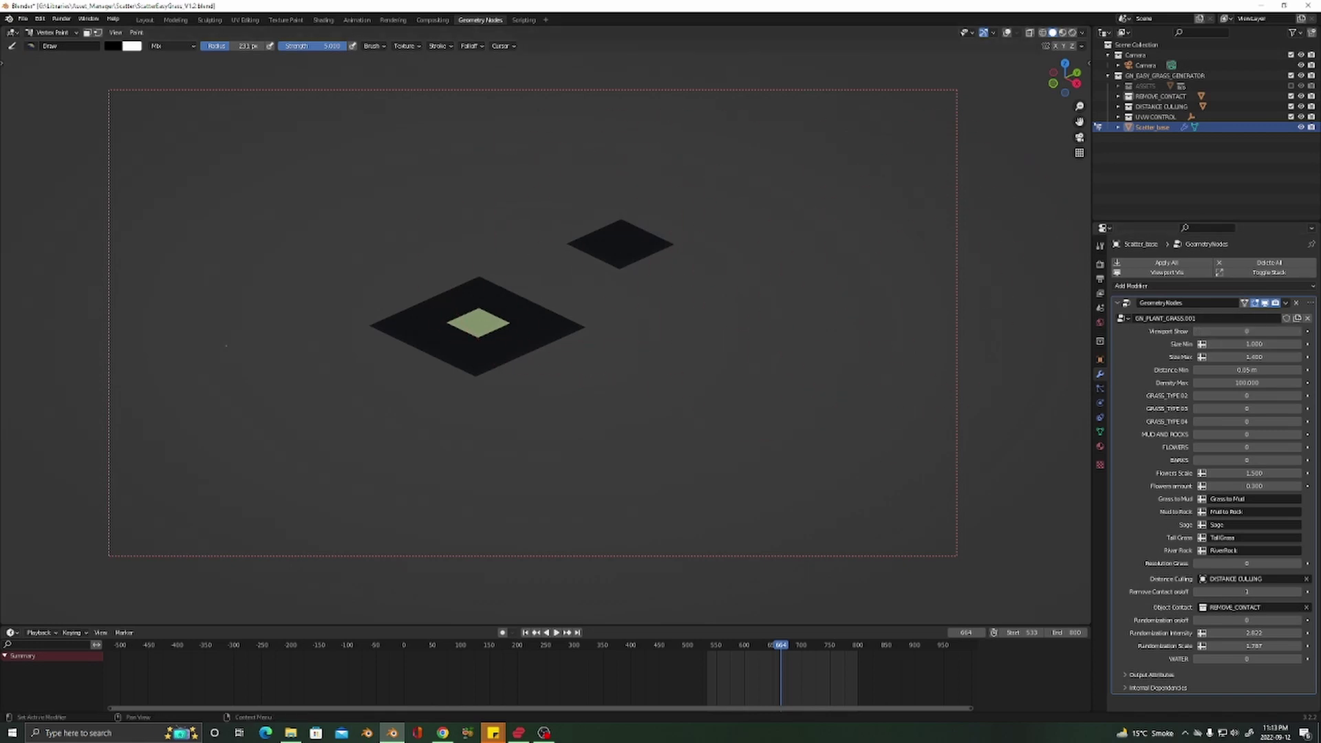
middle_click_drag(649, 333, 644, 323)
middle_click_drag(575, 273, 600, 327, "shift")
scroll(590, 328, "up", 3)
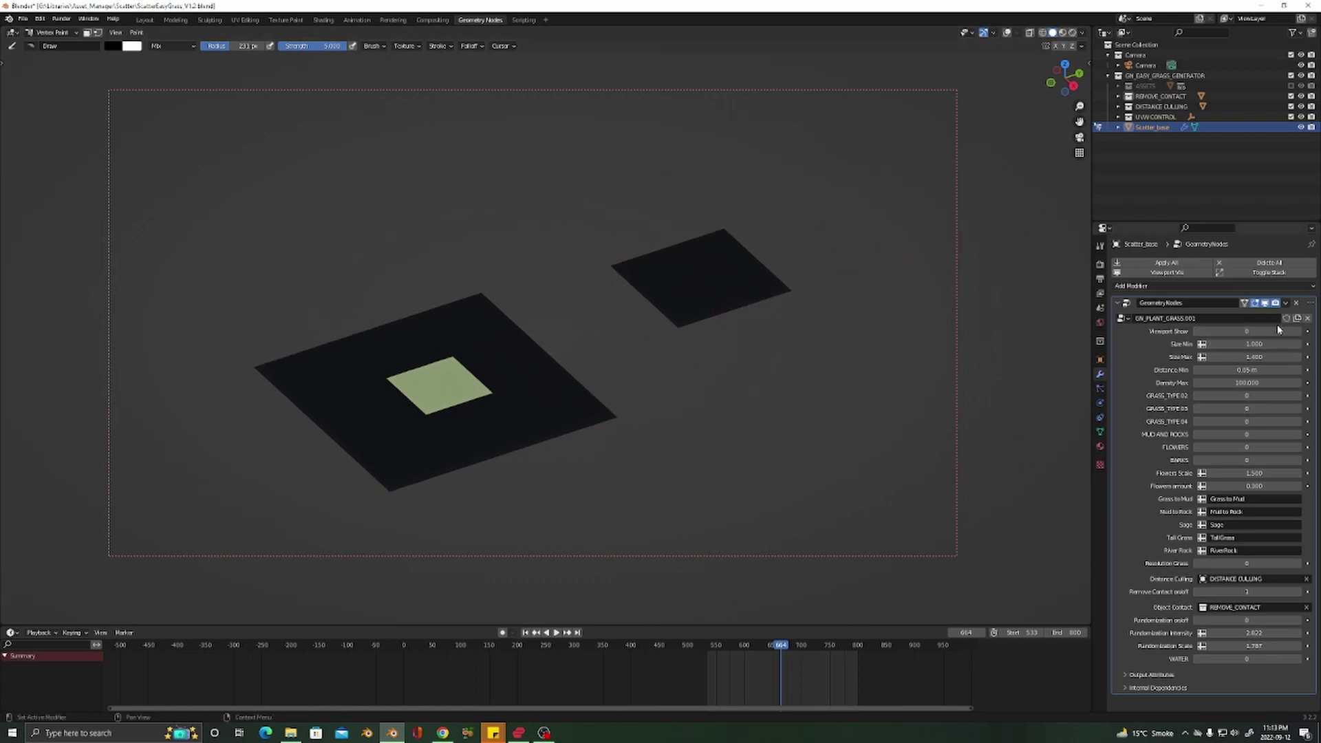
Set Viewport Show to 1 in the GeometryNodes modifier and enter Edit Mode on Scatter_base
left_click(1301, 331)
key("ctrl+Tab")
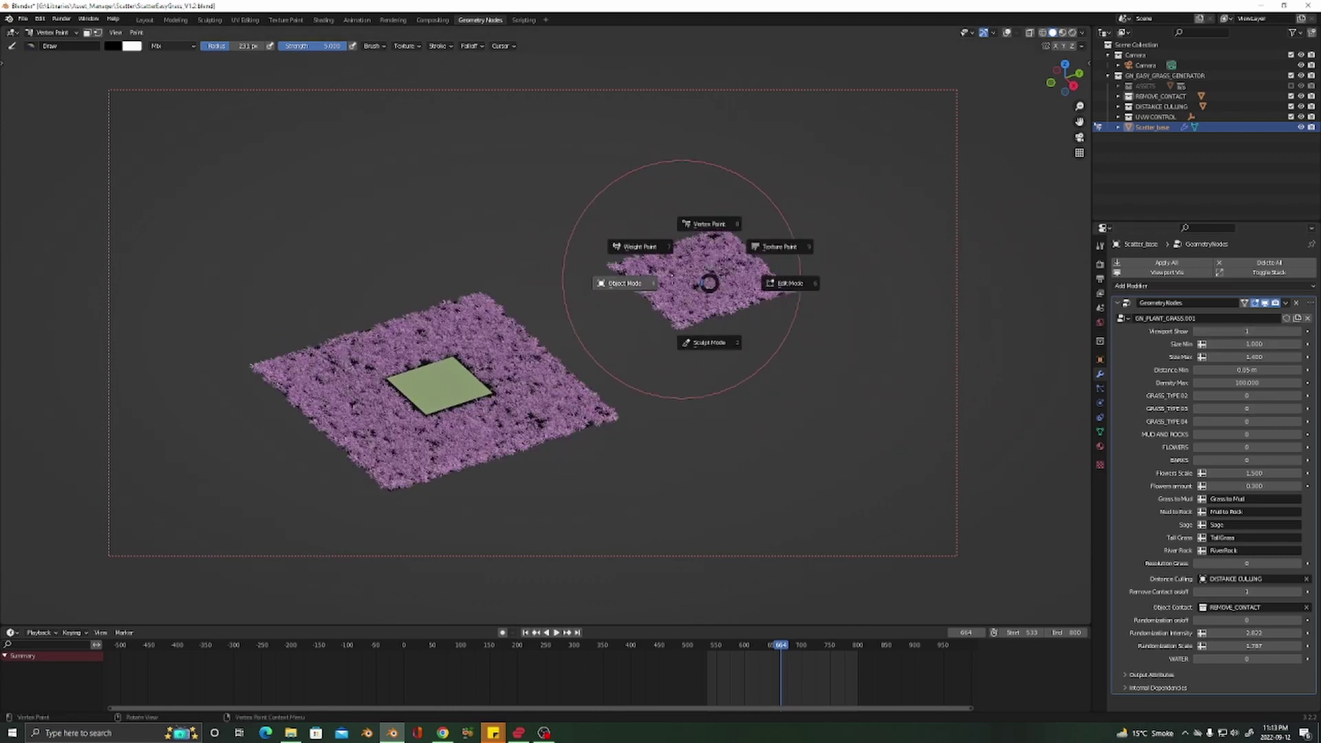
left_click(790, 282)
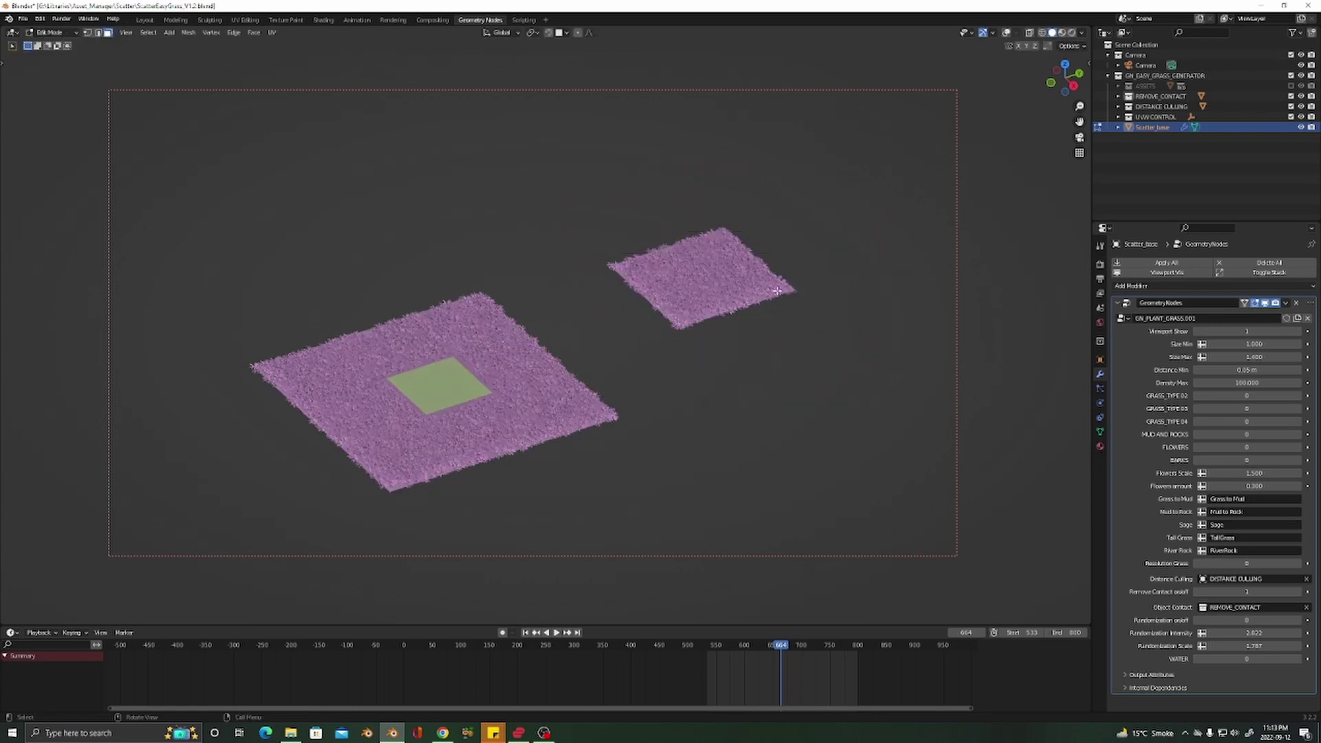
Show the viewport overlays and delete the faces of the separate added plane, keeping the main grass plane
left_click(1007, 32)
left_click_drag(832, 172, 582, 347)
key("x")
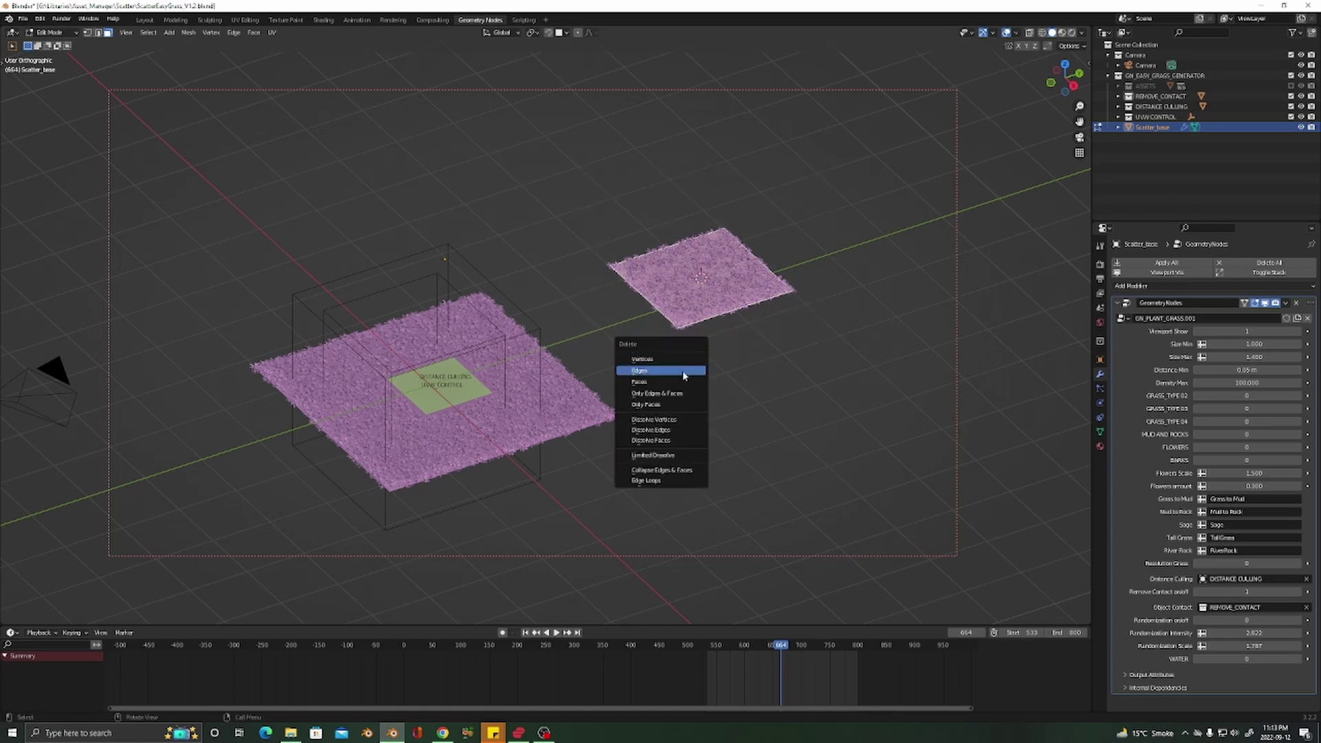
left_click(673, 379)
scroll(597, 392, "down", 2)
middle_click_drag(475, 382, 537, 341, "shift")
middle_click_drag(534, 340, 588, 345)
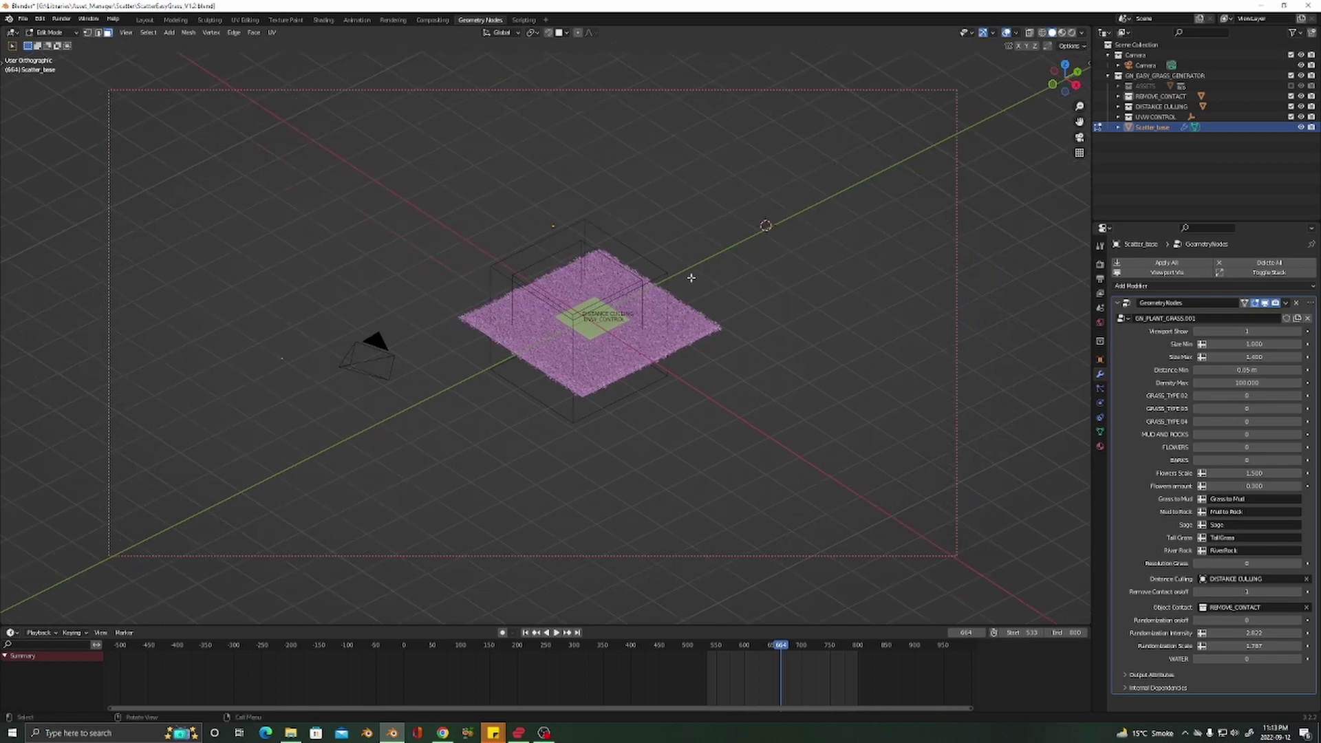
Return to Object Mode, select the centre contact plane and the DISTANCE CULLING box in turn, and frame the UVW_CONTROL empty
key("Tab")
left_click(727, 282)
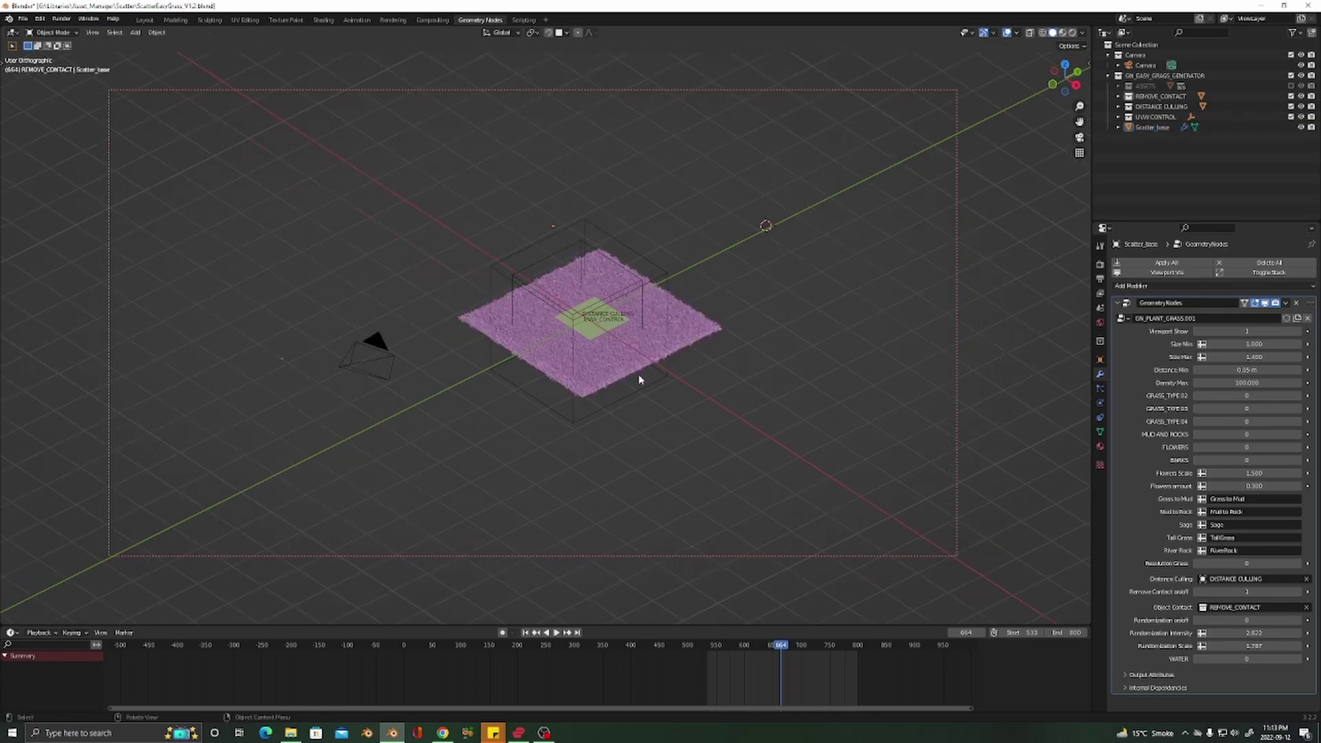
scroll(621, 321, "up", 5)
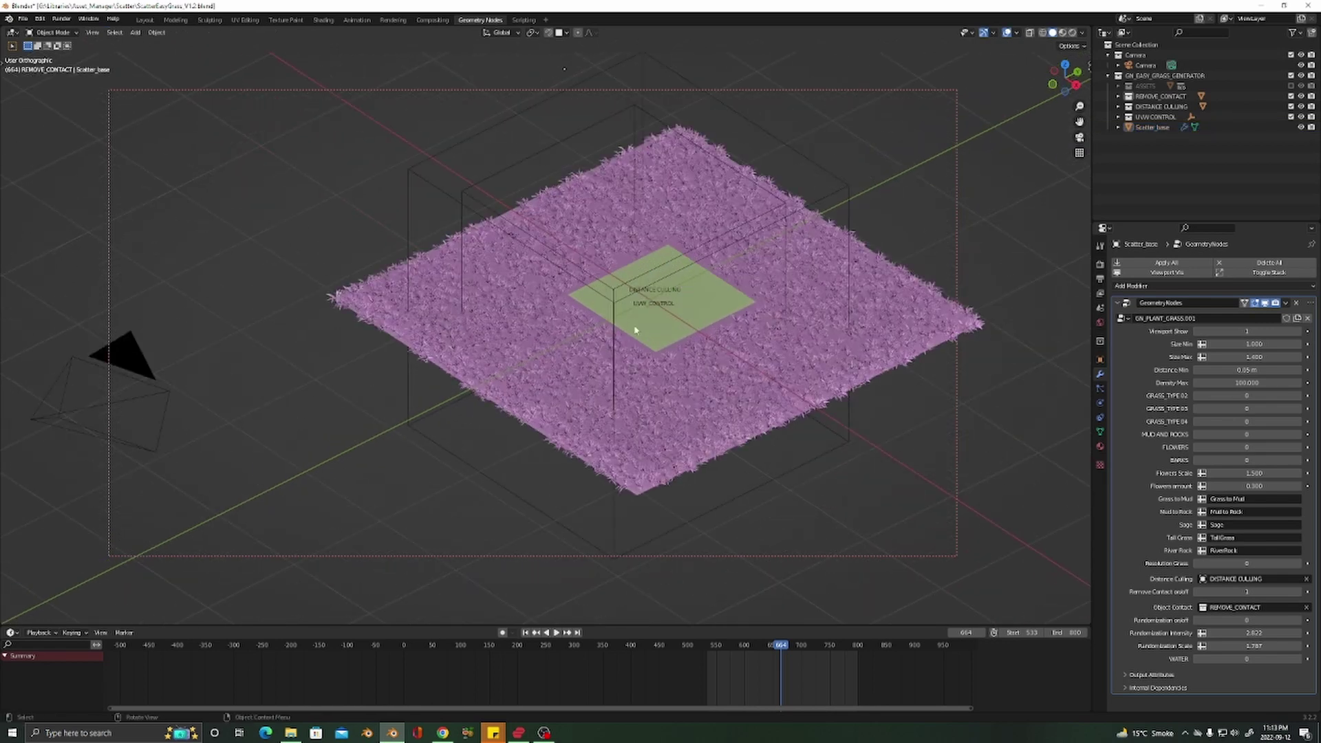
left_click(645, 306)
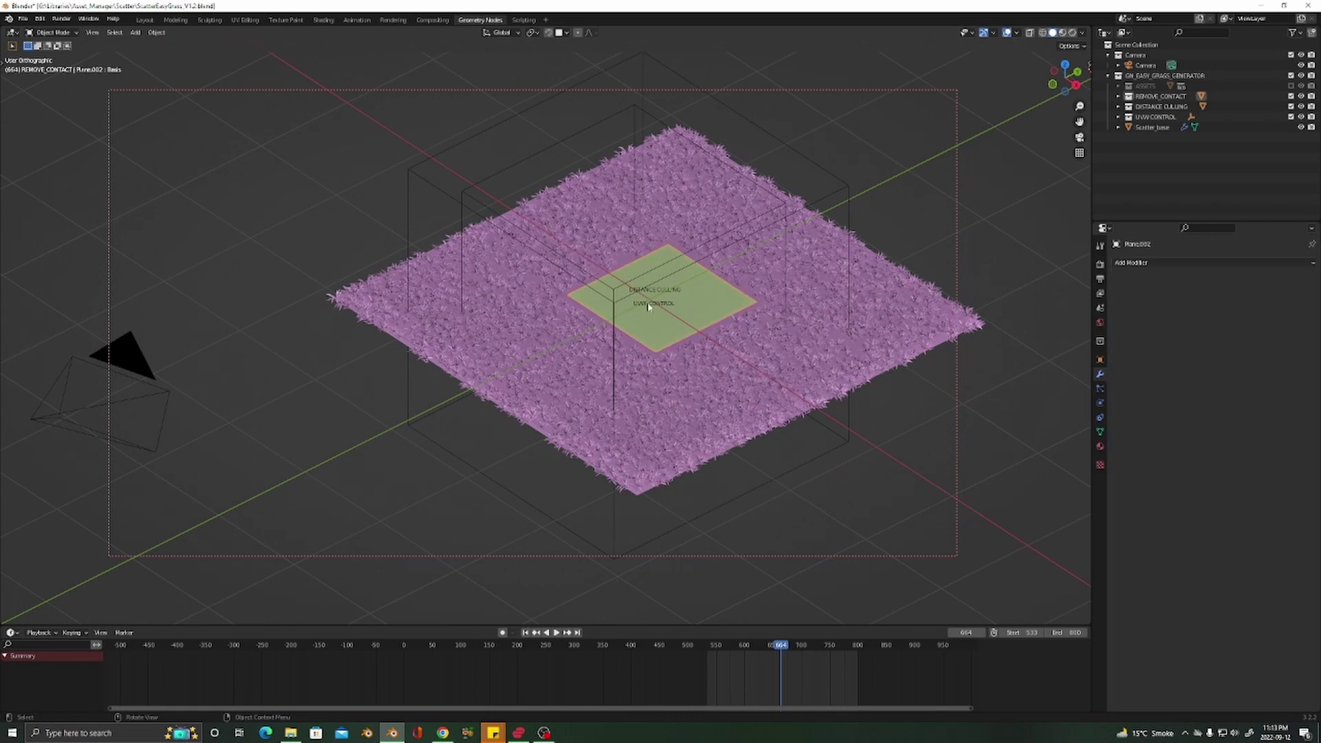
left_click(621, 288)
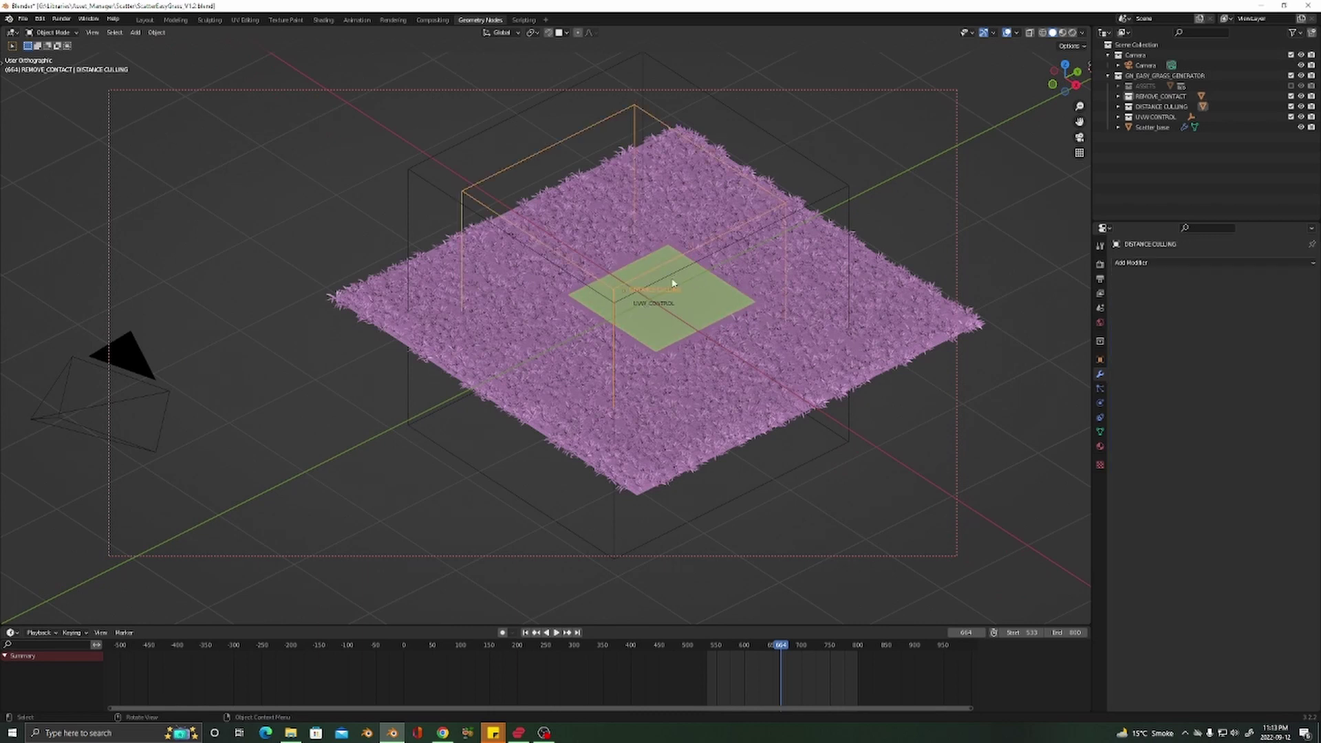
left_click(845, 190)
key("KP_Decimal")
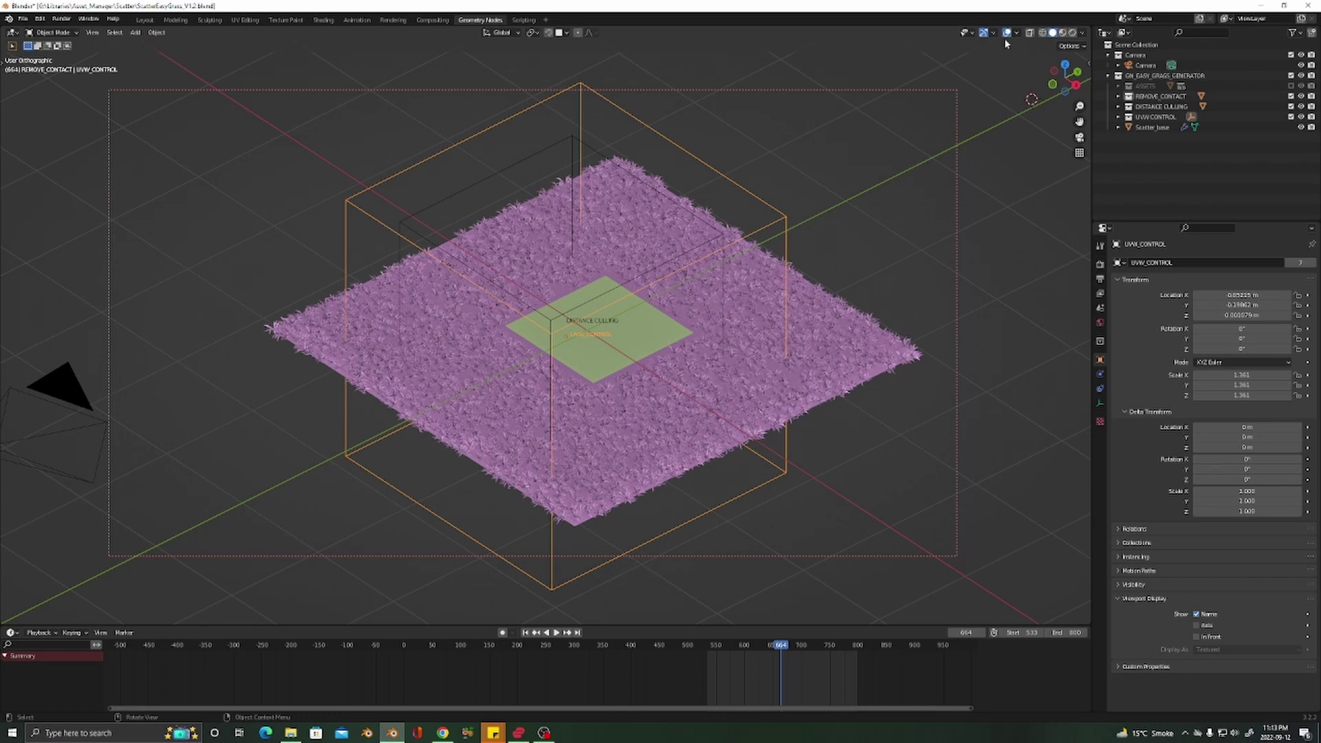
Preview the grass in material preview, and switch the viewport to rendered shading with UVW_CONTROL still selected
left_click(1064, 36)
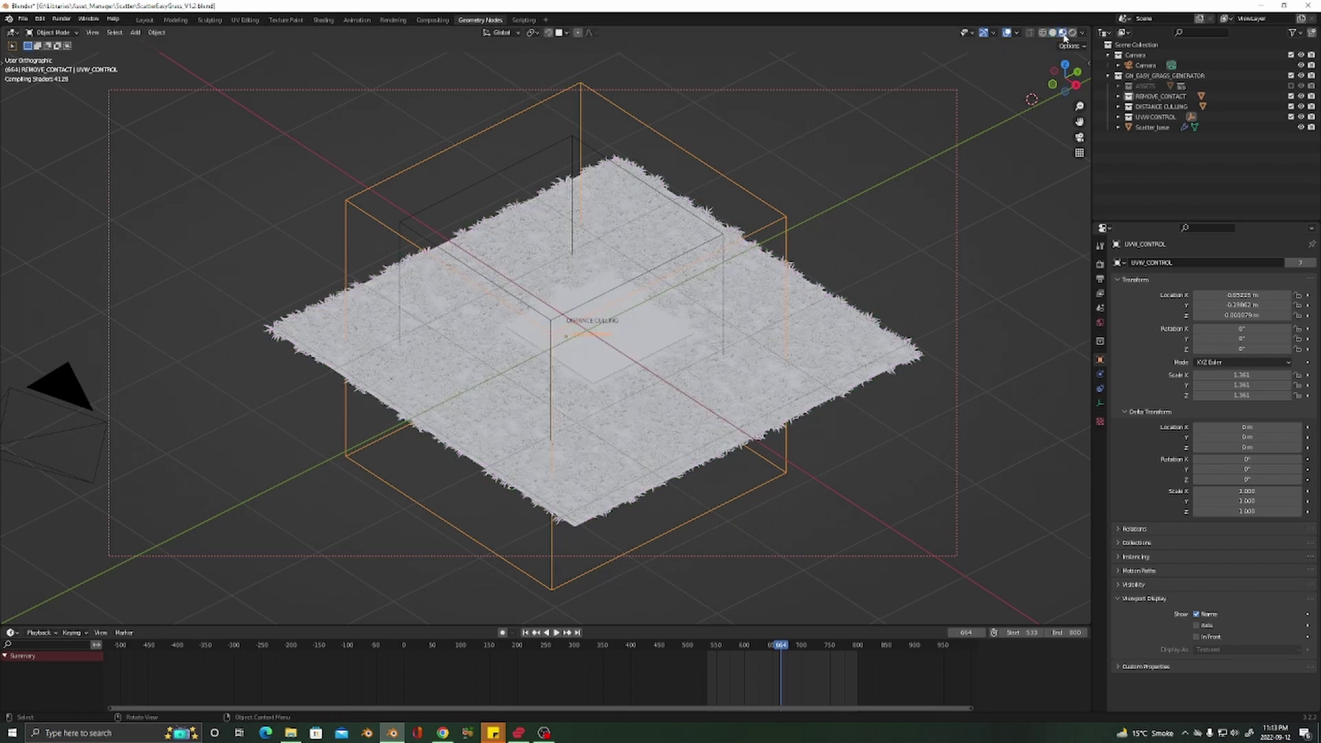
middle_click_drag(666, 460, 675, 461)
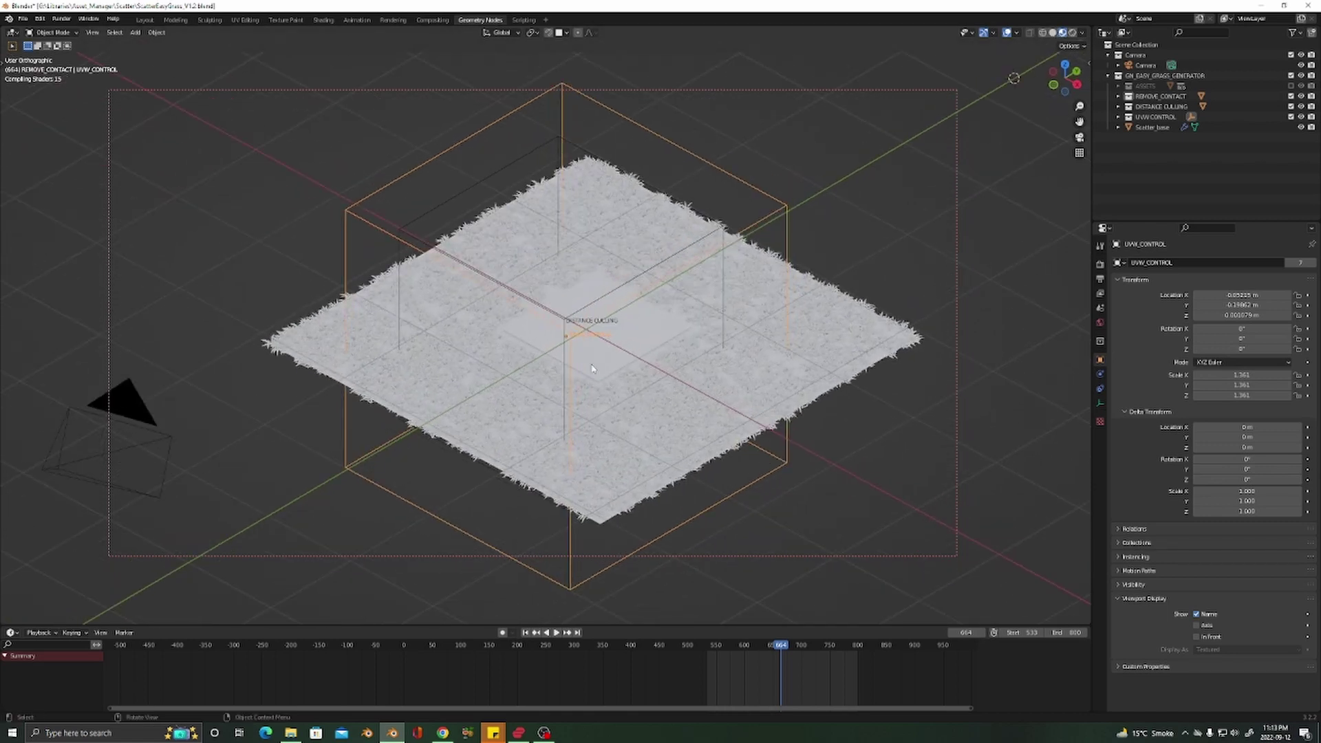
middle_click_drag(591, 368, 559, 389, "shift")
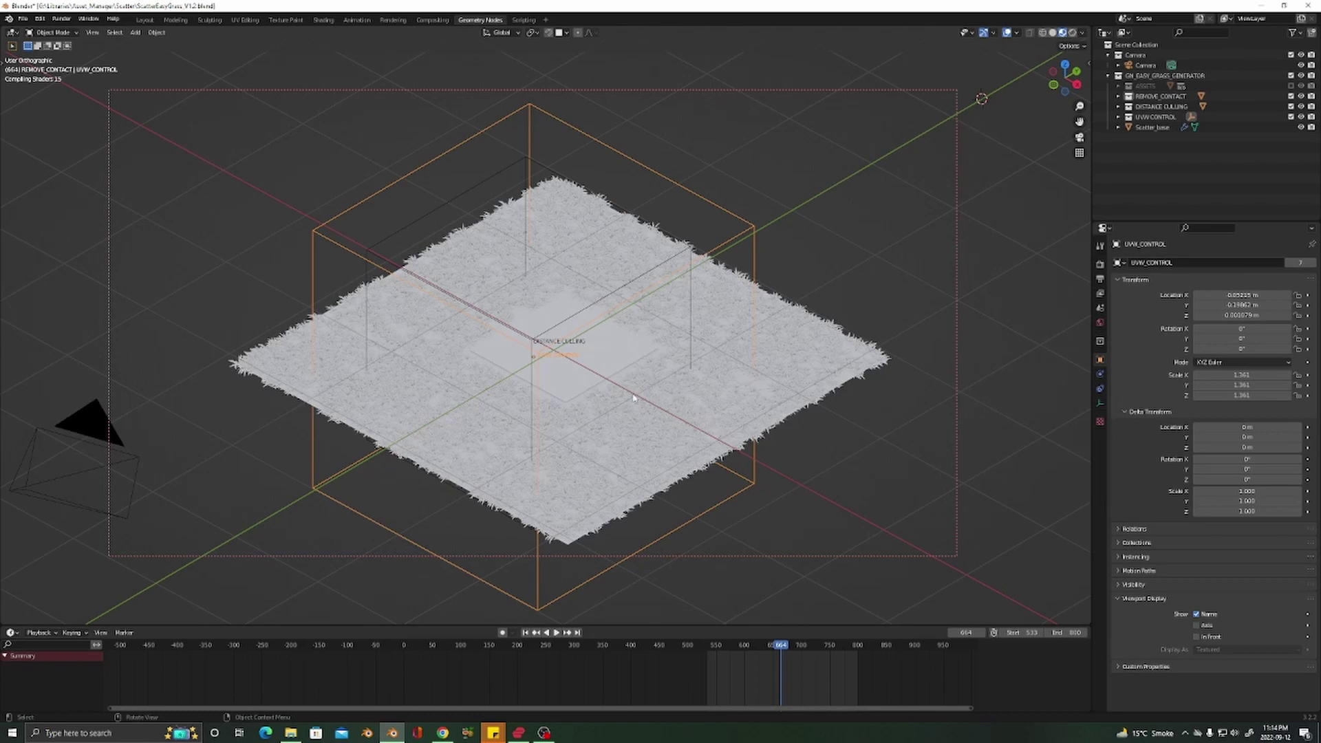
left_click(1072, 37)
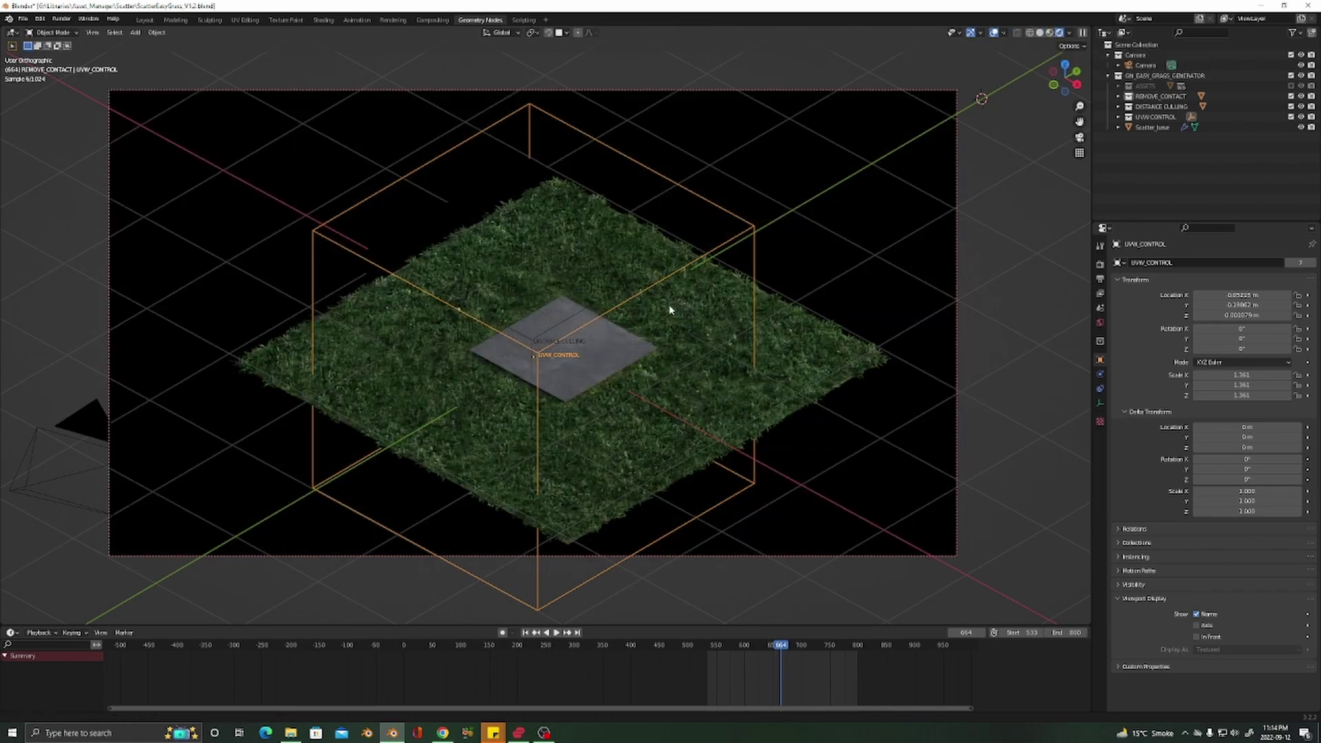
middle_click_drag(670, 307, 684, 301, "shift")
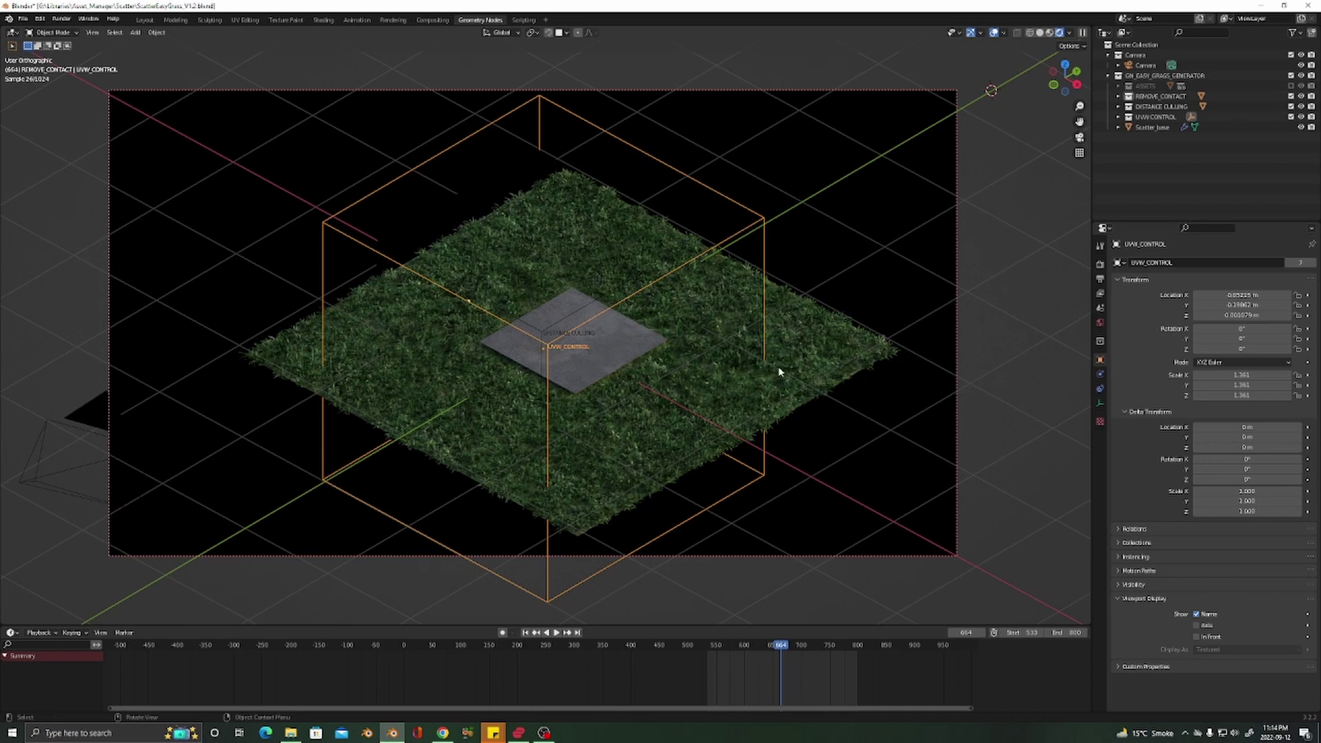
Try rotating the UVW_CONTROL empty, and scale it up and back down to a scale of about 1.144
key("r")
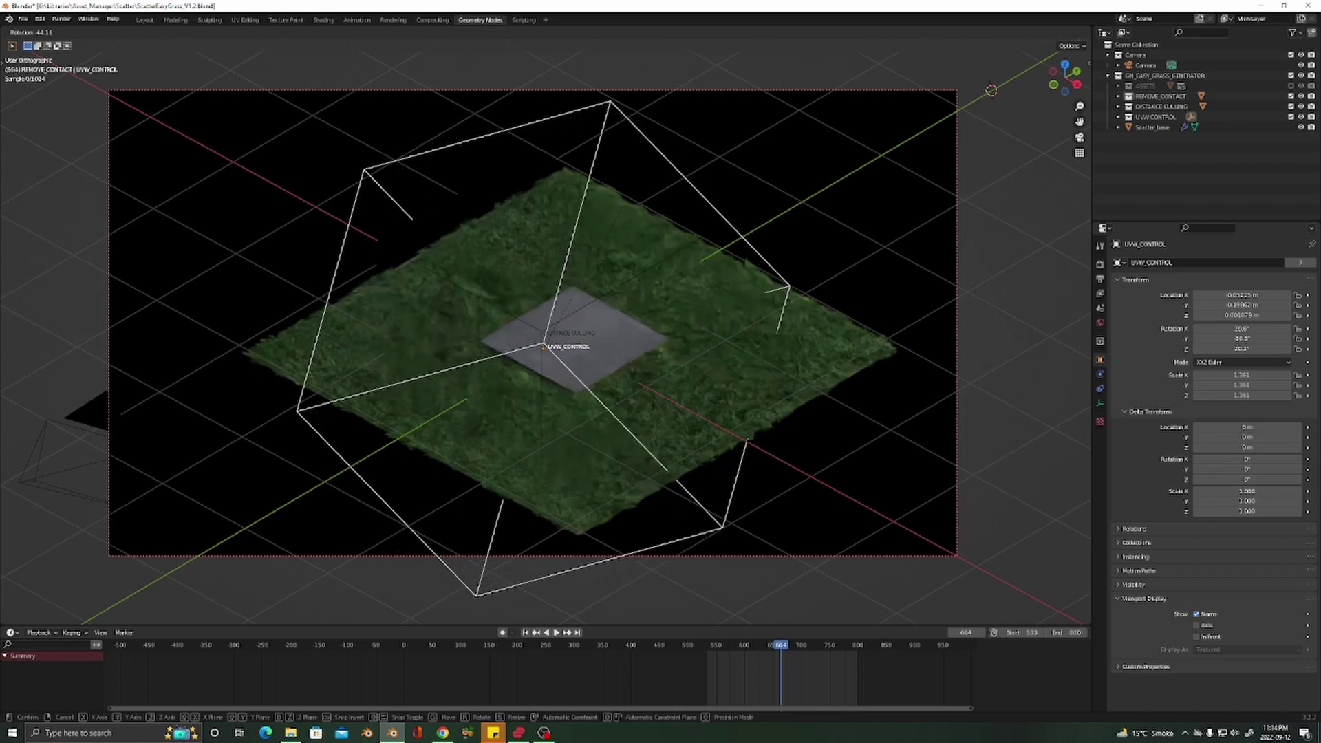
right_click(833, 317)
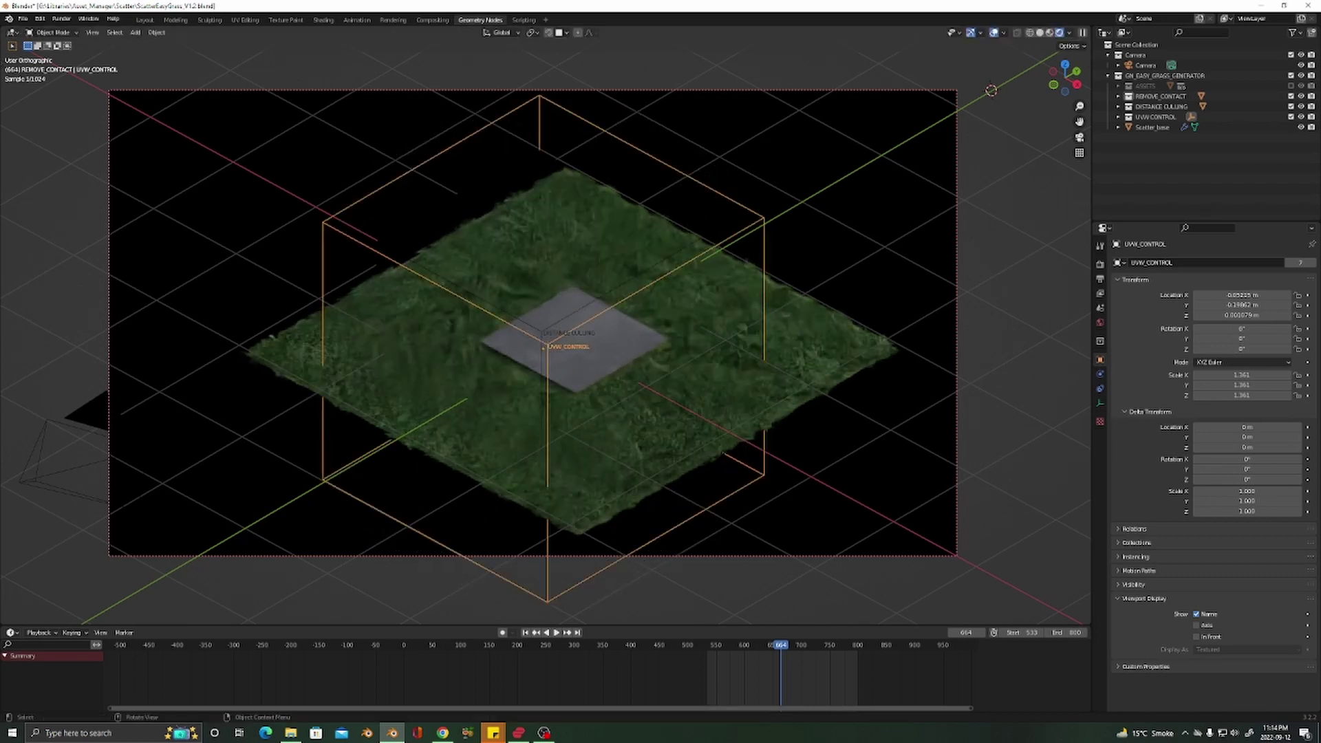
key("s")
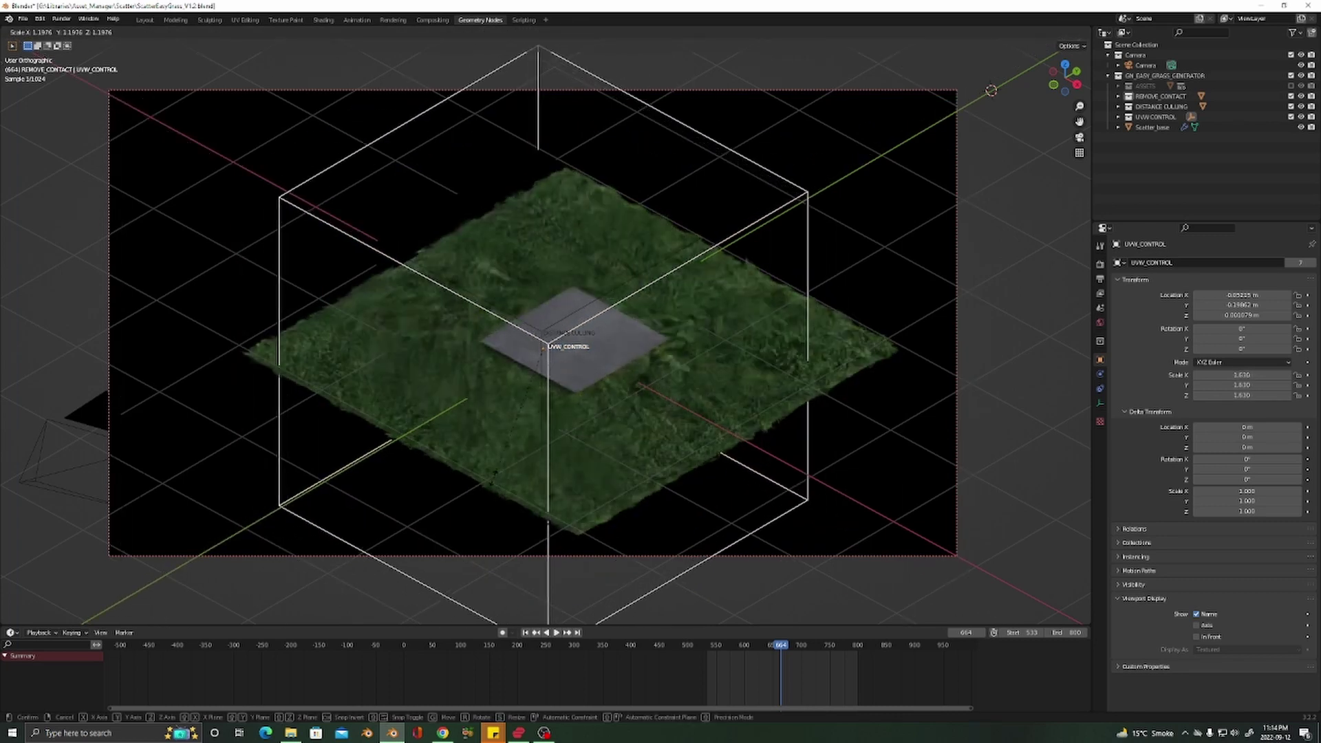
left_click(495, 480)
key("s")
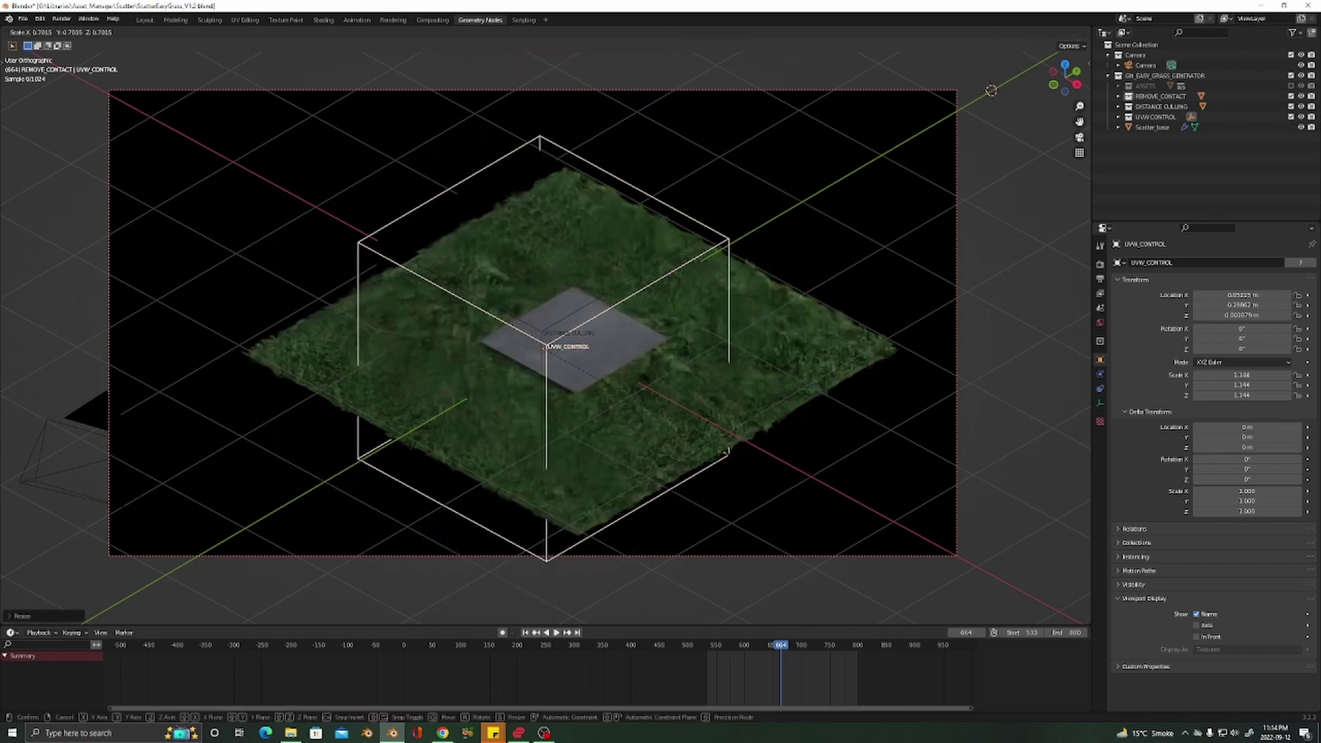
left_click(679, 418)
Shift the UVW_CONTROL empty slightly along the negative X axis and inspect the rendered grass from another angle
key("g")
key("x")
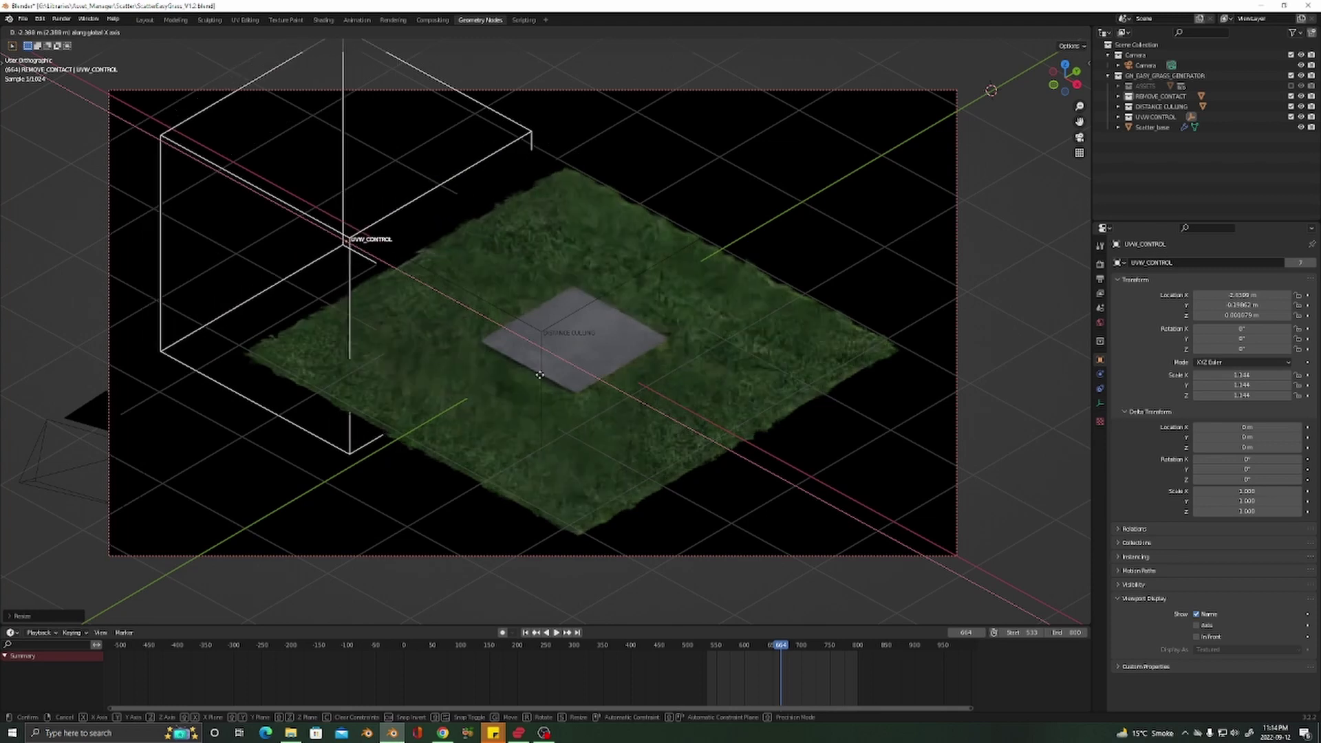
left_click(682, 409)
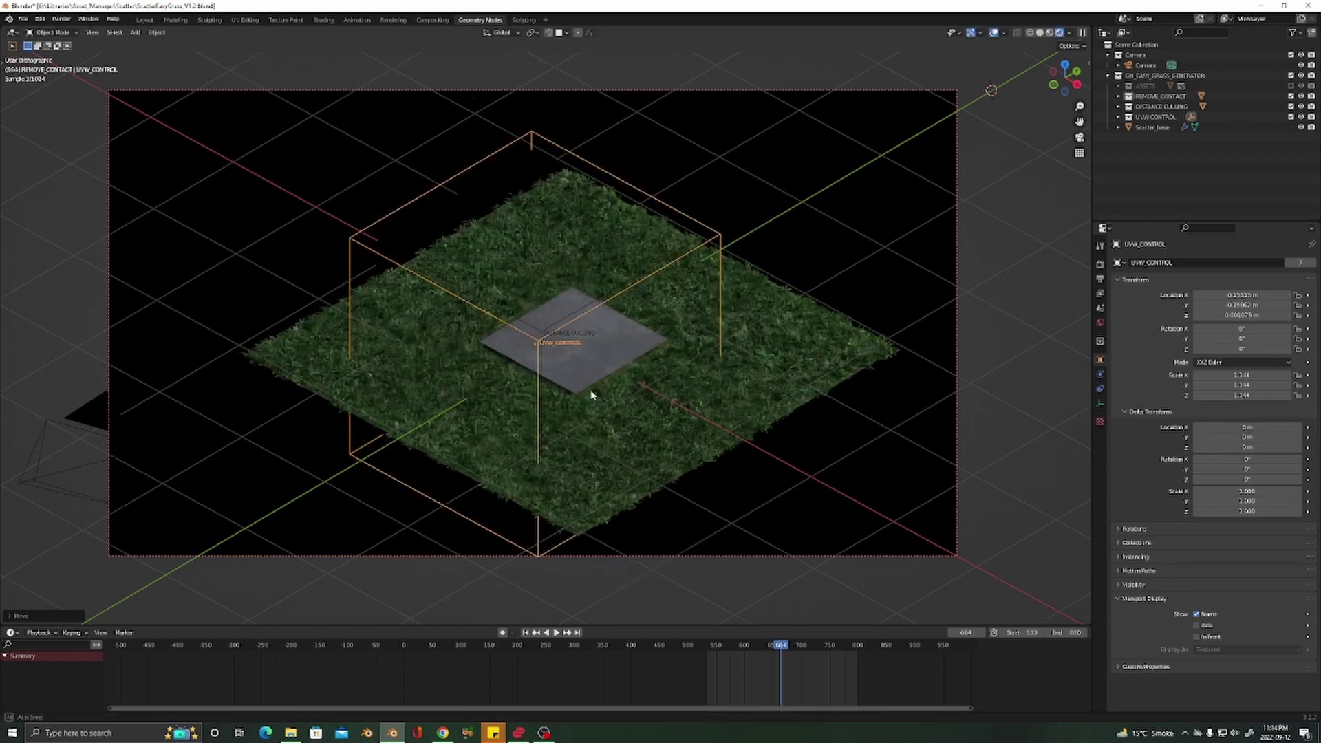
middle_click_drag(590, 394, 708, 457)
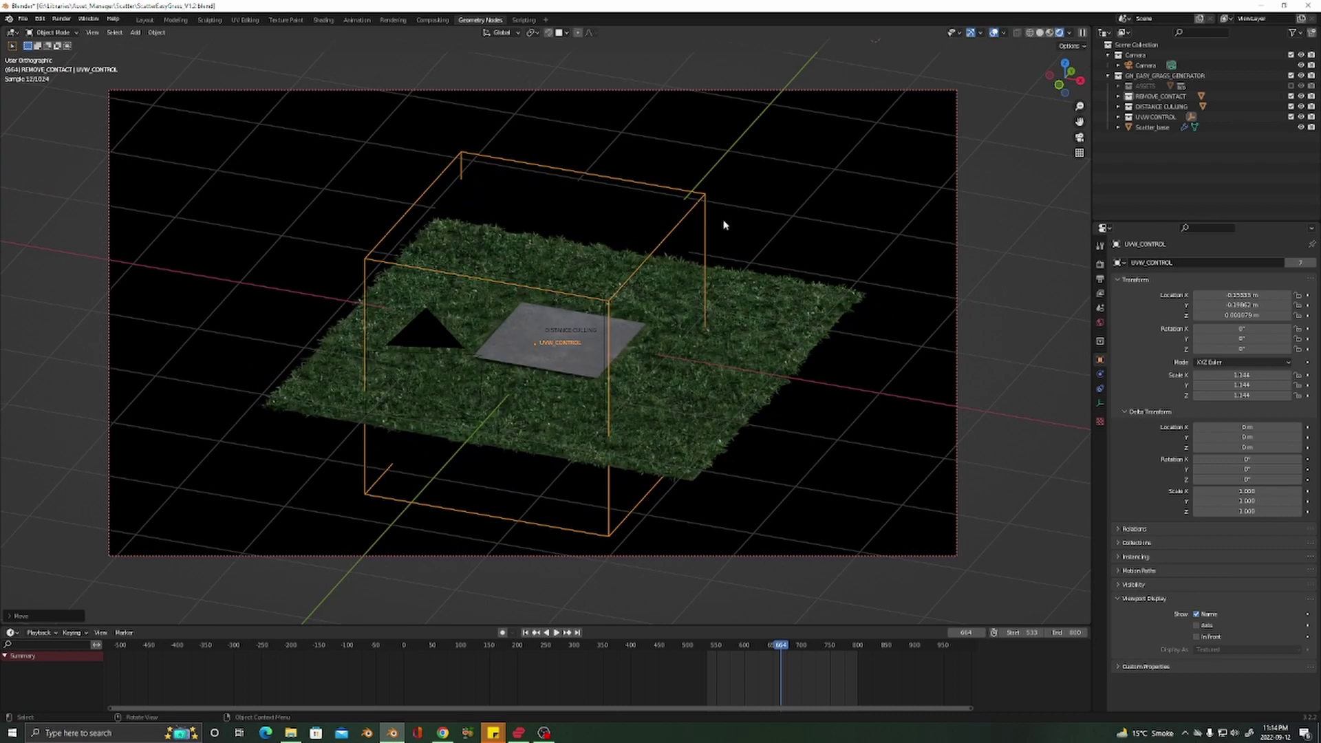
Return to solid shading and move the DISTANCE CULLING box about 17.5 m along X to inspect the grass thinning
left_click(1040, 33)
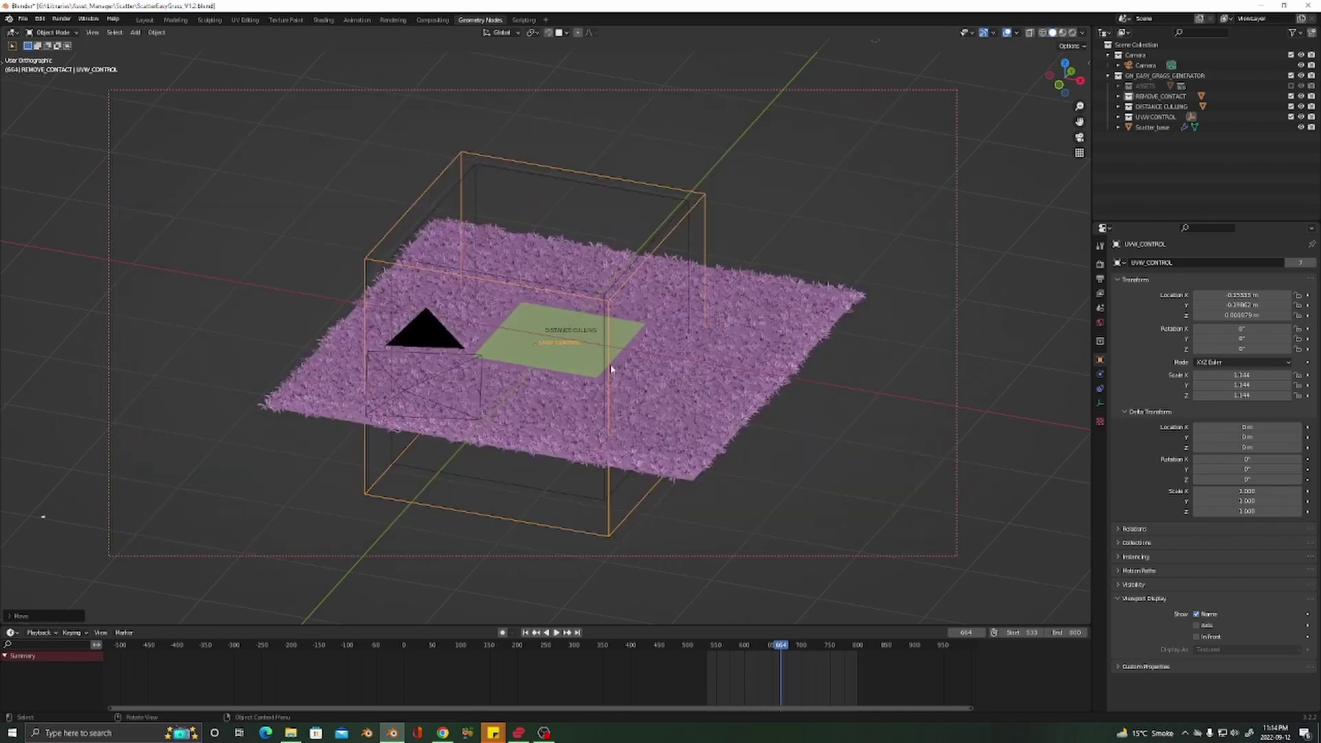
left_click(604, 297)
scroll(619, 323, "down", 5)
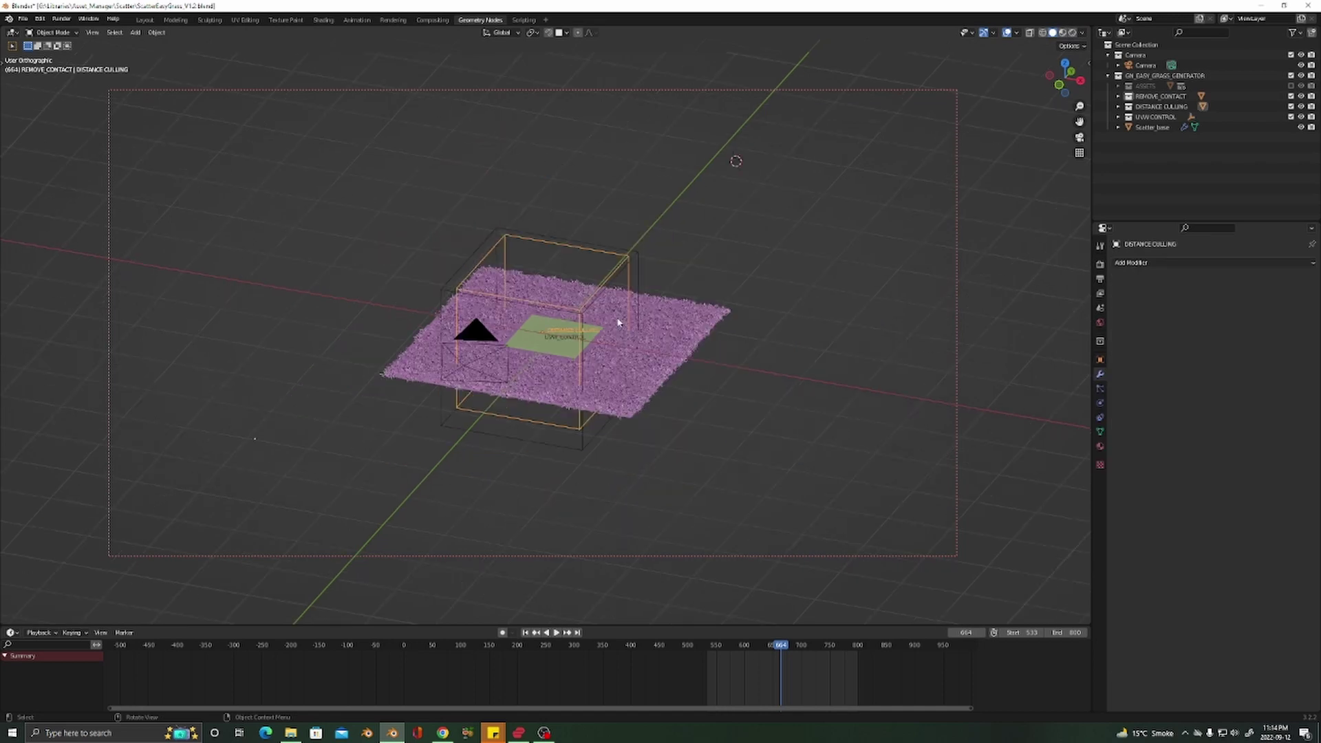
middle_click_drag(520, 324, 533, 338)
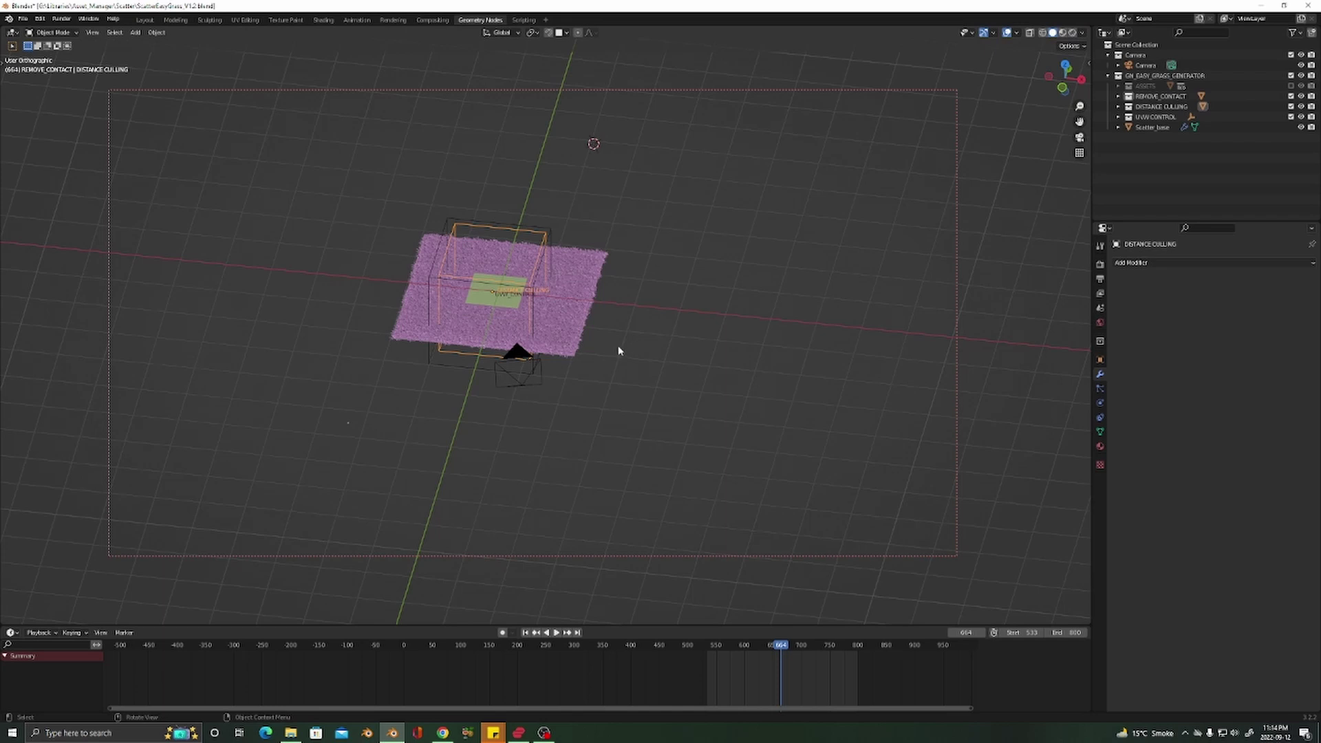
key("g")
key("x")
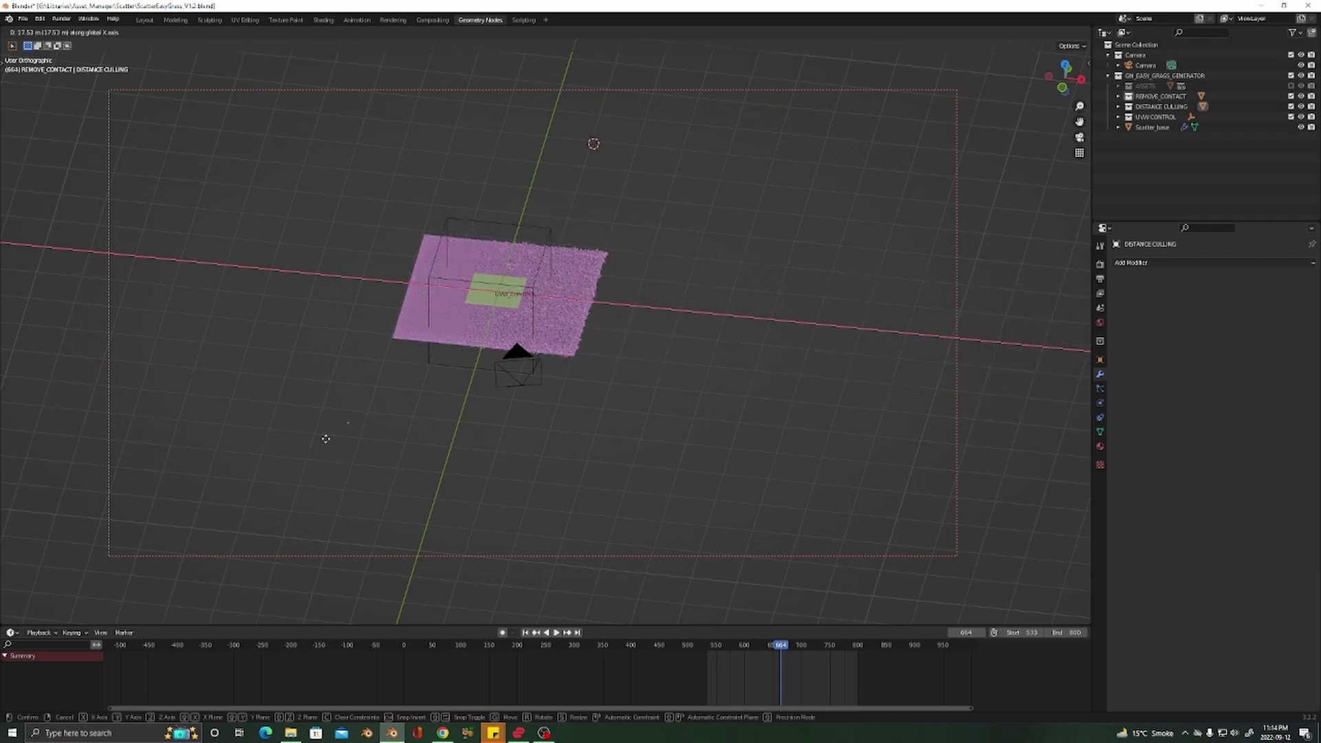
left_click(332, 408)
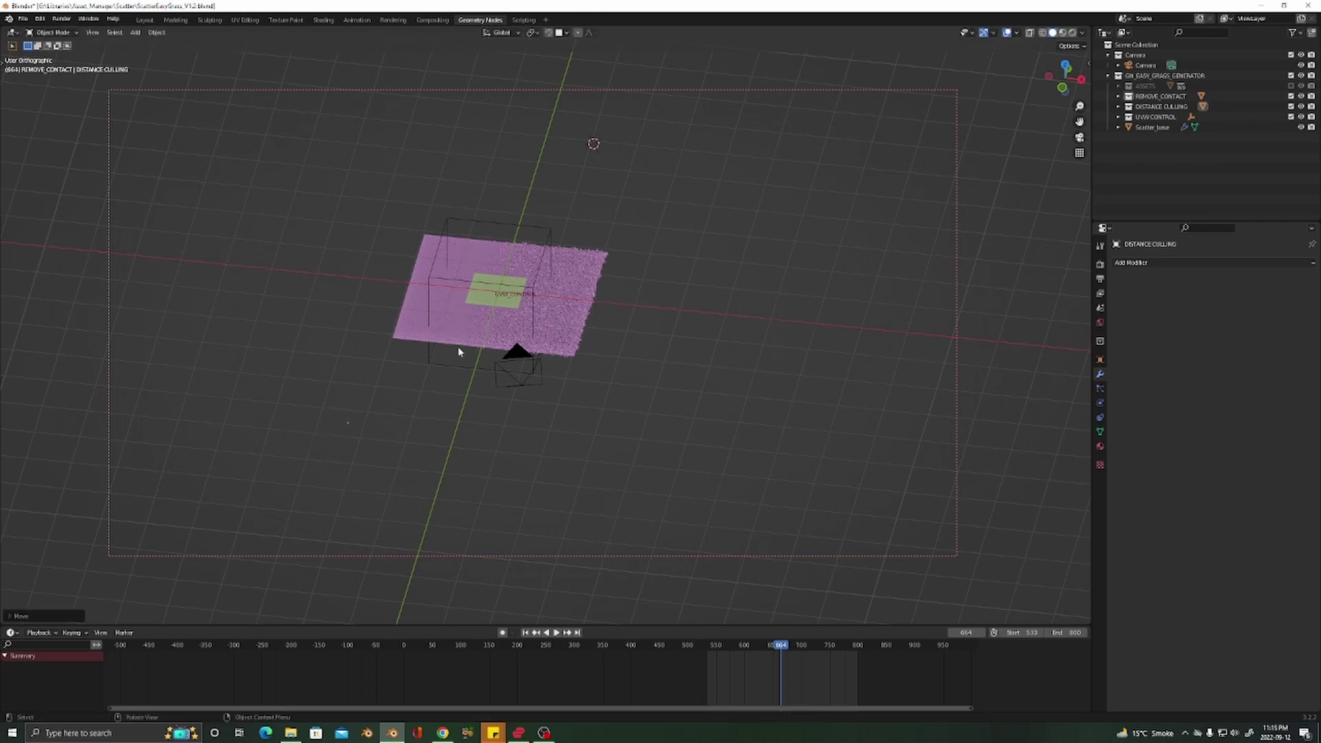
scroll(457, 346, "up", 10)
scroll(442, 302, "down", 4)
scroll(269, 260, "down", 4)
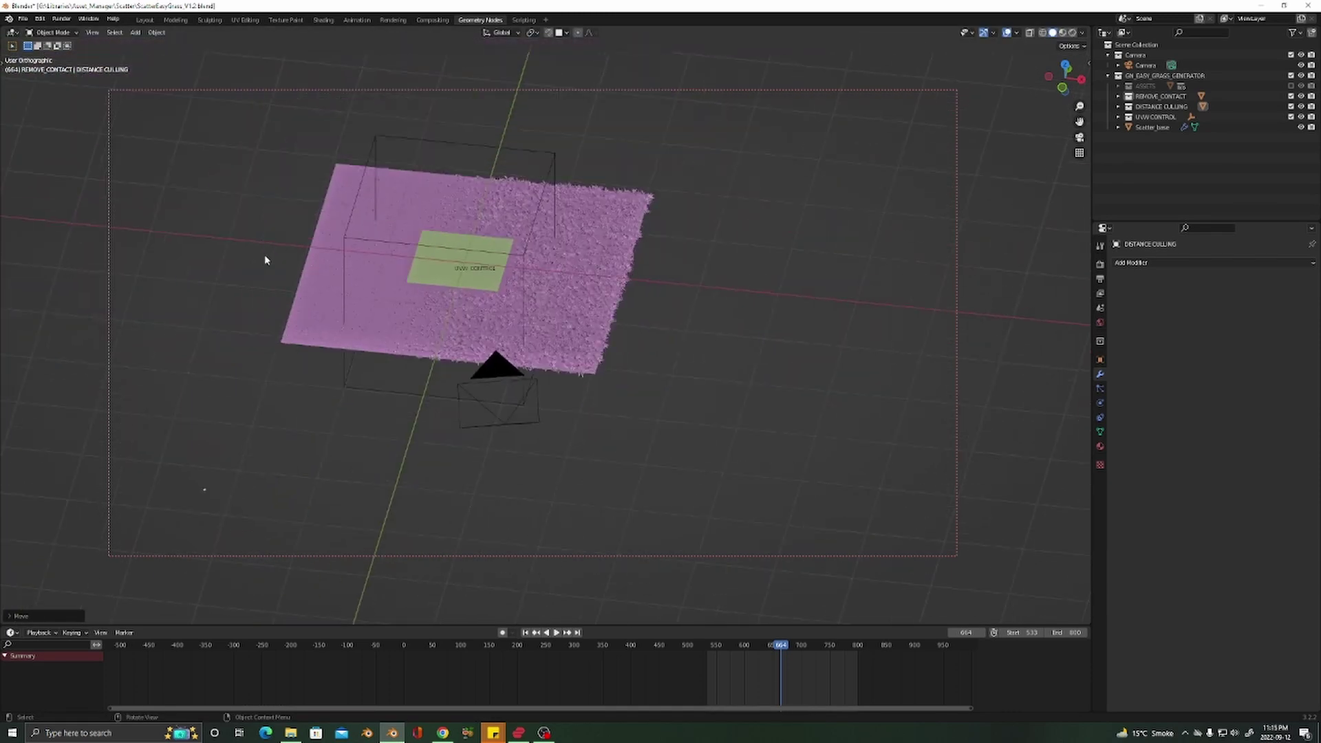
Move the DISTANCE CULLING box back along X over the grass plane, bringing the camera into view
key("g")
key("x")
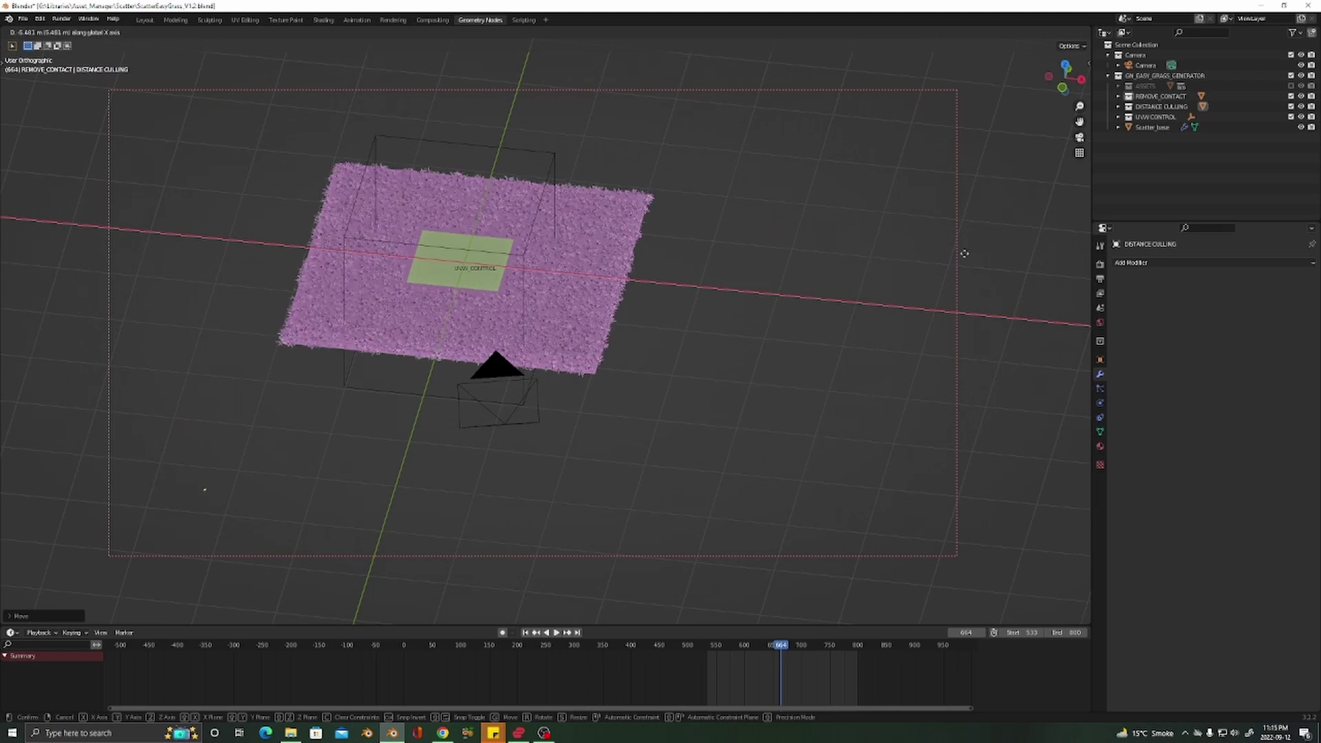
left_click(69, 248)
middle_click_drag(263, 235, 569, 288)
middle_click_drag(889, 110, 790, 250, "shift")
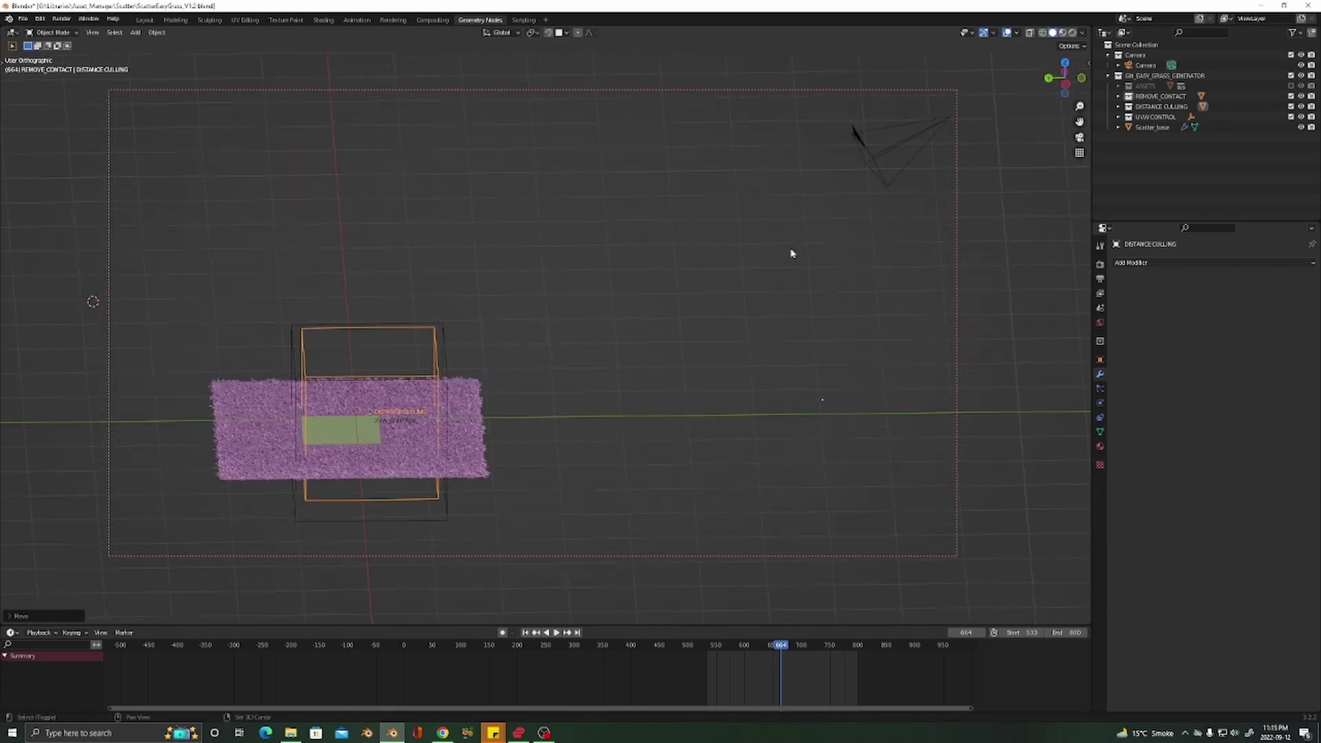
Parent the DISTANCE CULLING box to the camera using Object (Keep Transform)
left_click(877, 162)
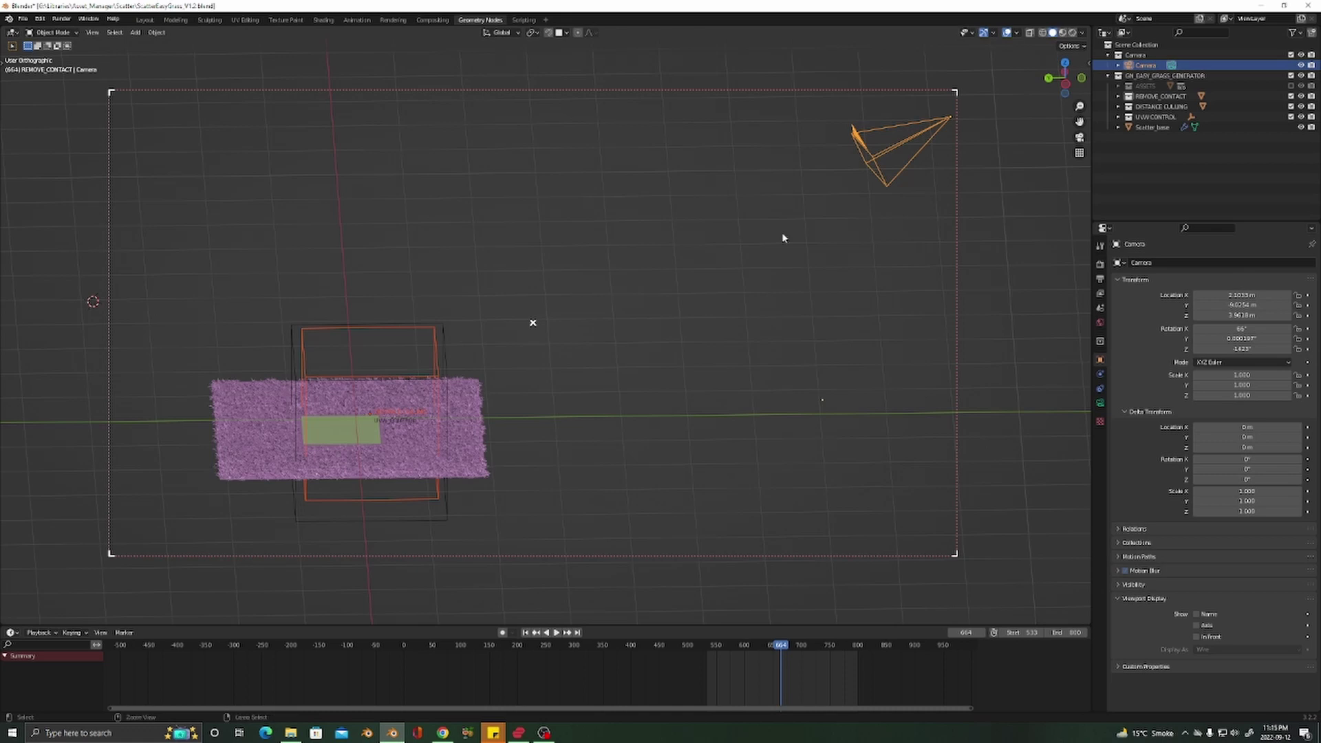
key("ctrl+p")
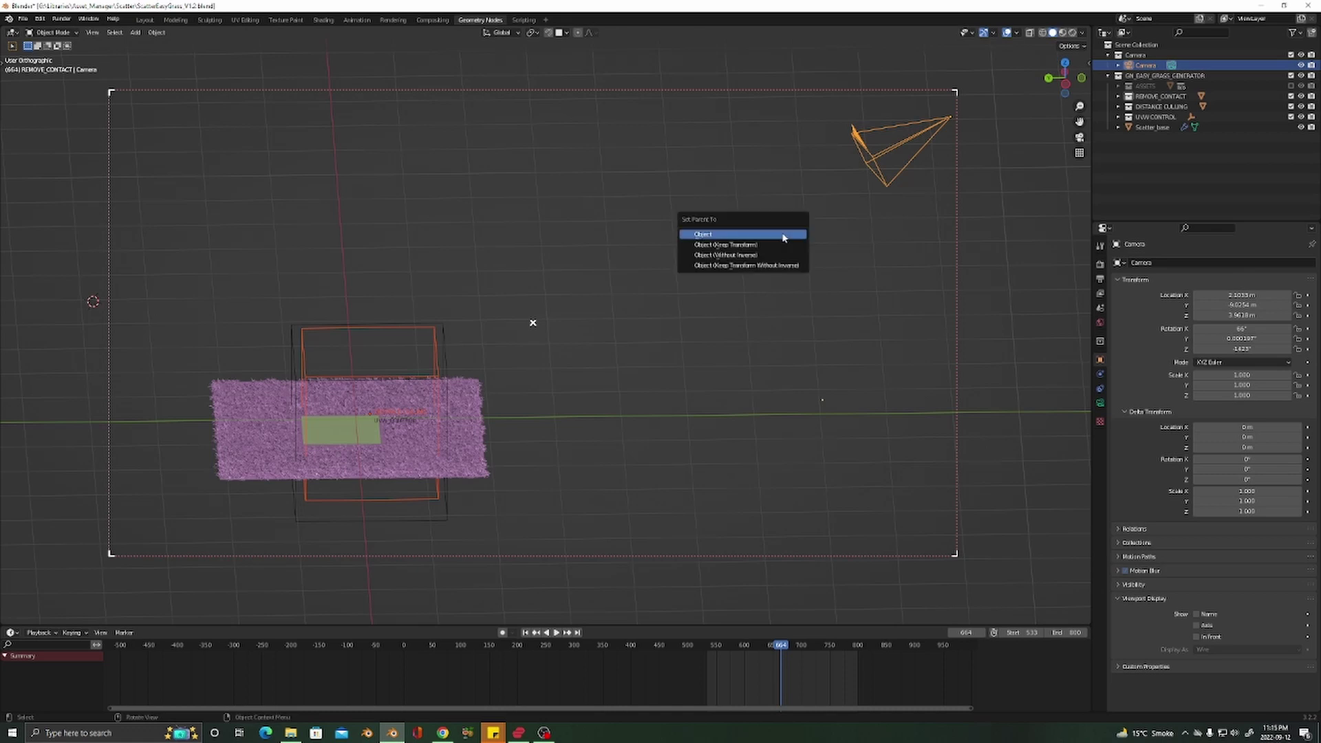
left_click(748, 246)
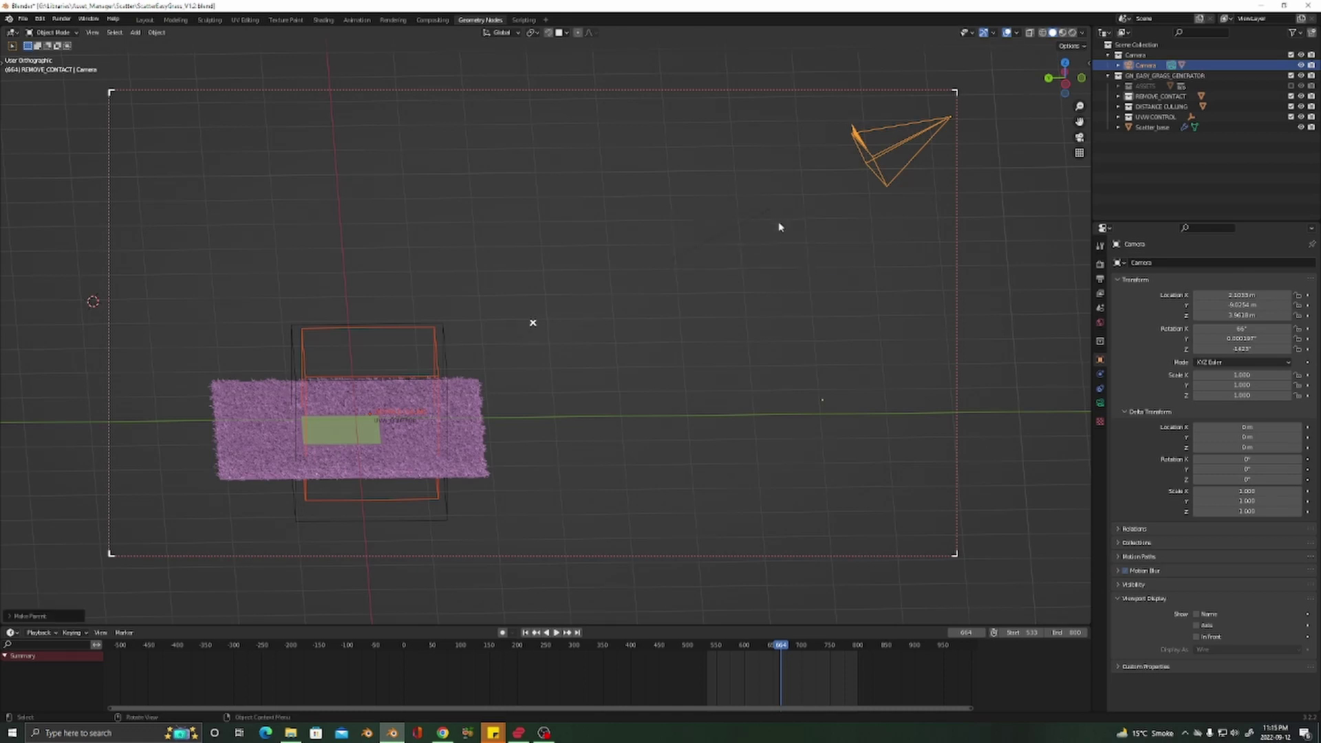
Select only the camera, look through it, and pull it back from the grass to about -32 m on Y
left_click(934, 136)
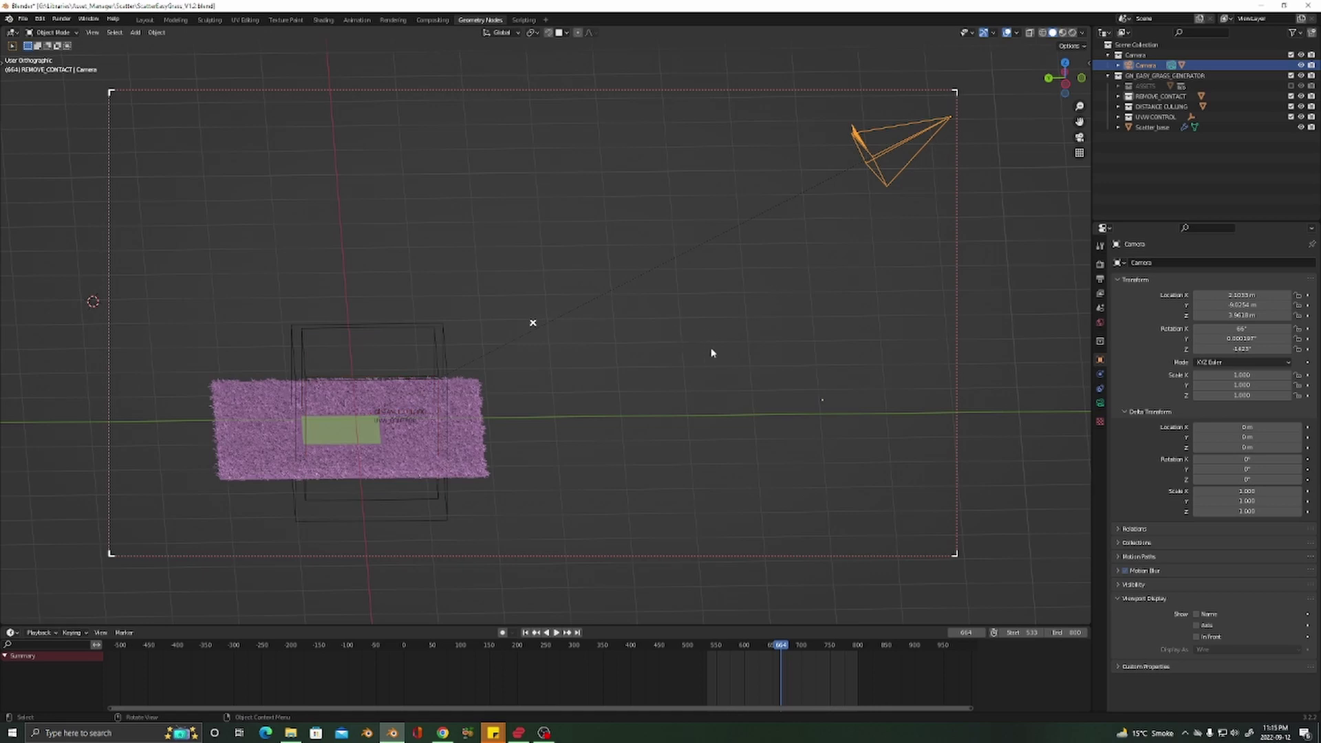
key("KP_0")
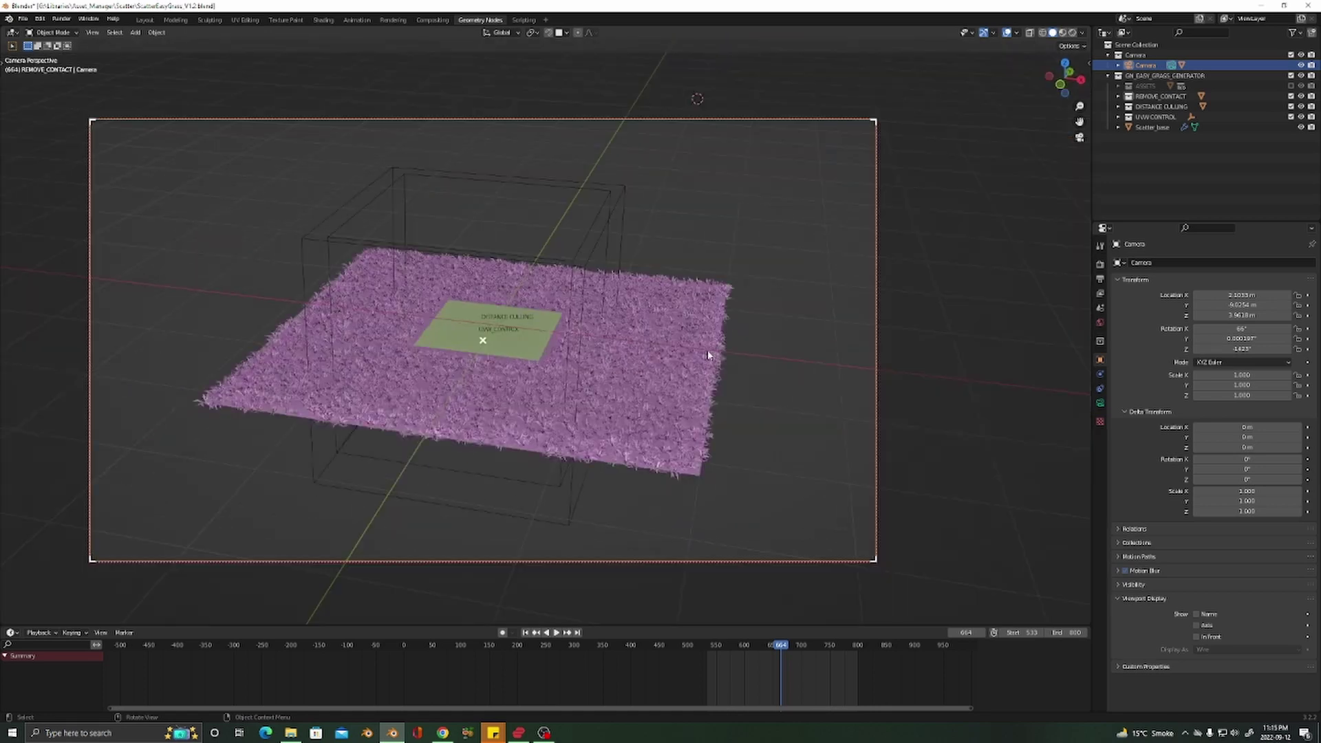
scroll(711, 363, "down", 5)
scroll(558, 365, "down", 2)
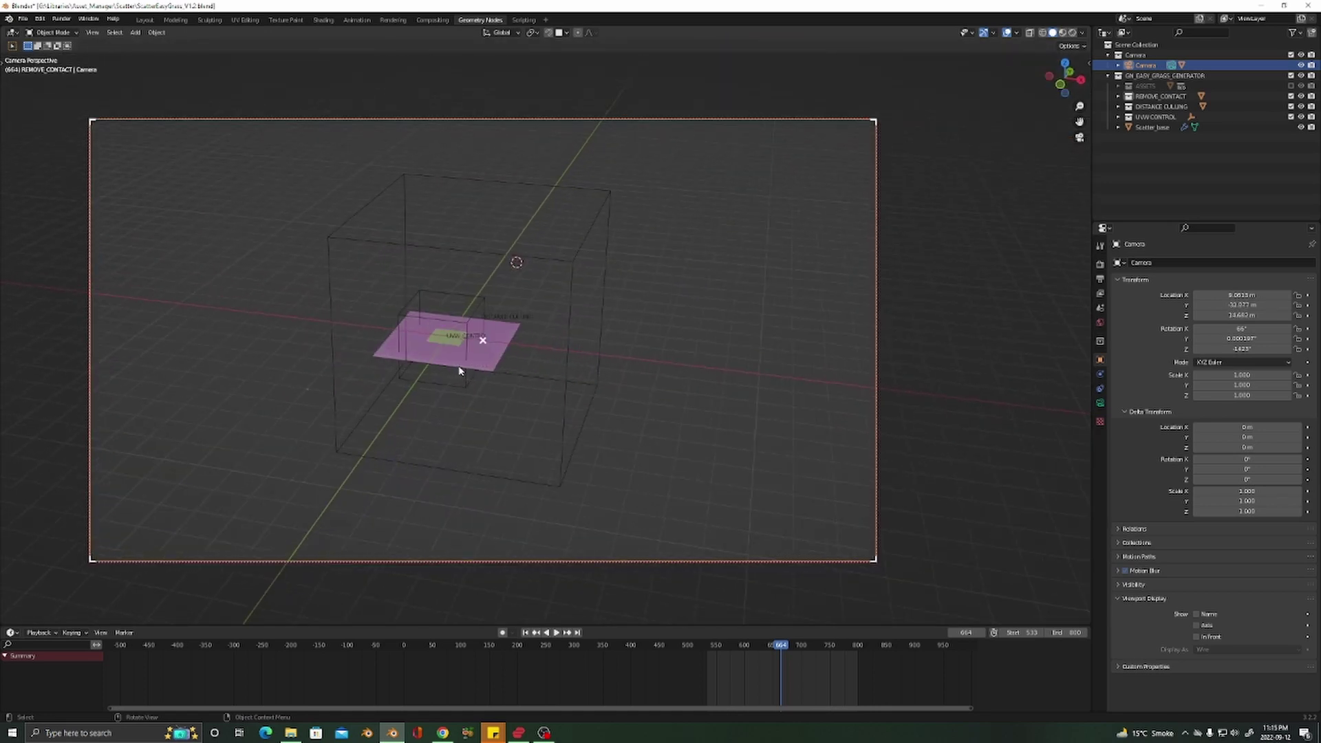
Move the camera repeatedly toward and away from the grass plane to examine how distance culling changes the grass density
scroll(475, 372, "down", 3)
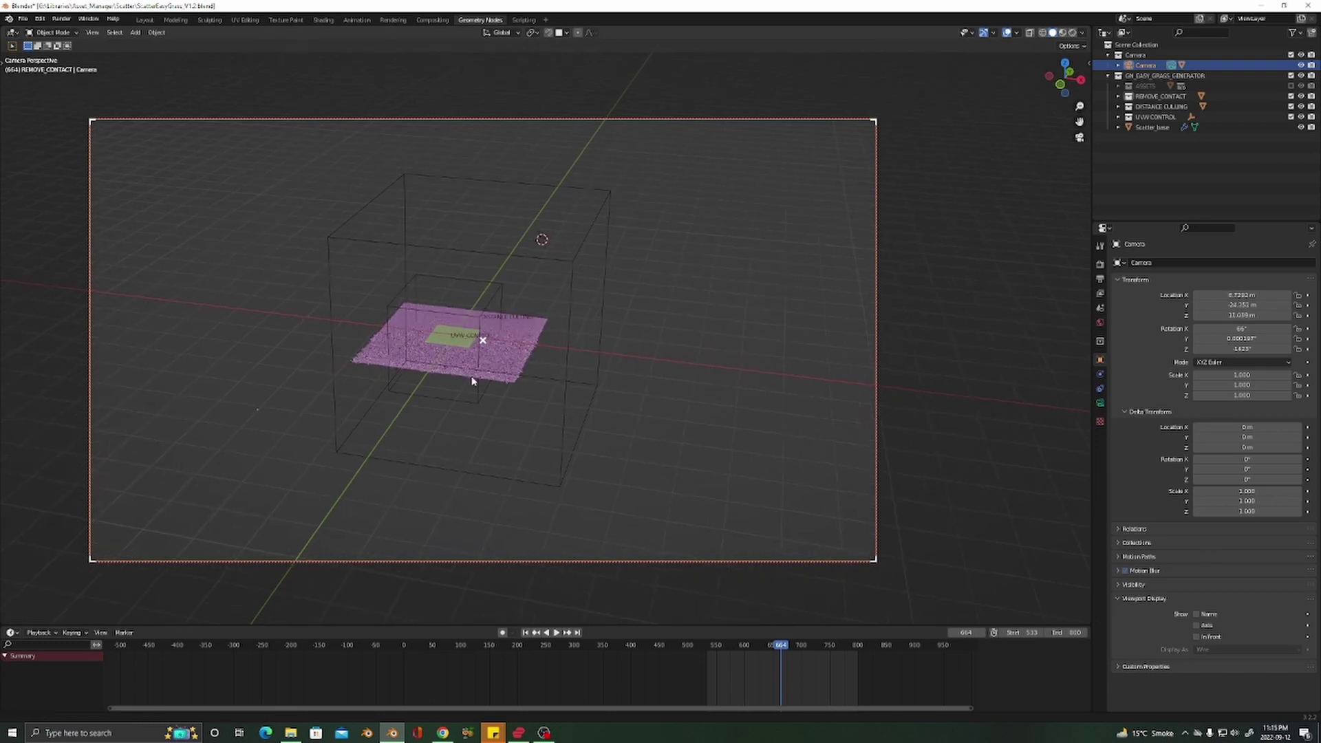
scroll(487, 364, "up", 4)
scroll(517, 357, "down", 4)
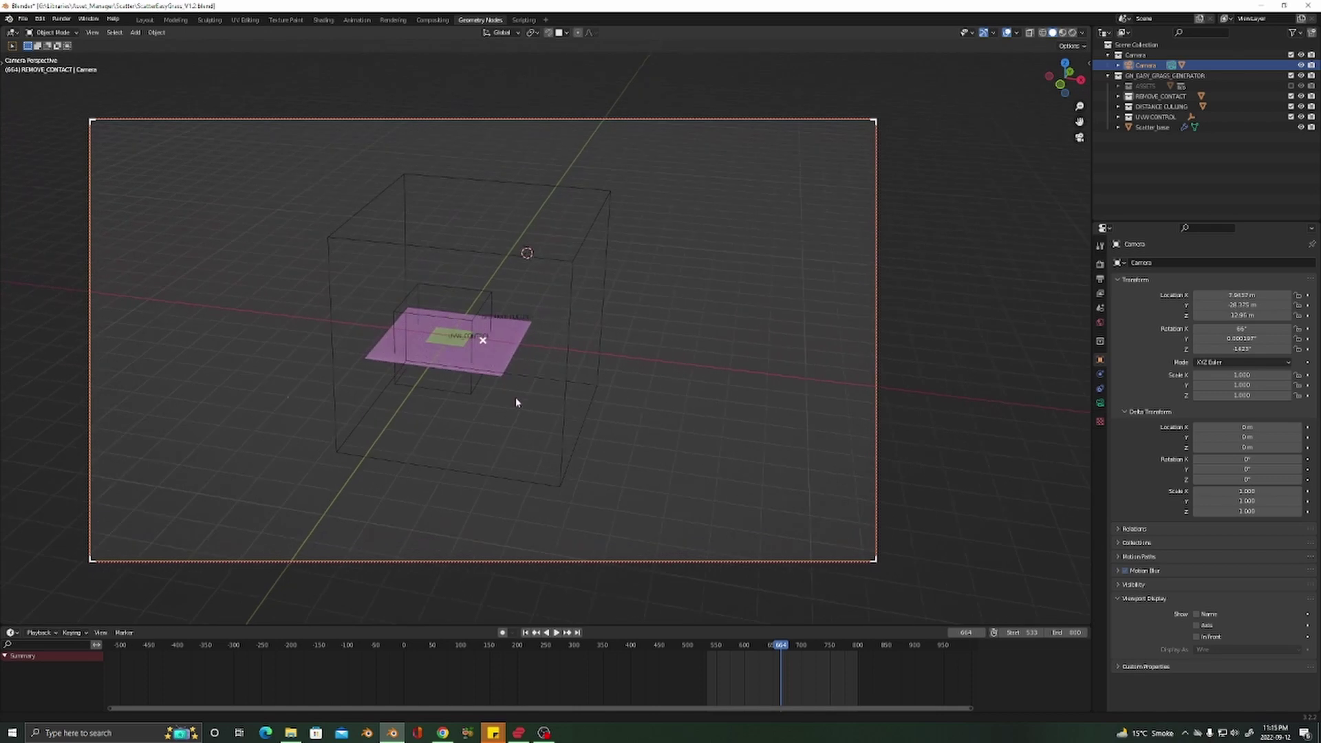
scroll(517, 399, "up", 2)
scroll(530, 371, "up", 5)
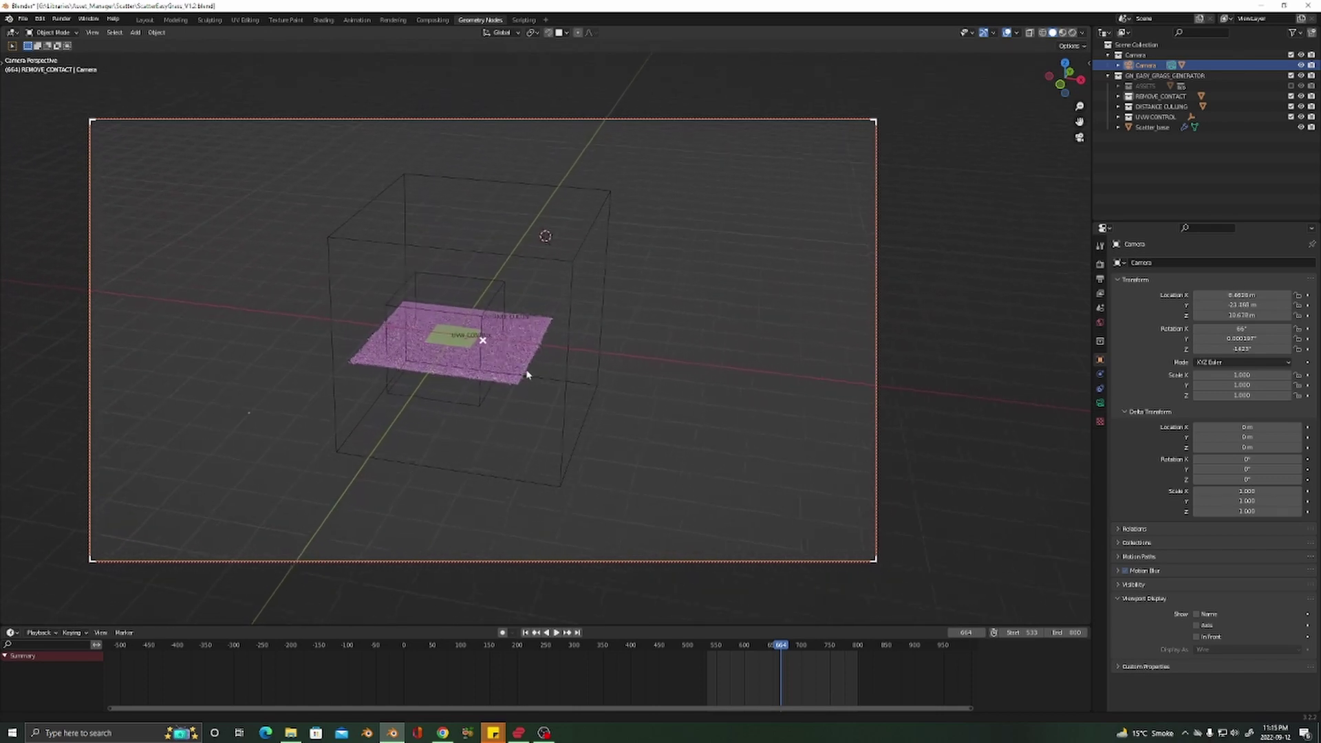
scroll(549, 358, "down", 6)
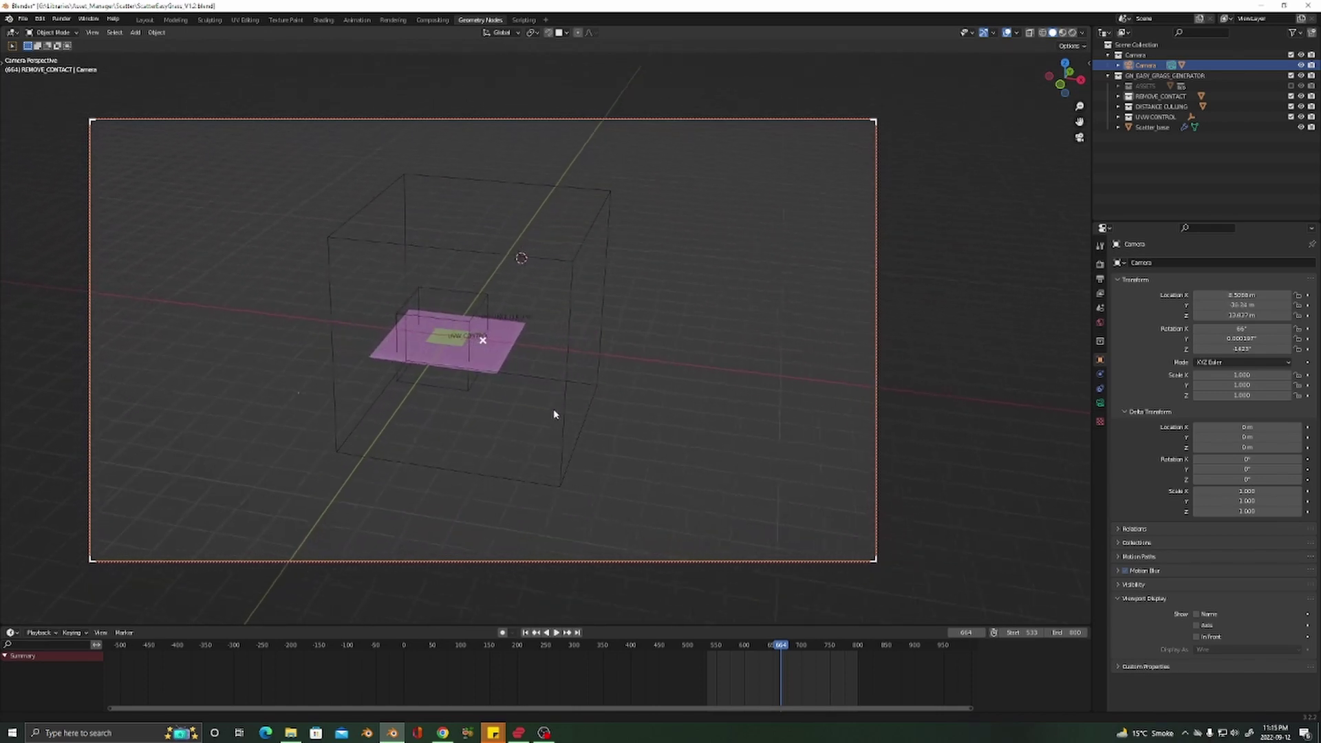
scroll(562, 433, "up", 1)
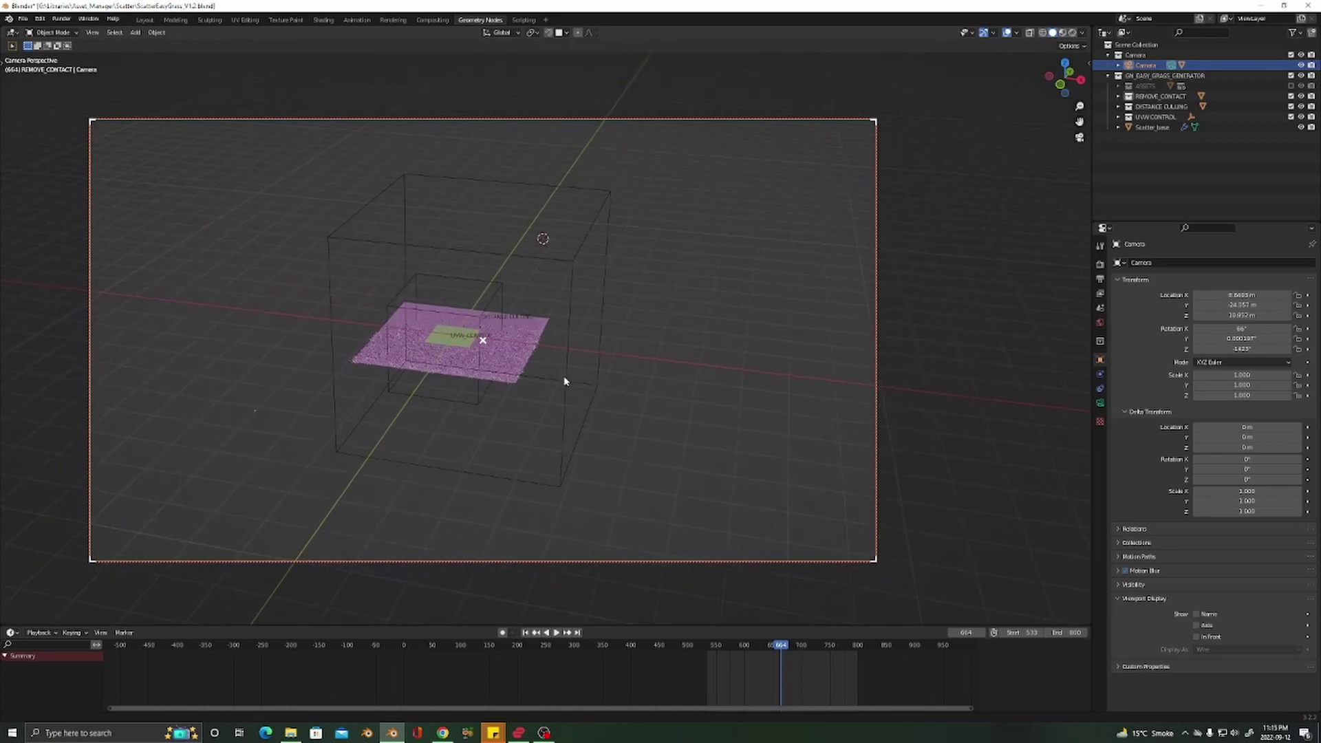
scroll(562, 420, "down", 1)
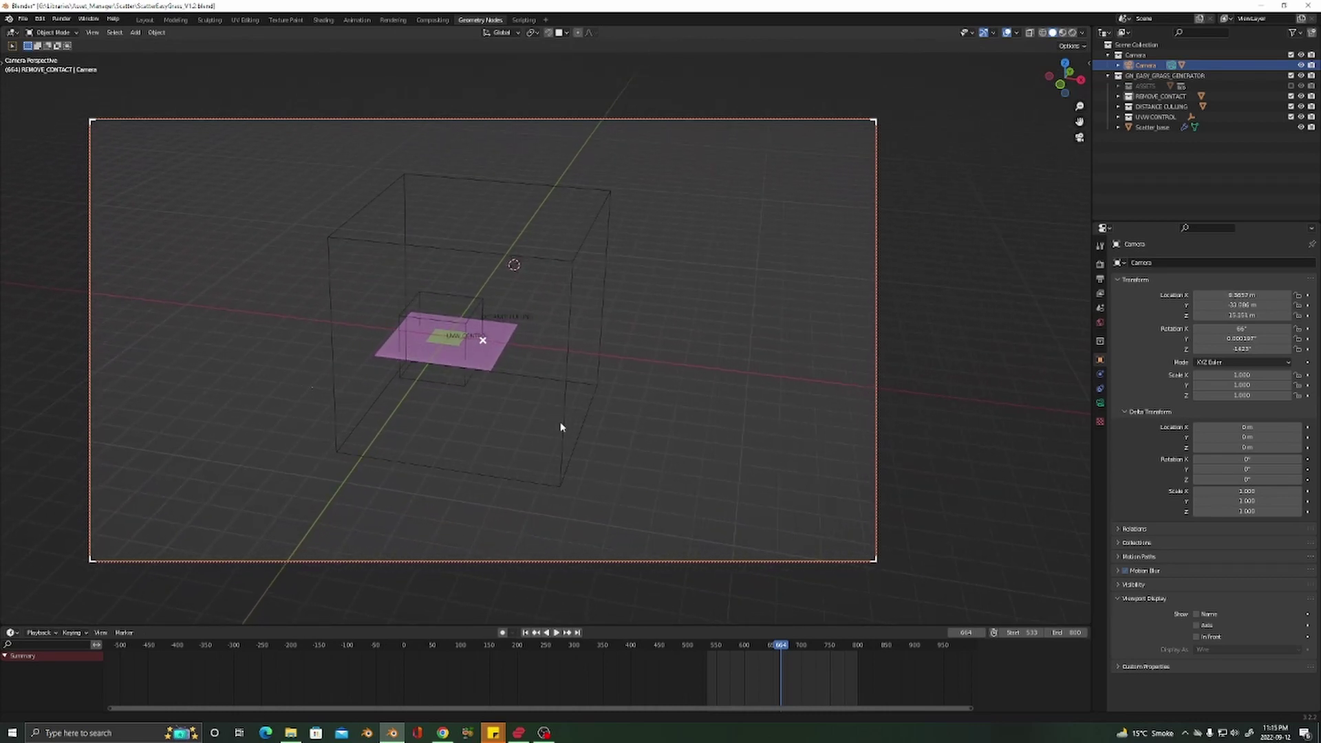
middle_click_drag(560, 423, 561, 422, "ctrl+shift")
scroll(517, 327, "up", 3)
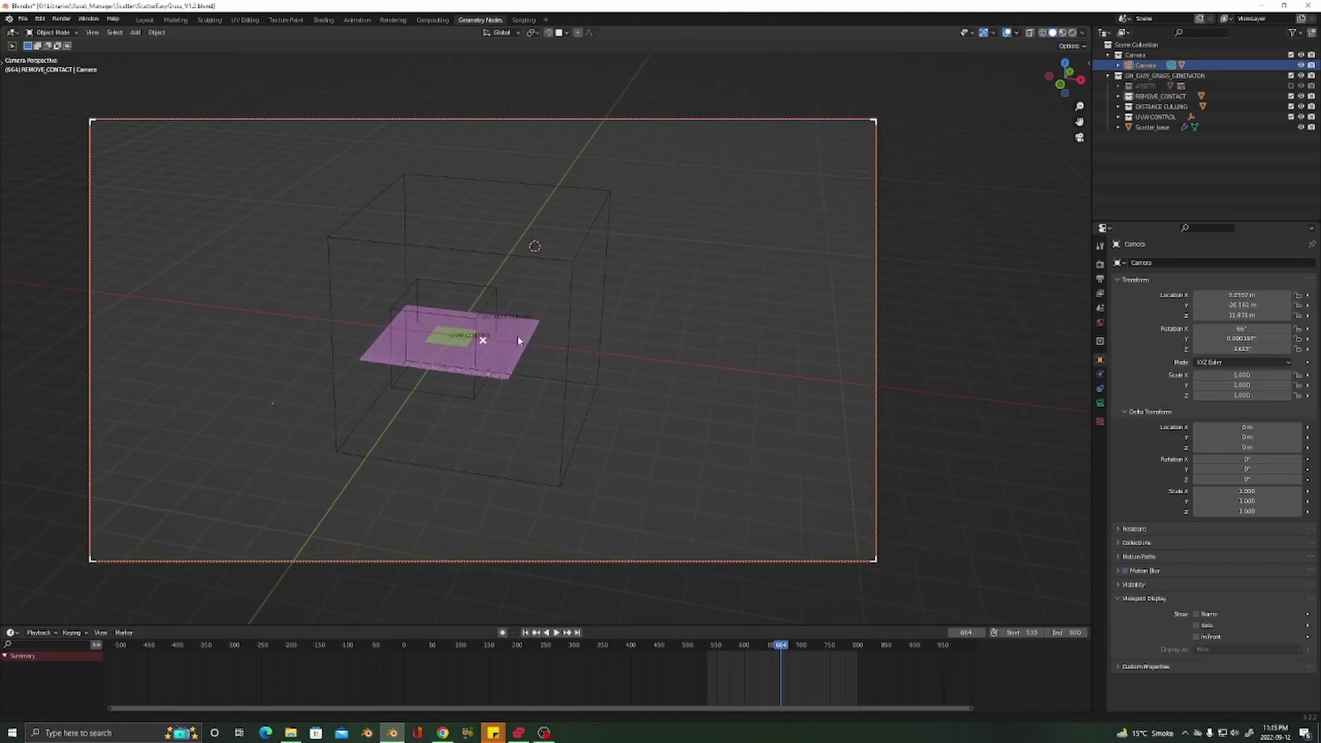
scroll(518, 345, "down", 1)
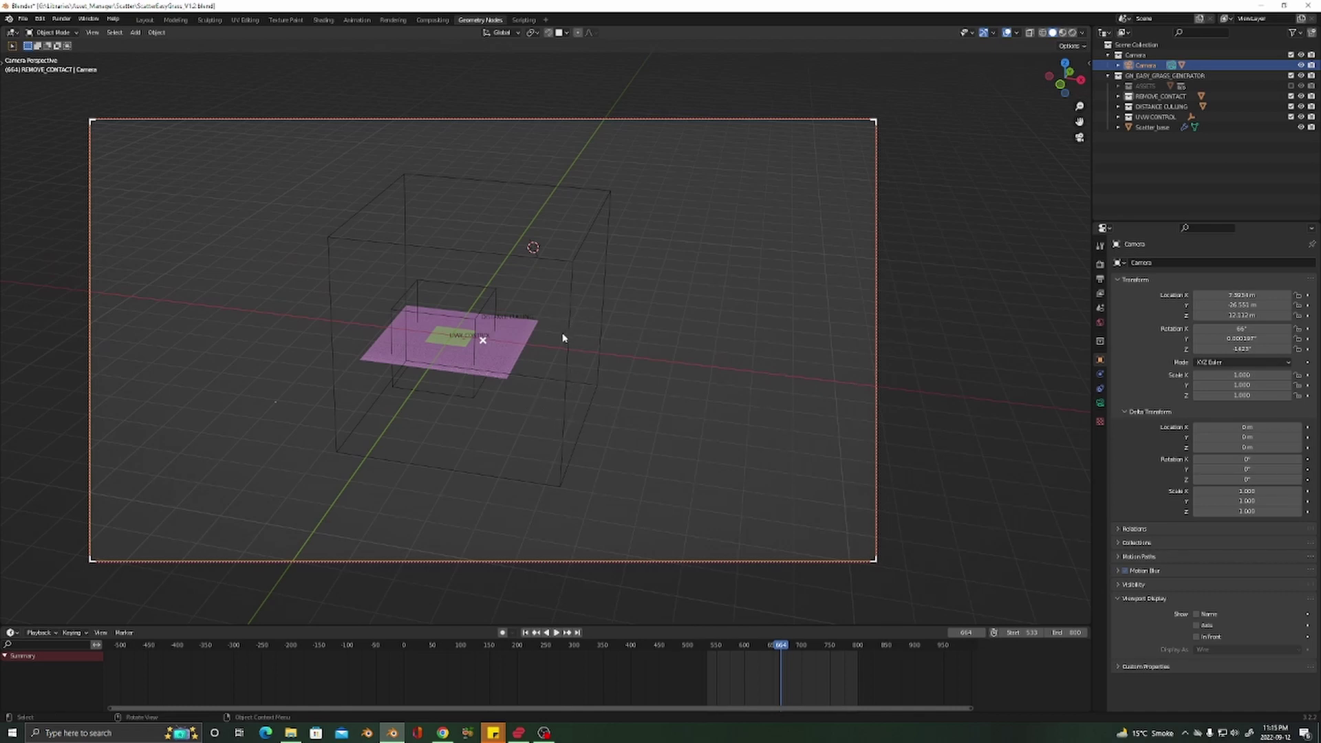
Select the DISTANCE CULLING box and shift it along the global Y axis and then along X toward the grass plane
left_click(506, 291)
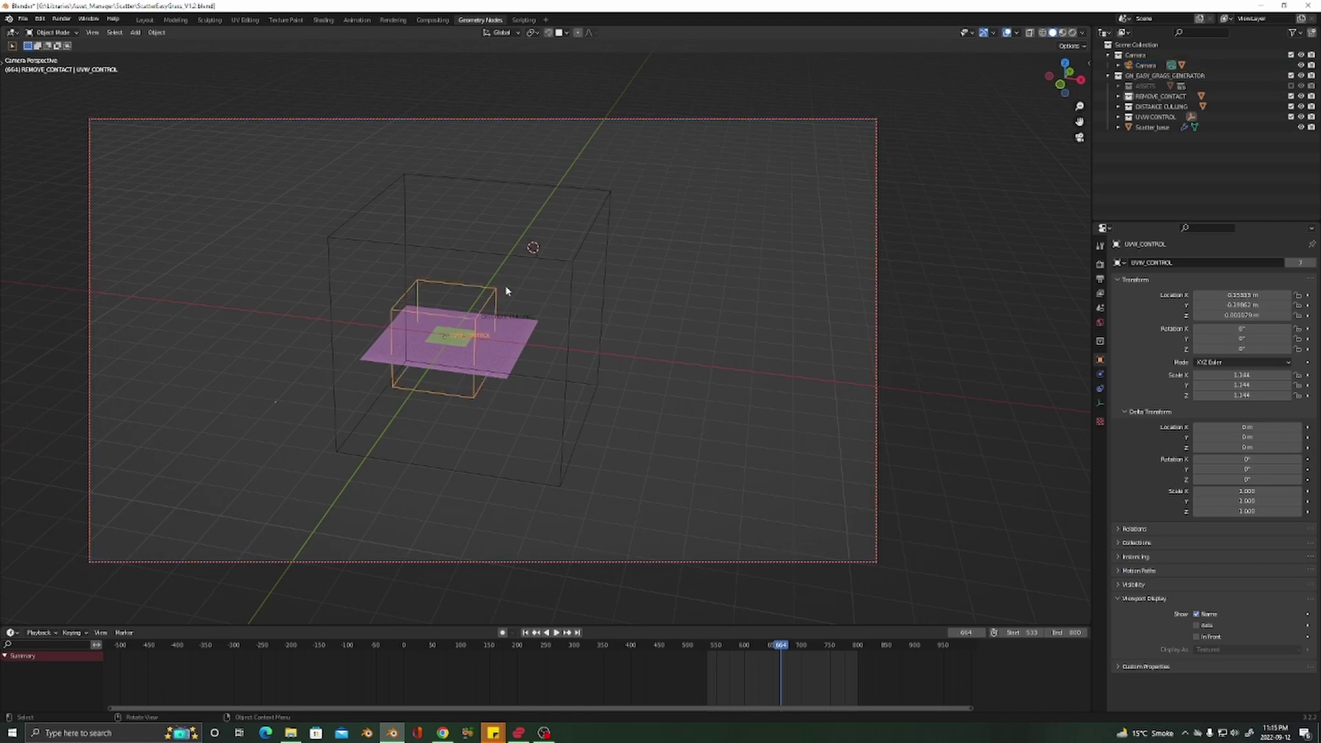
left_click(578, 271)
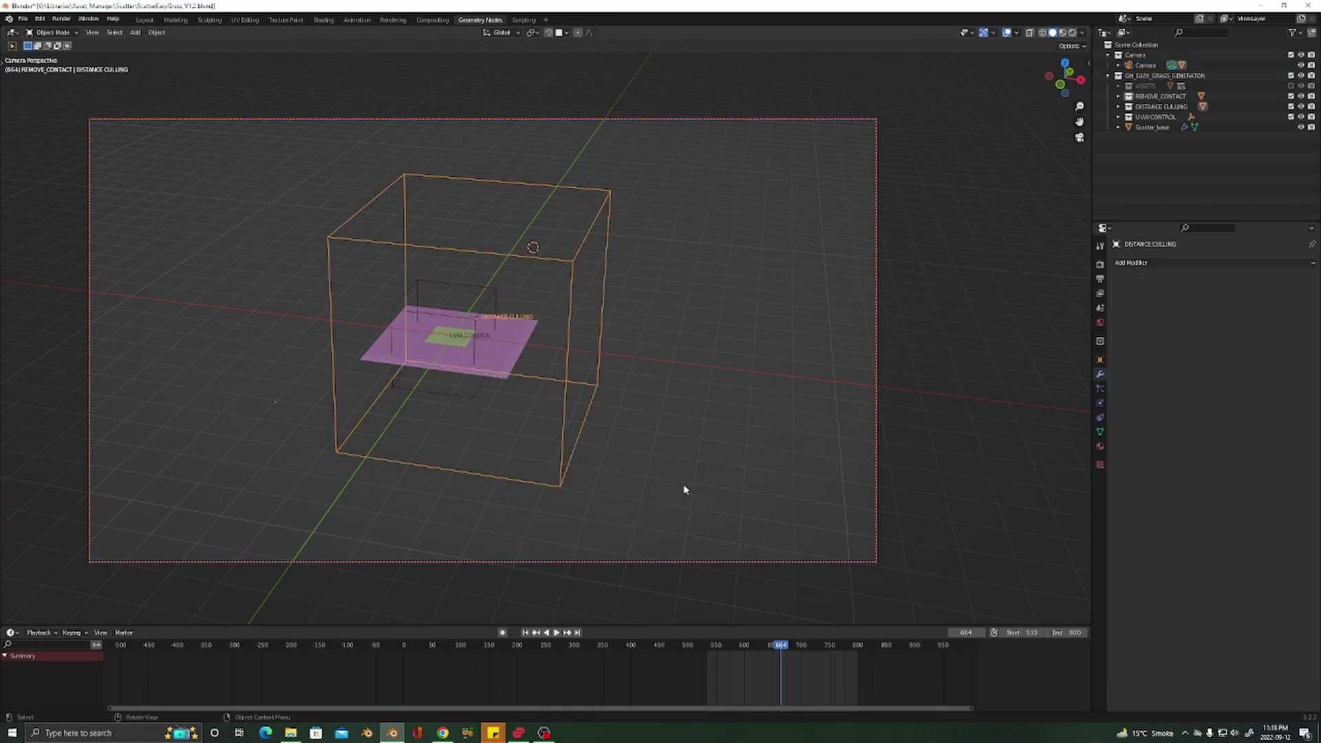
key("g")
key("y")
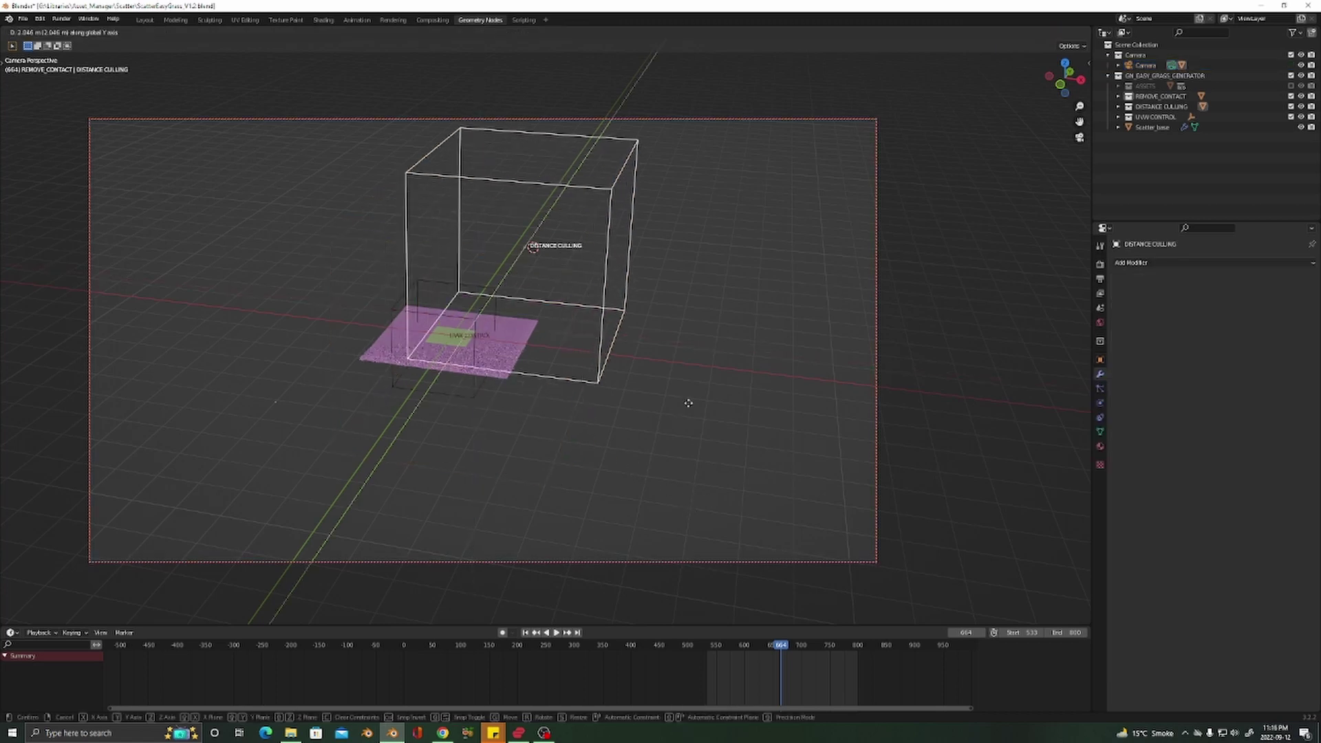
left_click(674, 433)
key("g")
key("x")
left_click(576, 412)
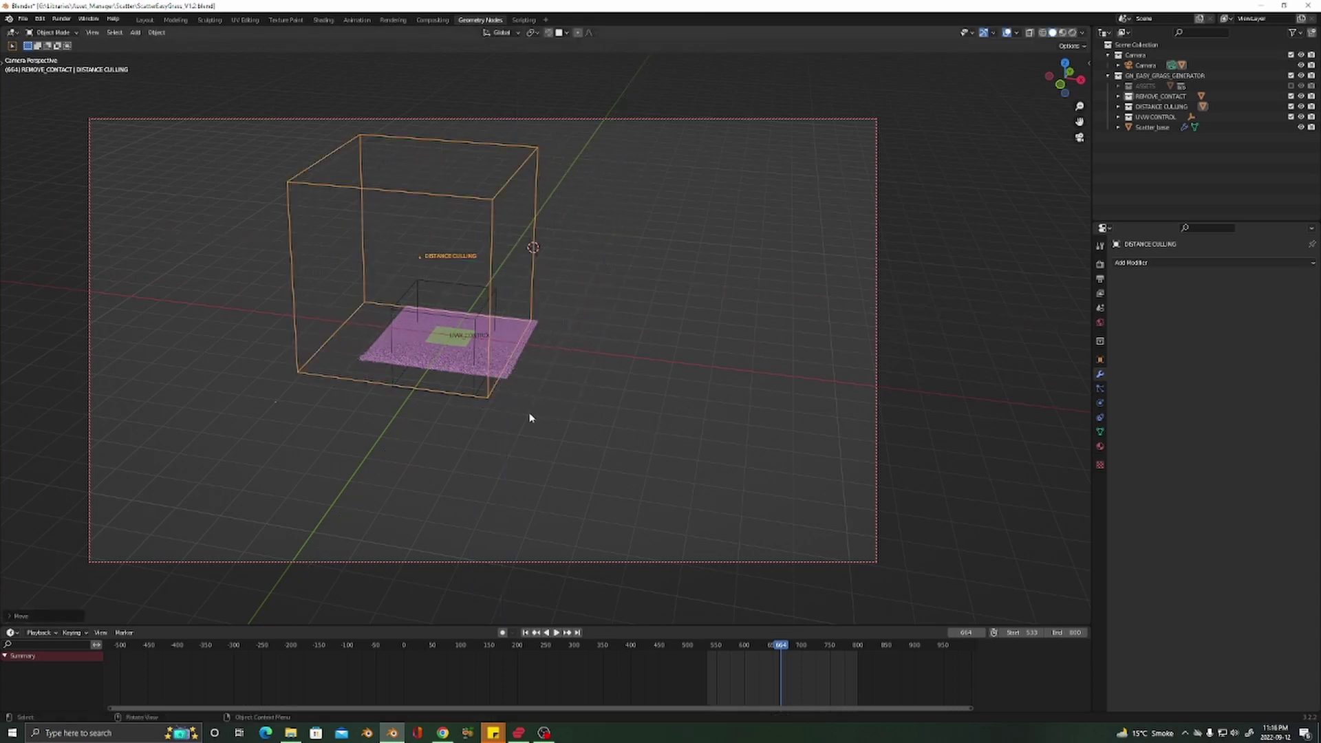
Move the DISTANCE CULLING box along Y and lower it along Z so it surrounds the grass plane
key("g")
key("y")
left_click(561, 383)
key("g")
key("z")
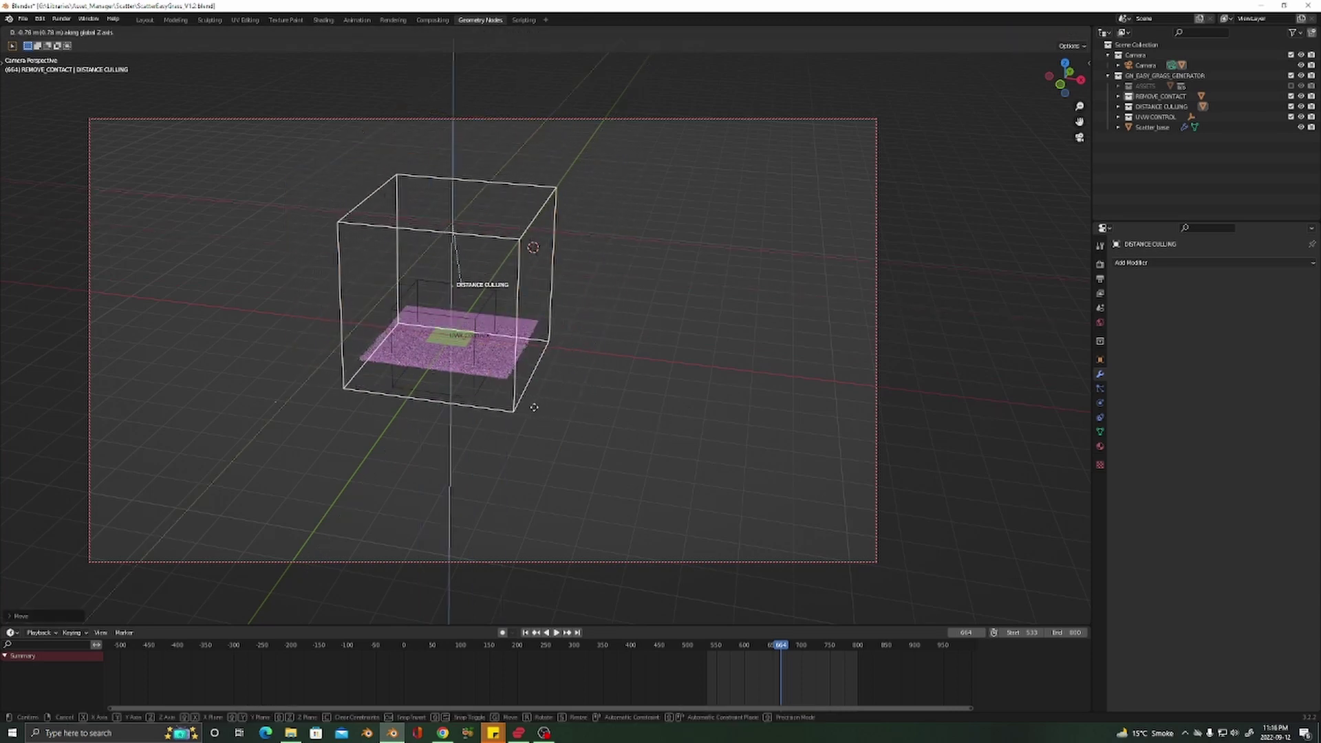
left_click(541, 436)
Bring the camera close to the grass and pull it far back to examine the culling with the repositioned box
scroll(570, 413, "down", 2)
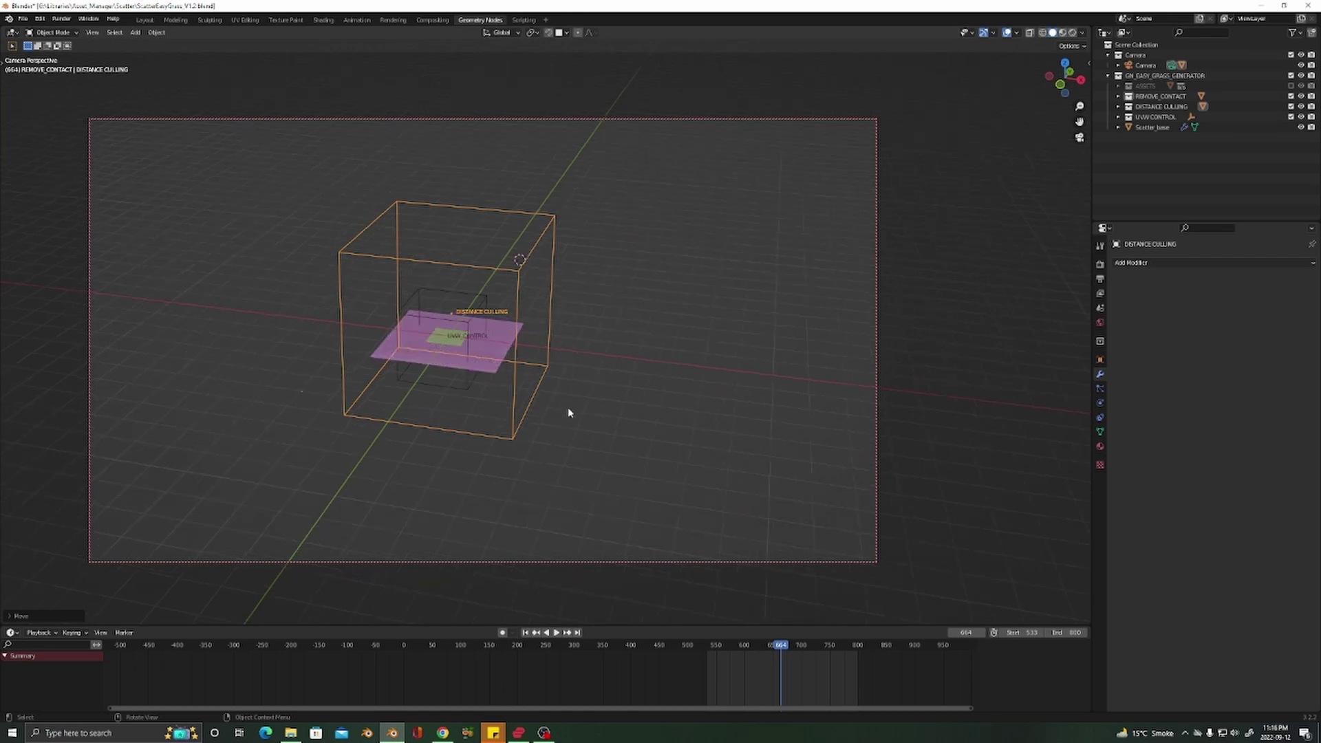
scroll(551, 409, "up", 6)
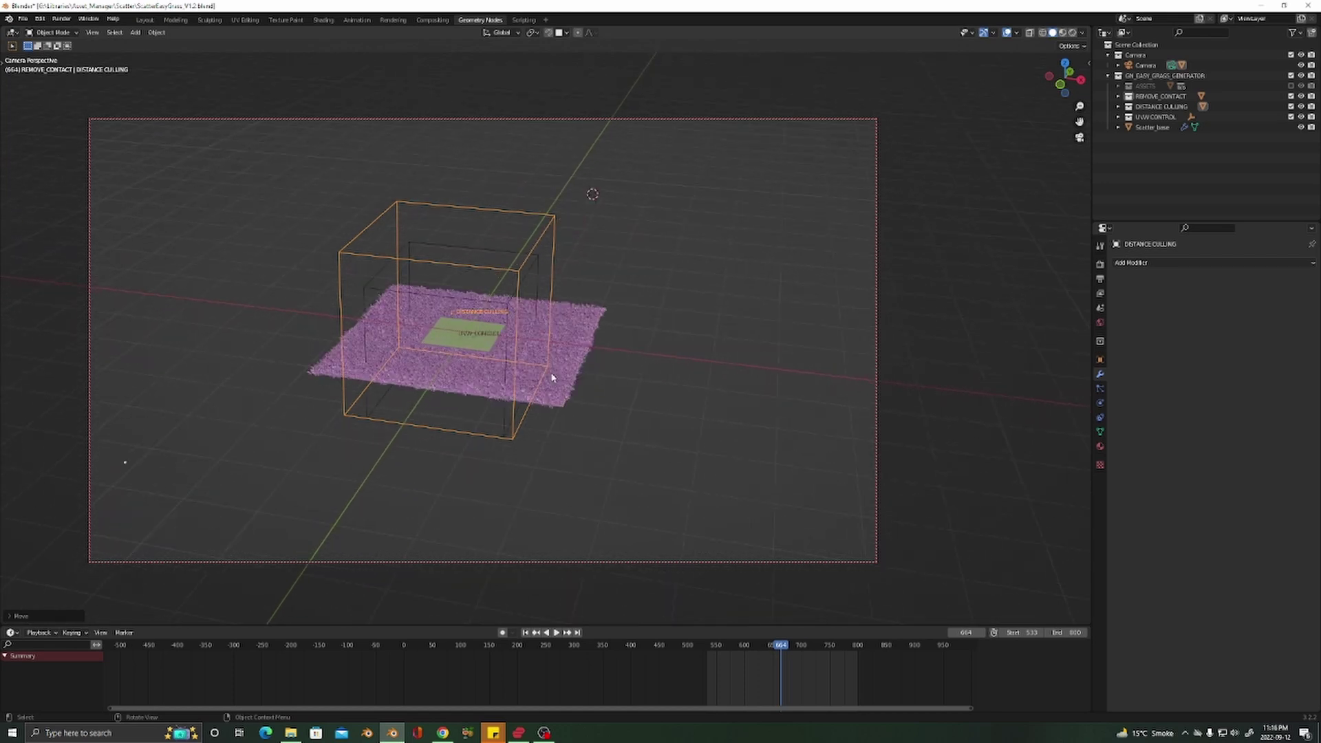
scroll(551, 377, "up", 6)
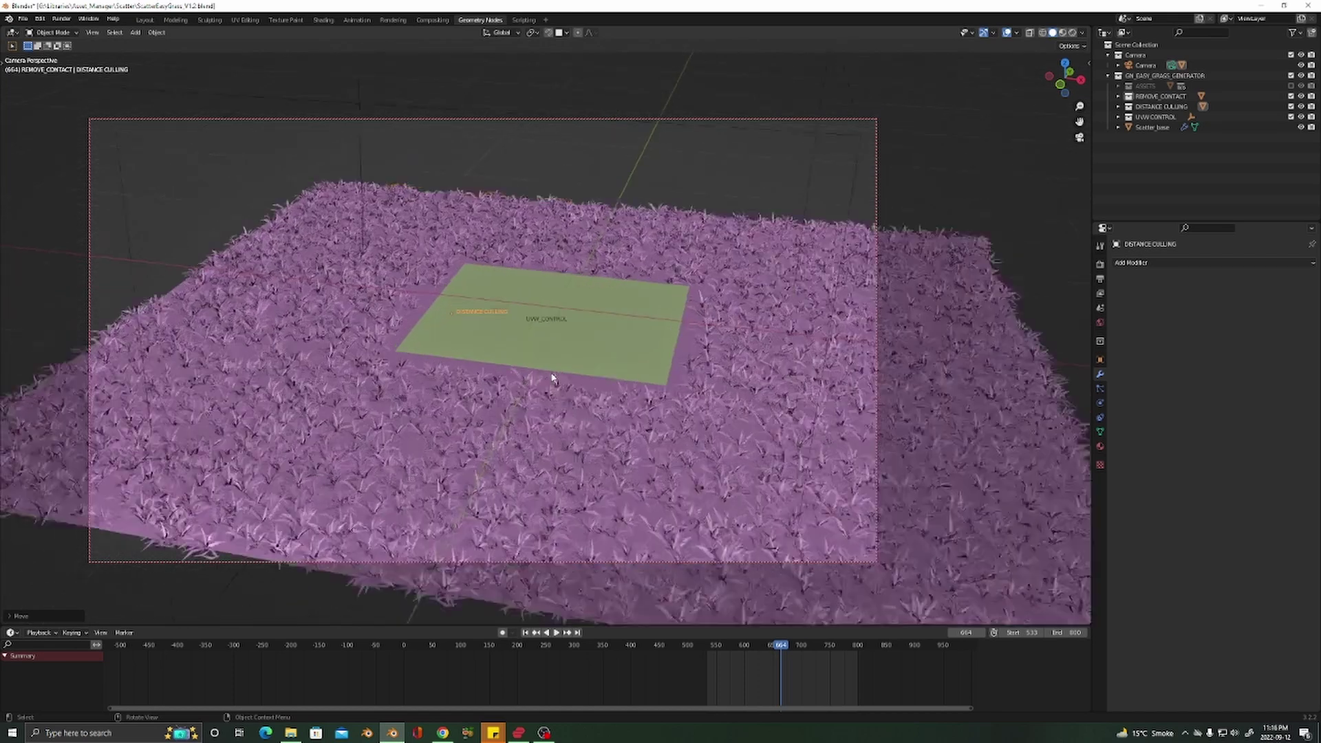
scroll(552, 377, "down", 8)
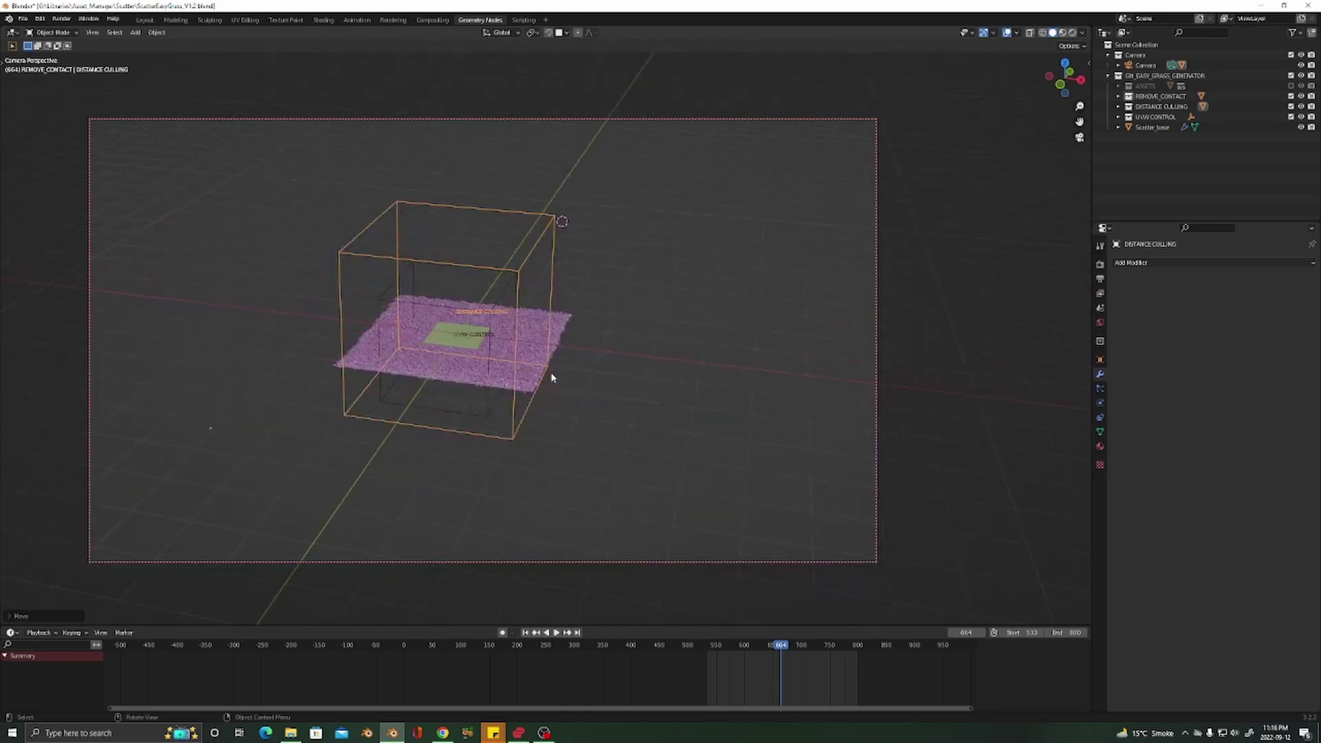
scroll(552, 377, "down", 3)
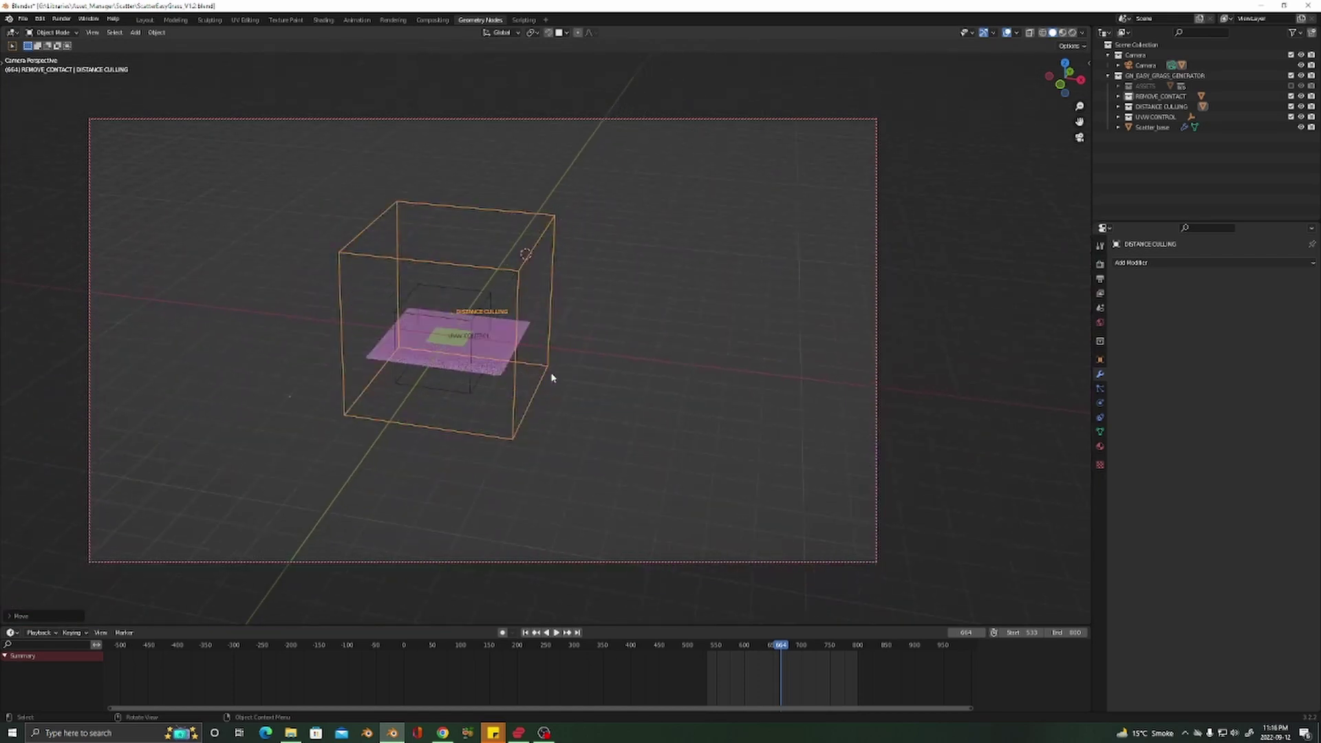
scroll(552, 378, "down", 4)
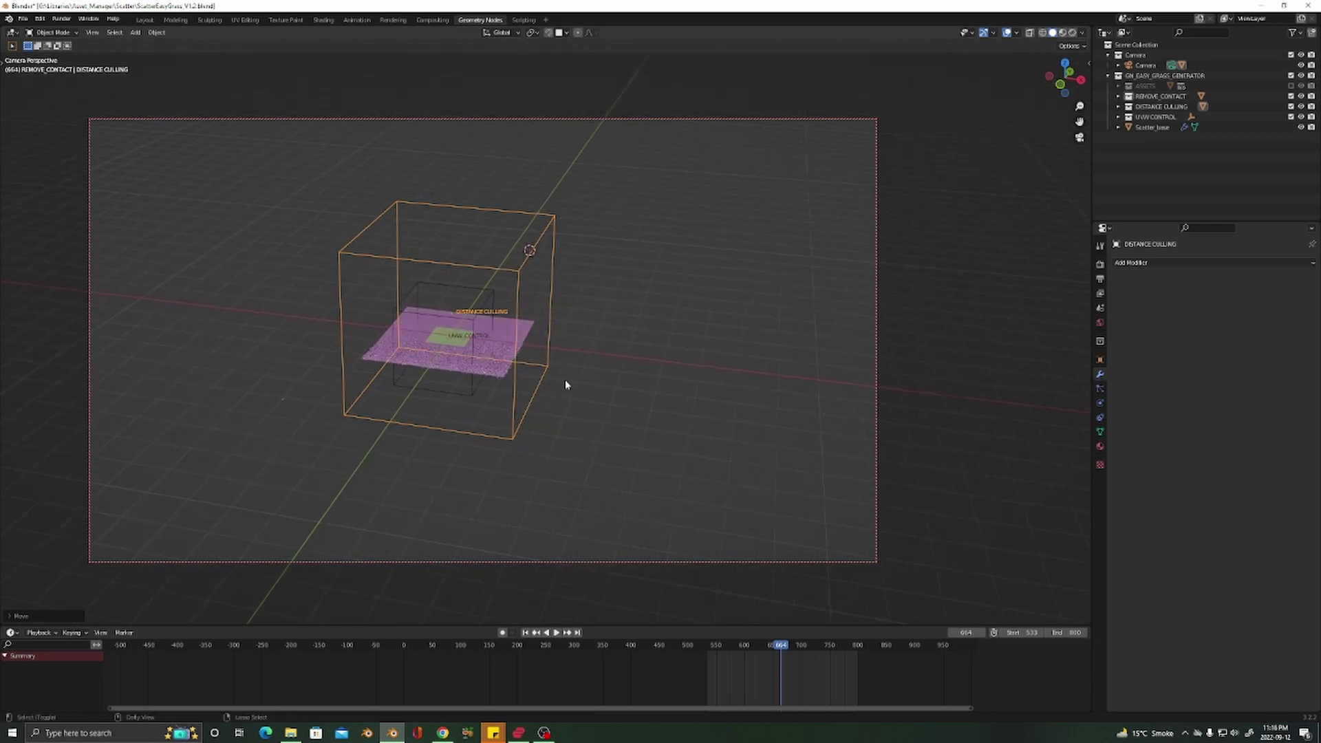
scroll(565, 385, "down", 4)
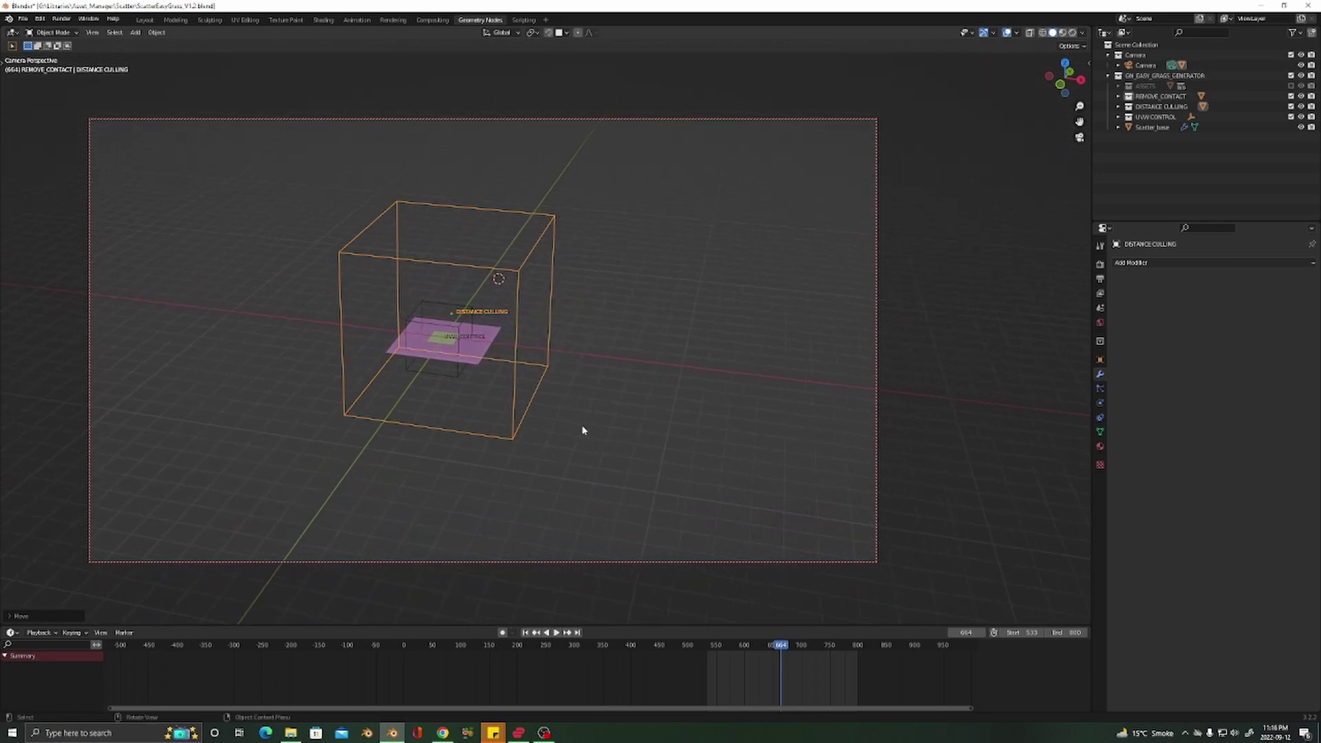
Leave the camera view and scale the DISTANCE CULLING box up to many times the size of the grass plane
key("s")
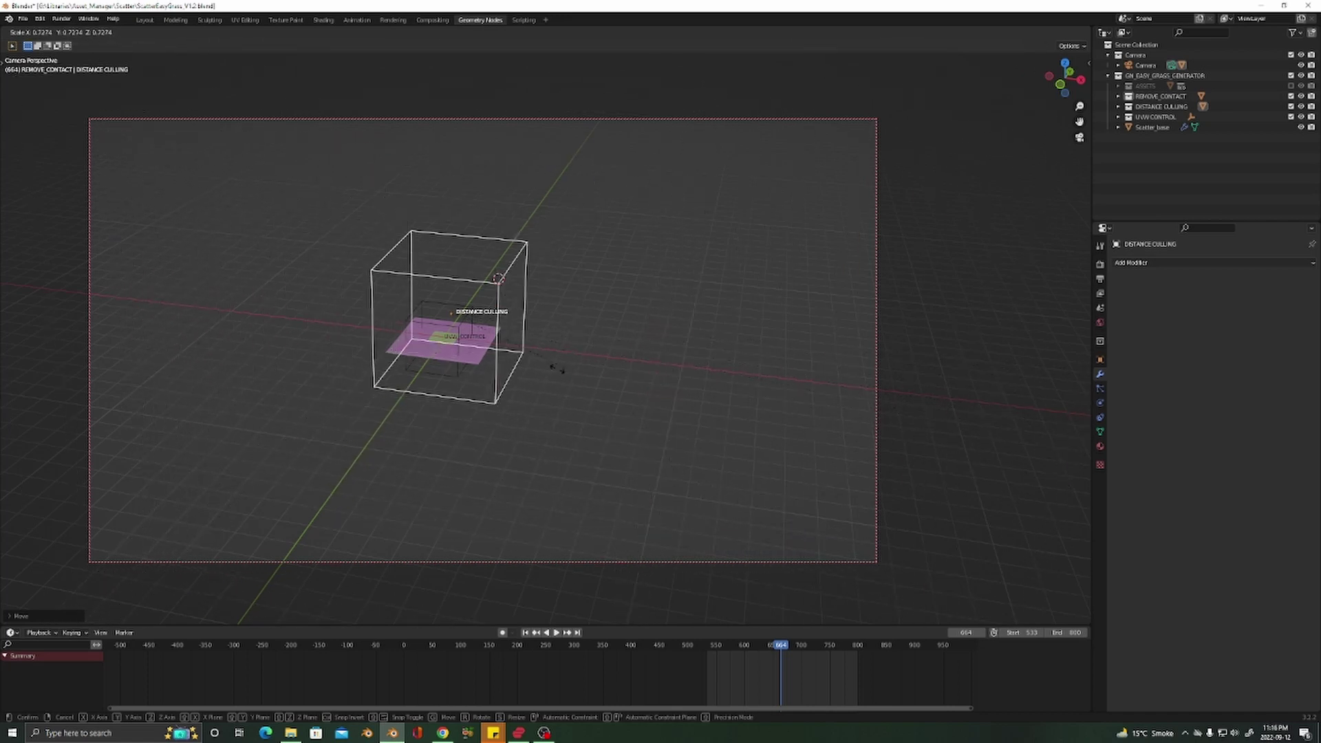
left_click(586, 404)
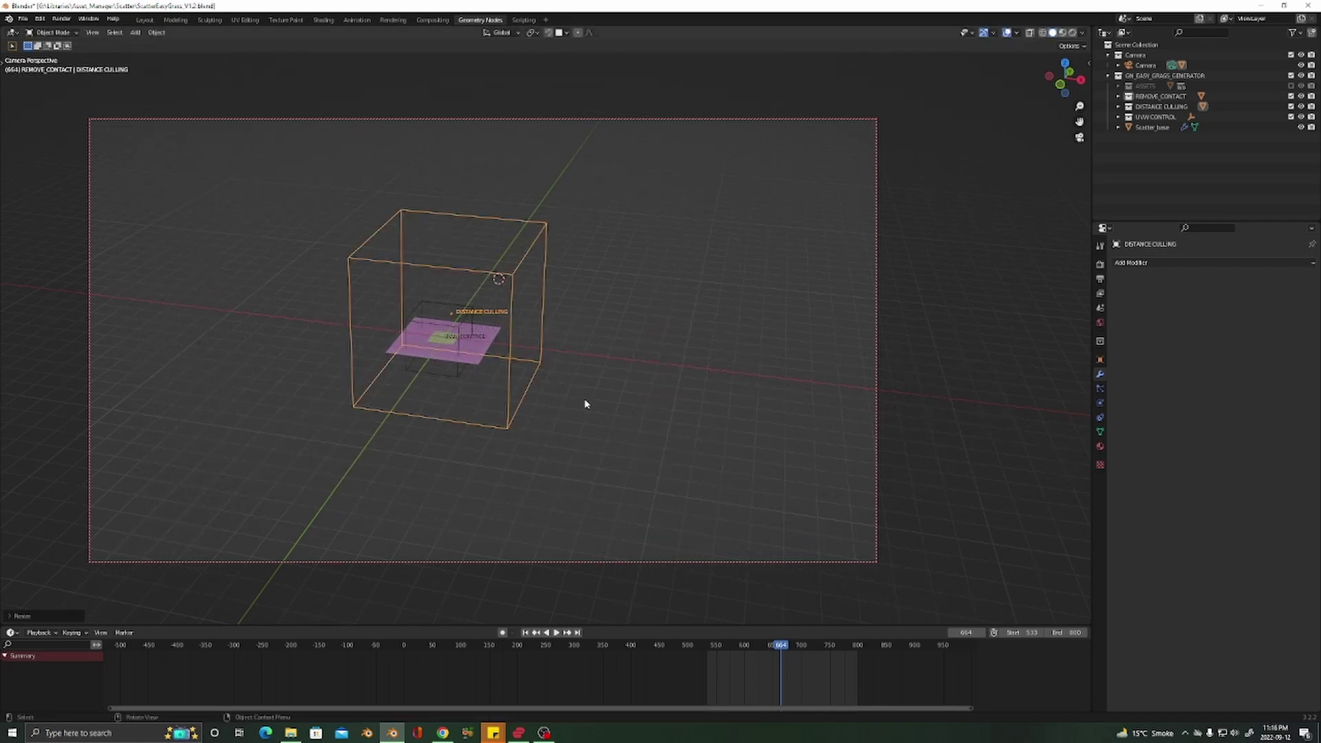
key("KP_0")
middle_click_drag(553, 390, 597, 383)
scroll(596, 383, "down", 6)
middle_click_drag(513, 442, 553, 410, "shift")
key("s")
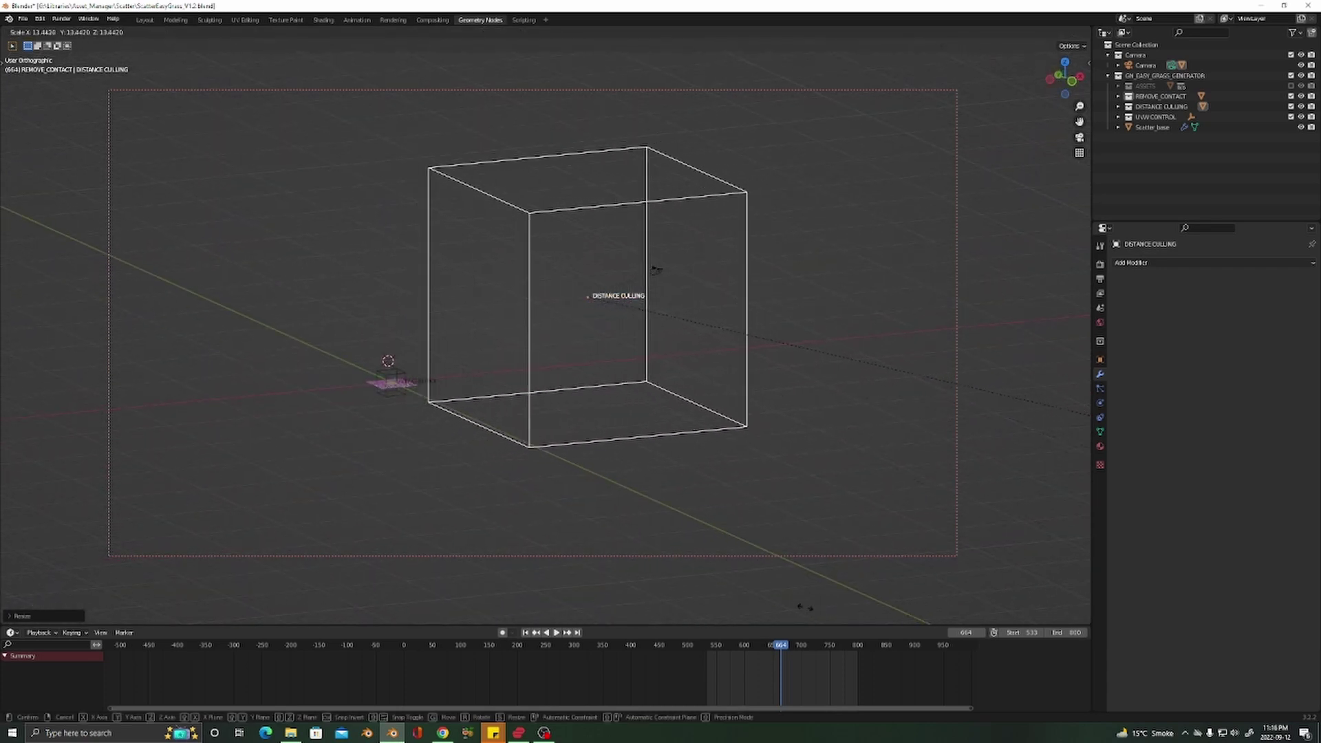
left_click(603, 567)
Look through the camera and vary its distance to examine the grass density with the enlarged DISTANCE CULLING box
scroll(338, 346, "up", 6)
middle_click_drag(260, 477, 528, 441, "shift")
scroll(528, 443, "down", 4)
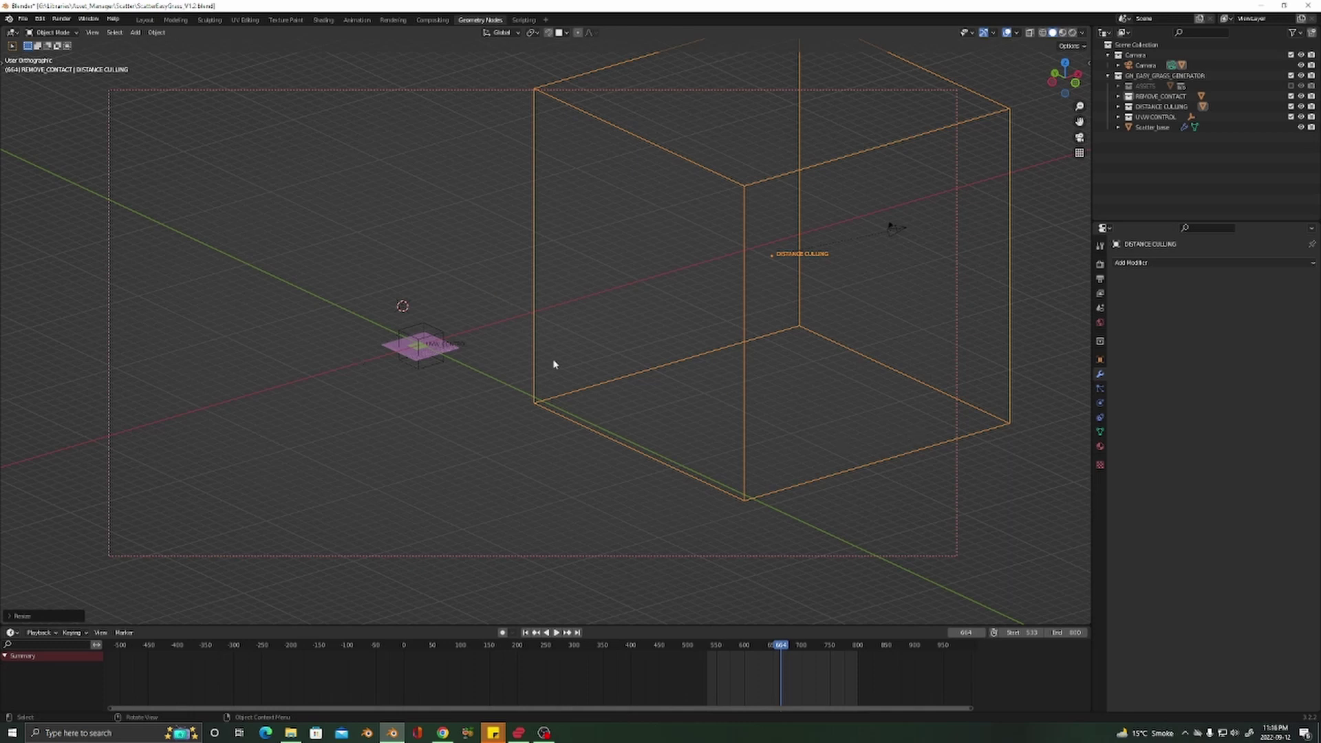
key("KP_0")
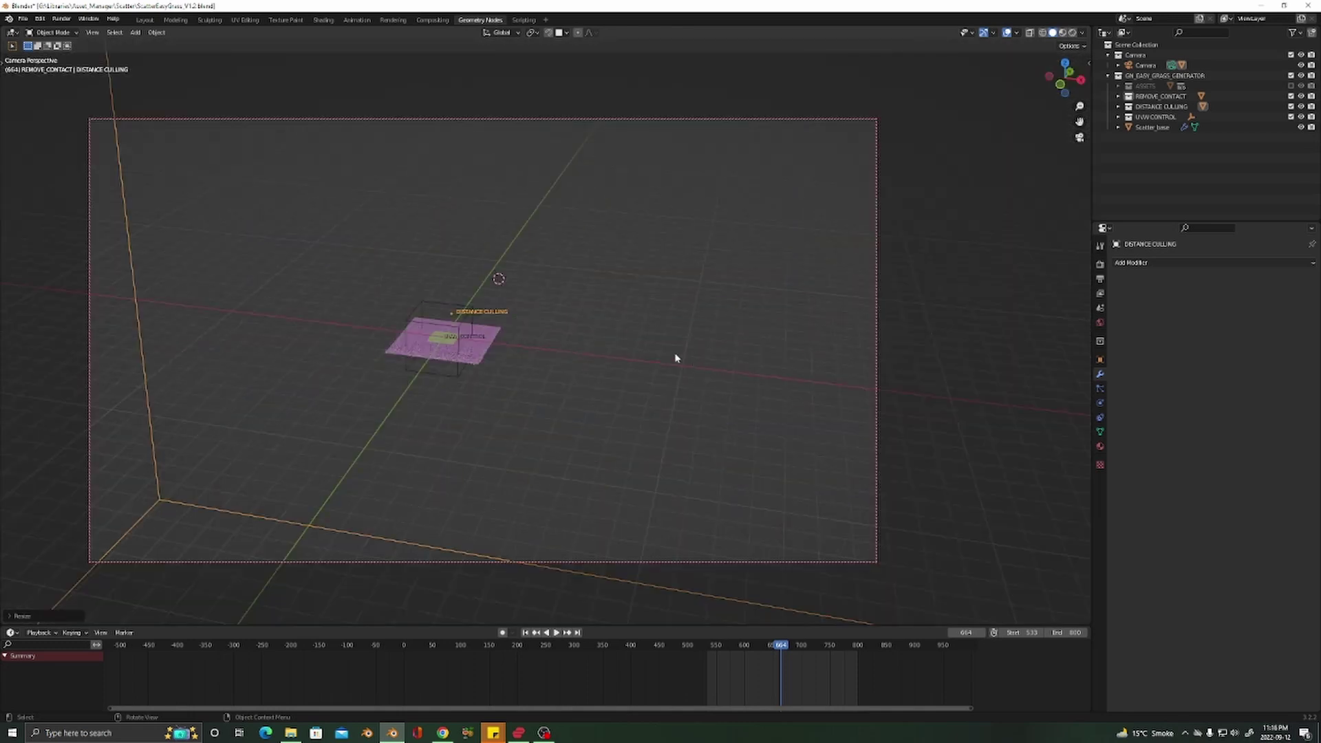
scroll(464, 371, "down", 1)
scroll(464, 369, "up", 12)
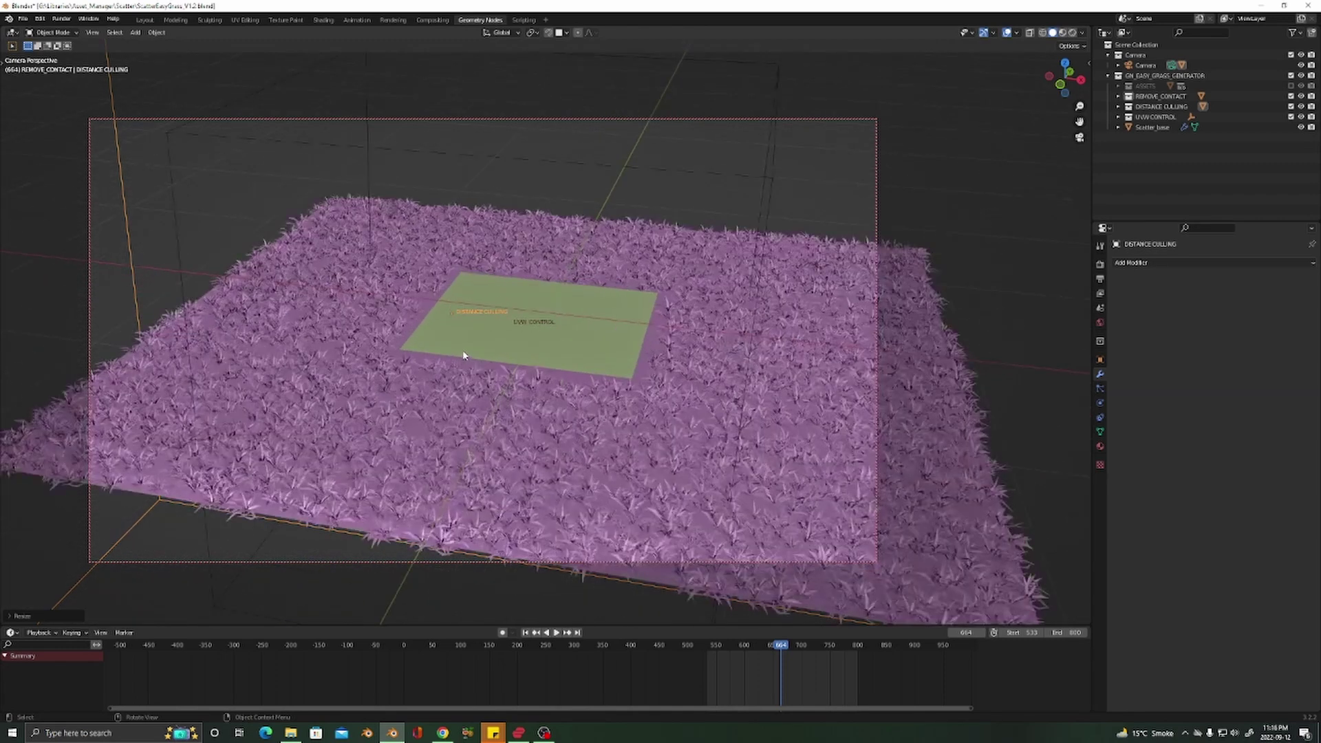
scroll(464, 355, "down", 10)
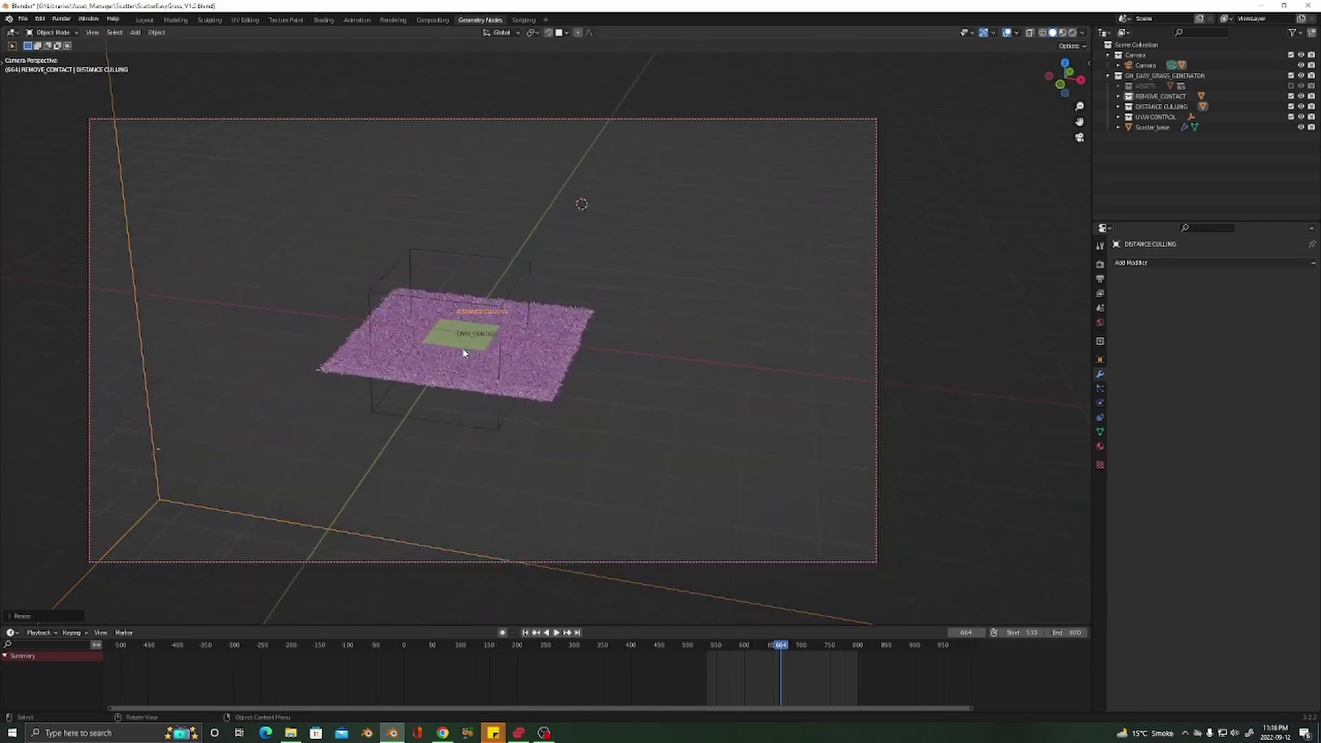
scroll(464, 353, "up", 5)
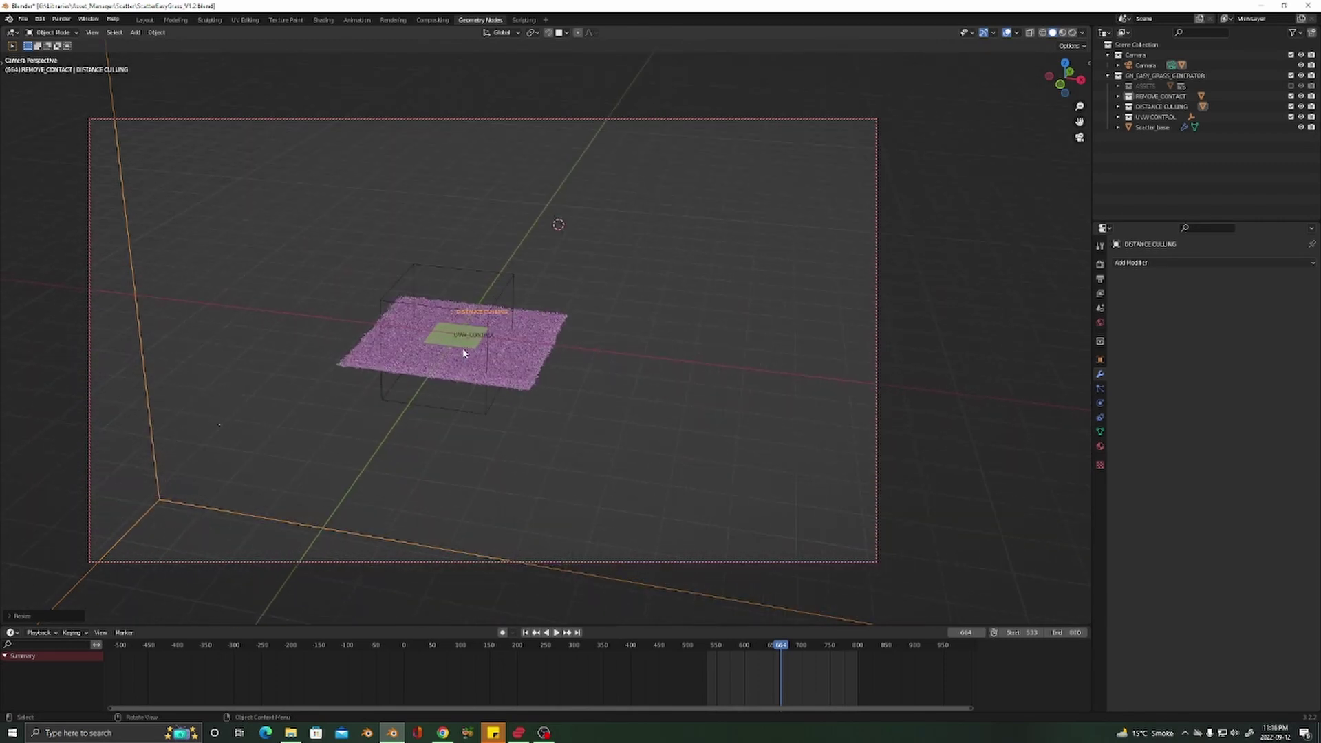
In the left orthographic view, move the camera closer to the grass, to about -11.2 m on Y and 5 m on Z
middle_click_drag(463, 354, 650, 364)
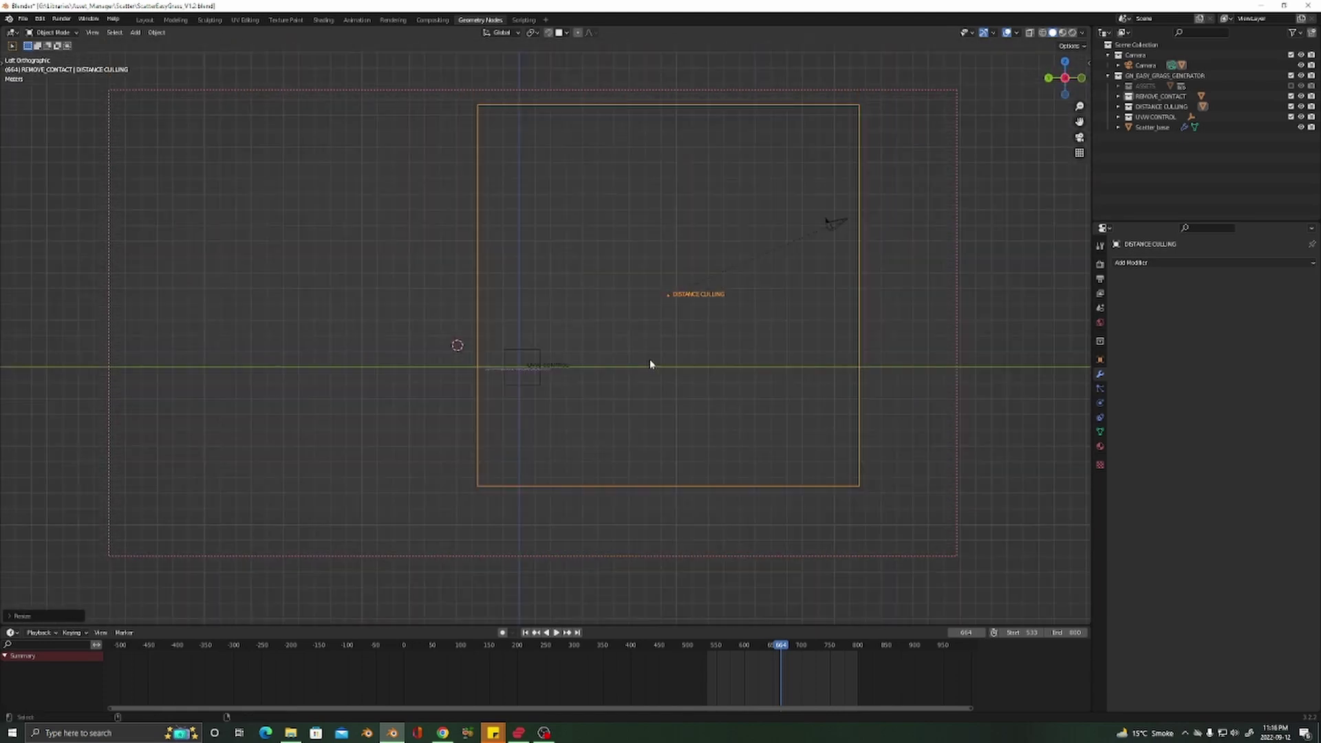
left_click(843, 225)
key("g")
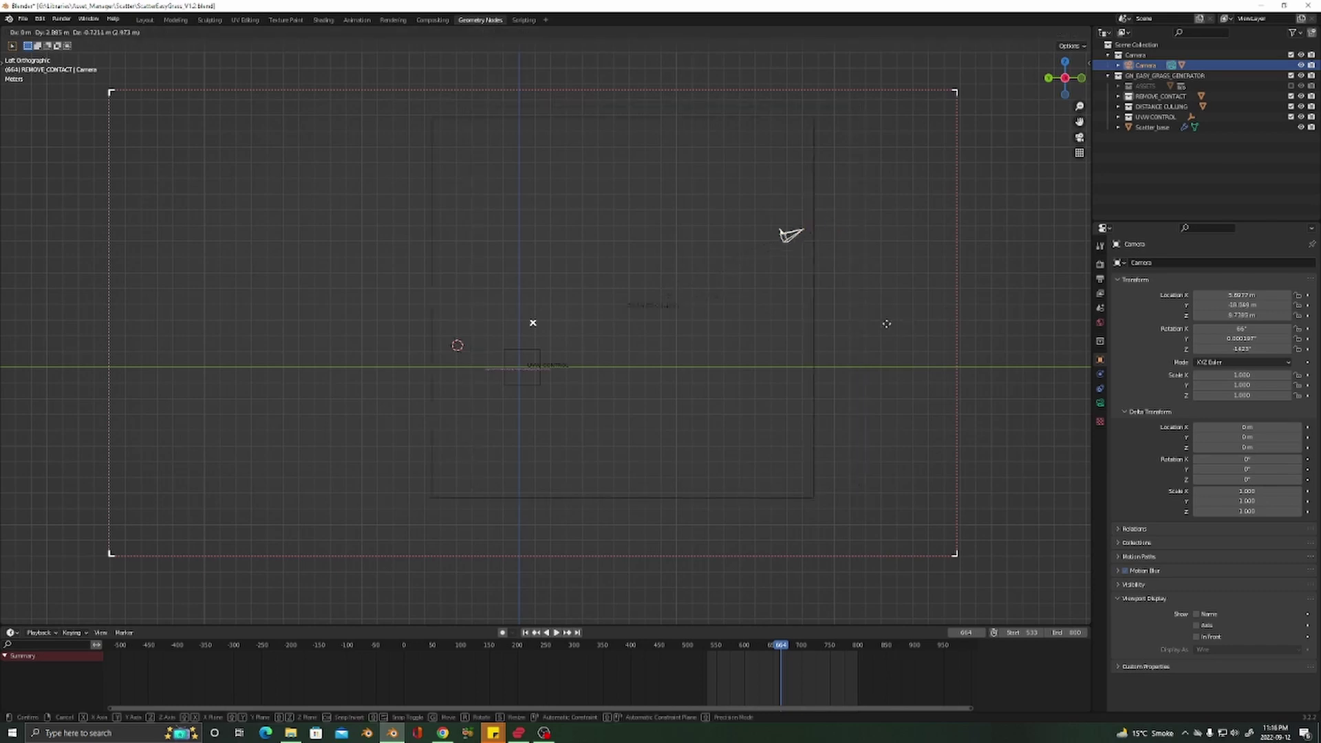
left_click(792, 389)
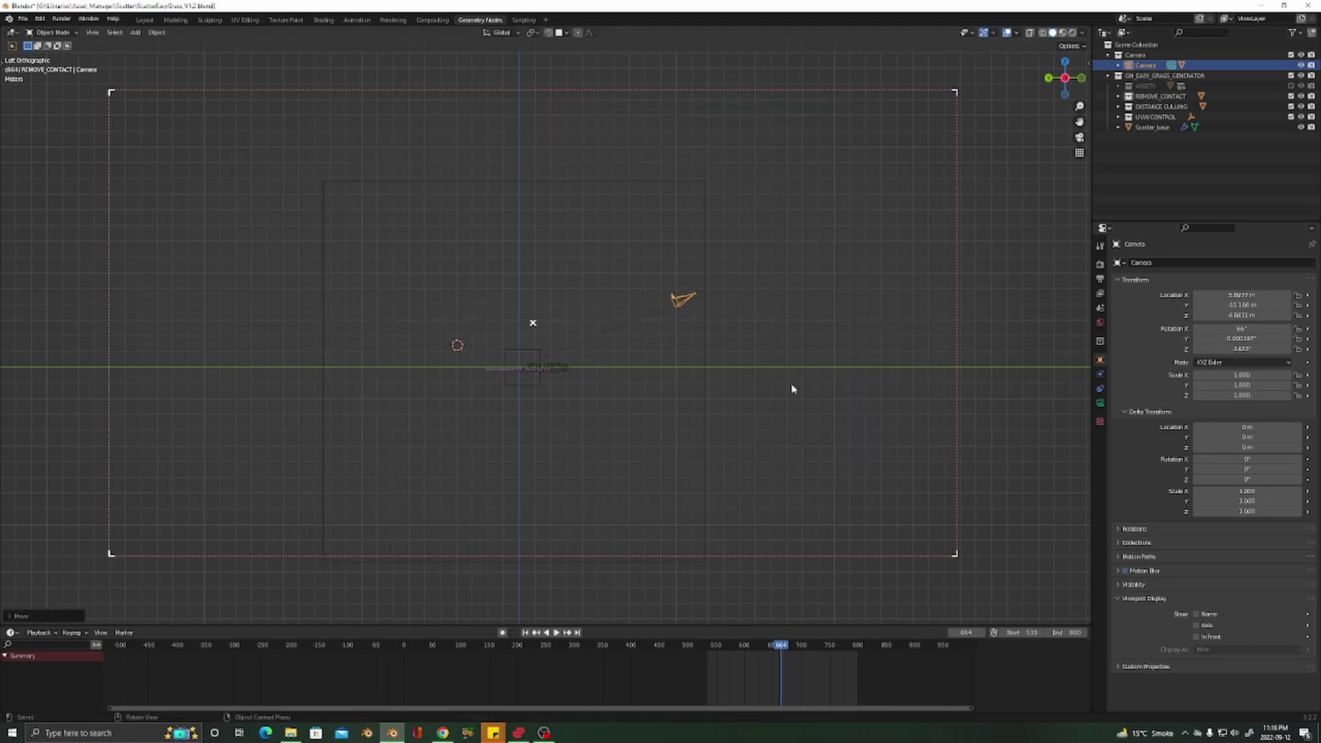
Scale the DISTANCE CULLING box down to roughly the width of the grass plane
left_click(703, 350)
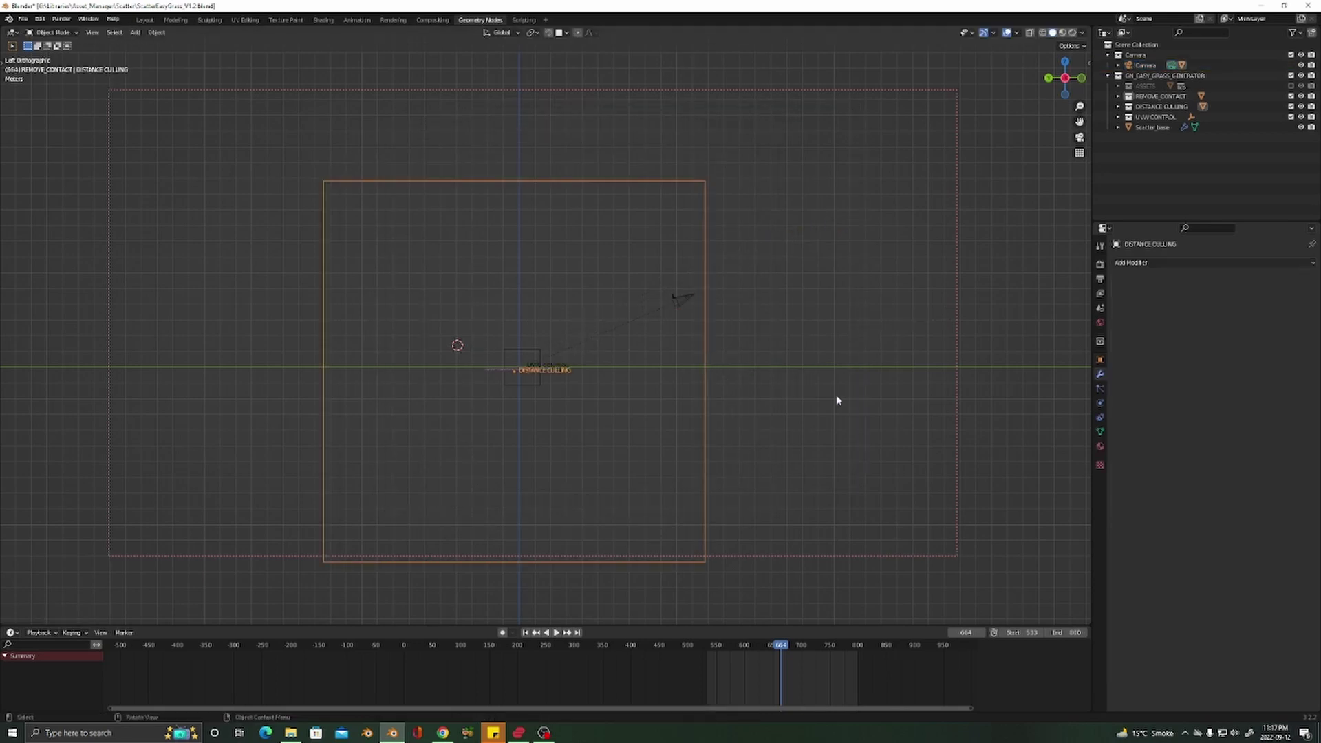
key("s")
left_click(503, 358)
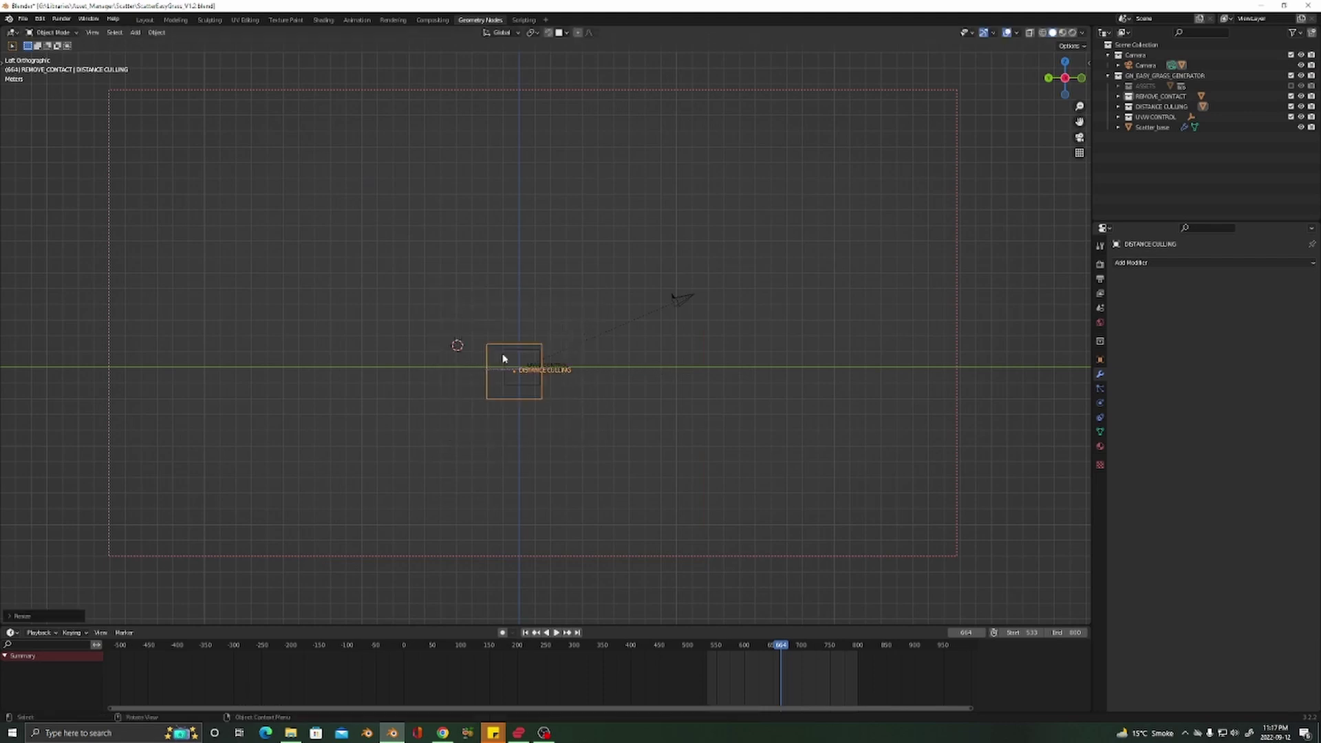
In the top orthographic view, move the camera sideways until its DISTANCE CULLING box lies over the grass plane
middle_click_drag(544, 358, 558, 466, "alt")
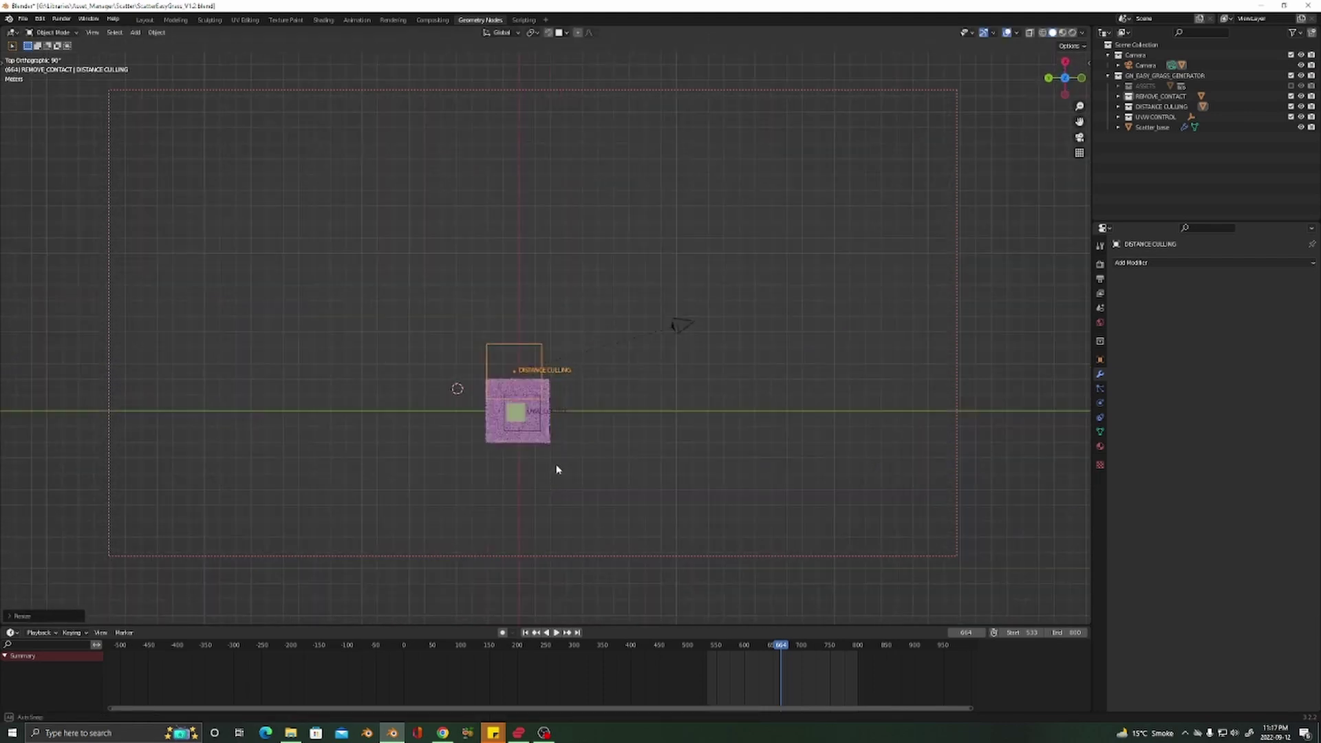
middle_click_drag(675, 321, 709, 280, "shift")
left_click(716, 288)
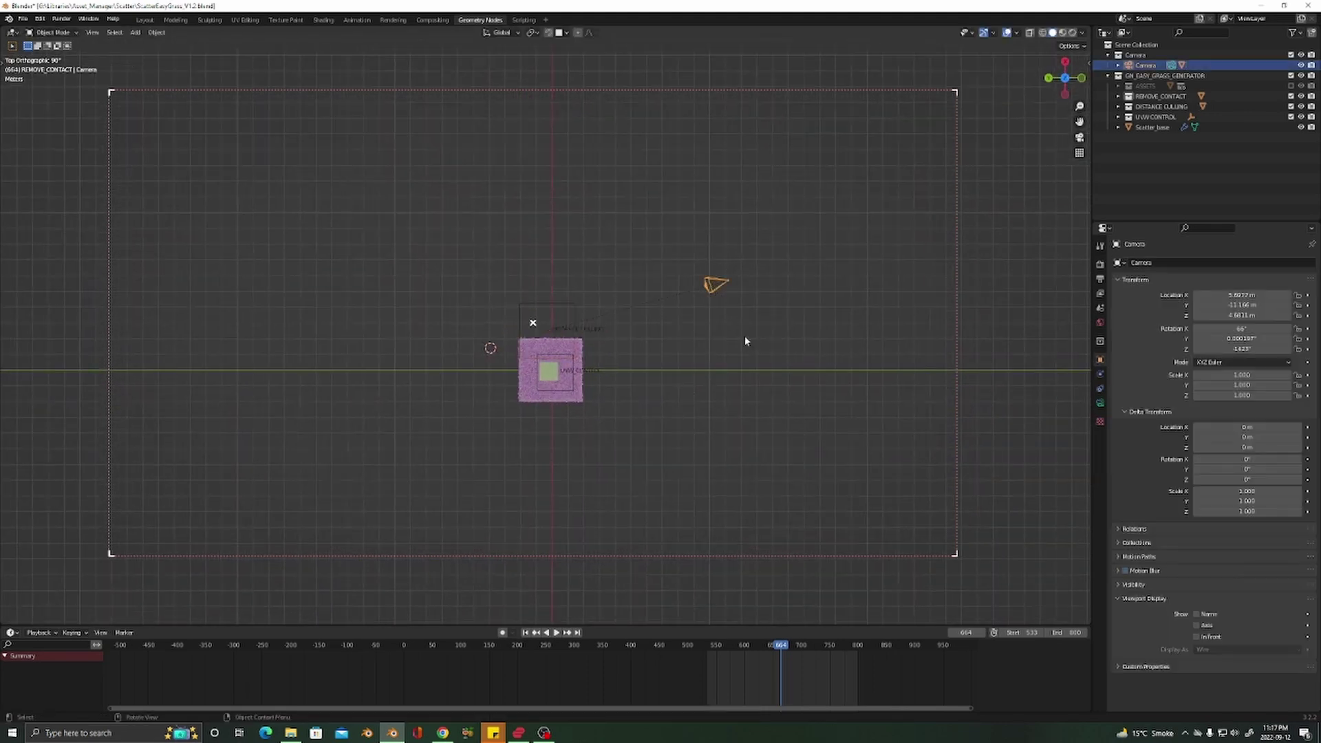
key("g")
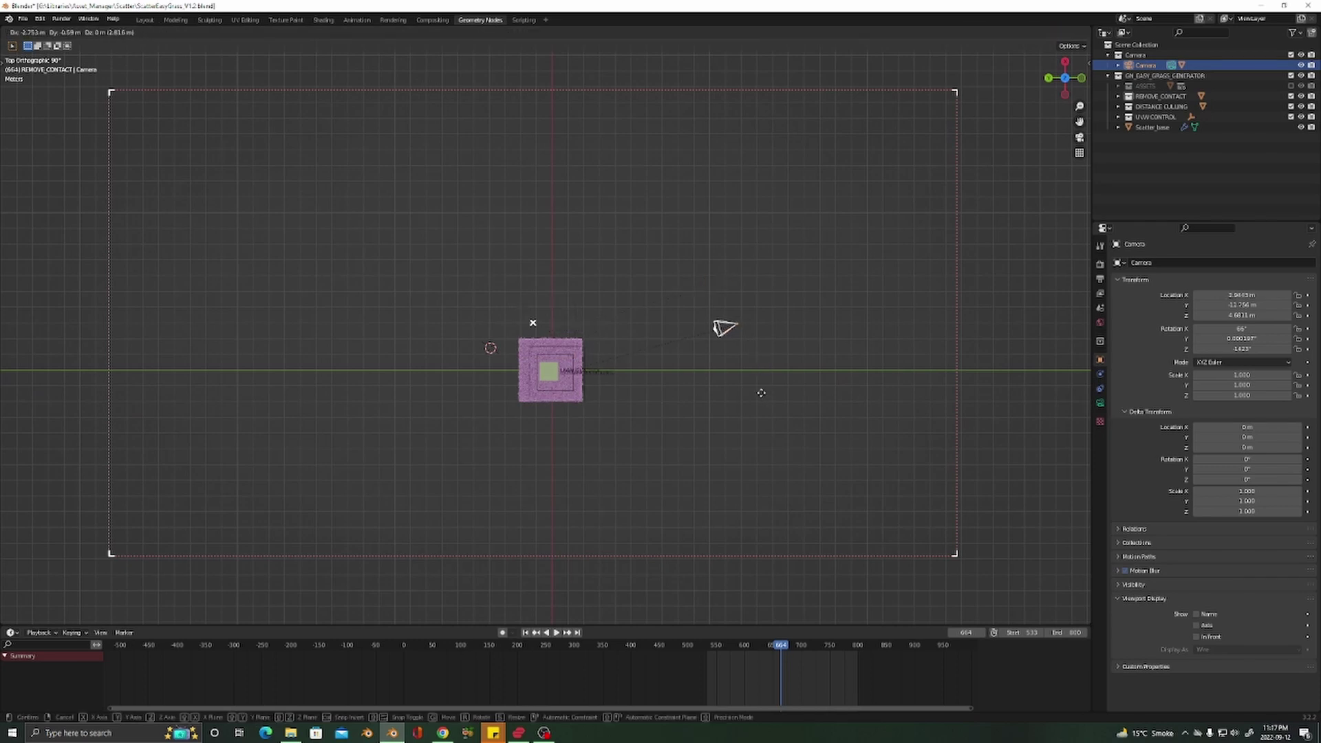
left_click(760, 389)
In Edit Mode, scale the Scatter_base plane up to roughly one and a half times its size
scroll(557, 375, "up", 5)
scroll(557, 375, "up", 2)
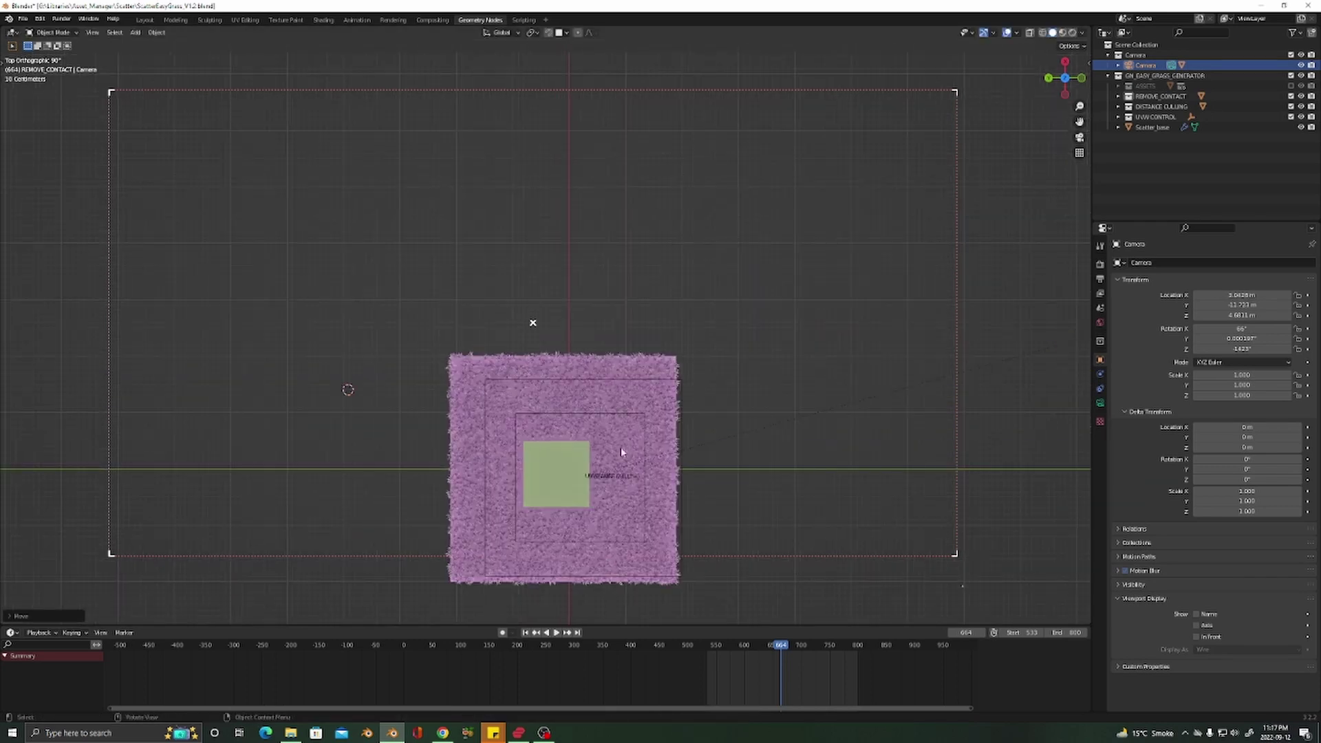
middle_click_drag(622, 451, 605, 323)
left_click(606, 323)
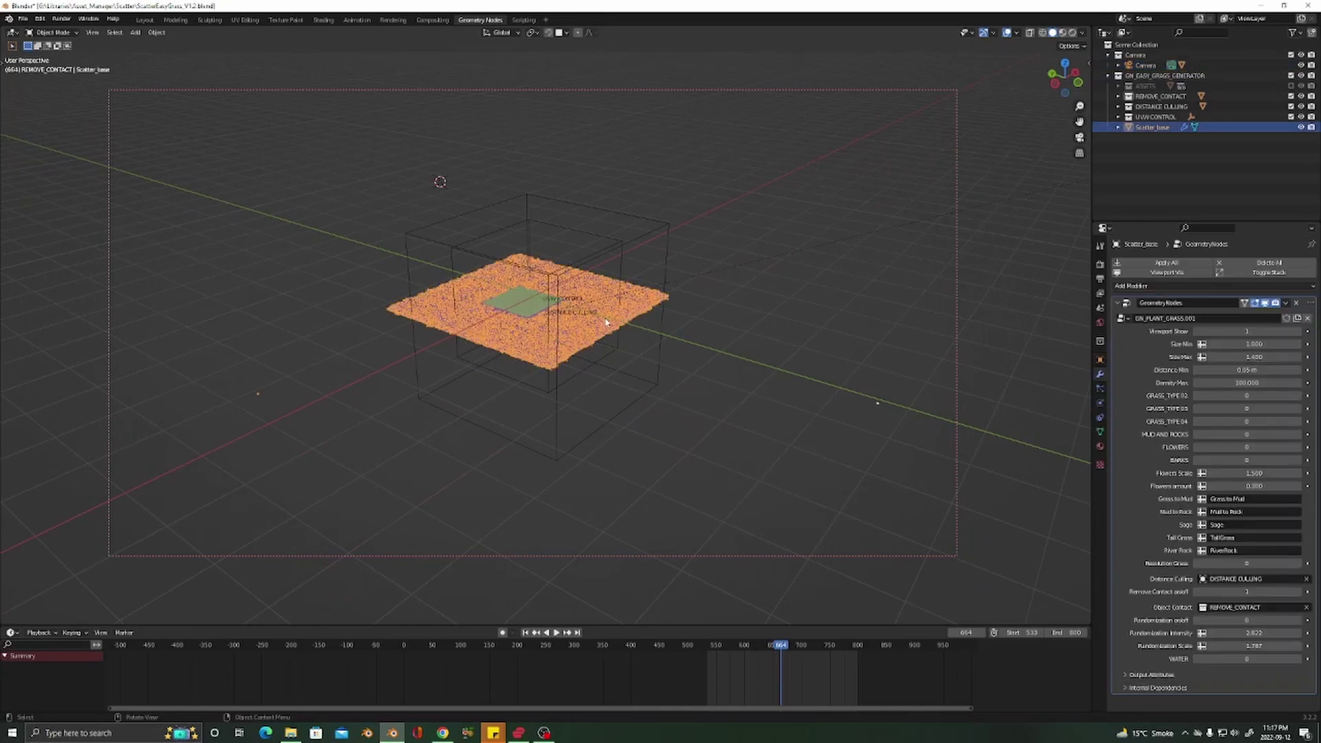
key("Tab")
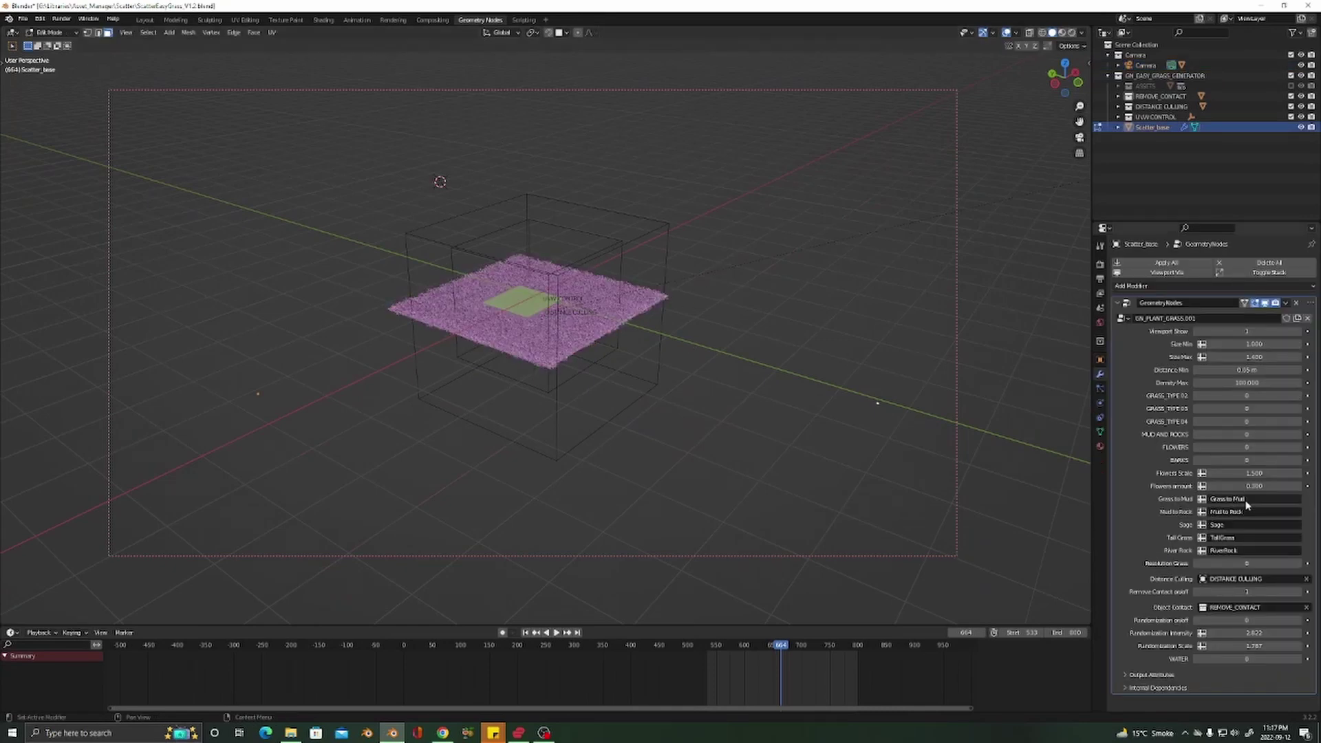
scroll(595, 361, "up", 2)
scroll(595, 362, "up", 1)
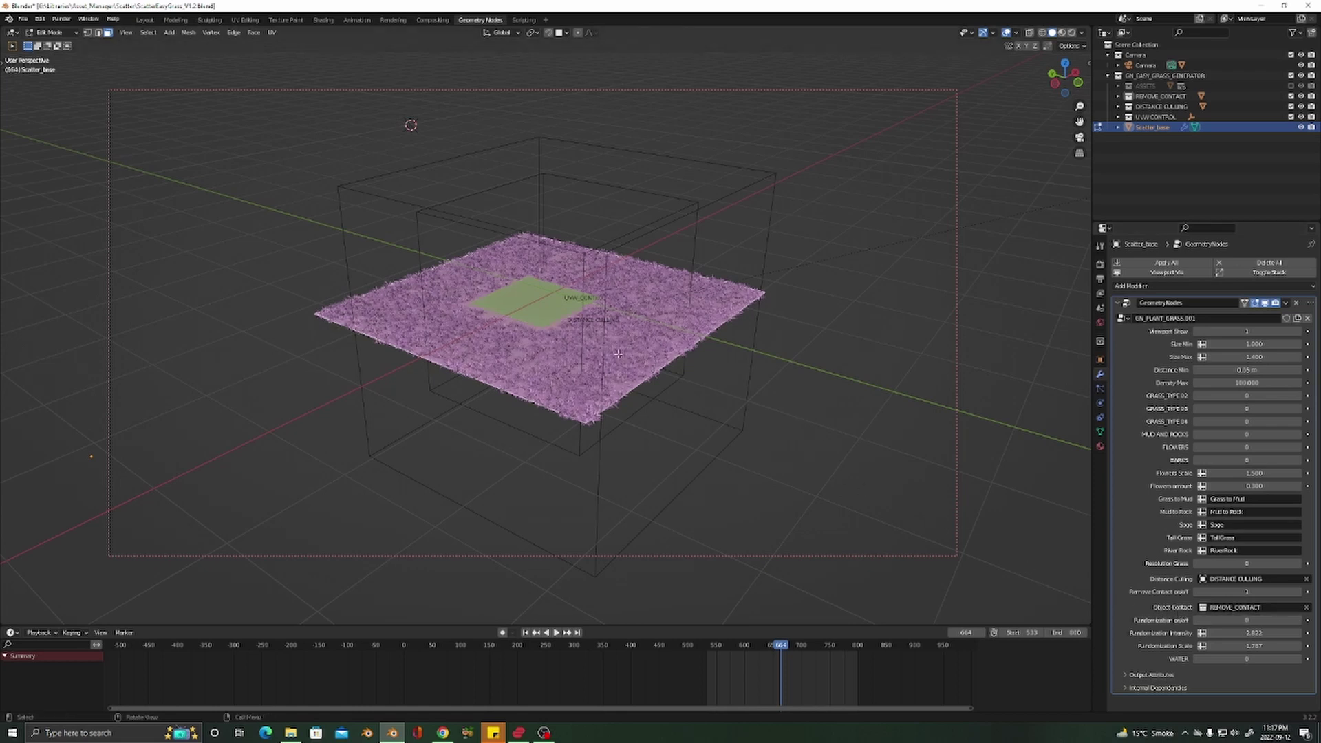
key("s")
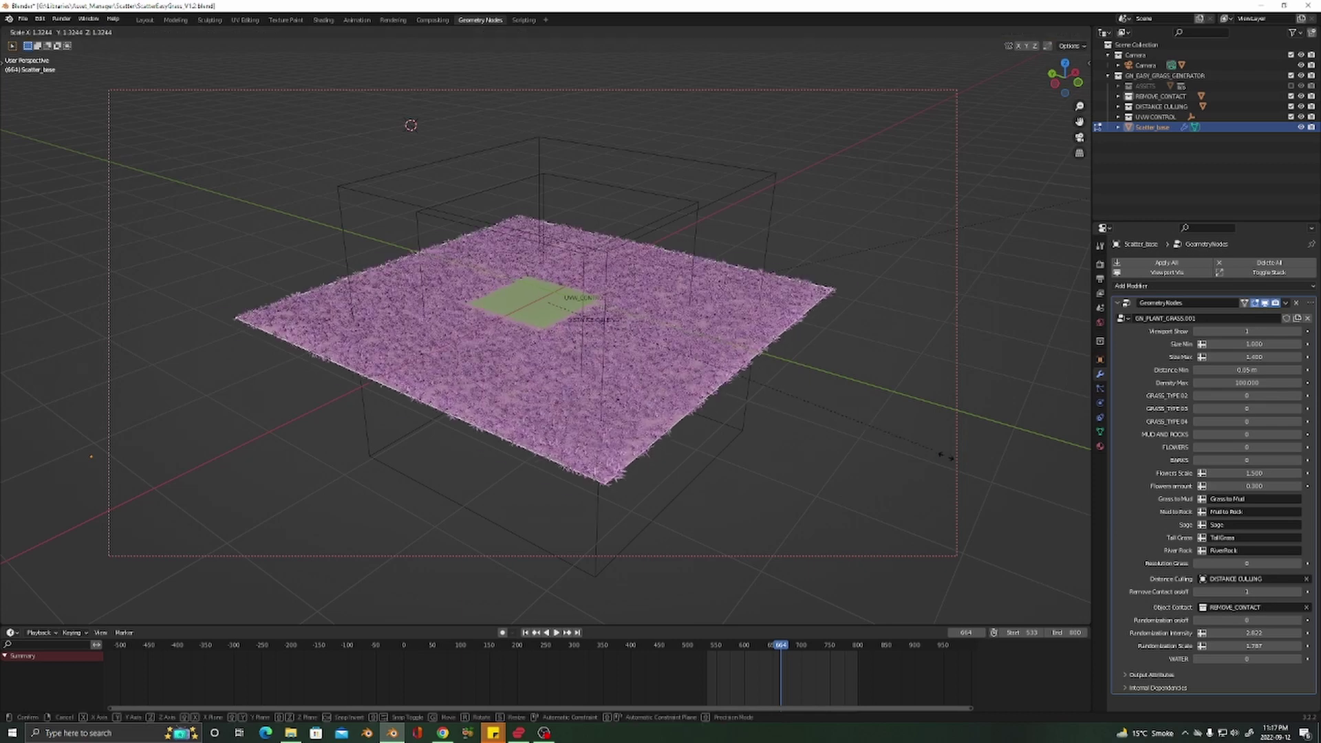
left_click(1010, 479)
Subdivide the Scatter_base plane with many evenly spaced, centered loop cuts in both directions and clear the selection
key("ctrl+r")
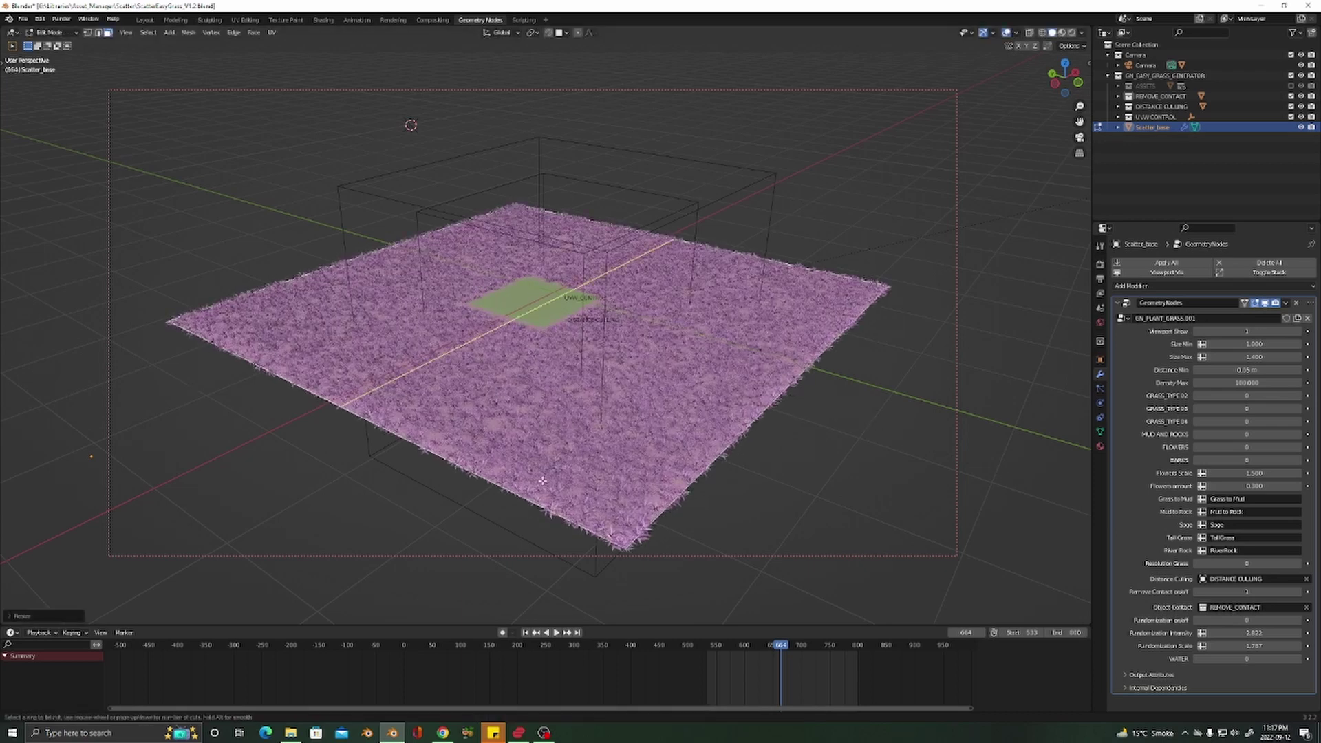
scroll(544, 490, "up", 20)
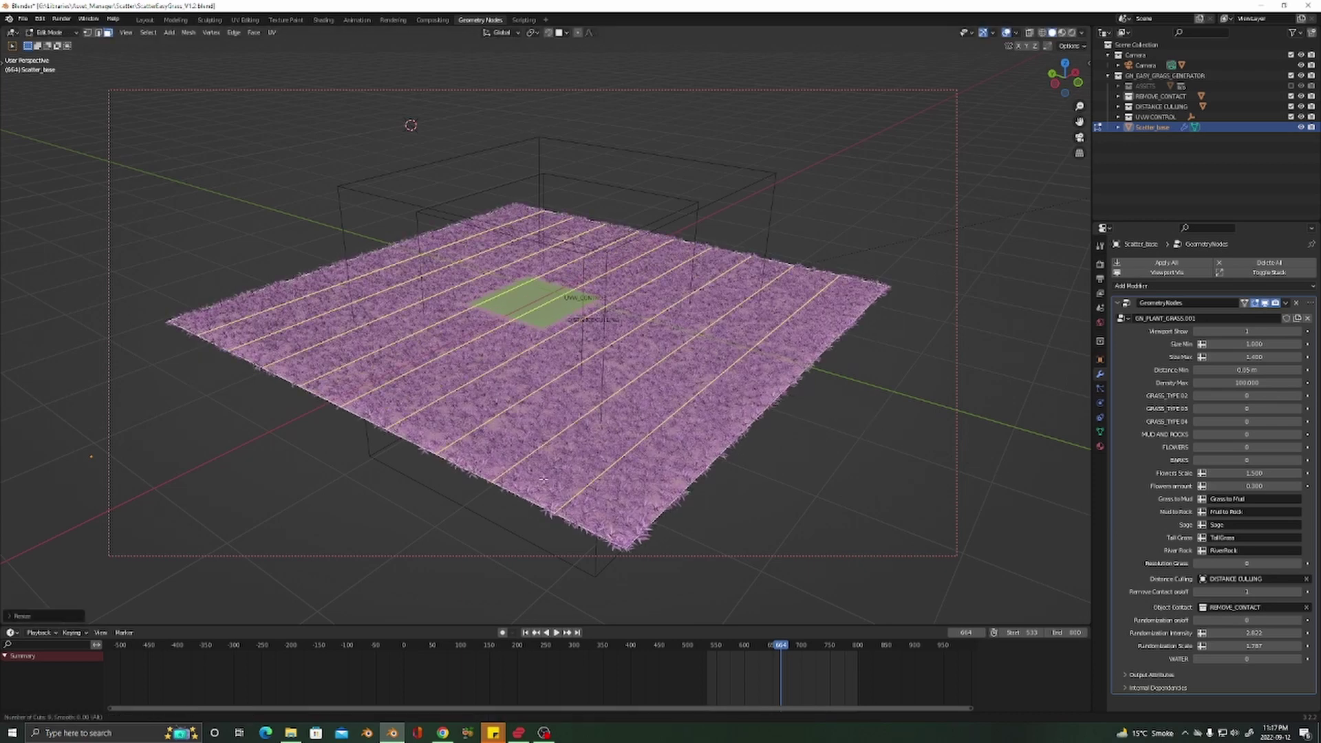
left_click(470, 480)
left_click(470, 479)
key("ctrl+r")
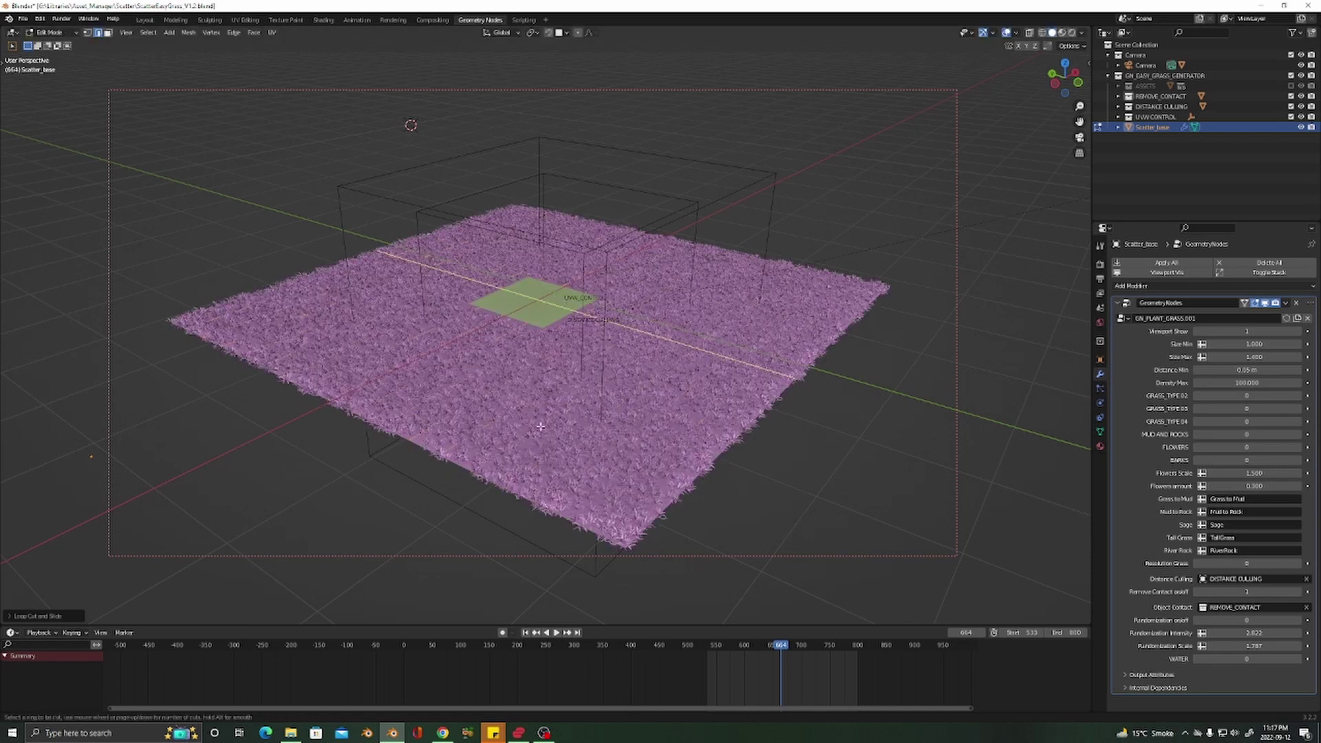
scroll(541, 427, "up", 11)
left_click(541, 427)
right_click(541, 427)
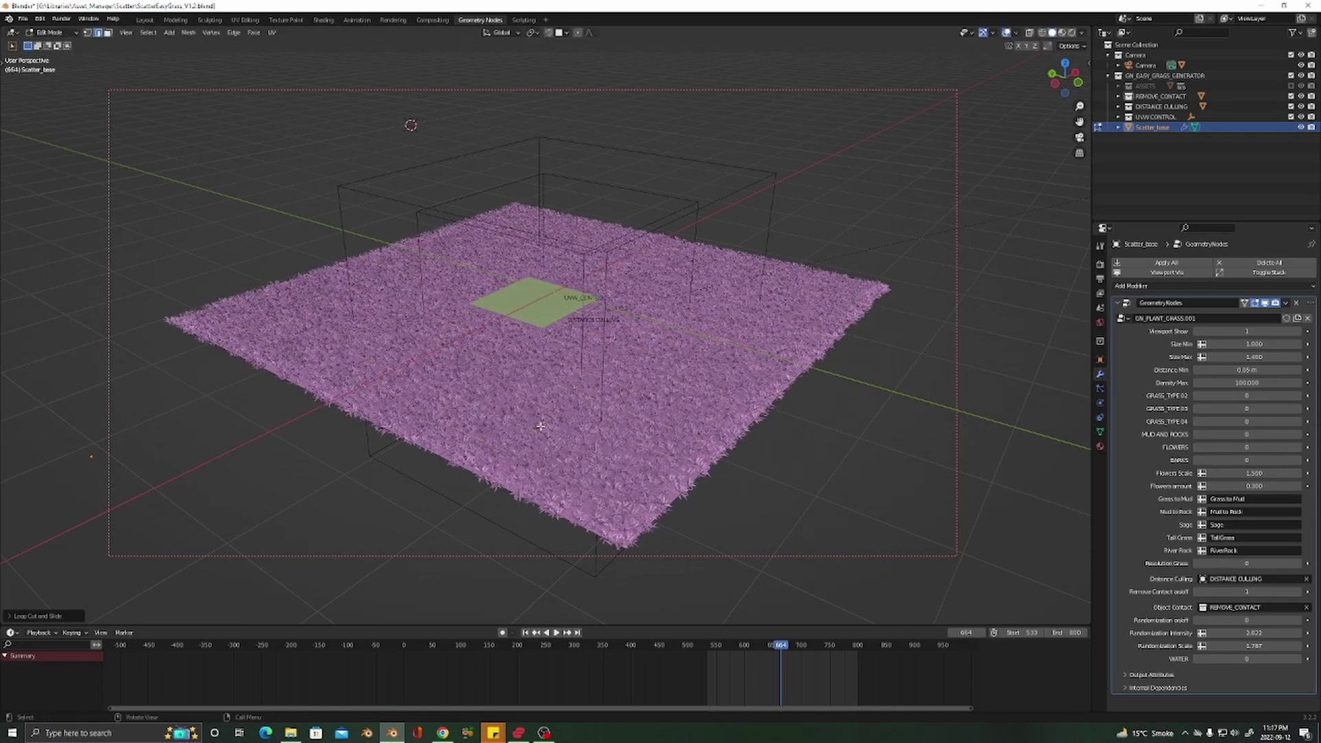
key("a")
key("alt+a")
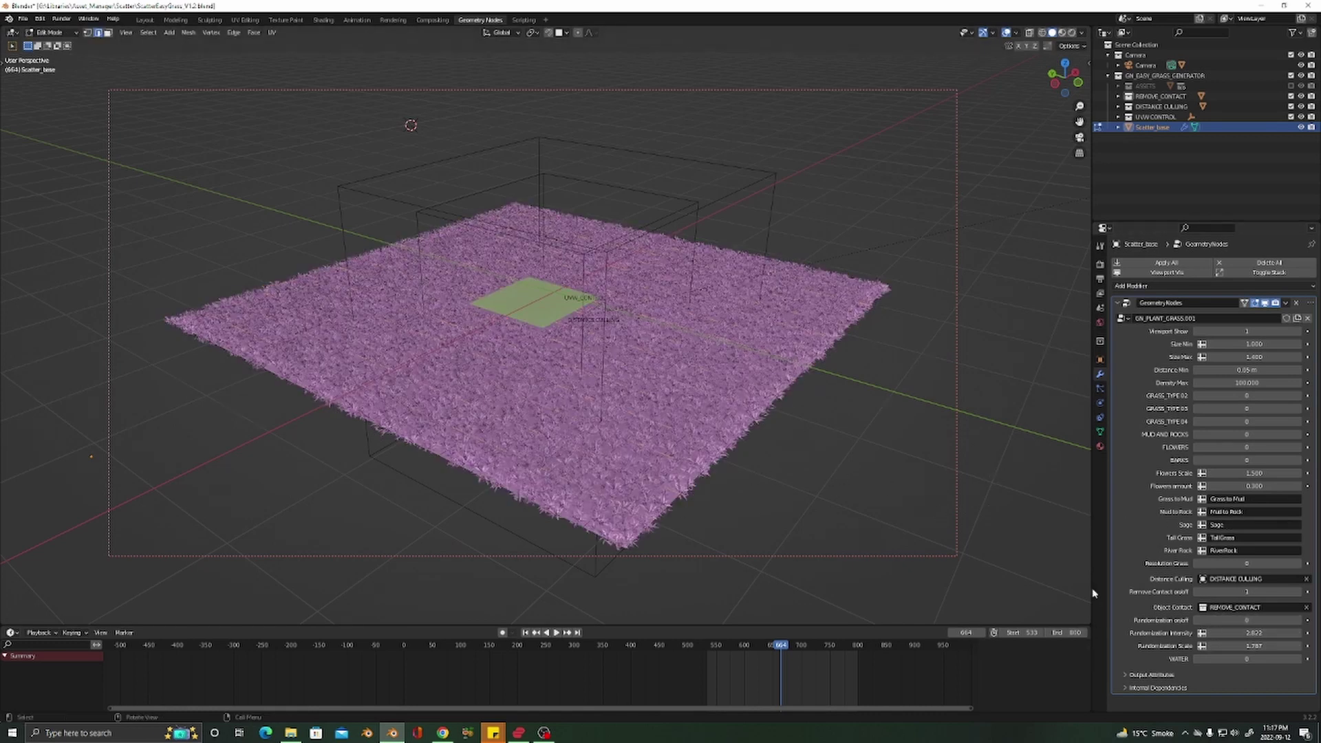
Set Randomization on/off to 1 for the grass scatter and return Scatter_base to Object Mode
left_click(1298, 622)
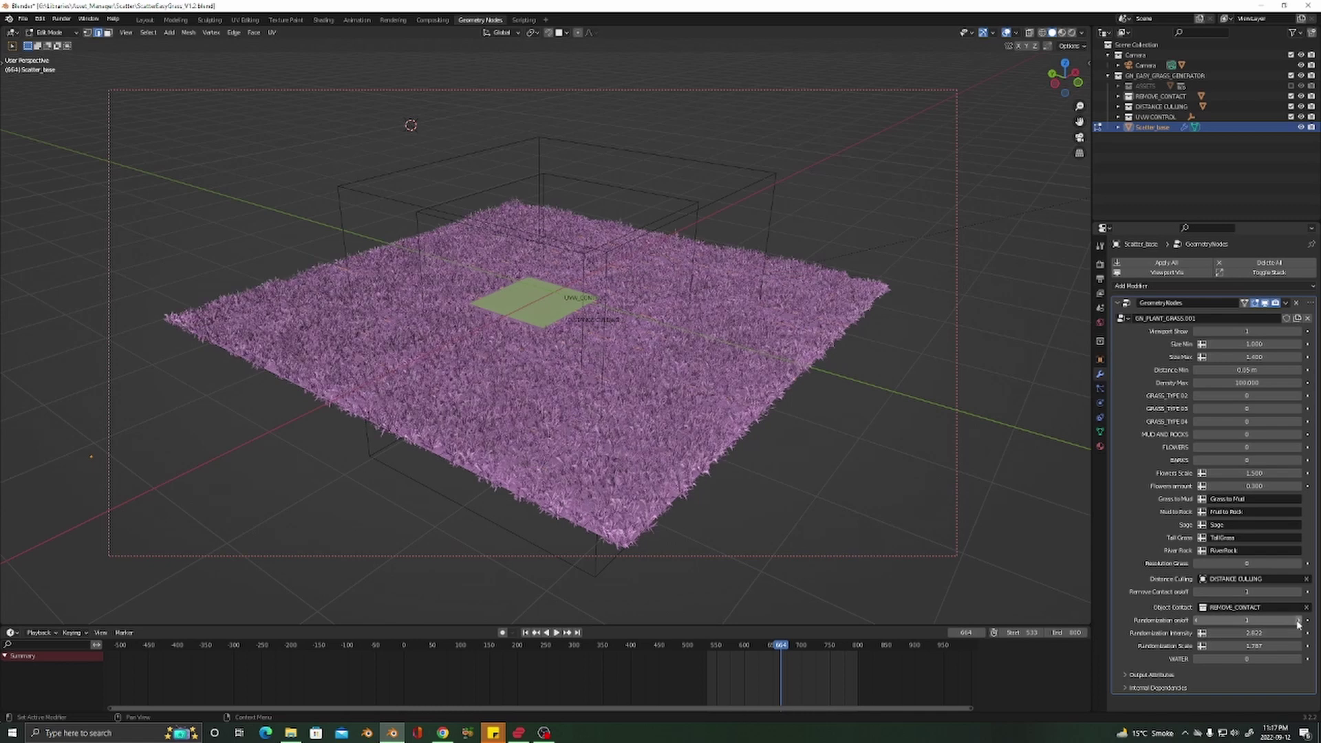
left_click(1197, 621)
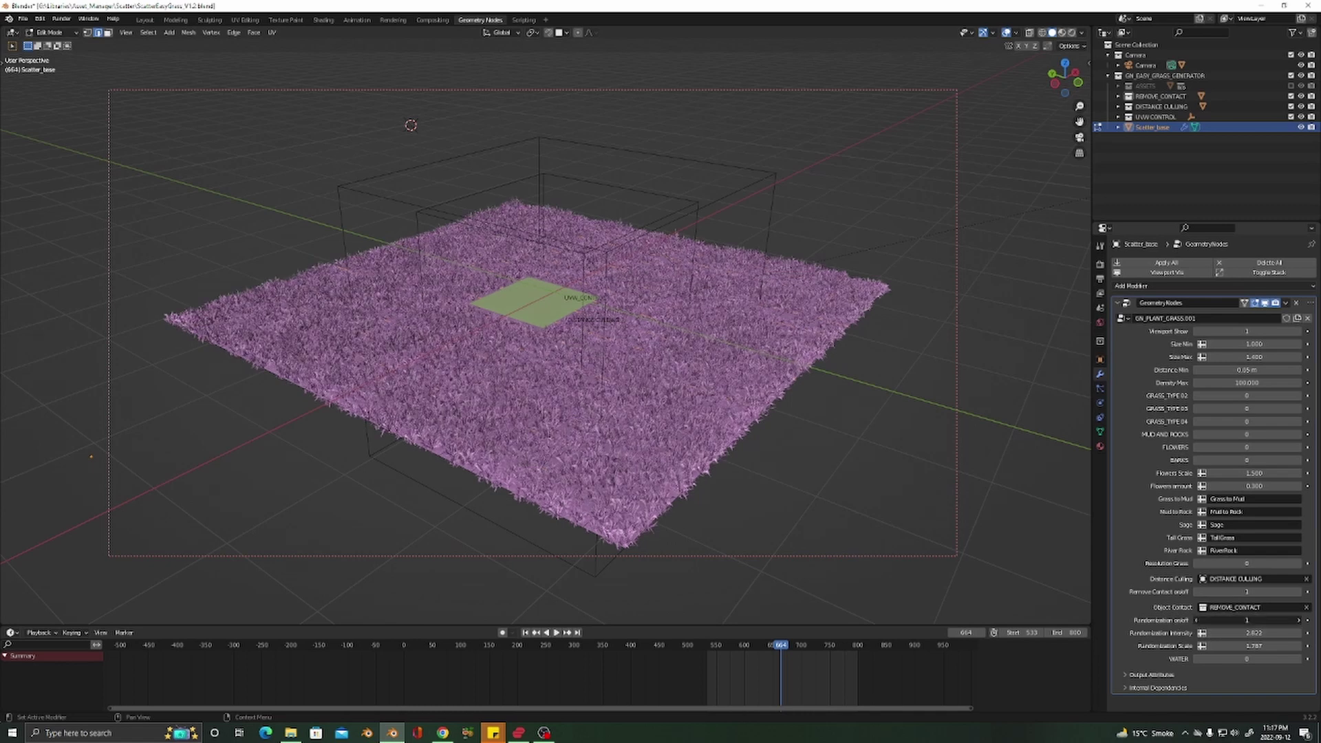
left_click(1299, 621)
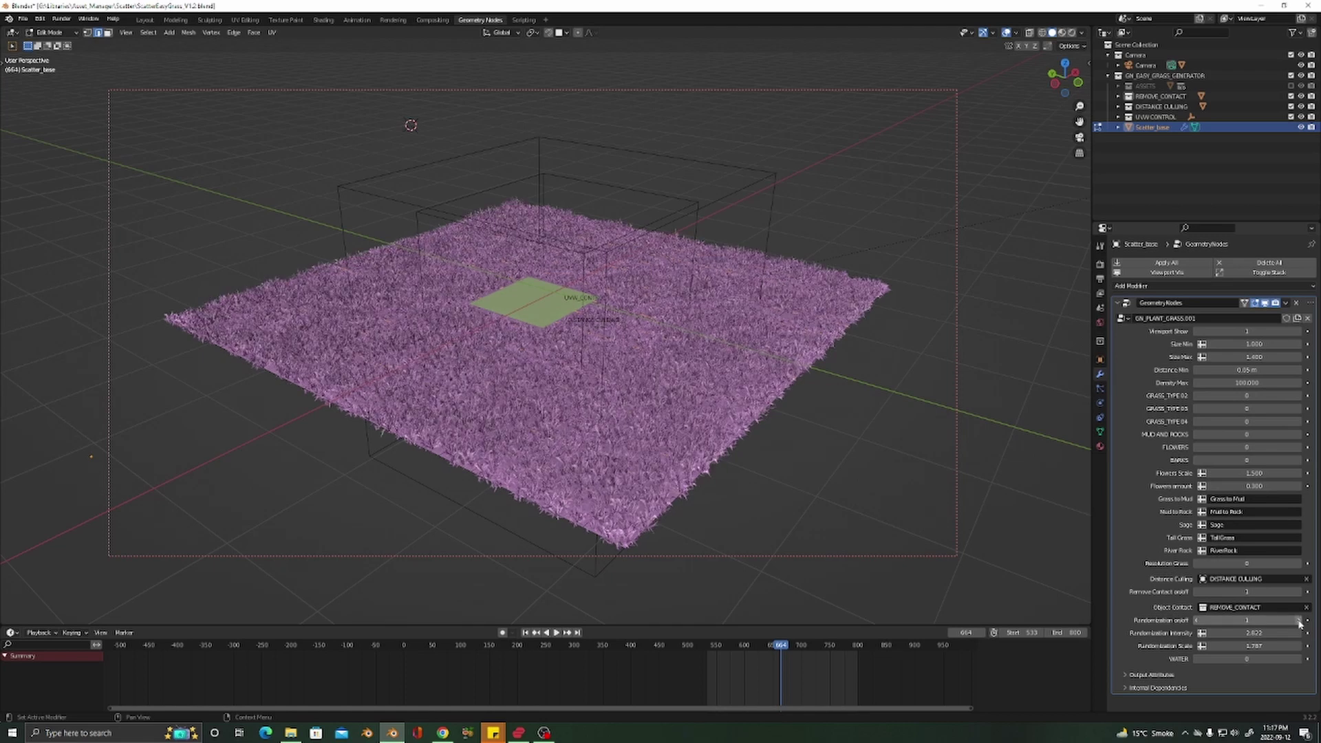
key("Tab")
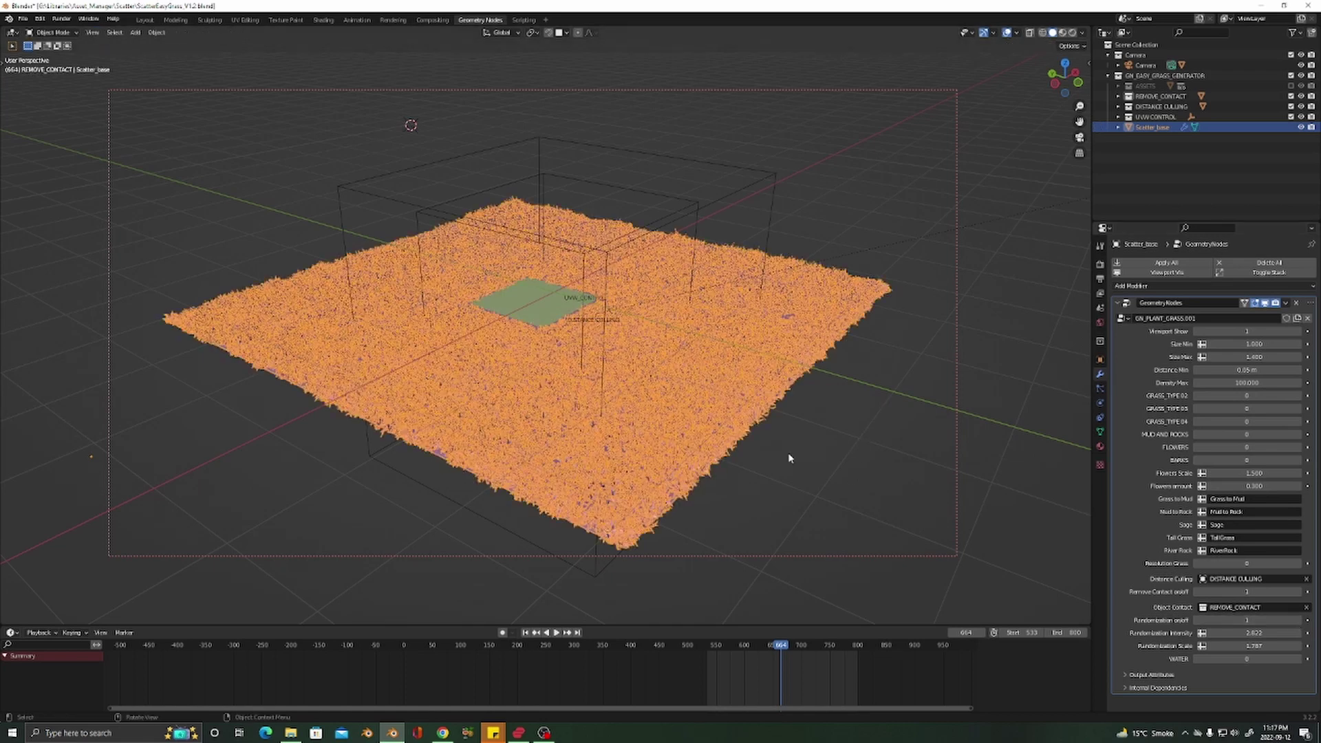
Hide the viewport overlays and raise the grass scatter's Randomization Intensity to just over 3.5
left_click(1007, 33)
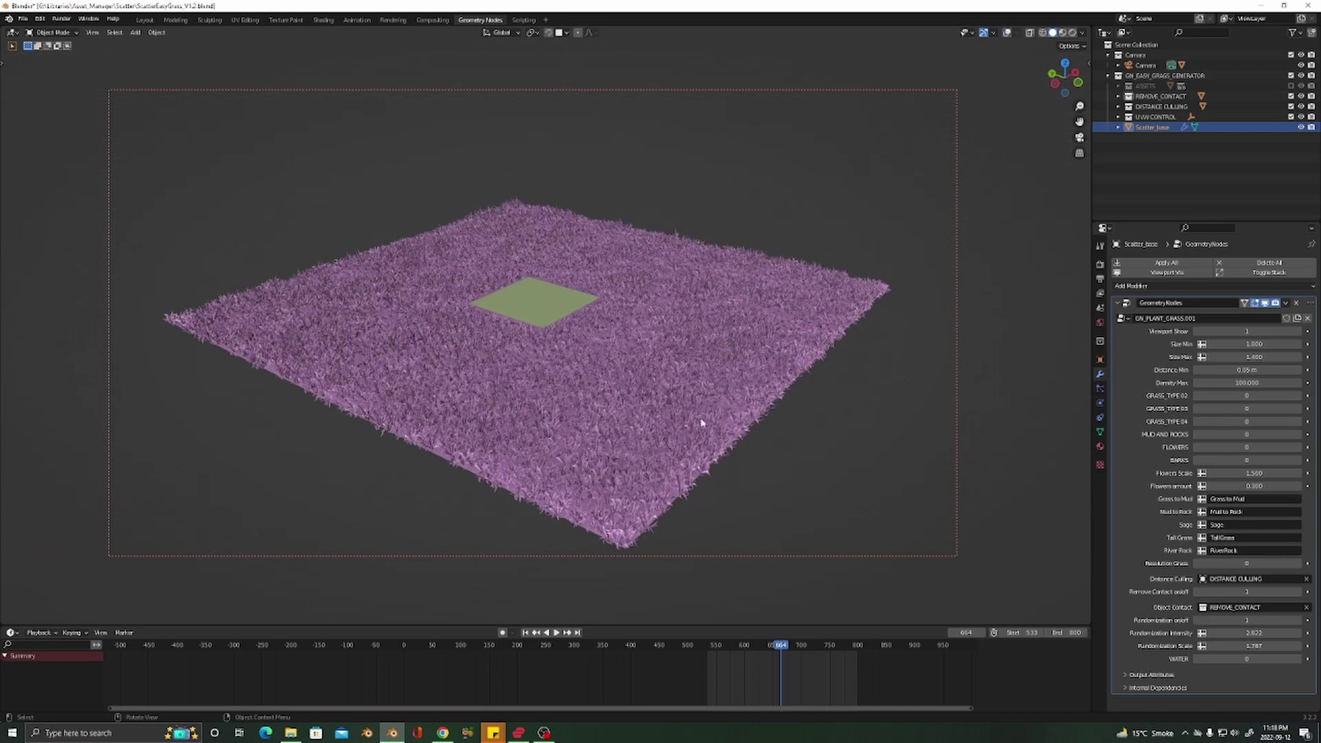
middle_click_drag(690, 427, 601, 397)
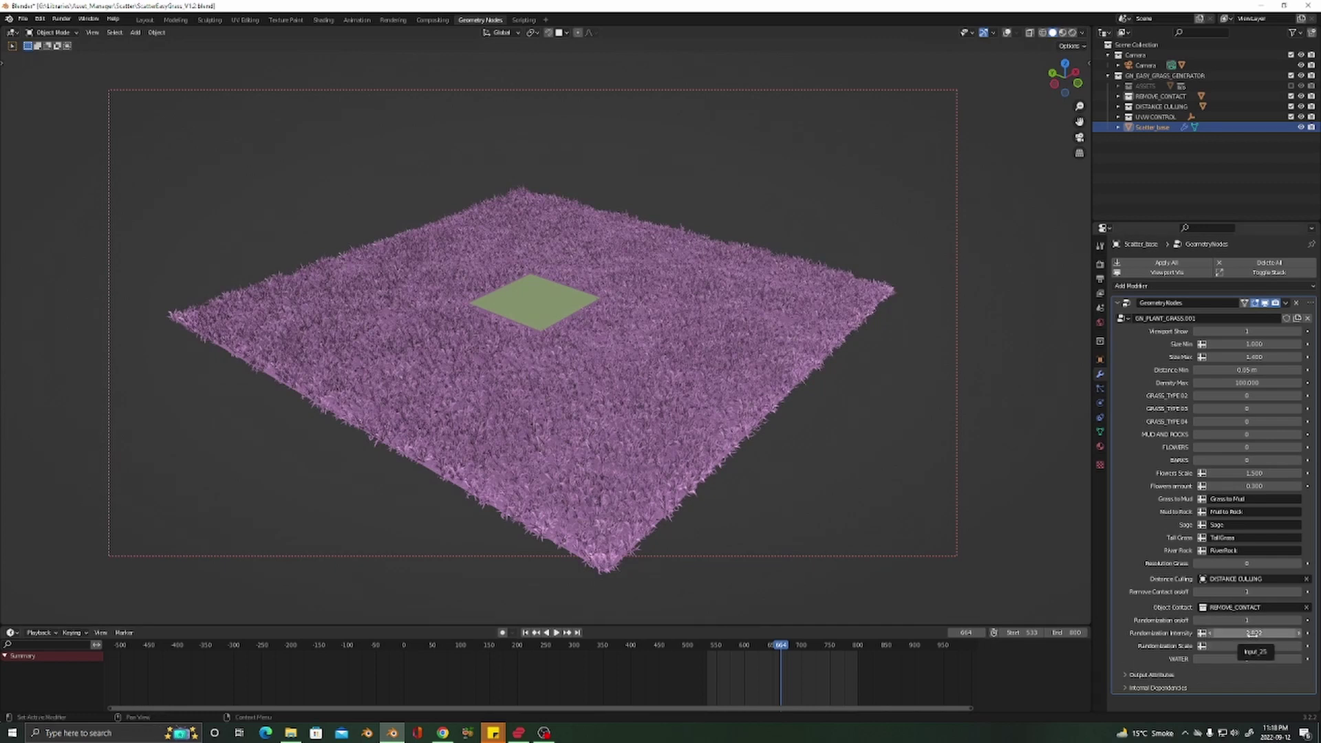
left_click_drag(1253, 634, 1287, 634)
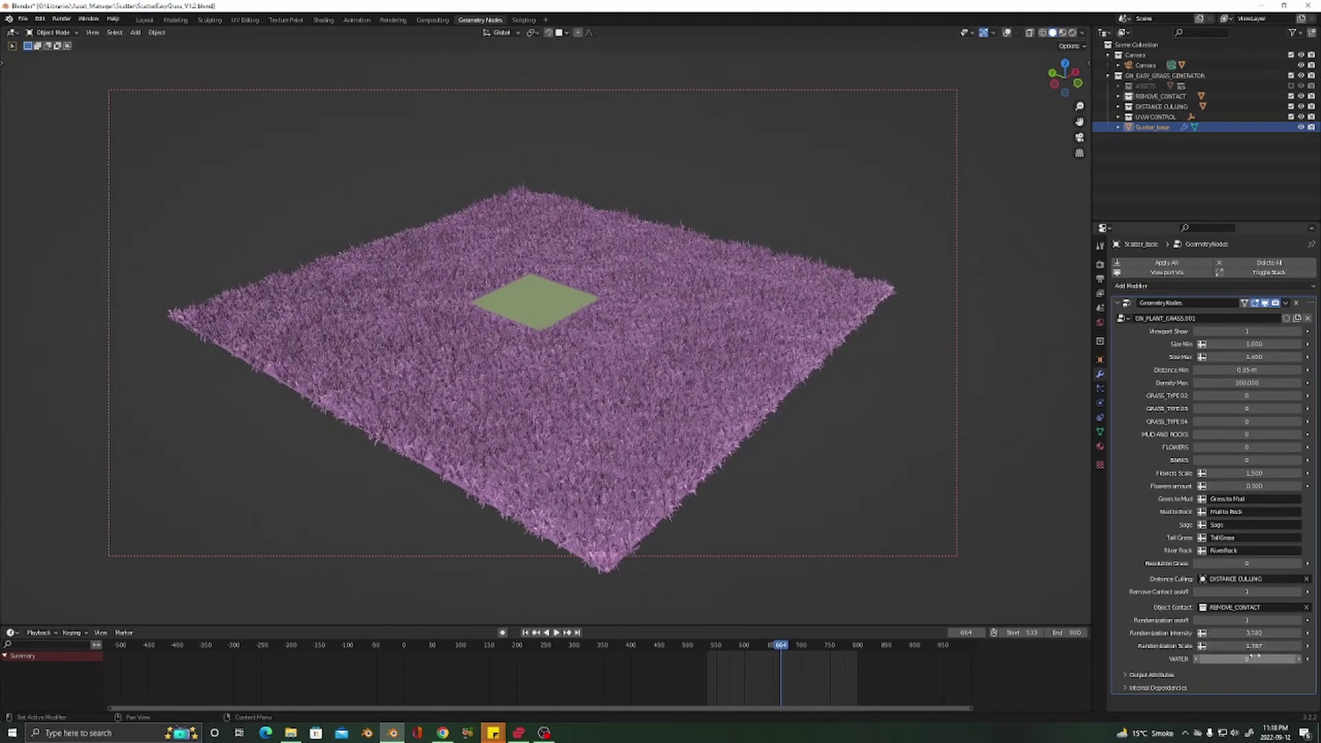
Vary the grass scatter's Randomization Scale, trying values of about 0.95 and 1.77
left_click_drag(1254, 646, 1264, 646)
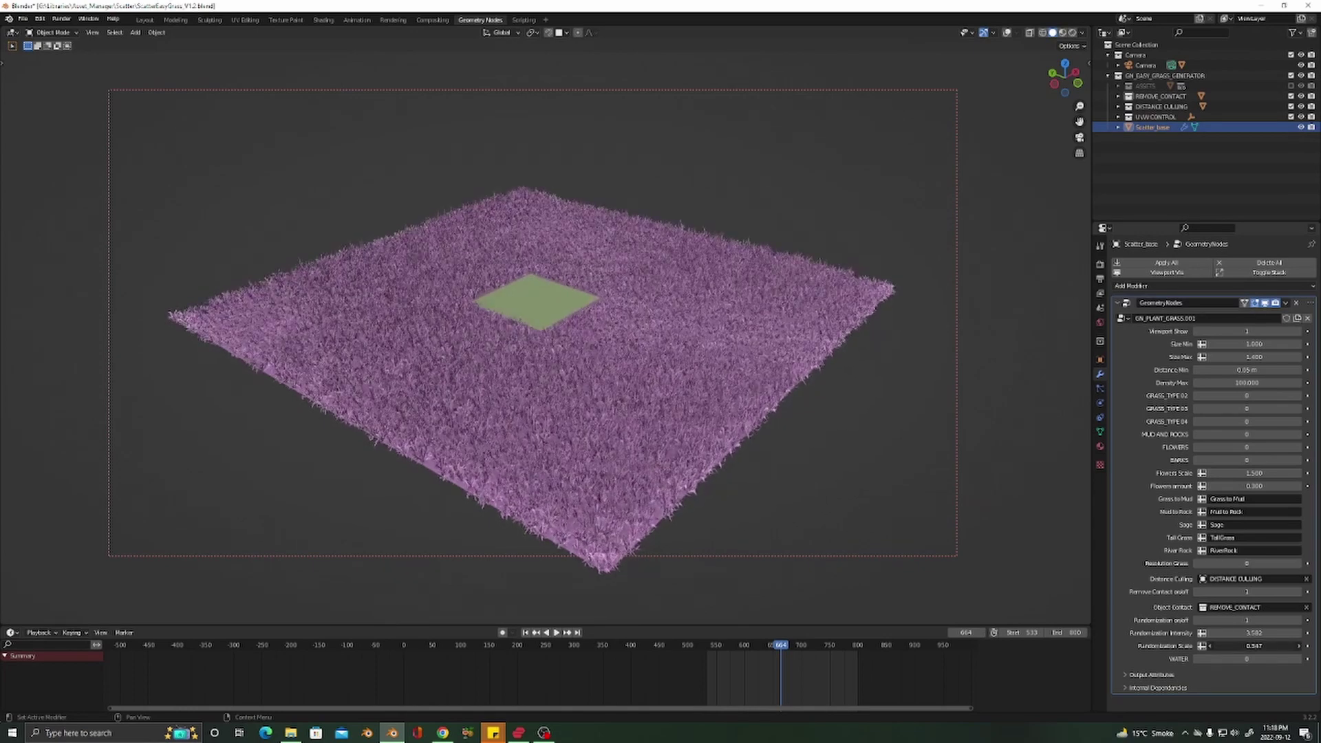
left_click_drag(1254, 645, 1273, 645)
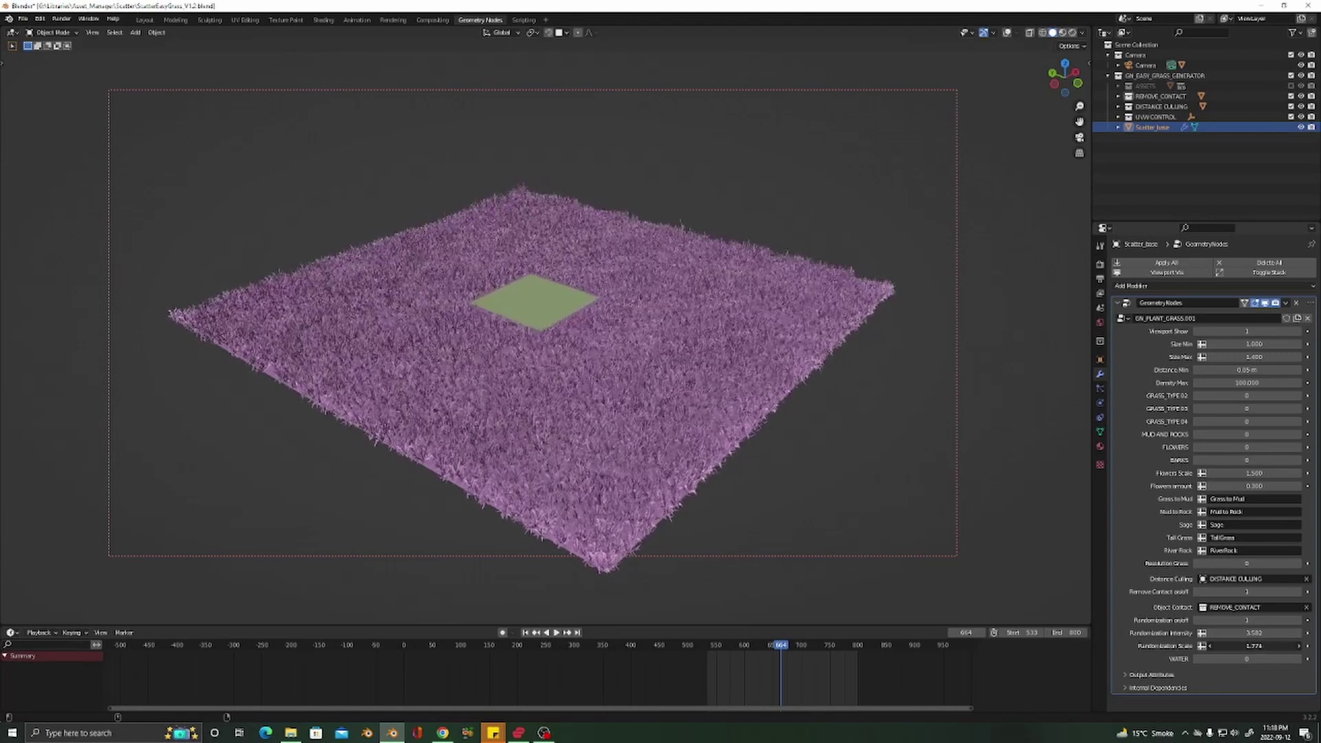
left_click_drag(1254, 645, 1269, 645)
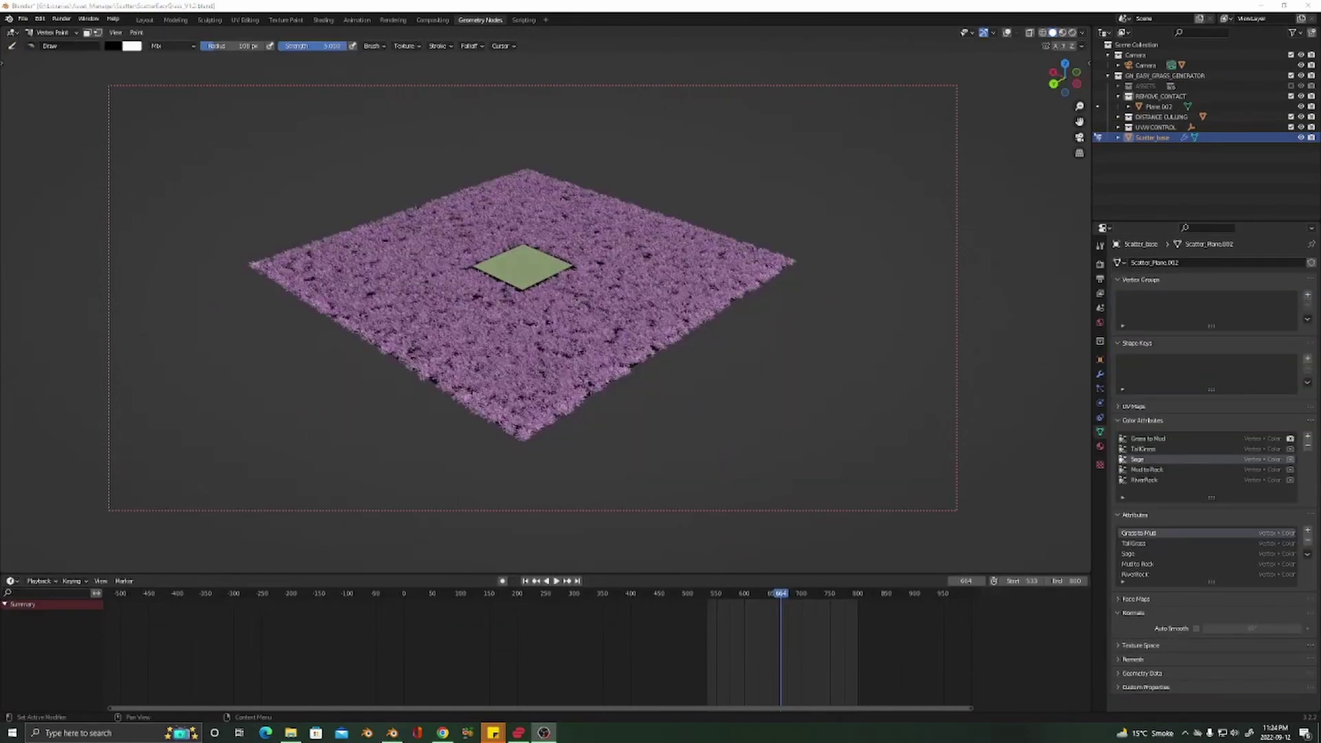
Paint white into the TallGrass color attribute of Scatter_base in two patches, behind and beside the green square
middle_click_drag(590, 331, 598, 338)
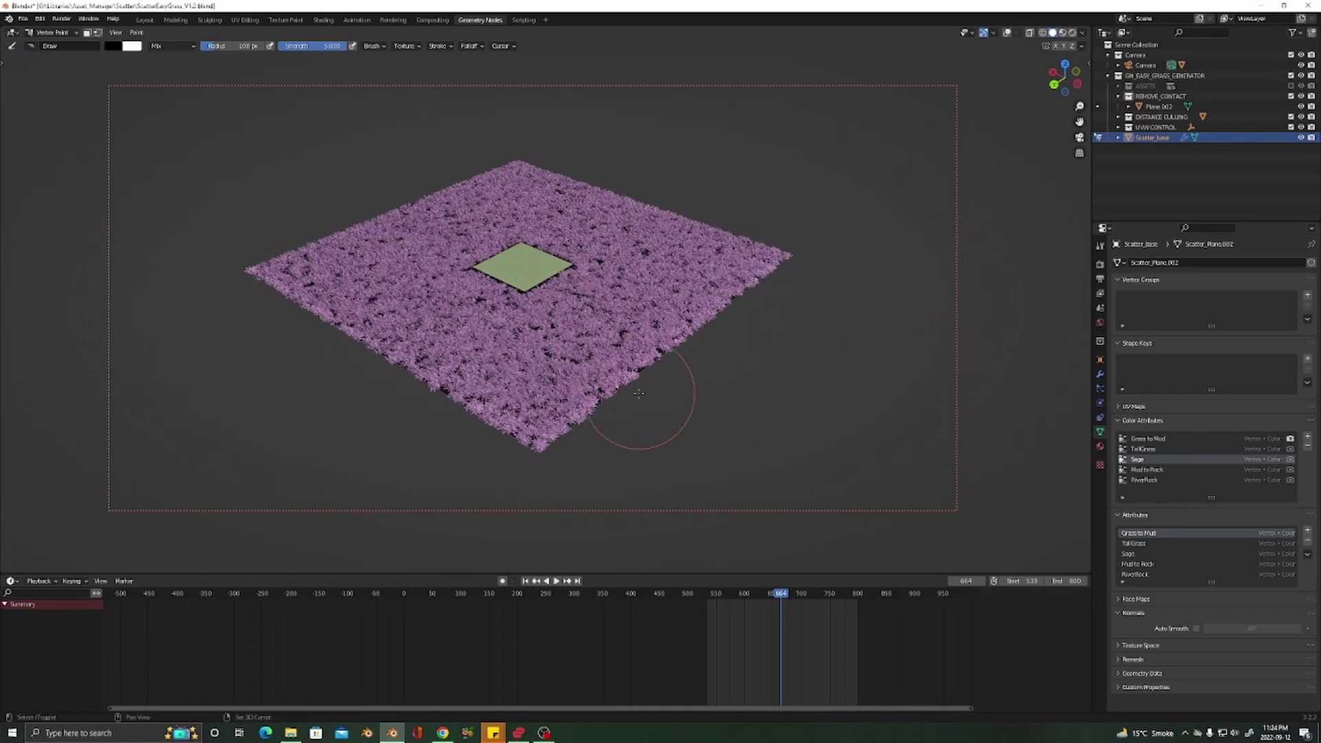
middle_click_drag(643, 395, 670, 409, "shift")
left_click(1101, 375)
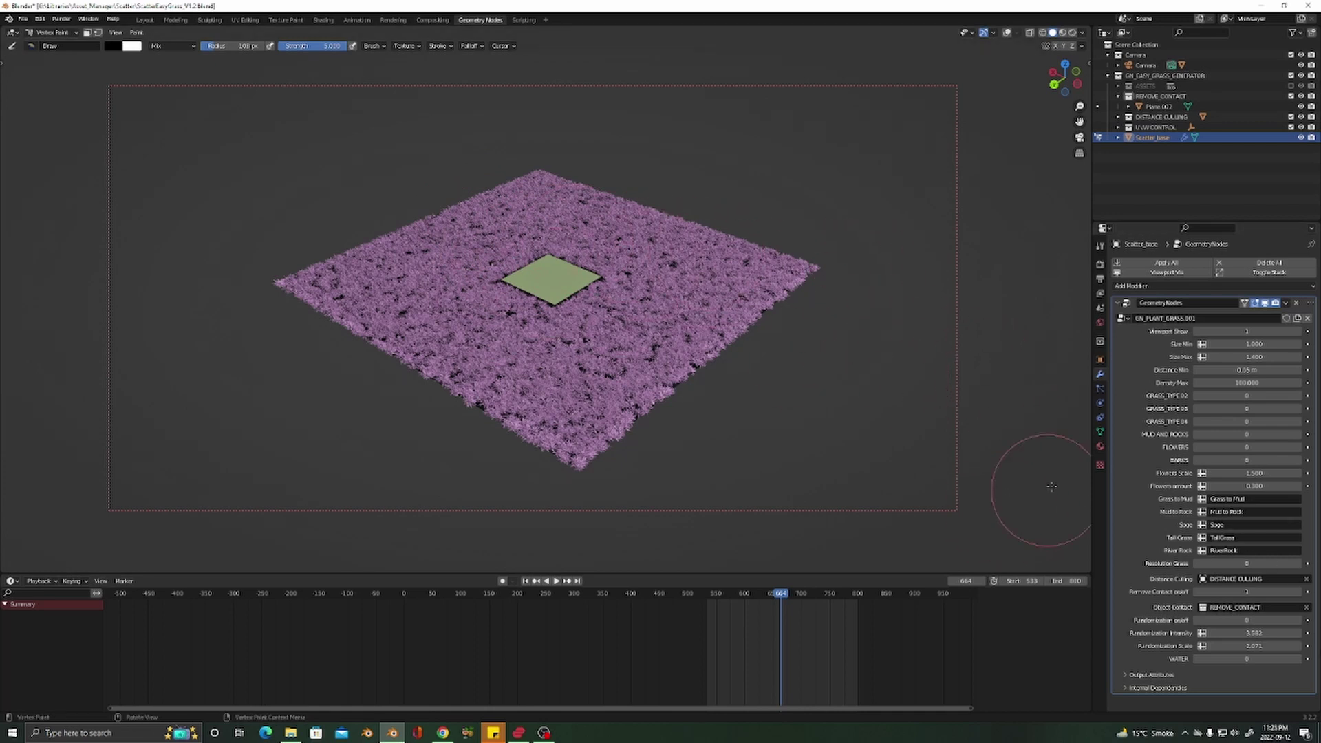
left_click(1100, 432)
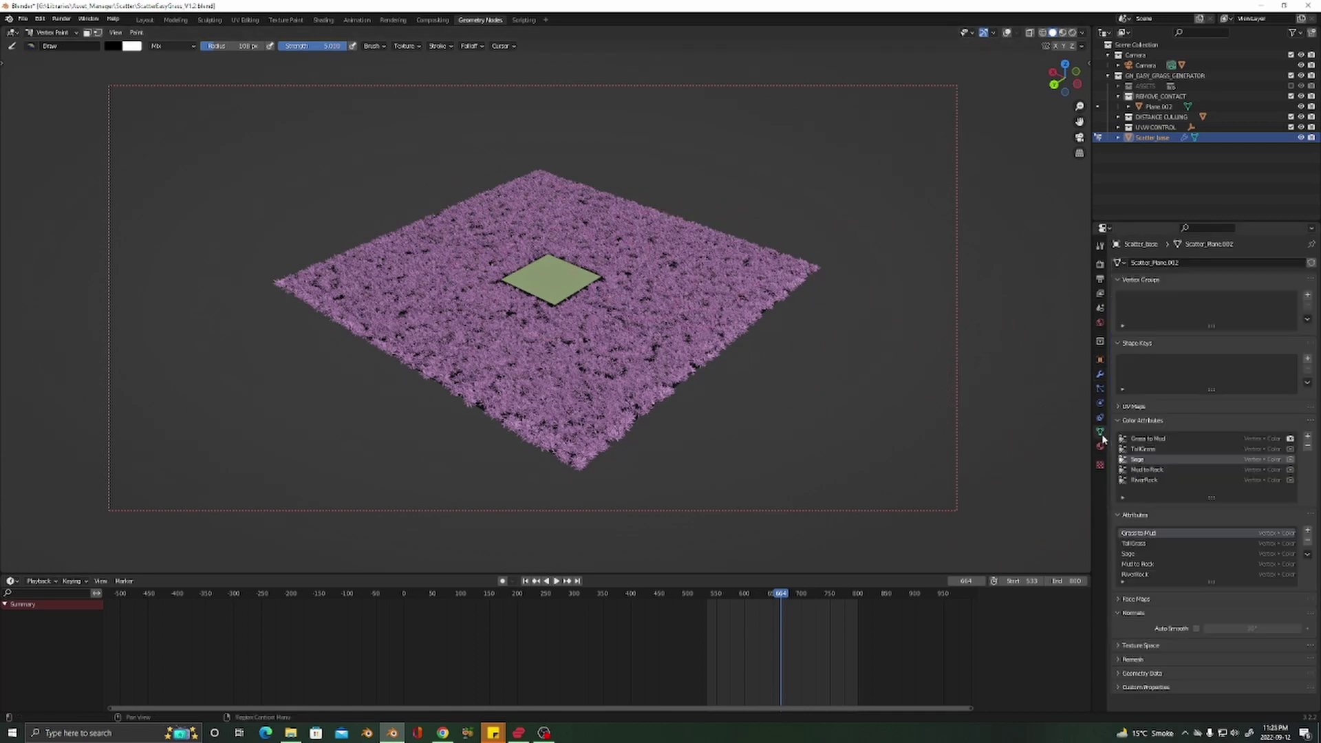
left_click(1151, 449)
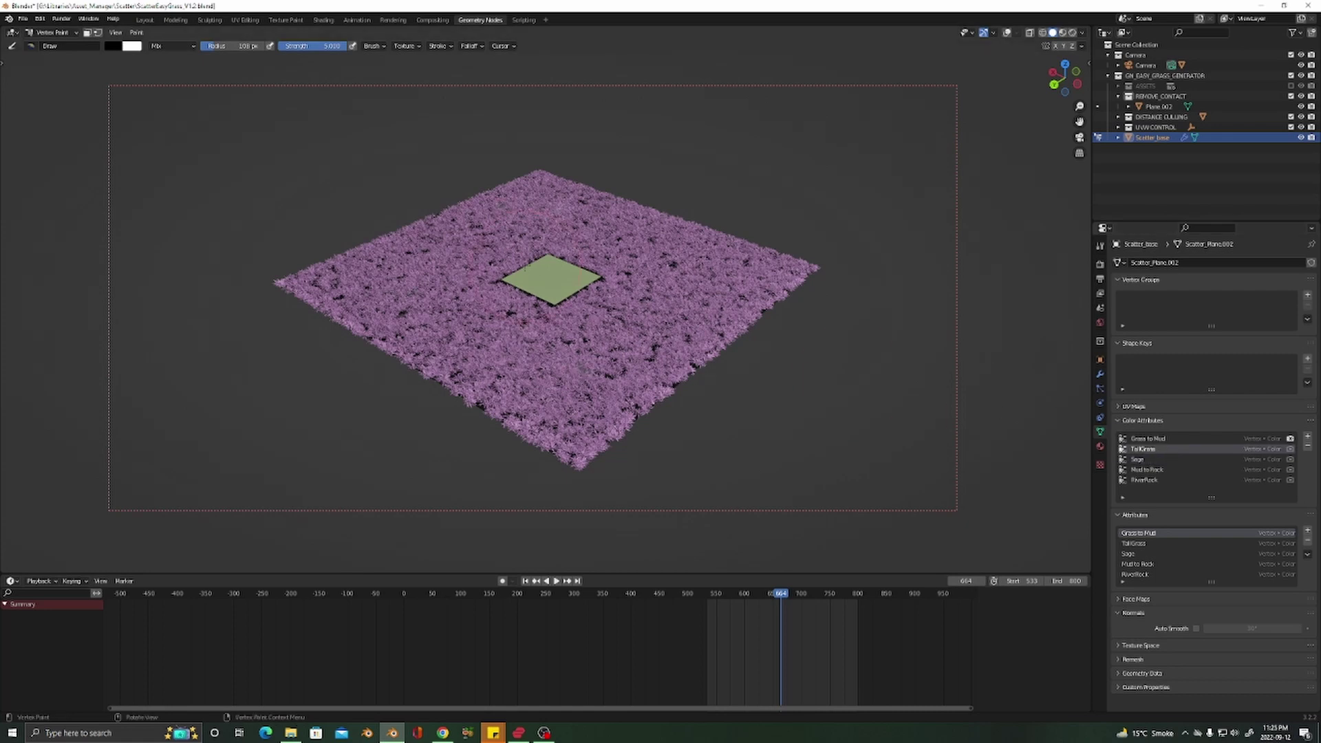
key("x")
mouse_move(547, 240)
left_mouse_down()
mouse_move(585, 237)
mouse_move(448, 241)
mouse_move(482, 275)
mouse_move(571, 248)
left_mouse_up()
mouse_move(729, 237)
left_mouse_down()
mouse_move(716, 269)
mouse_move(651, 275)
left_mouse_up()
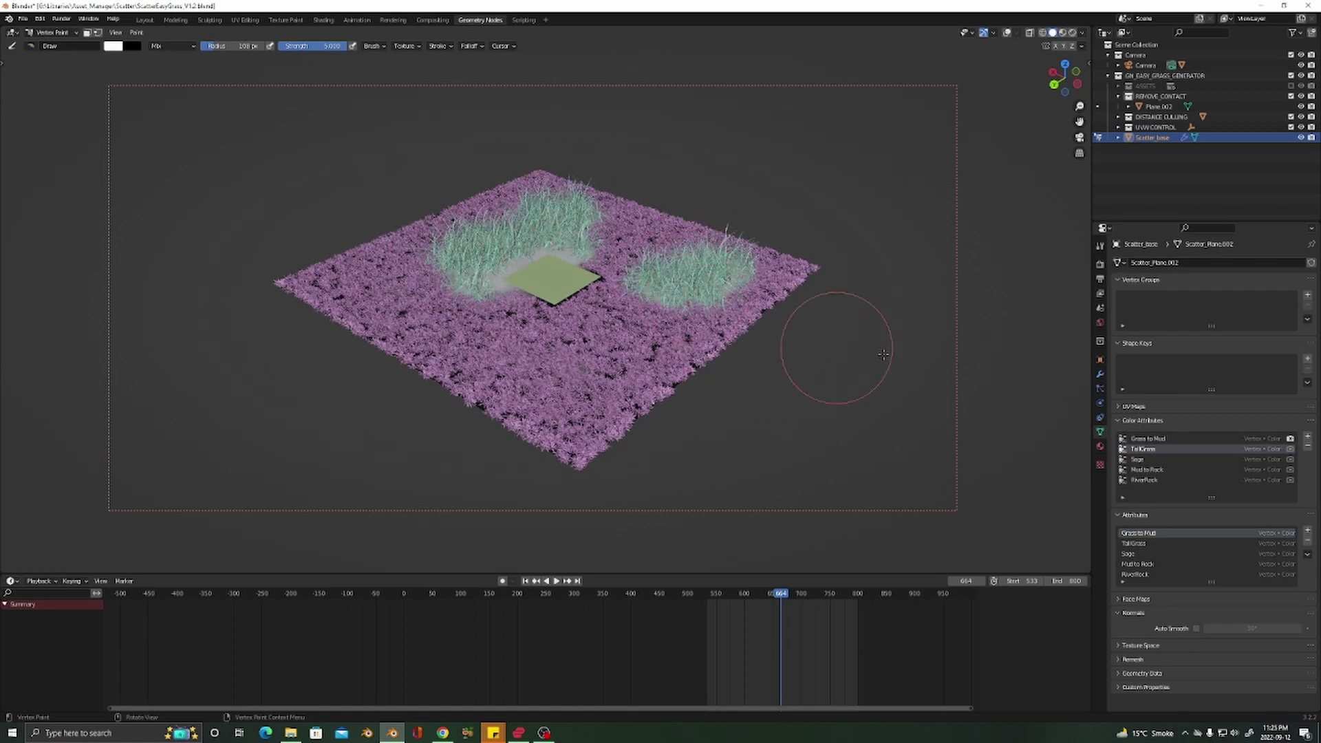
Lower the brush strength to about 1.33 and paint white patches into the Sage color attribute around the green square and along the plane's far edges
left_click(1140, 459)
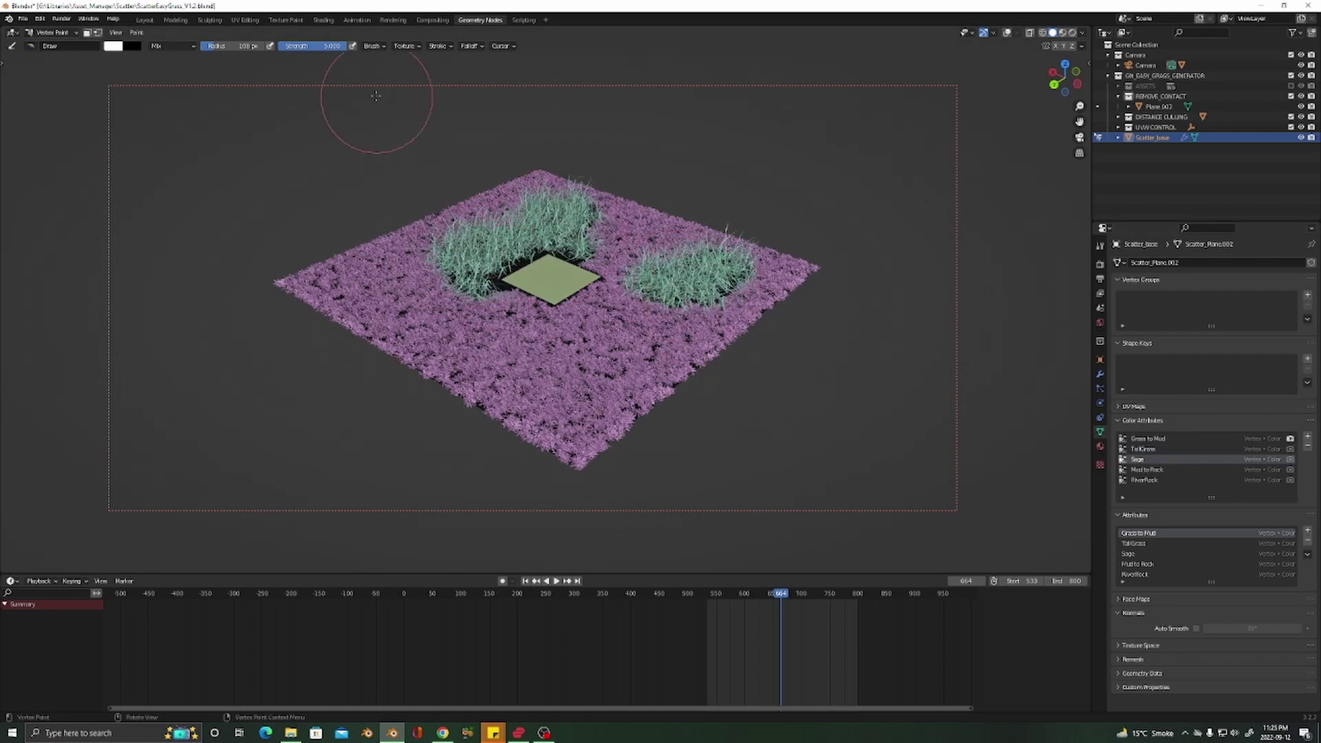
left_click_drag(331, 47, 296, 48)
mouse_move(542, 295)
left_mouse_down()
mouse_move(585, 330)
mouse_move(640, 316)
mouse_move(633, 238)
mouse_move(558, 231)
left_mouse_up()
left_click_drag(490, 267, 399, 296)
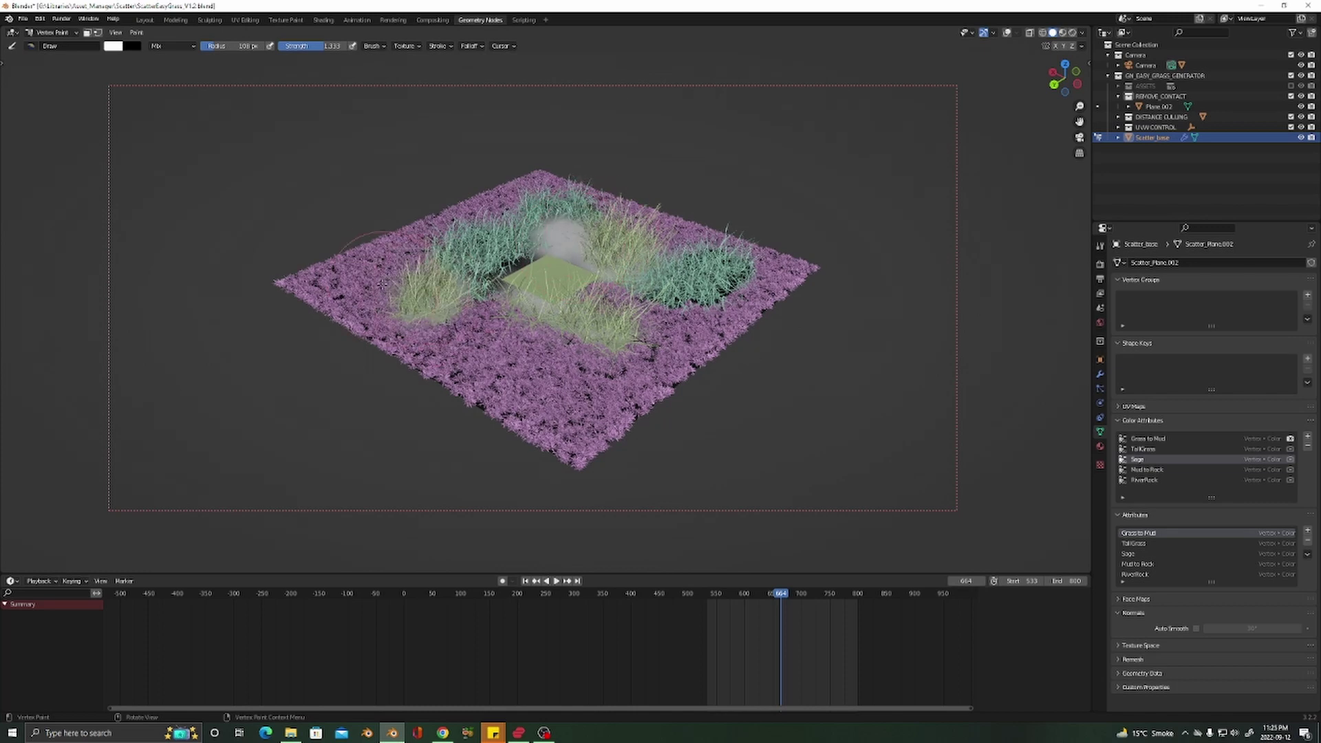
left_click_drag(505, 237, 516, 241)
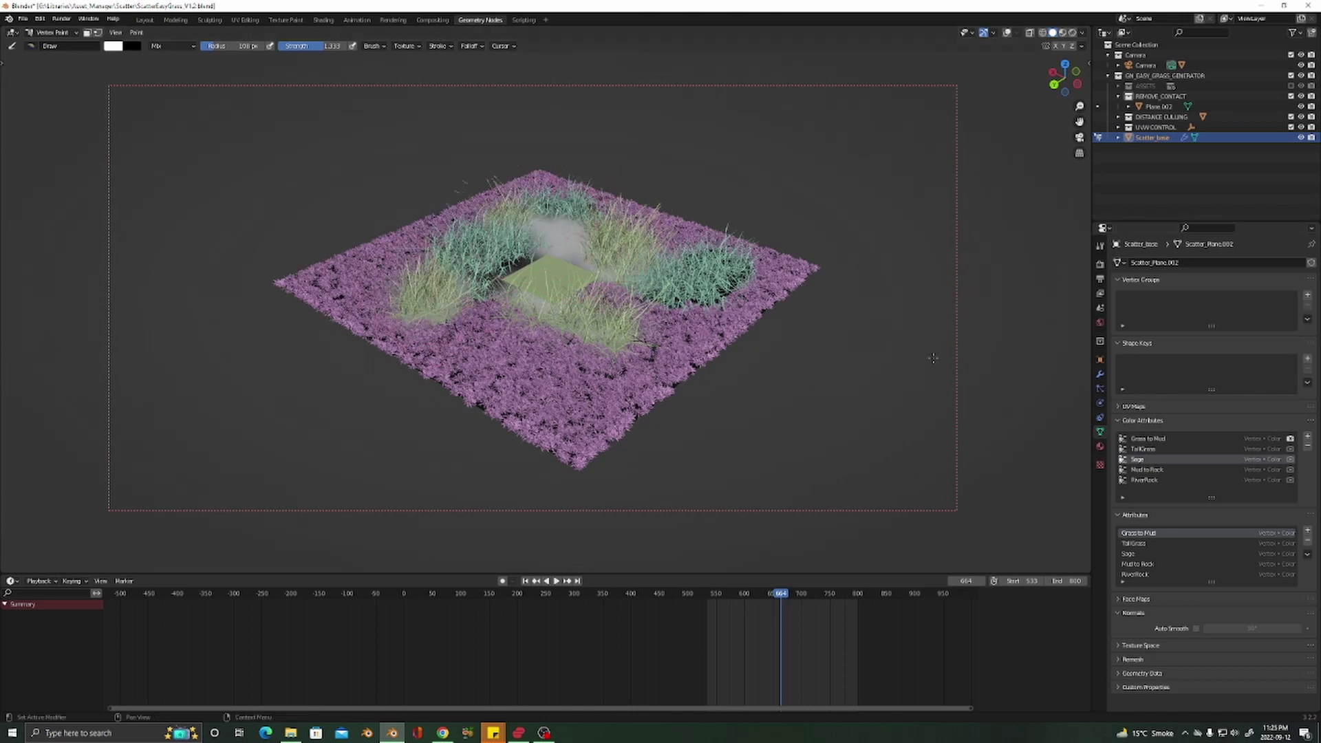
mouse_move(757, 271)
left_mouse_down()
mouse_move(736, 241)
mouse_move(781, 309)
left_mouse_up()
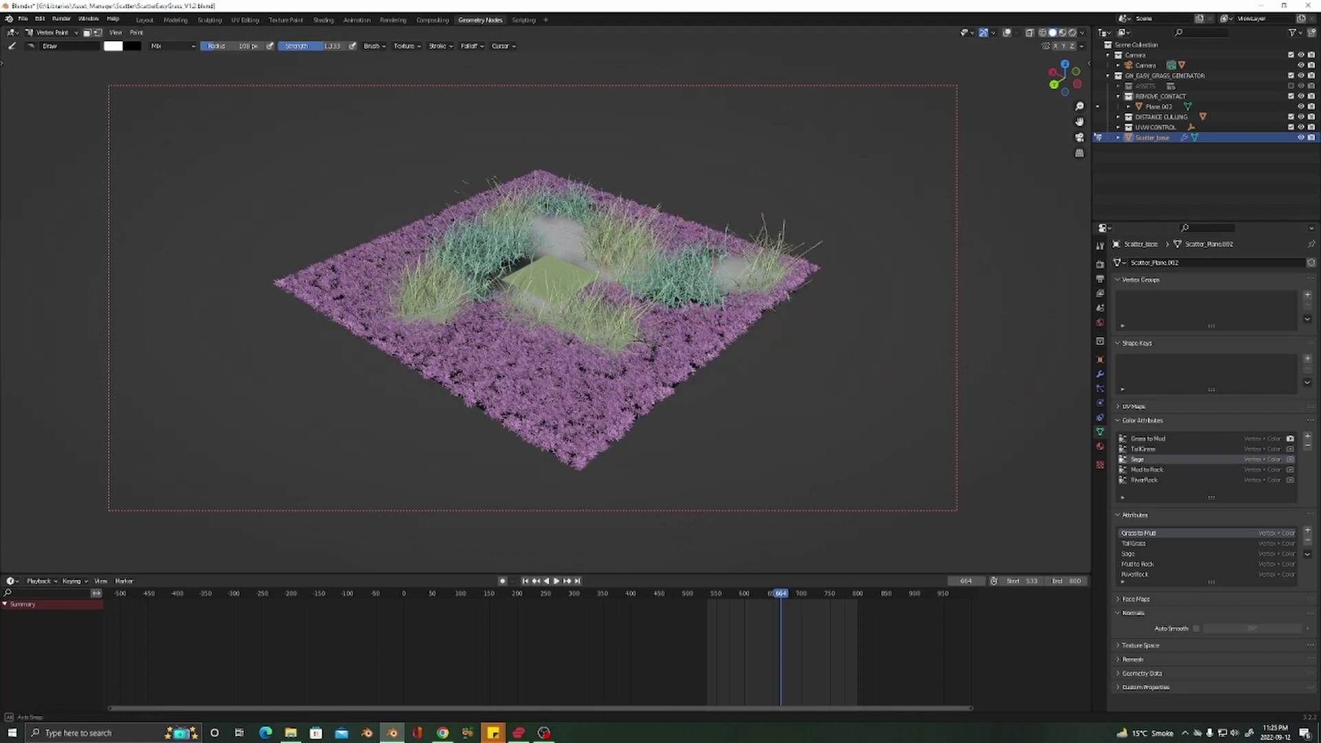
middle_click_drag(570, 263, 566, 275)
mouse_move(544, 205)
left_mouse_down()
mouse_move(561, 190)
mouse_move(544, 180)
left_mouse_up()
middle_click_drag(542, 198, 536, 187)
Paint black into the TallGrass color attribute over the bare grey area behind the green square
left_click(1142, 449)
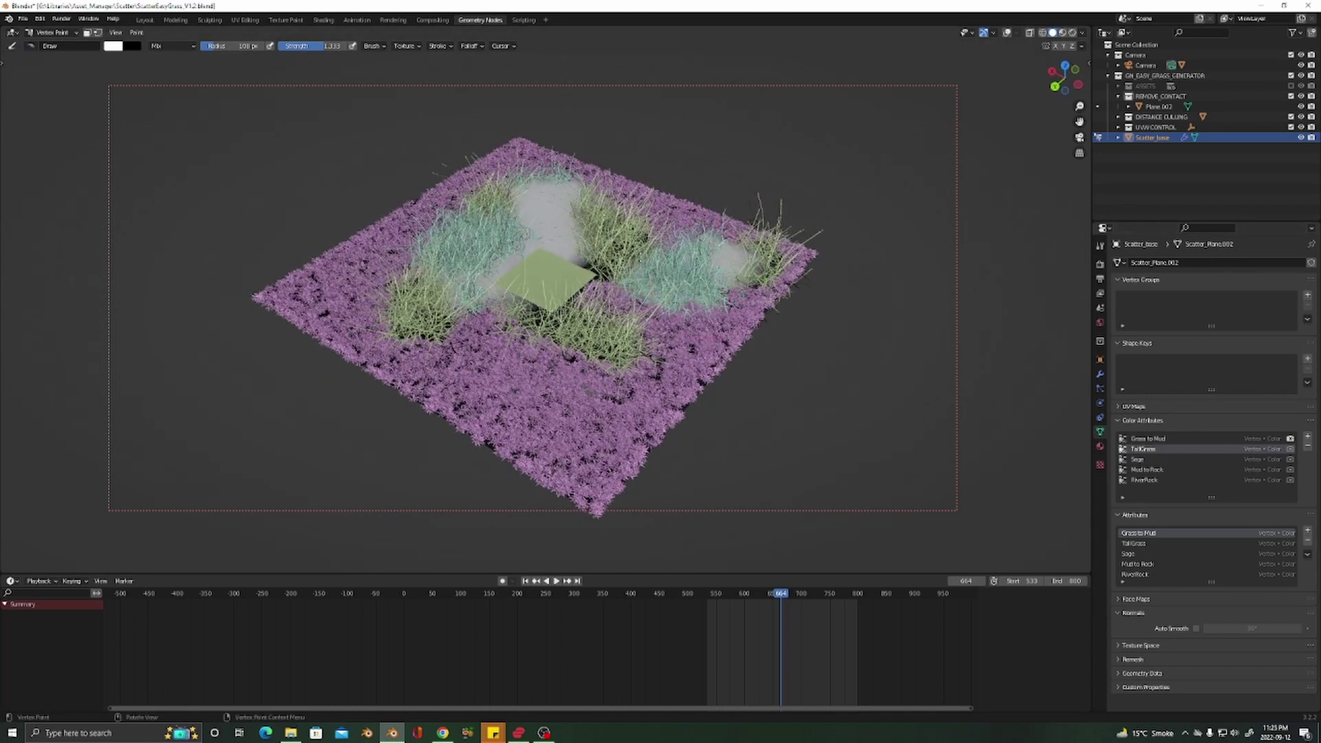
key("x")
mouse_move(561, 153)
left_mouse_down()
mouse_move(531, 229)
mouse_move(539, 278)
left_mouse_up()
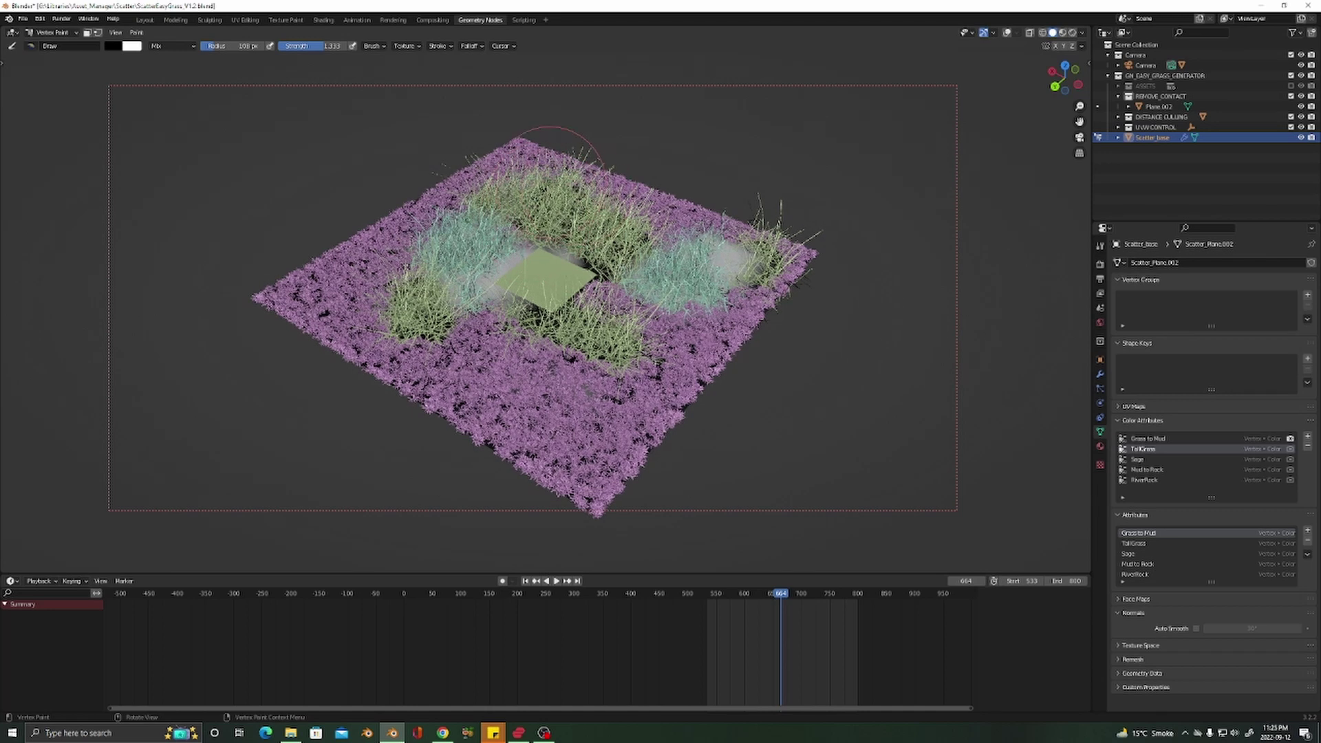
mouse_move(543, 282)
middle_mouse_down()
mouse_move(553, 249)
mouse_move(554, 274)
middle_mouse_up()
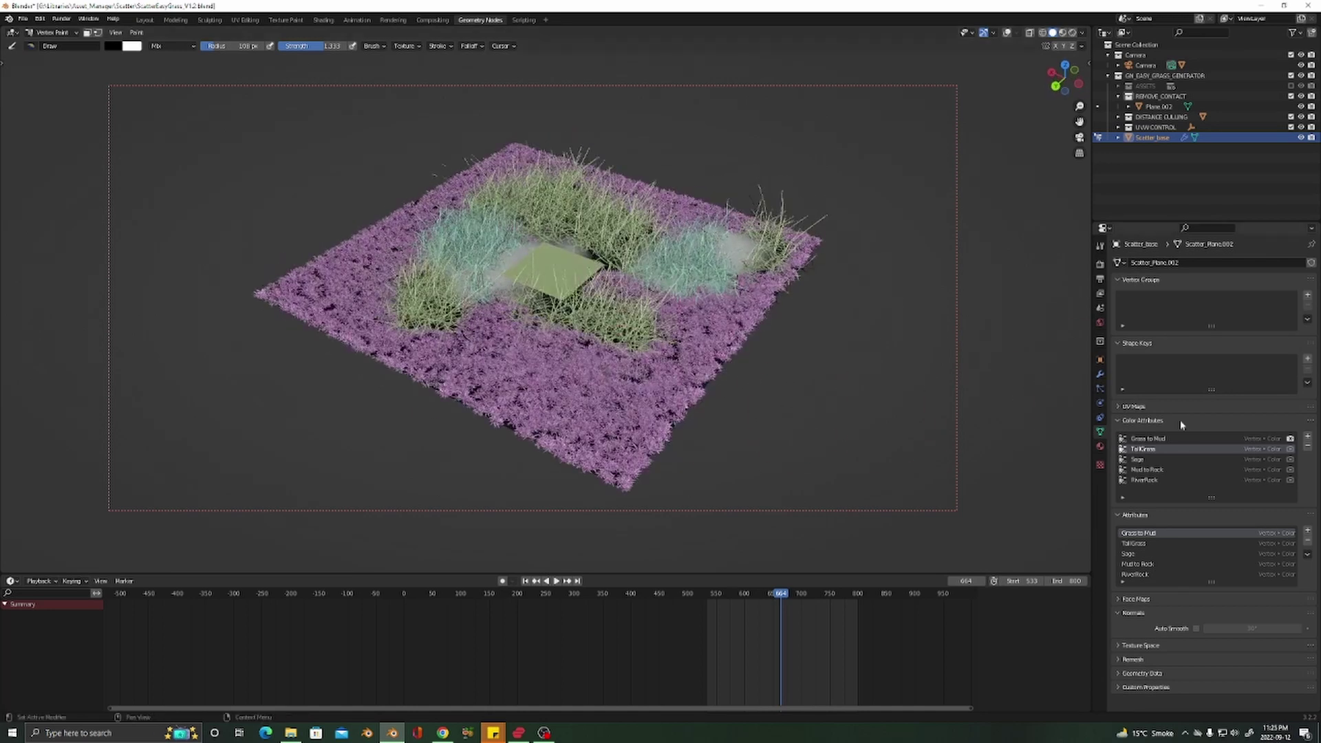
Paint white into the RiverRock color attribute in front of and beside the green square, and return to Object Mode
left_click(1145, 481)
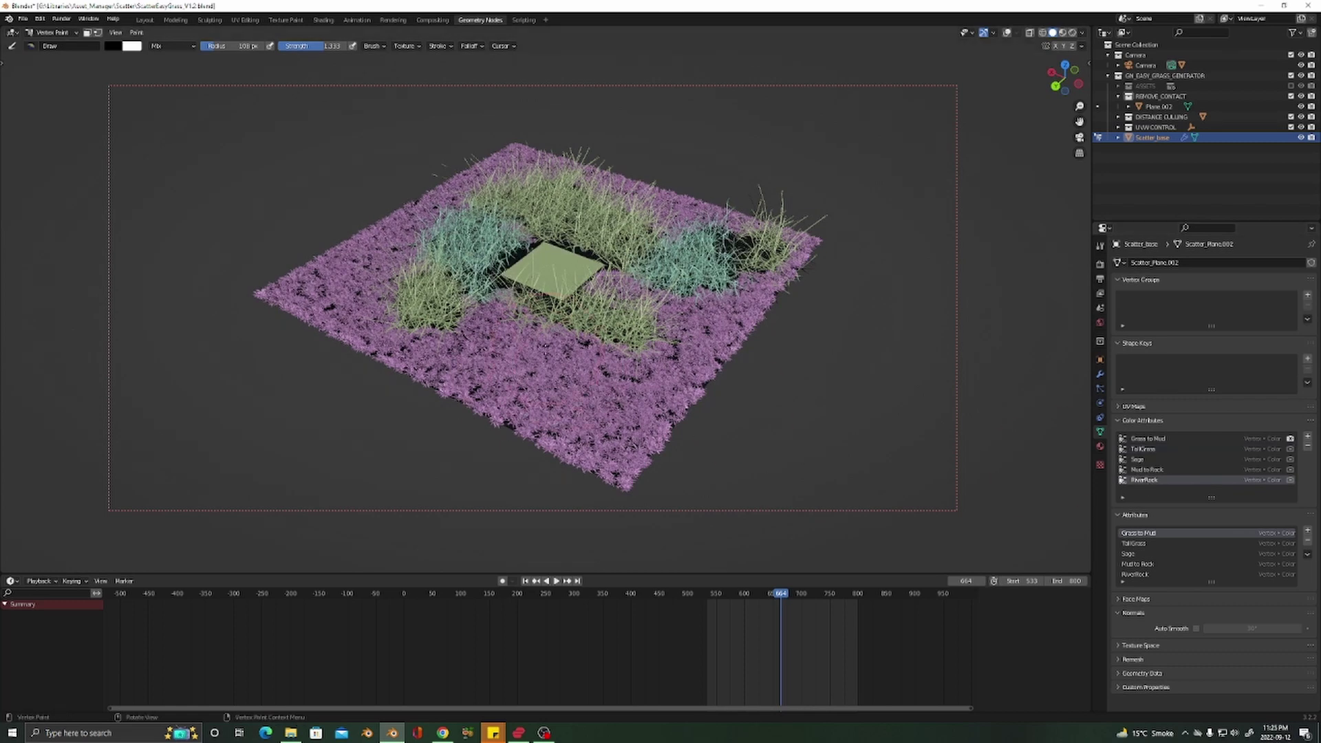
key("x")
mouse_move(548, 344)
left_mouse_down()
mouse_move(517, 332)
mouse_move(623, 302)
mouse_move(657, 230)
left_mouse_up()
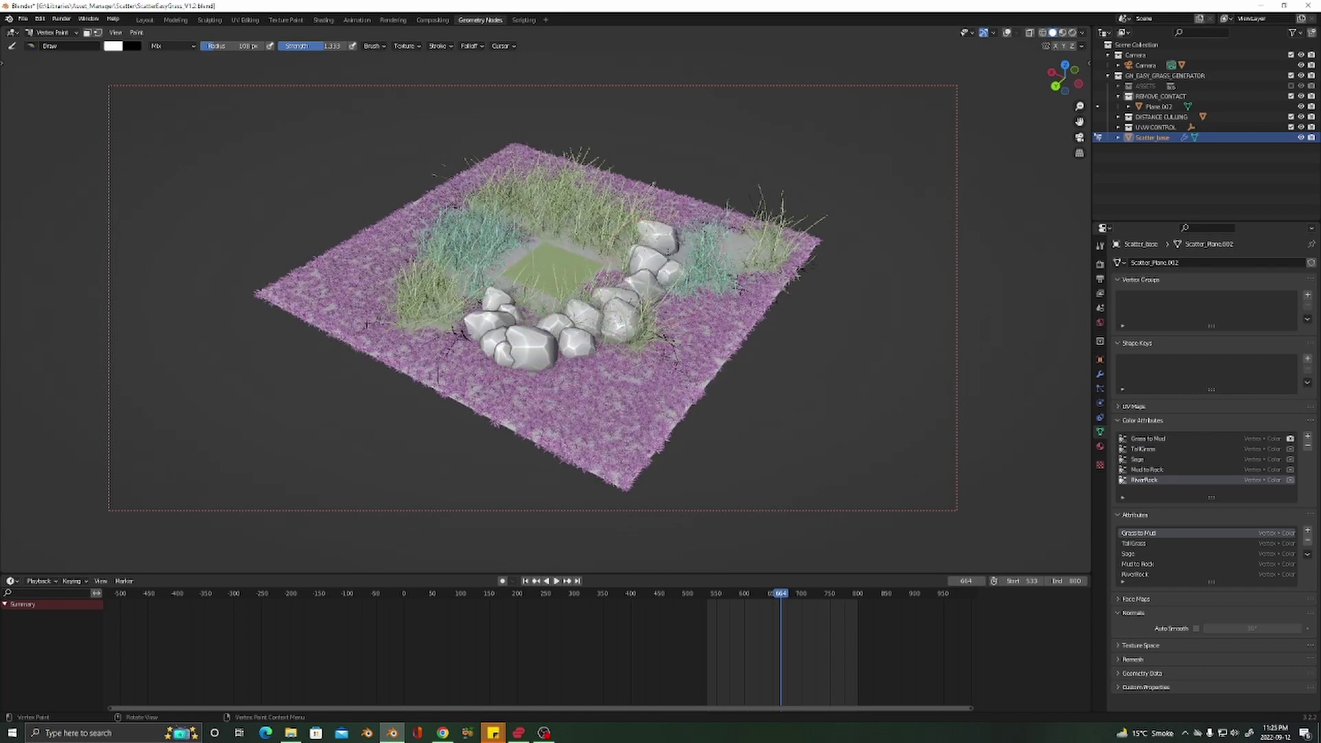
mouse_move(656, 237)
middle_mouse_down()
mouse_move(551, 214)
mouse_move(592, 238)
middle_mouse_up()
mouse_move(438, 206)
left_mouse_down()
mouse_move(421, 198)
mouse_move(468, 237)
mouse_move(425, 238)
left_mouse_up()
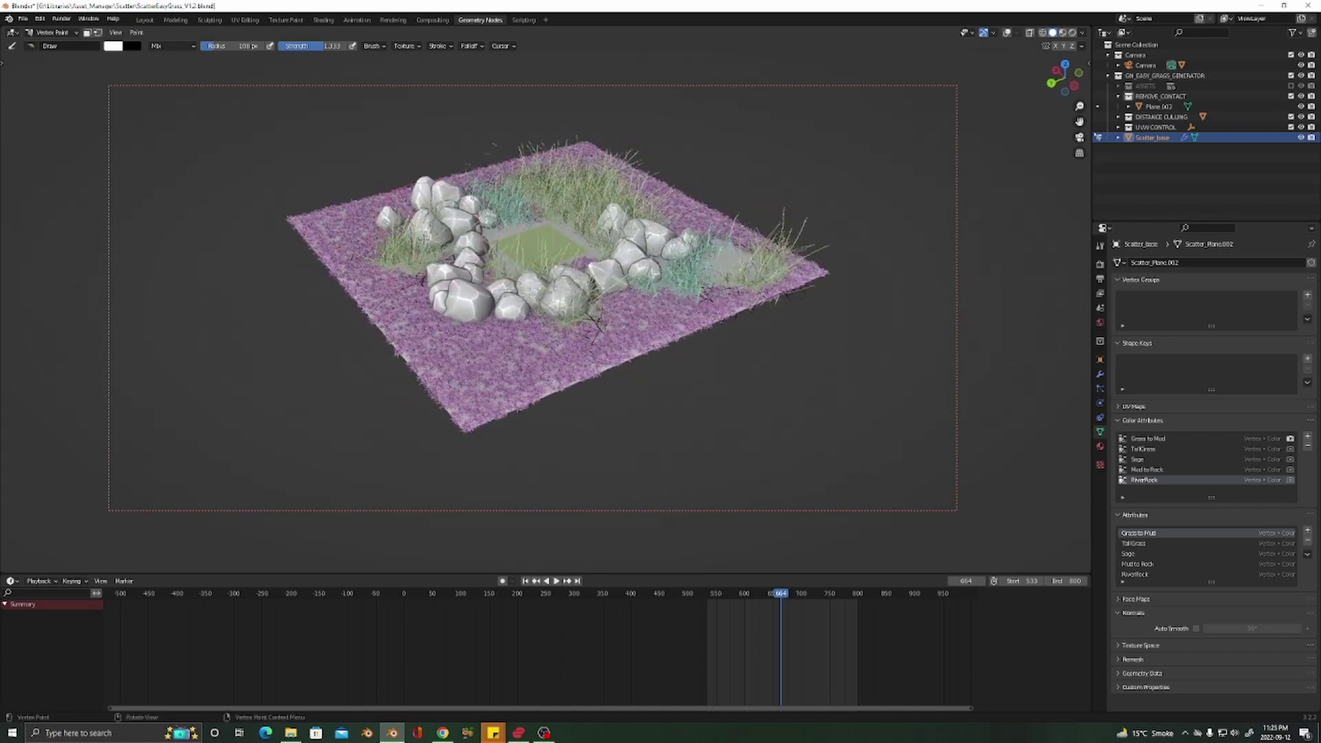
middle_click_drag(471, 225, 607, 241)
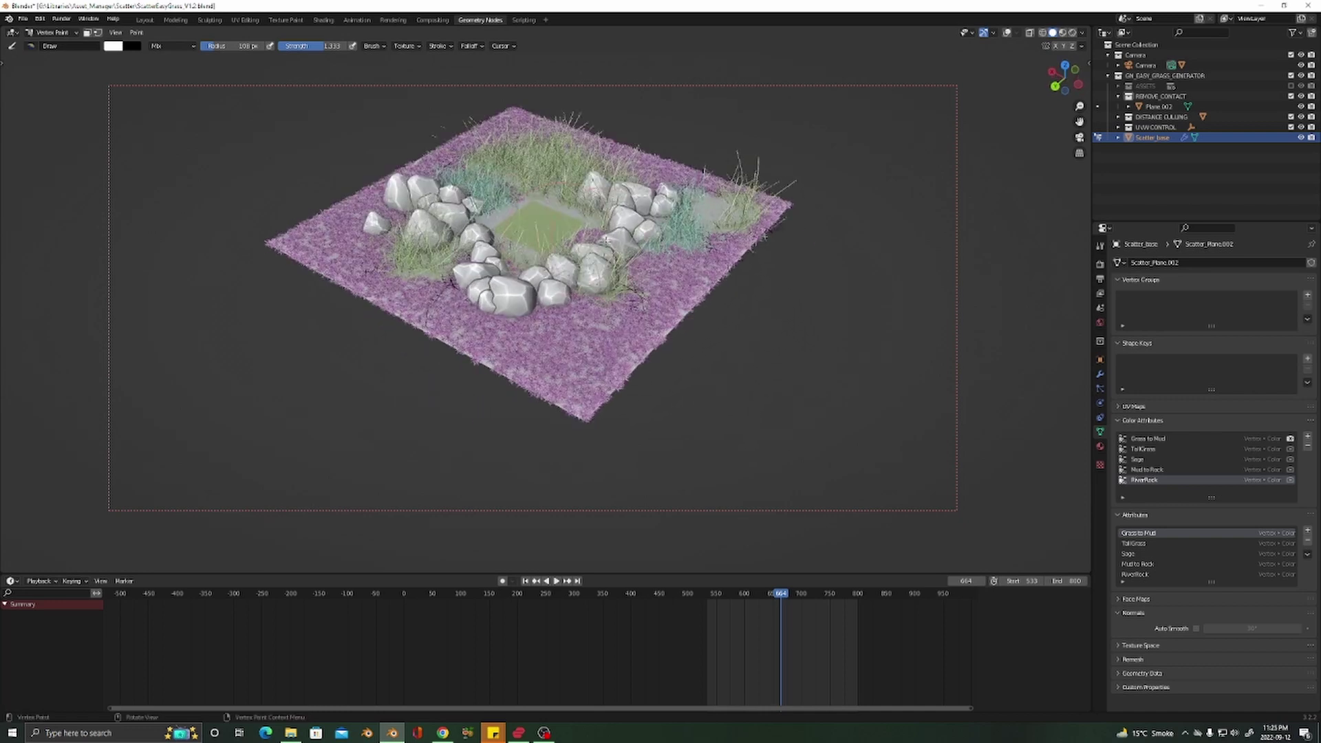
key("ctrl+Tab")
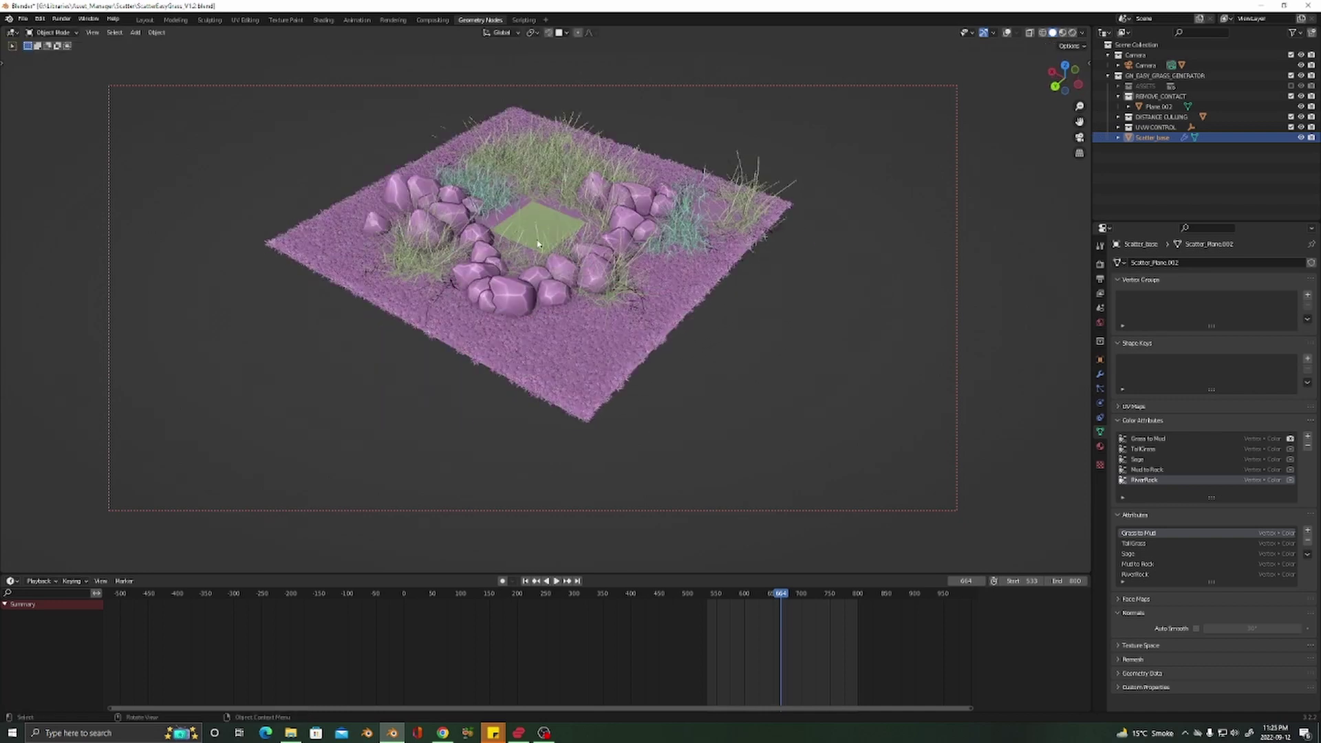
Turn on the viewport overlays and move the green contact plane along the X axis toward the front edge of the scatter
scroll(538, 243, "up", 3)
left_click(537, 157)
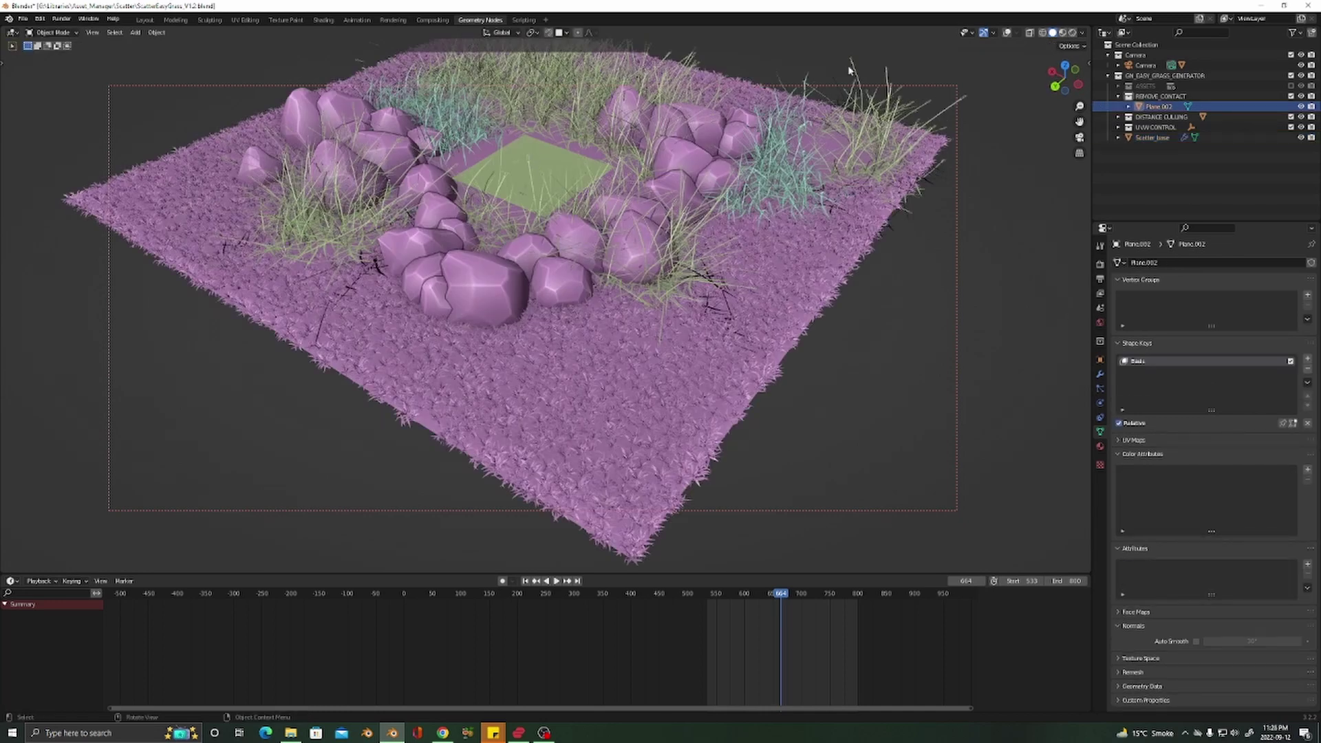
left_click(1008, 33)
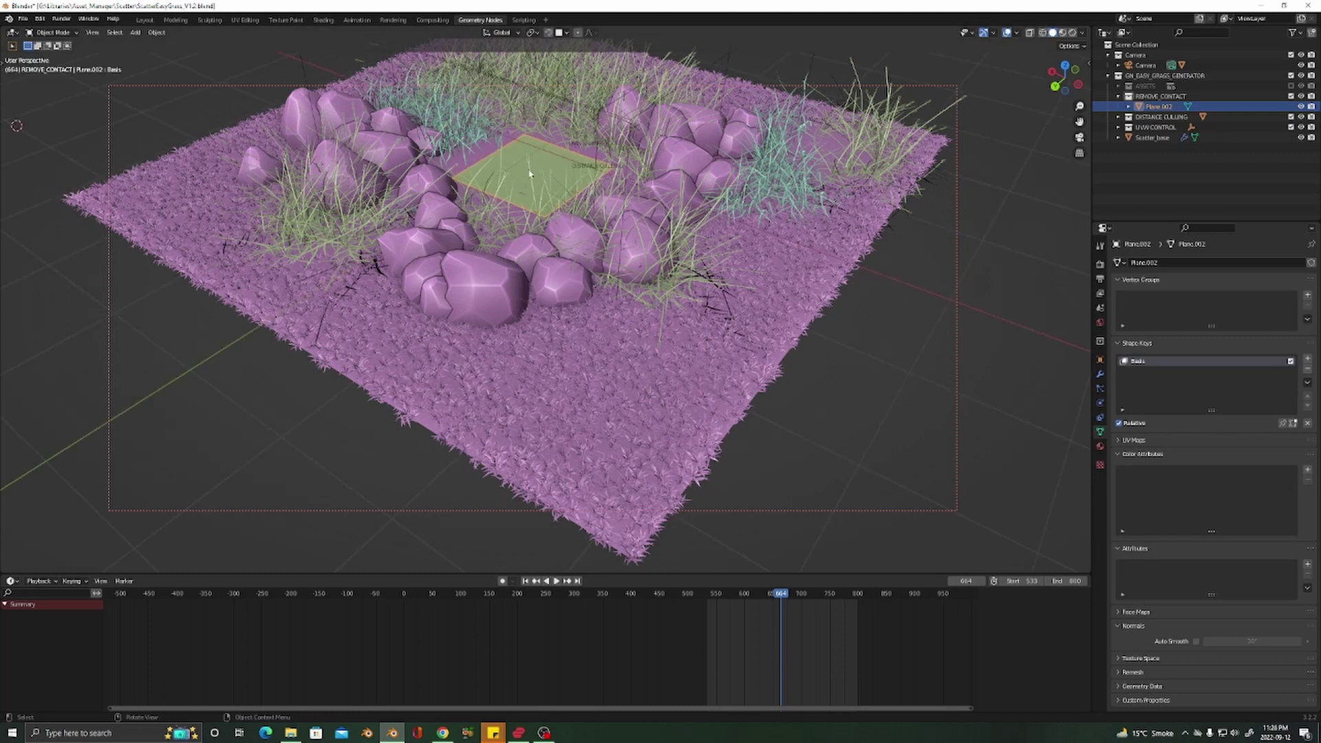
scroll(530, 173, "down", 5)
key("g")
key("x")
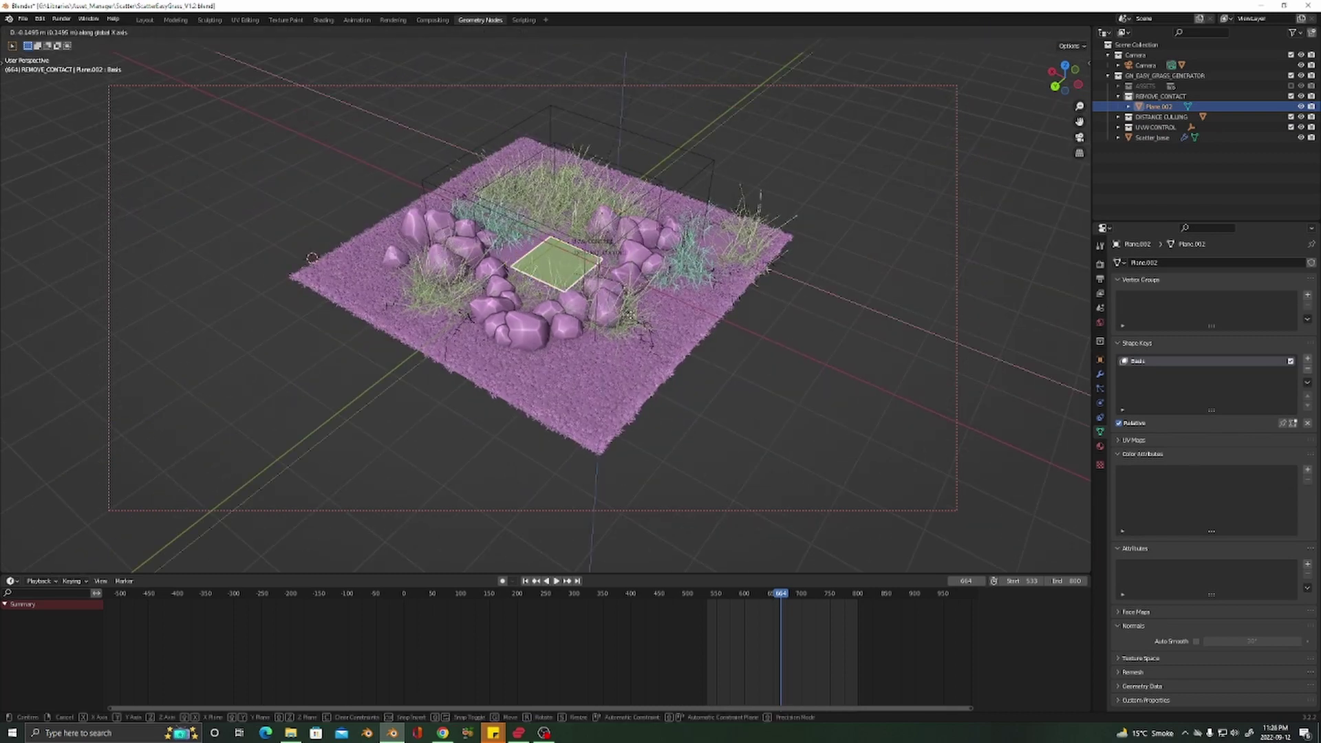
left_click(682, 338)
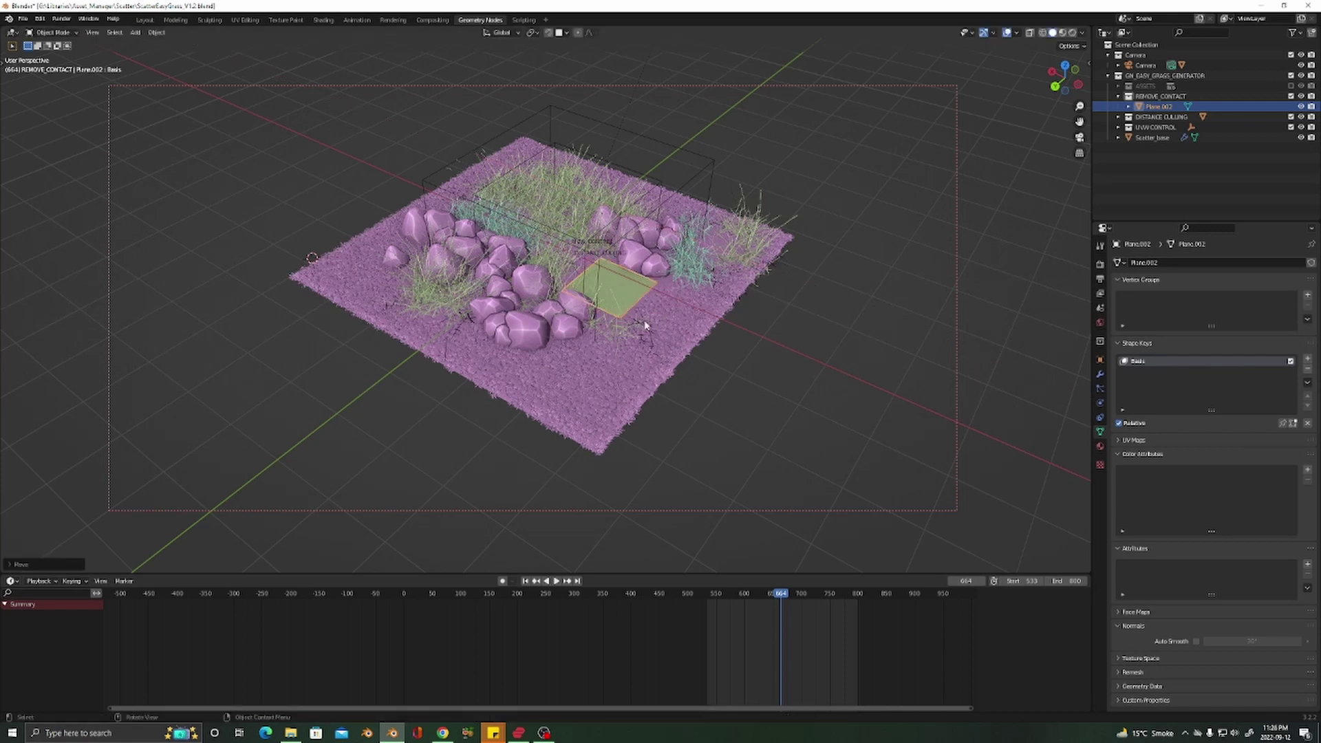
Reposition the green plane along the Y and X axes so that it sits behind the rocks in the tall grass
key("g")
key("y")
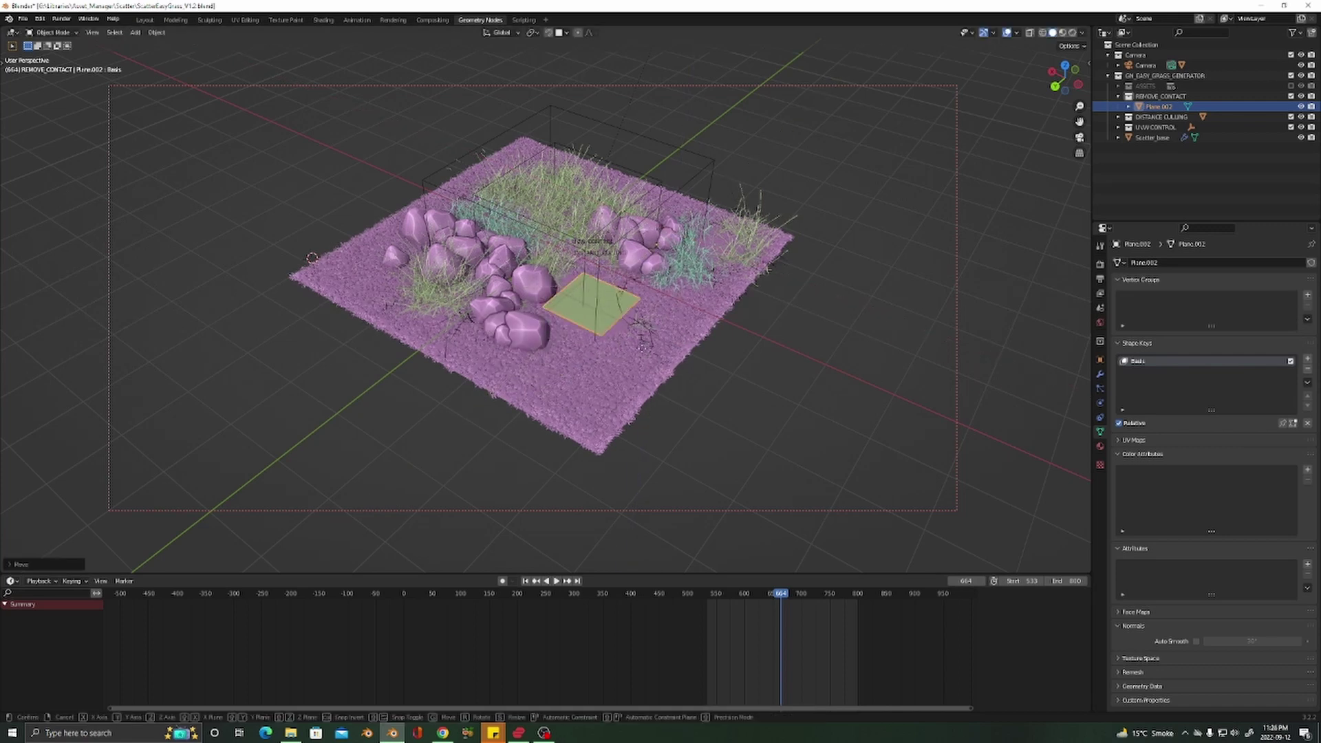
key("x")
left_click(559, 308)
key("g")
key("y")
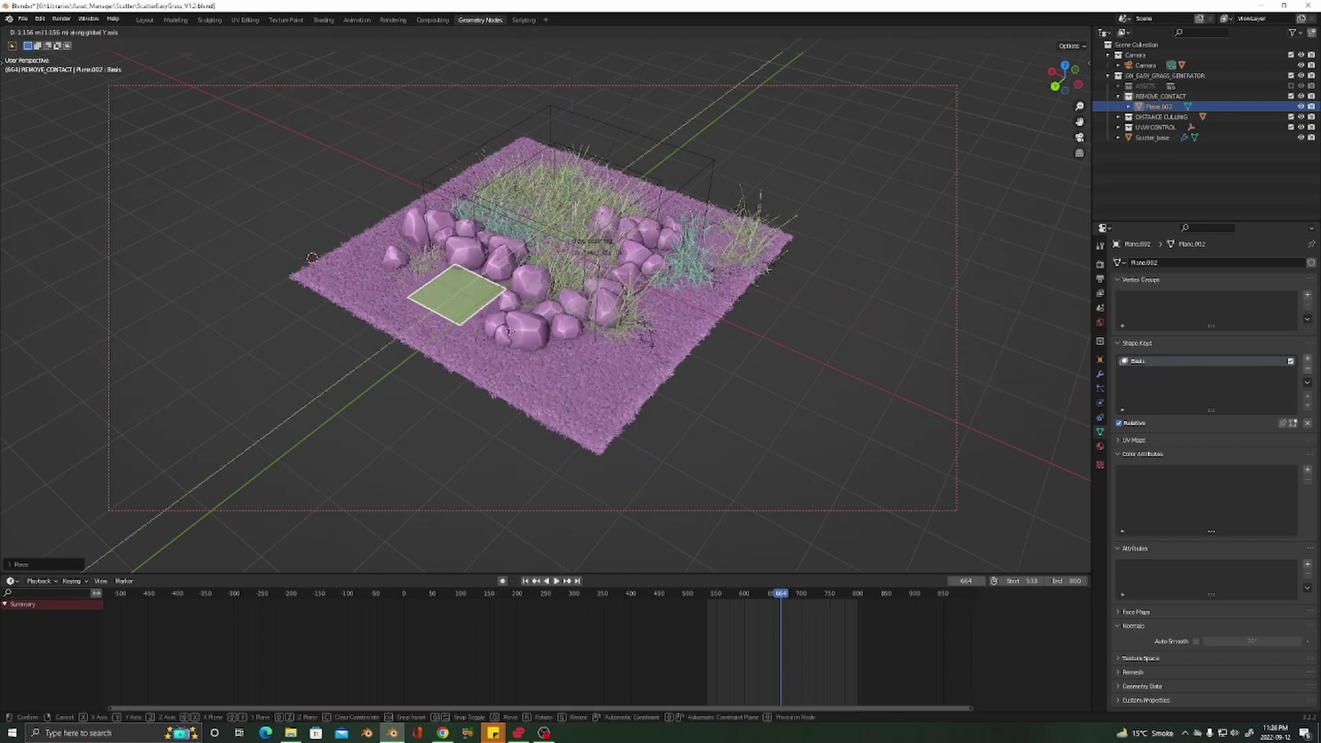
key("Escape")
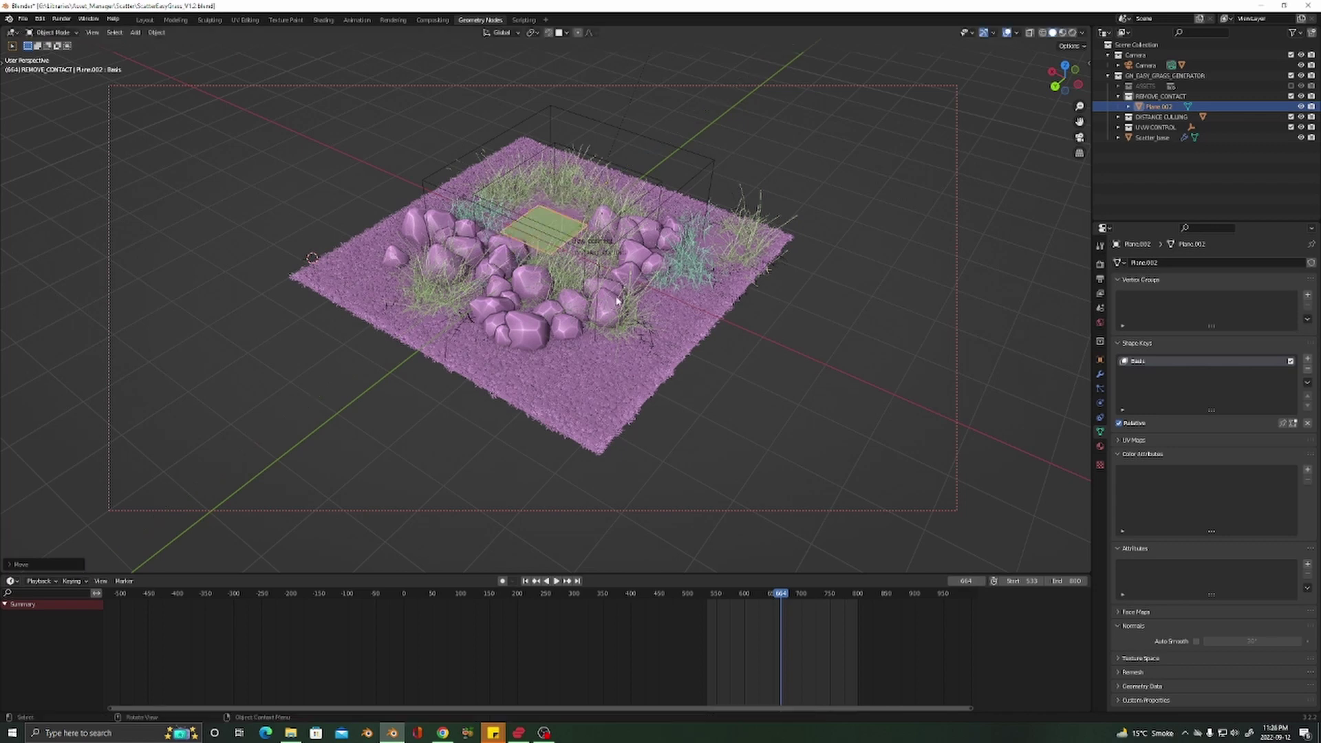
Add a cube to the REMOVE_CONTACT collection
left_click(1146, 97)
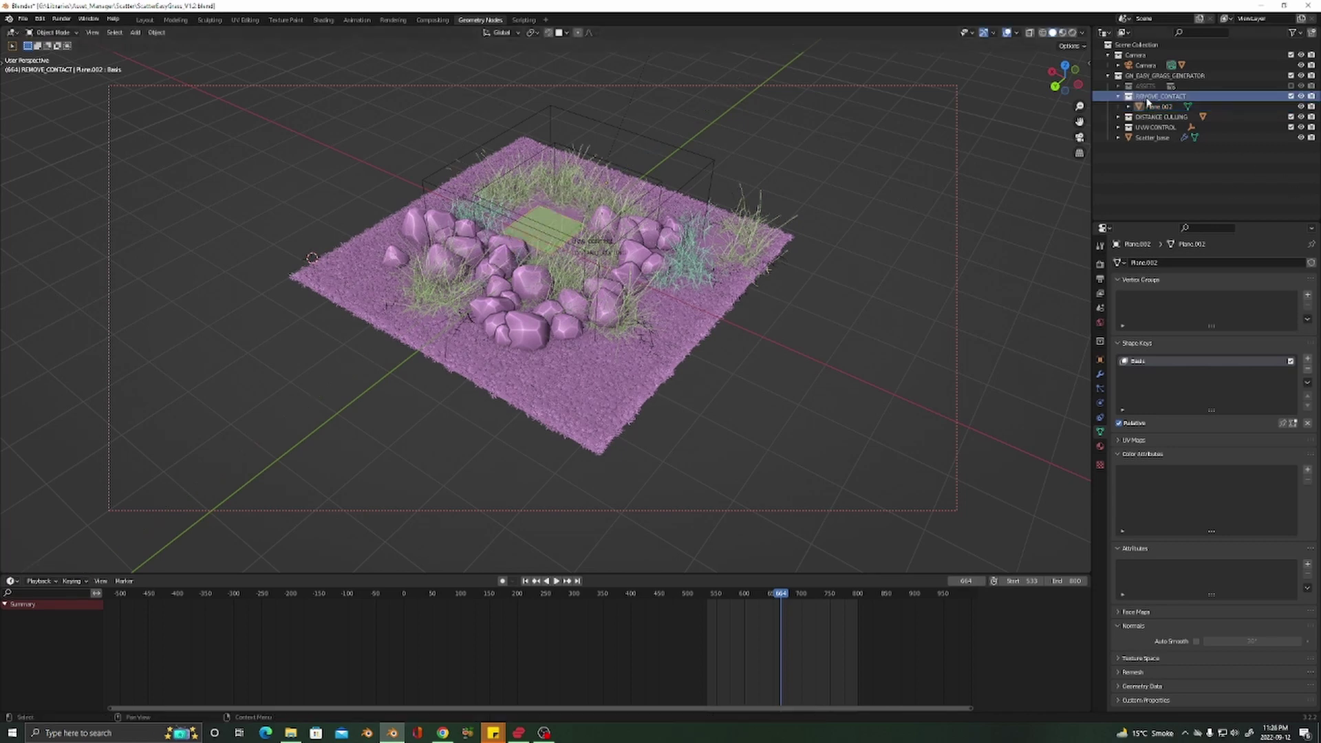
key("shift+a")
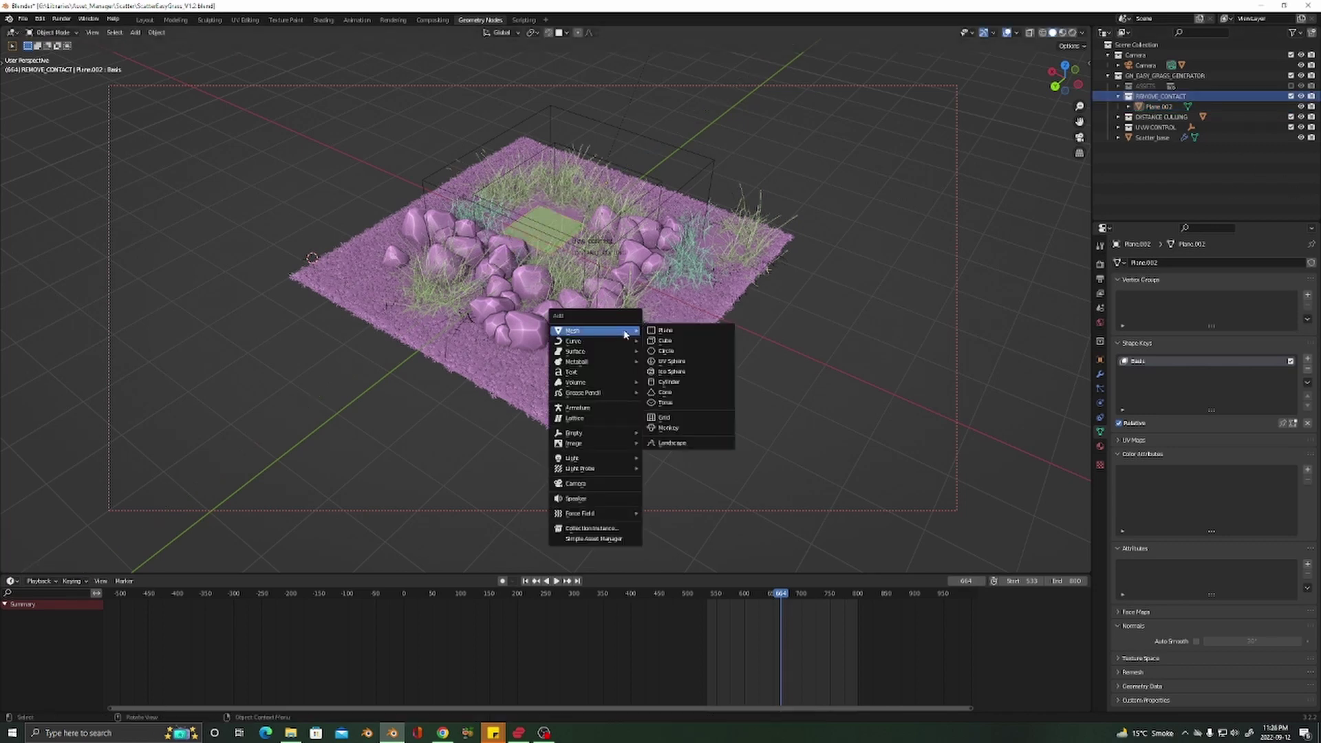
left_click(665, 341)
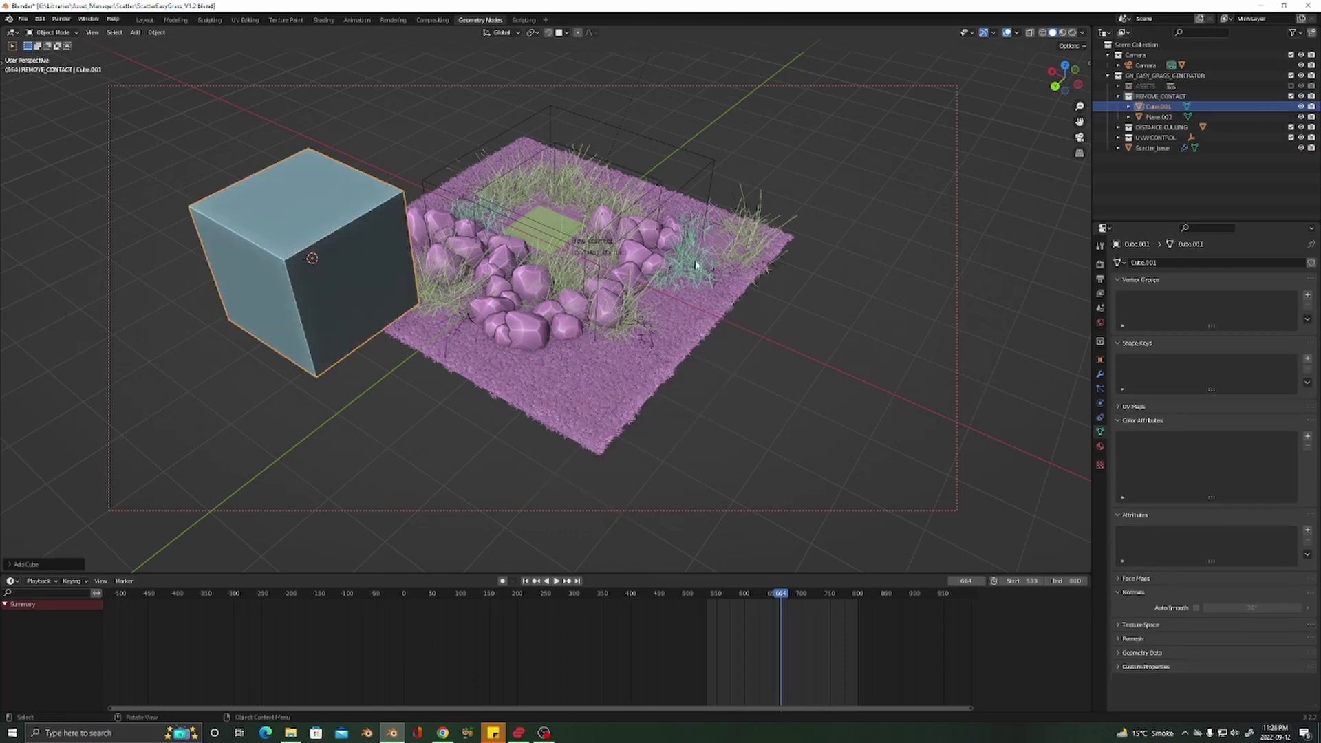
Lower the cube along Z and shift it along X and Y so it cuts through the edge of the grass plane
middle_click_drag(637, 250, 647, 212)
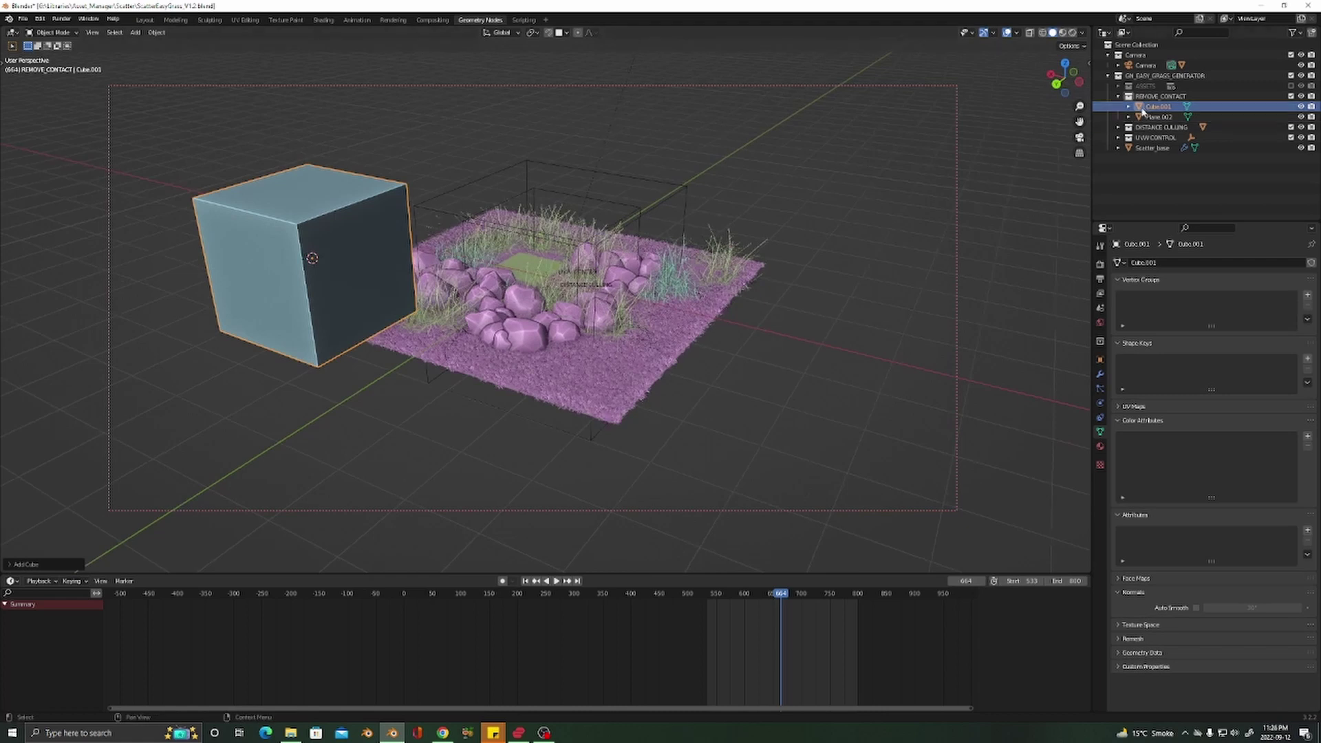
middle_click_drag(489, 241, 470, 250)
key("g")
key("z")
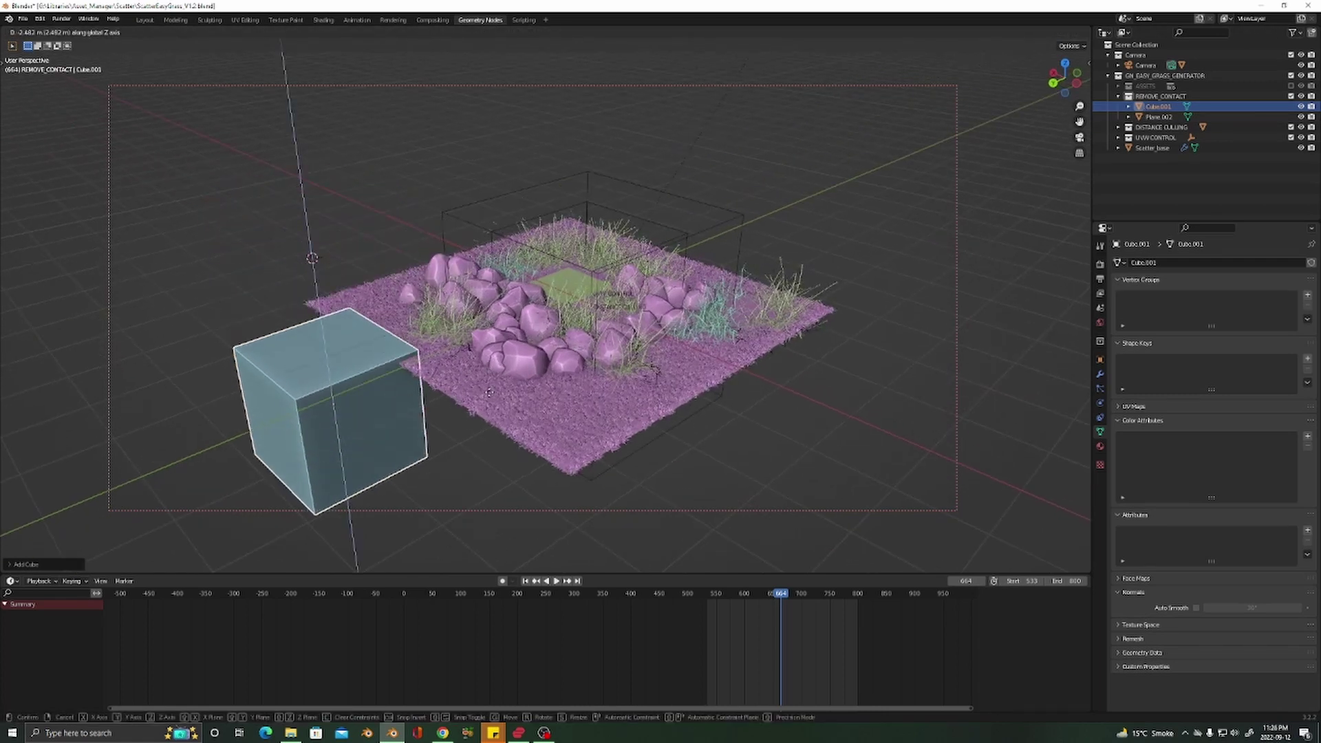
left_click(492, 412)
key("g")
key("y")
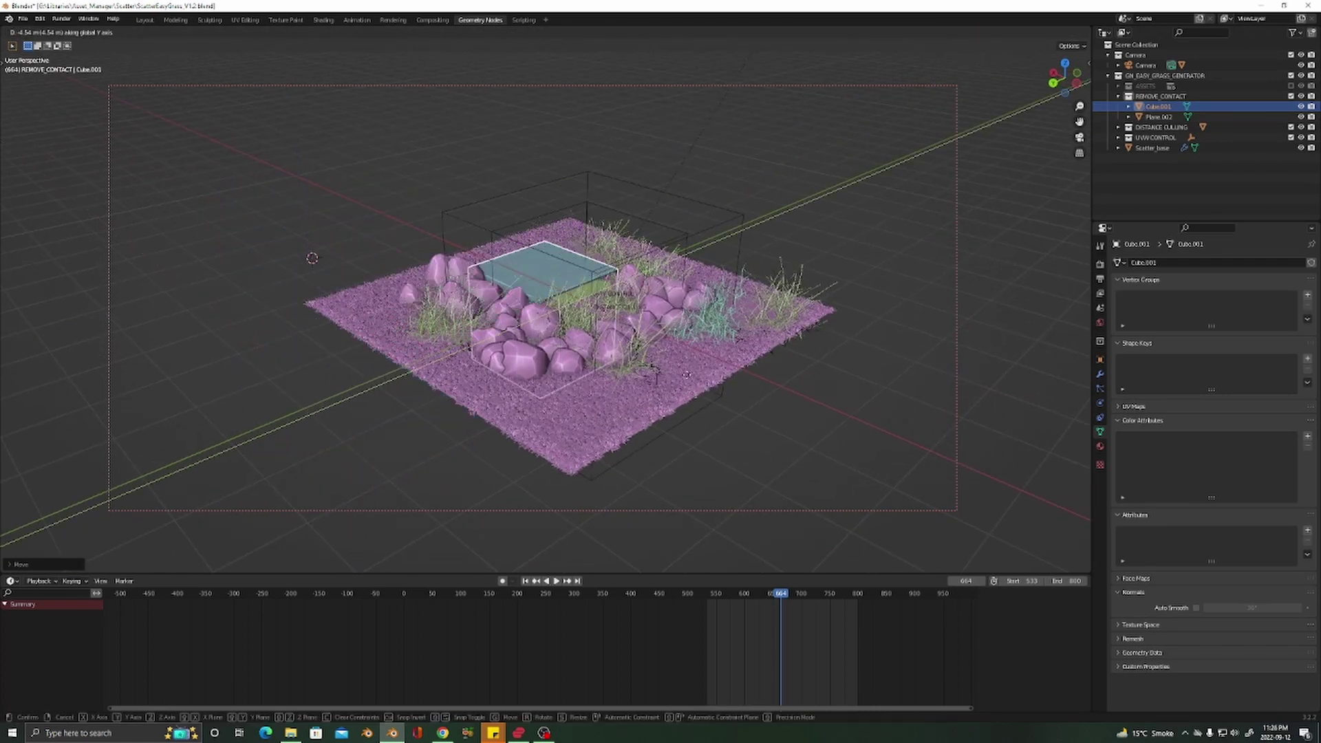
key("x")
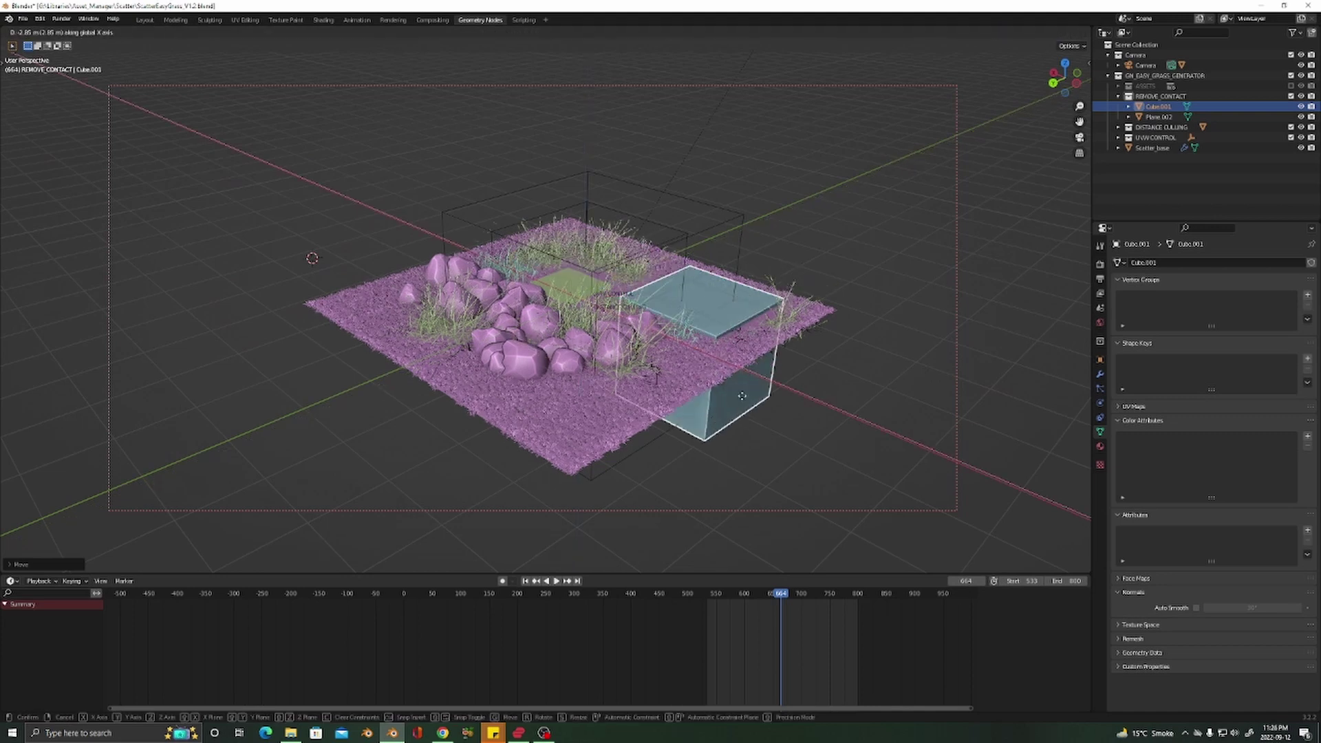
key("y")
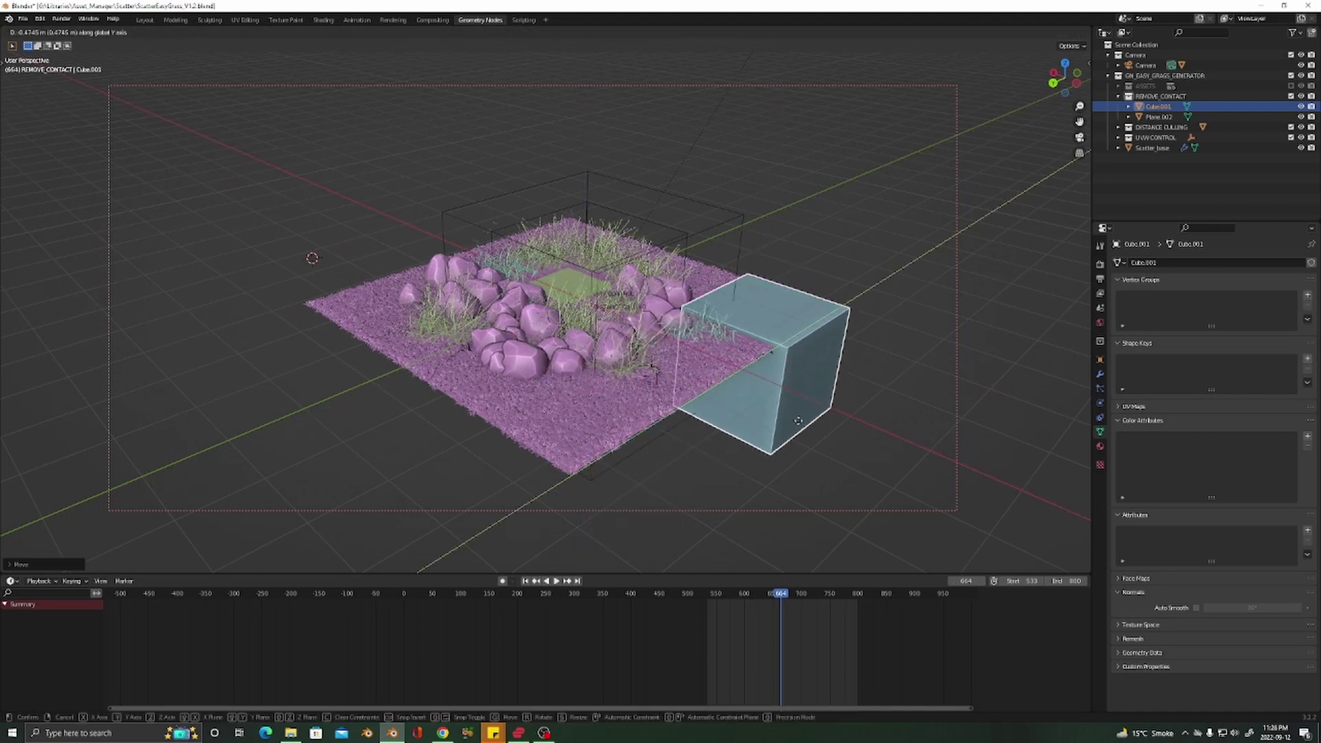
left_click(712, 452)
Place the 3D cursor on the front rocks, add a monkey mesh there and scale it down to about 0.34
scroll(543, 396, "up", 3)
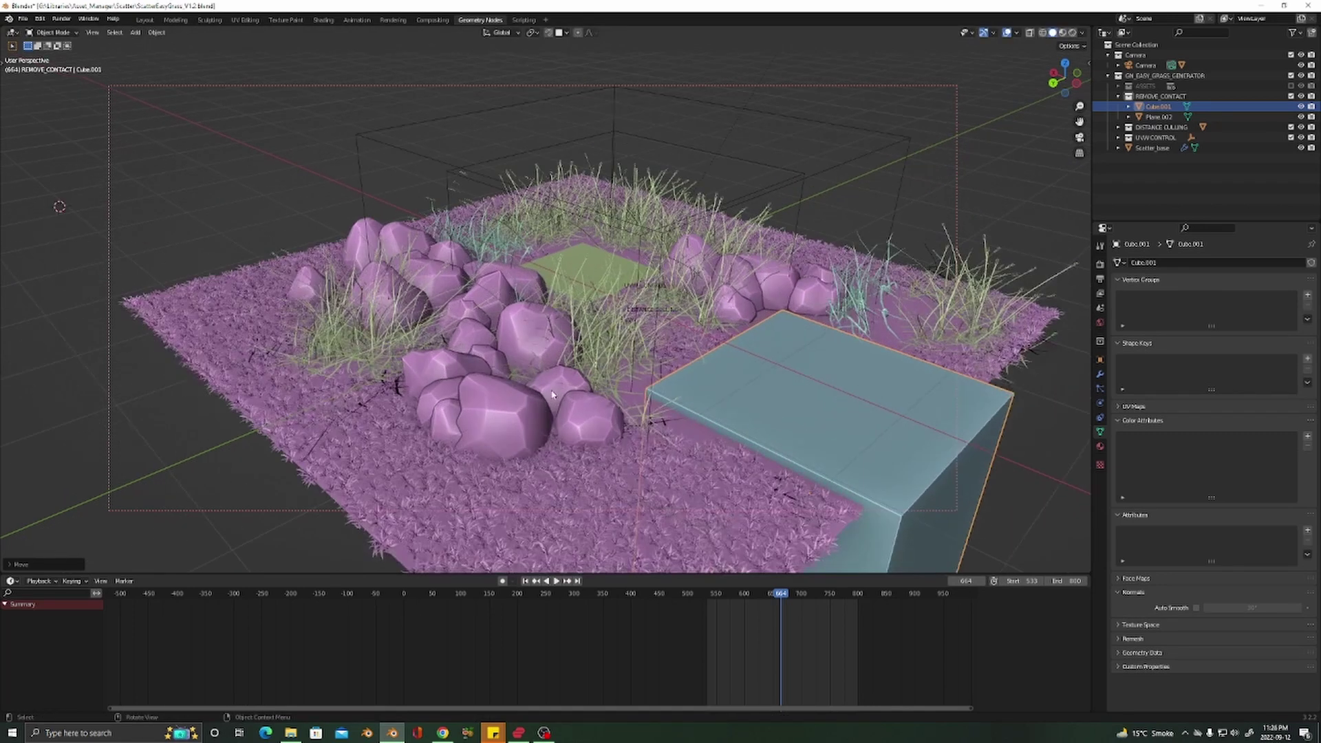
middle_click_drag(543, 395, 598, 356)
right_click(602, 350, "shift")
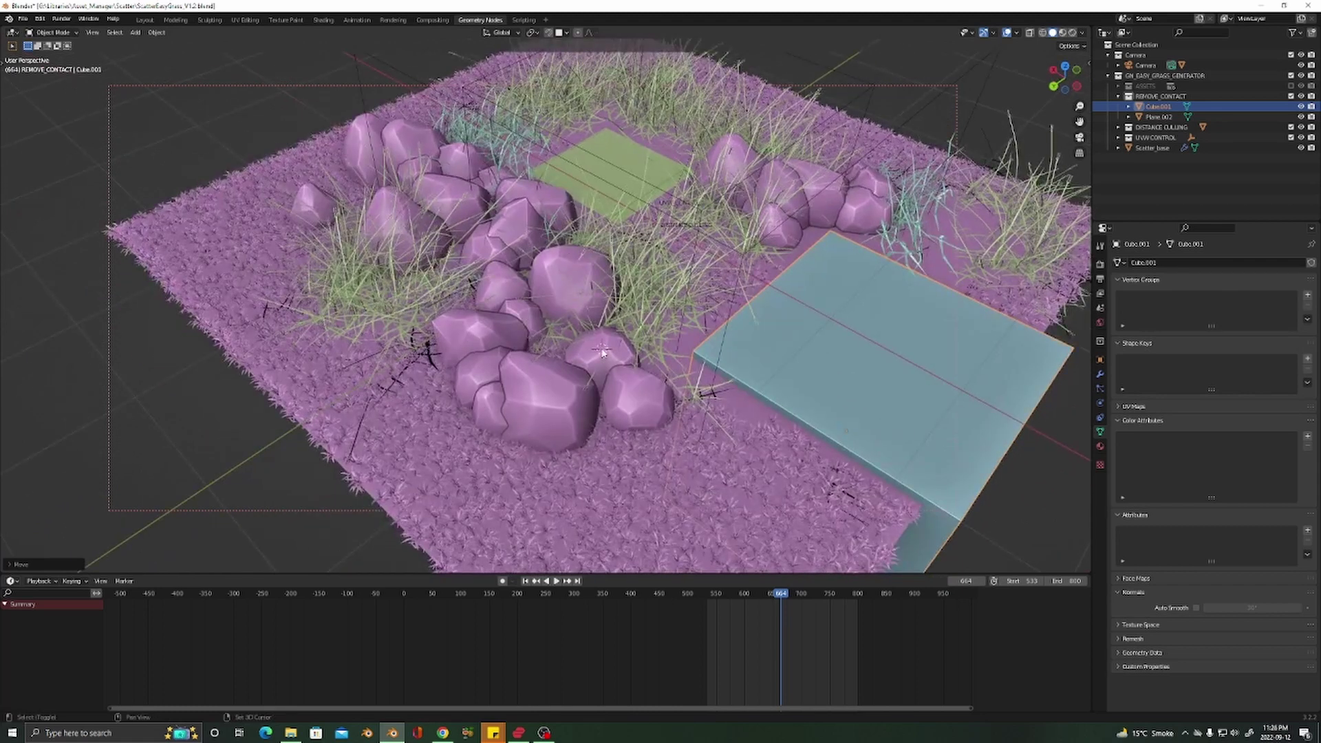
key("shift+a")
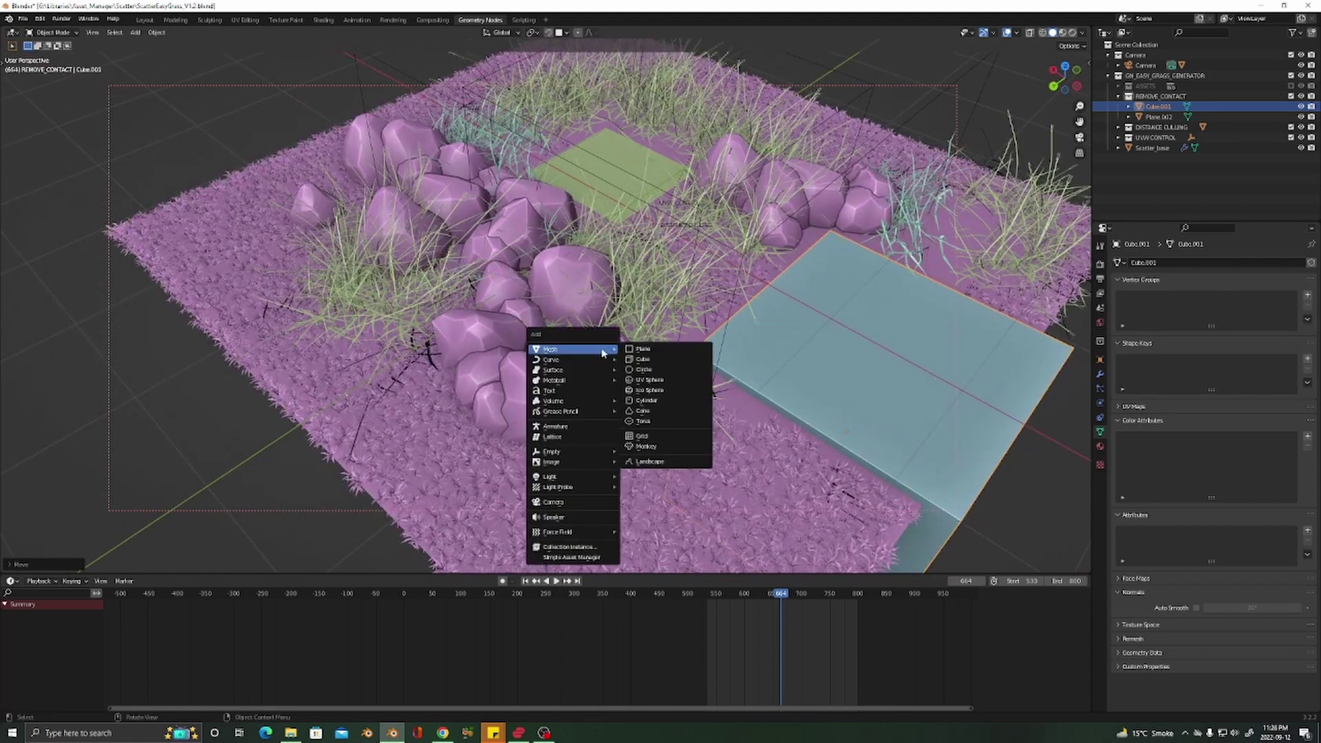
left_click(654, 446)
middle_click_drag(630, 371, 791, 407)
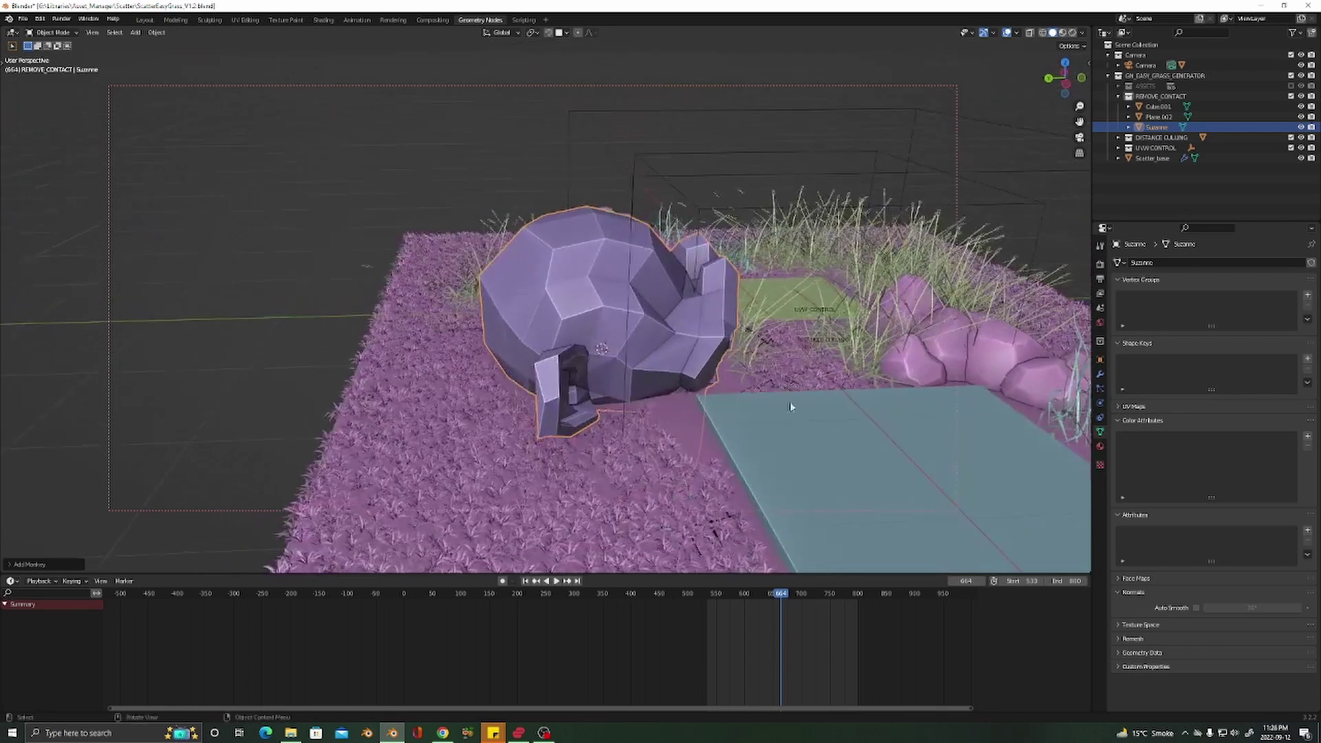
key("s")
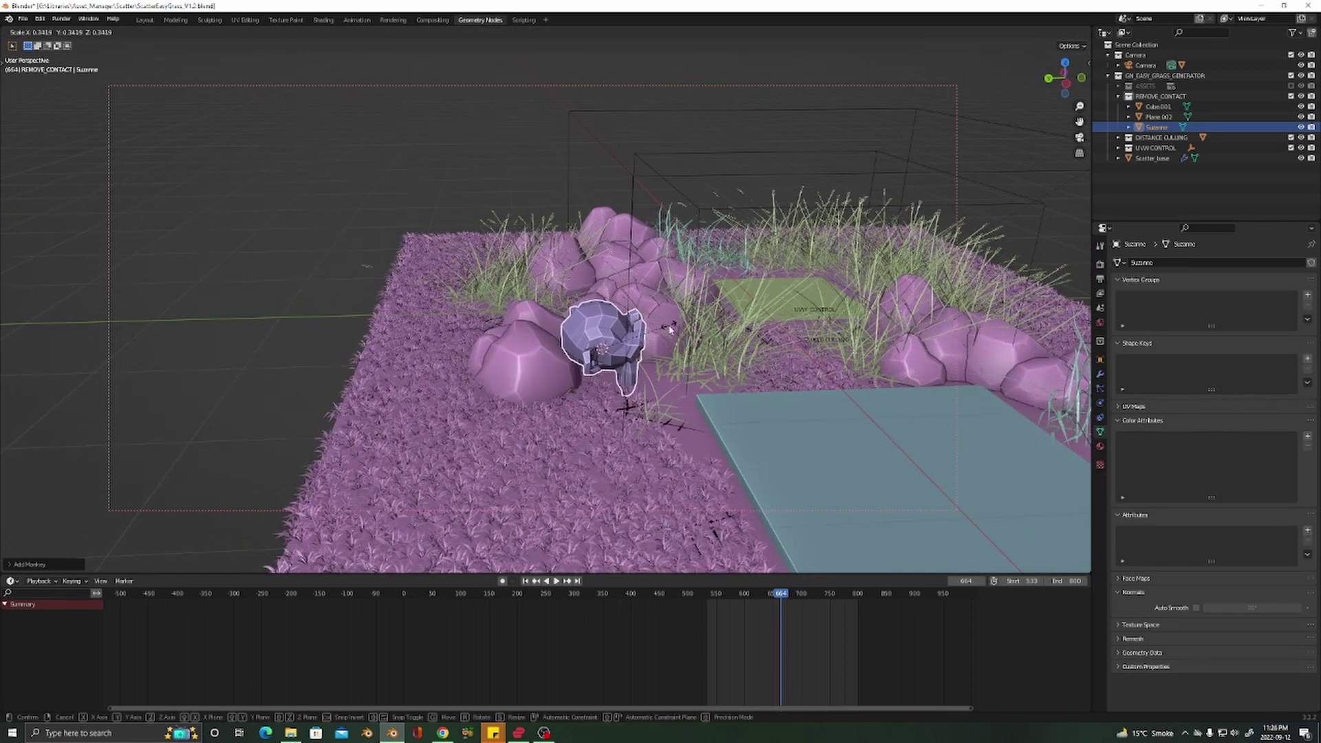
left_click(659, 334)
Lower the monkey onto the ground and move it along X and Y into the rocks beside the green plane
key("g")
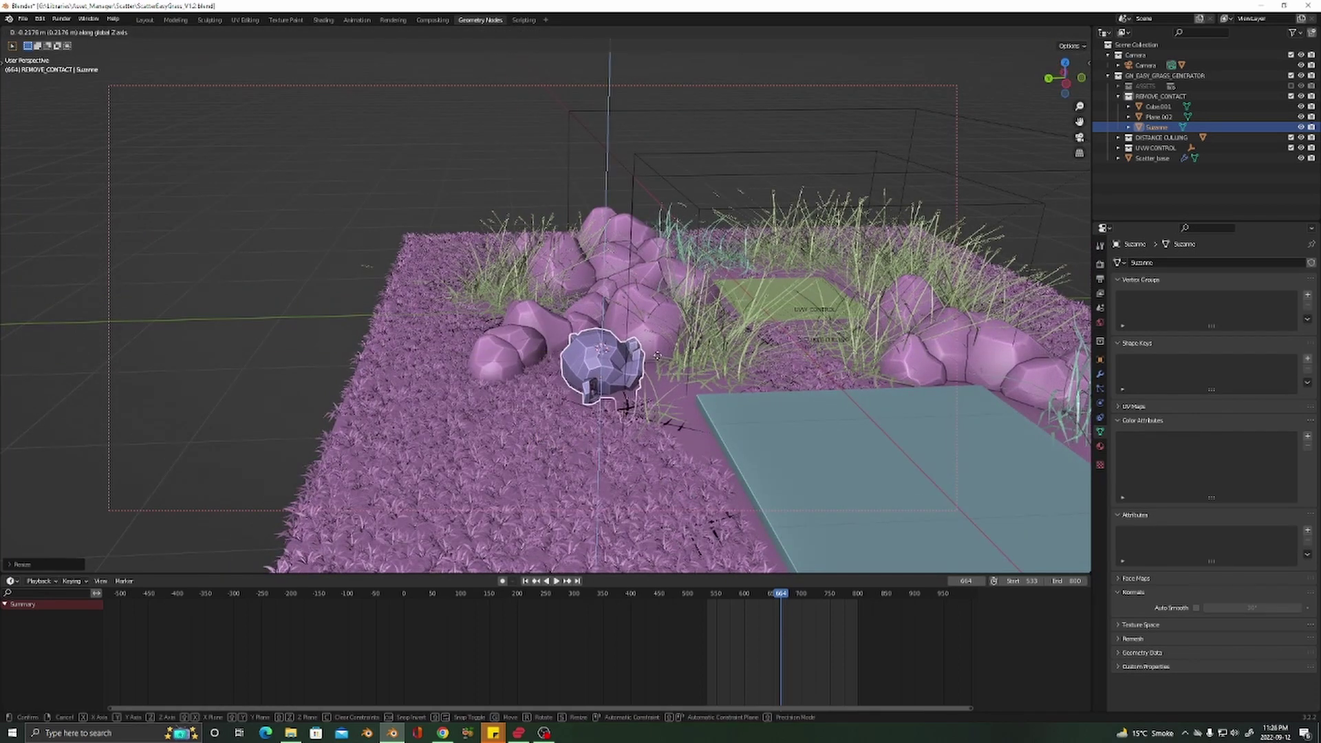
left_click(615, 380)
middle_click_drag(613, 381, 761, 438)
key("g")
key("x")
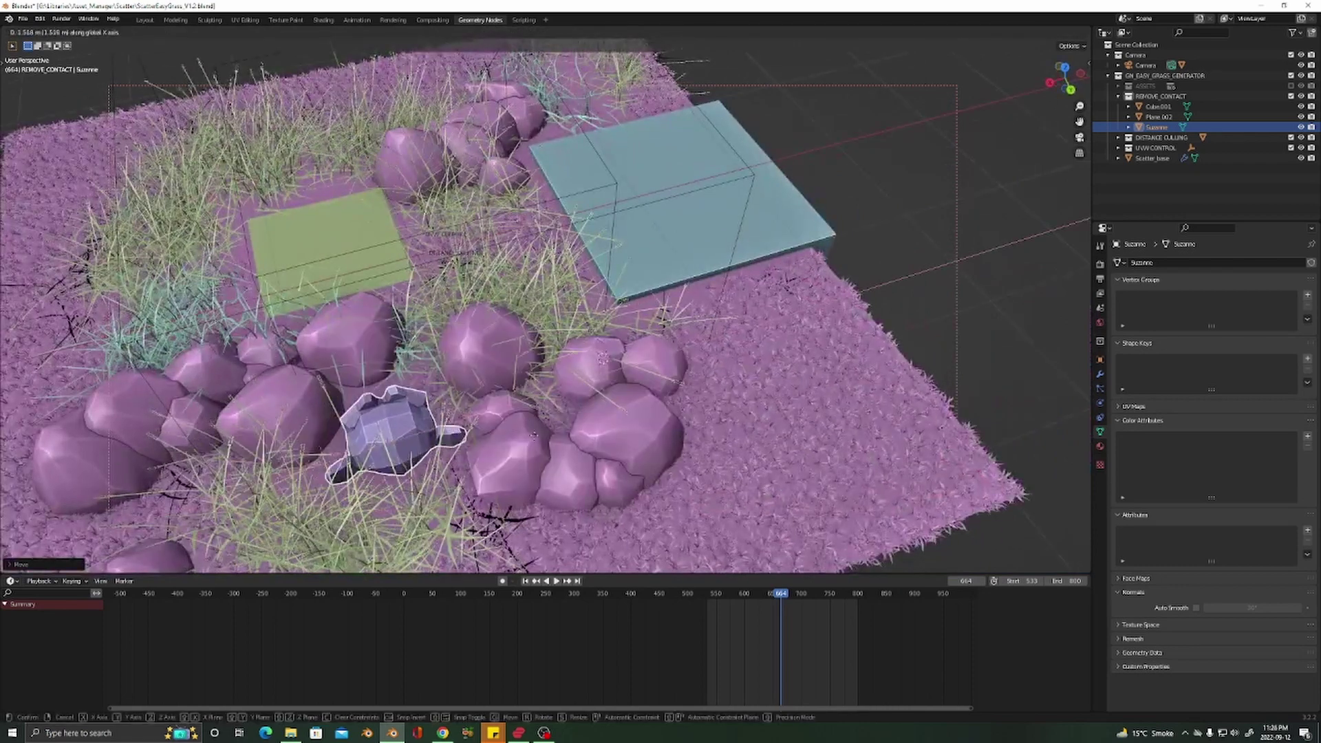
left_click(557, 468)
middle_click_drag(556, 468, 386, 441)
key("g")
key("y")
left_click(671, 438)
scroll(588, 428, "down", 8)
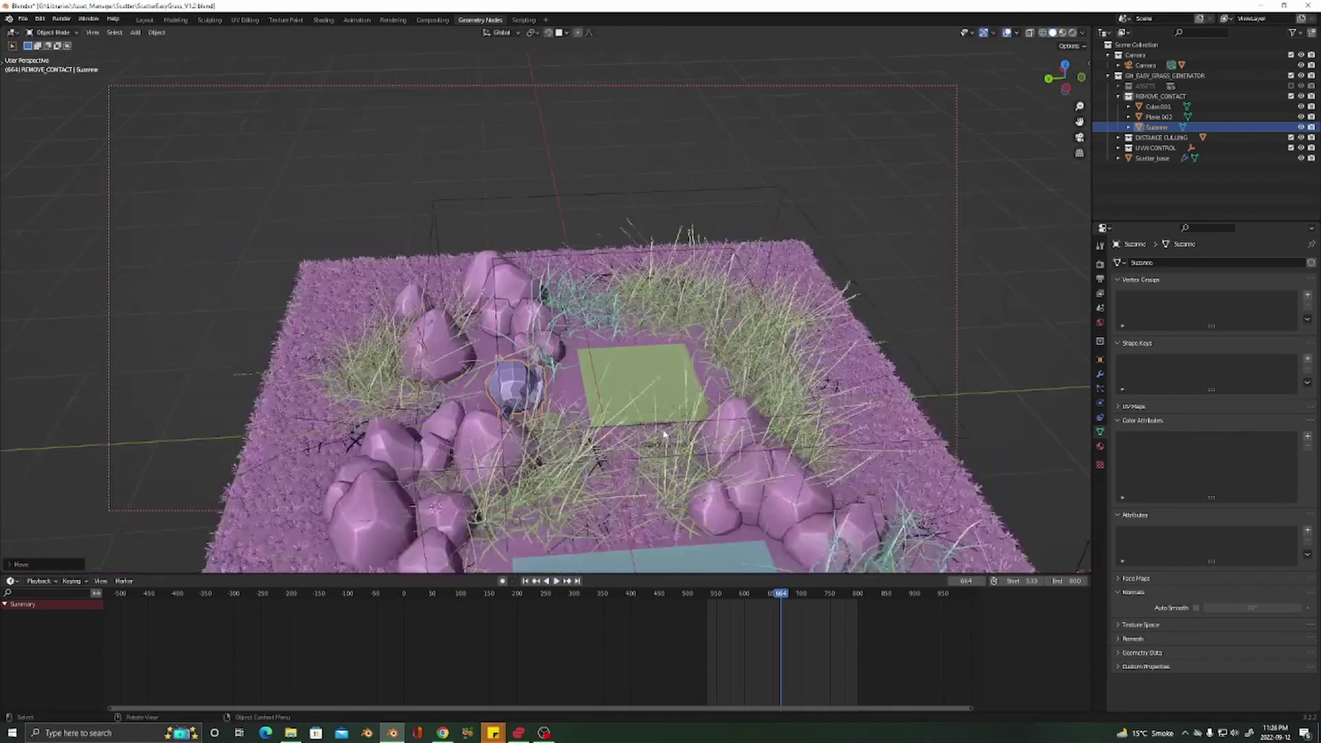
Delete the monkey and the cube from the REMOVE_CONTACT collection, keeping the green plane
left_click(588, 428)
left_click(592, 329, "shift")
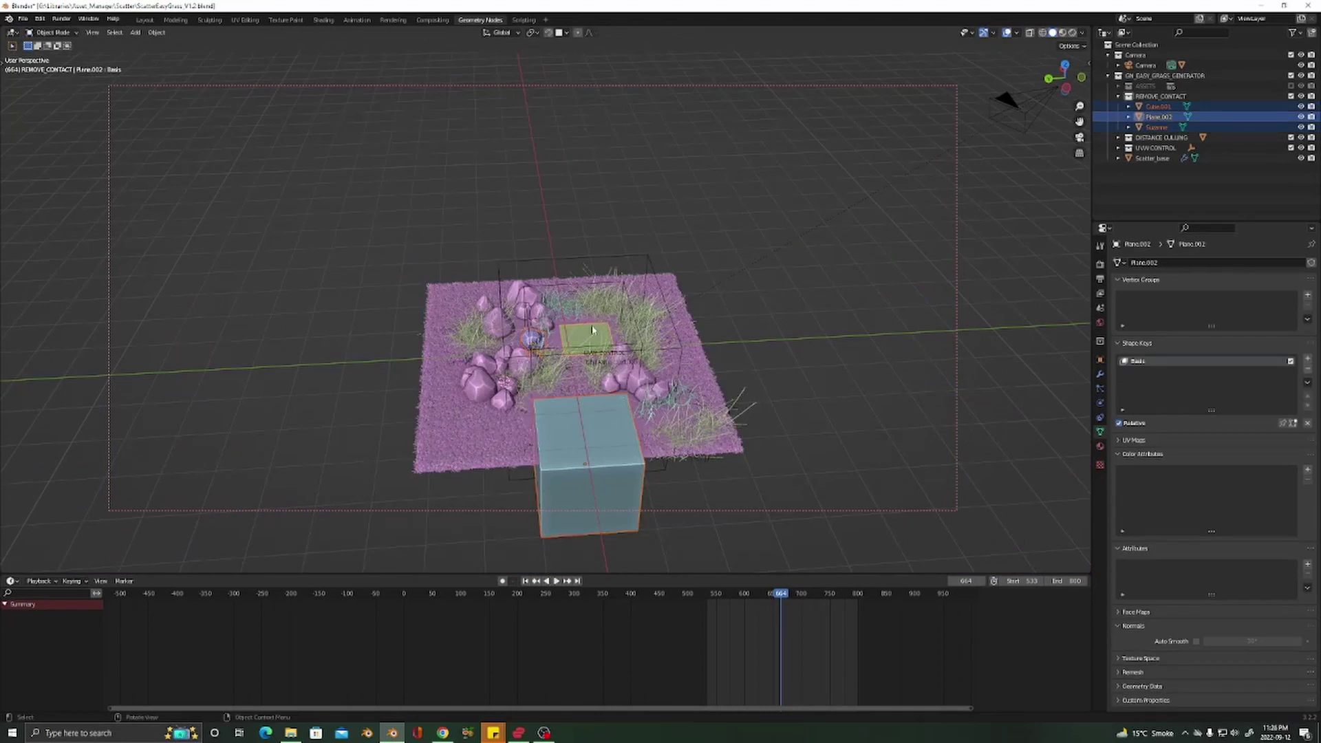
middle_click_drag(555, 325, 680, 369)
left_click(529, 389)
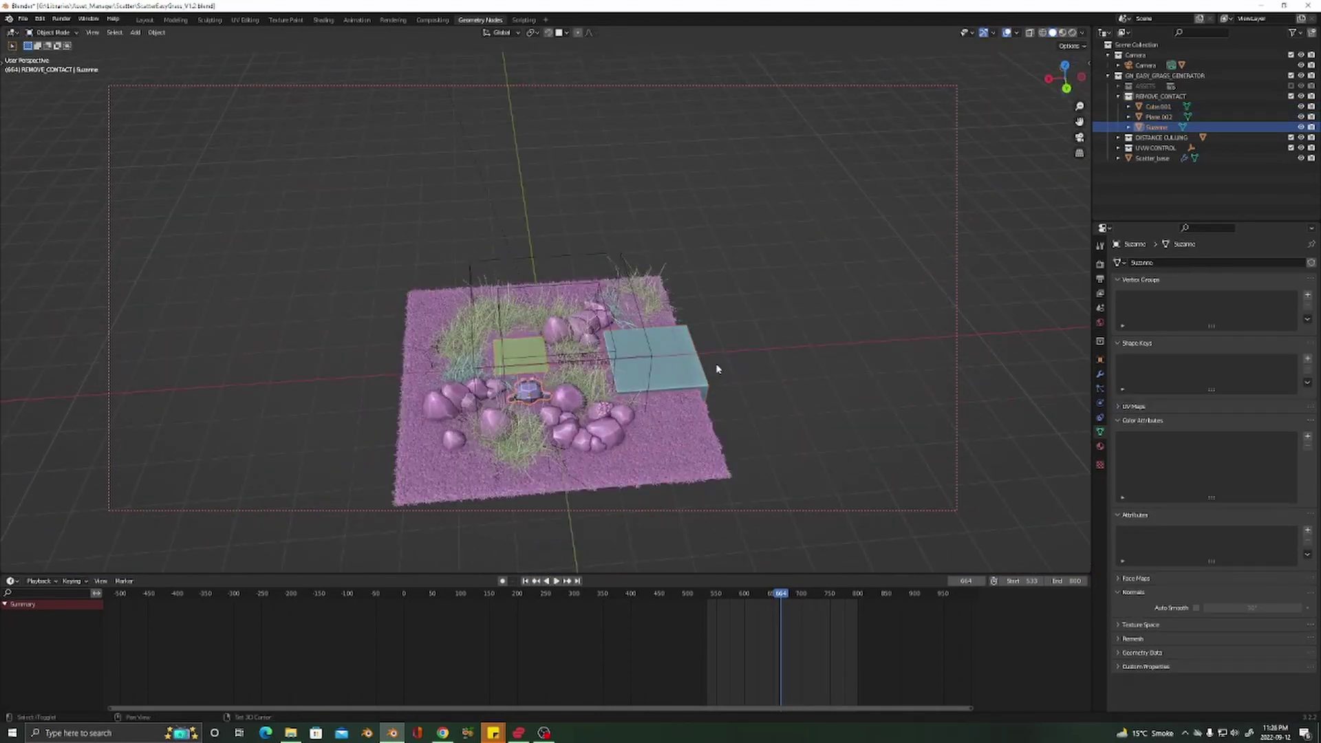
left_click(697, 373, "shift")
key("Delete")
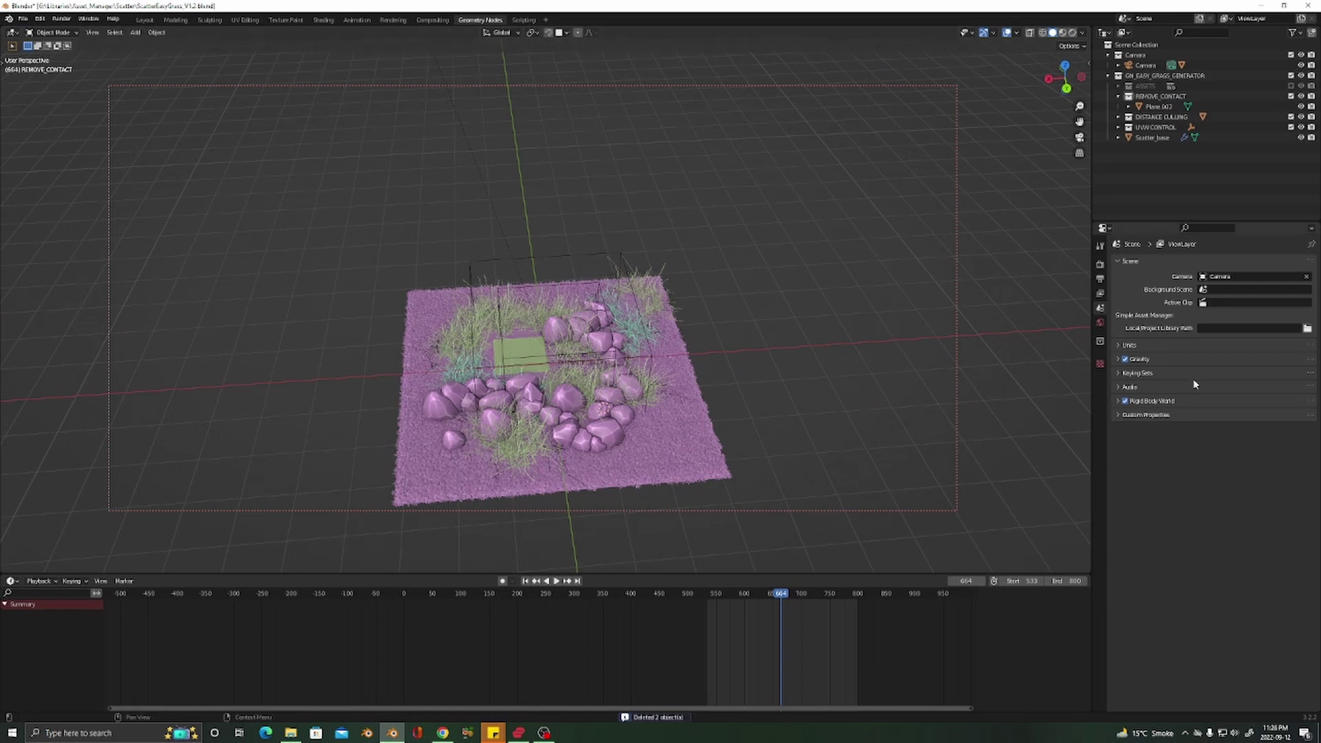
Hide the viewport overlays and set Remove Contact on/off to 0 in Scatter_base's GeometryNodes modifier
left_click(683, 413)
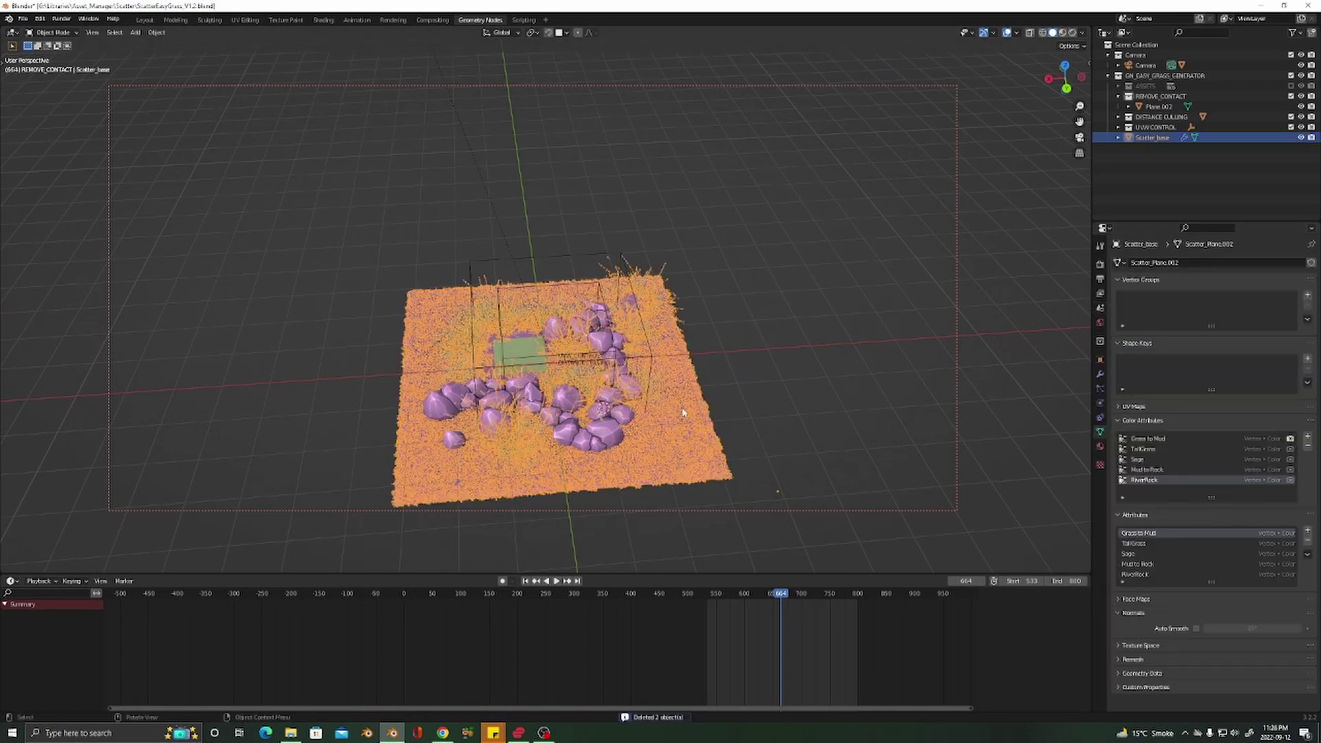
left_click(1004, 33)
left_click(1101, 374)
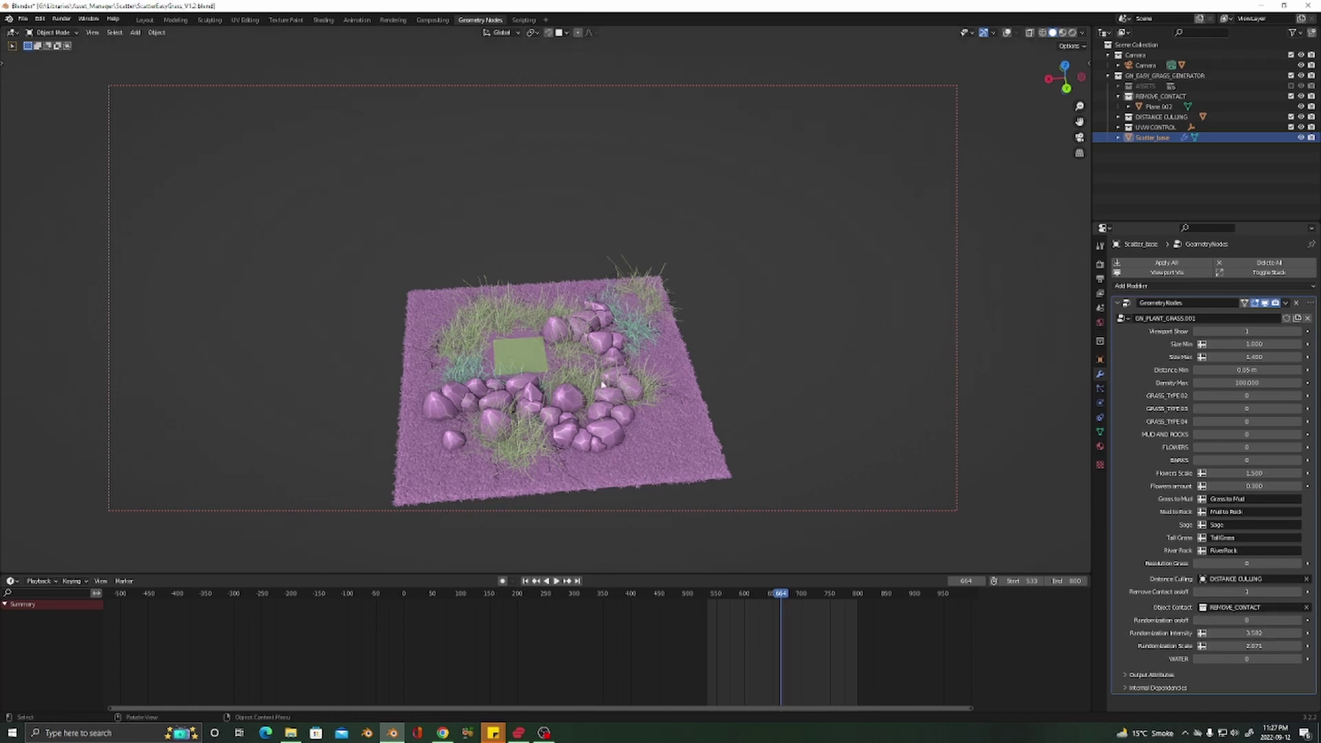
middle_click_drag(575, 378, 623, 387)
scroll(543, 428, "up", 6)
middle_click_drag(543, 427, 556, 215, "shift")
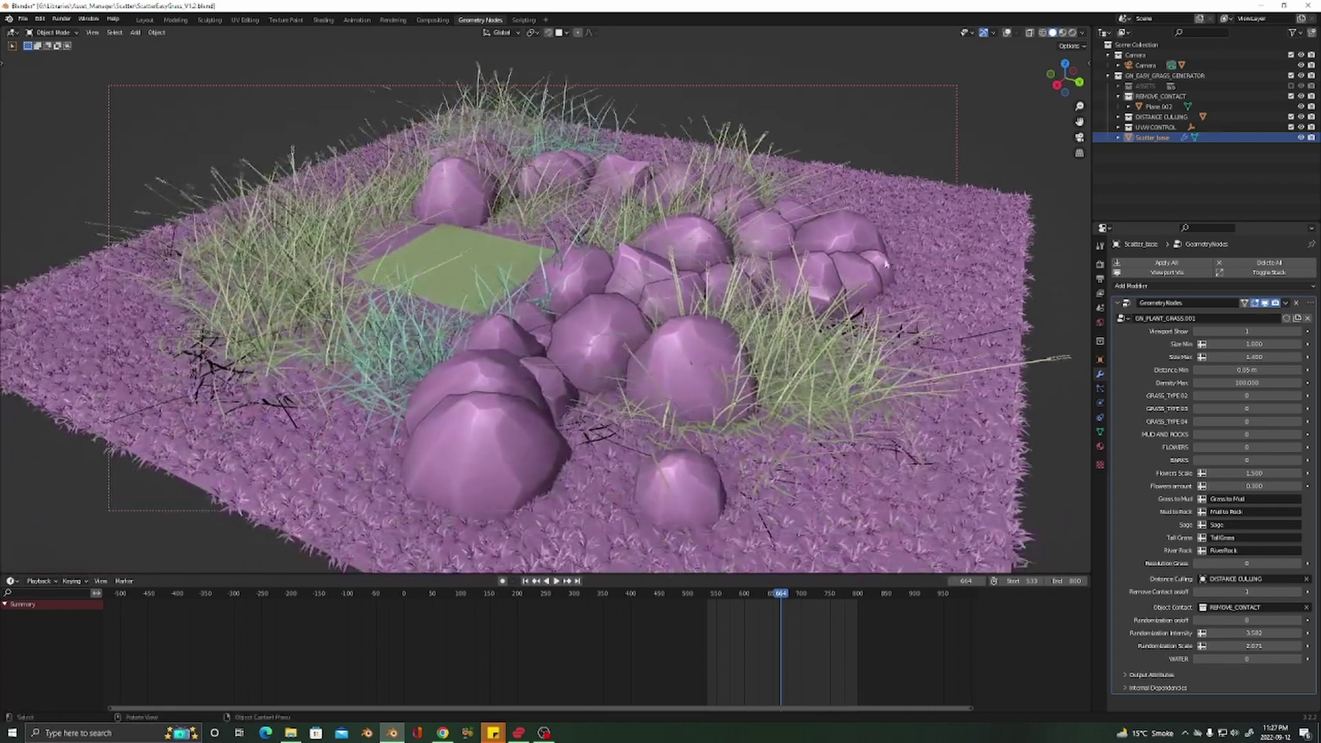
left_click(1198, 594)
middle_click_drag(490, 228, 476, 271)
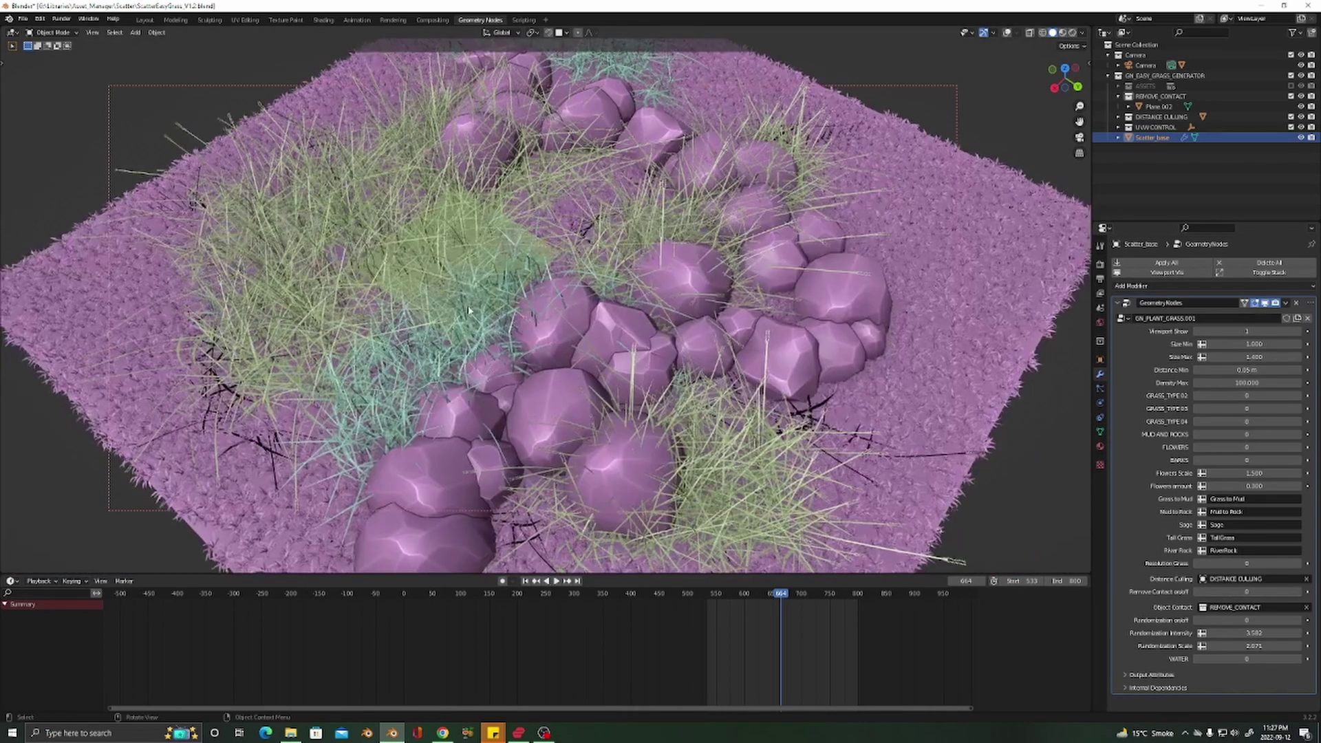
Set Remove Contact on/off and Randomization on/off both to 1 in Scatter_base's GeometryNodes modifier
scroll(477, 270, "down", 5)
scroll(477, 271, "up", 3)
scroll(544, 279, "down", 5)
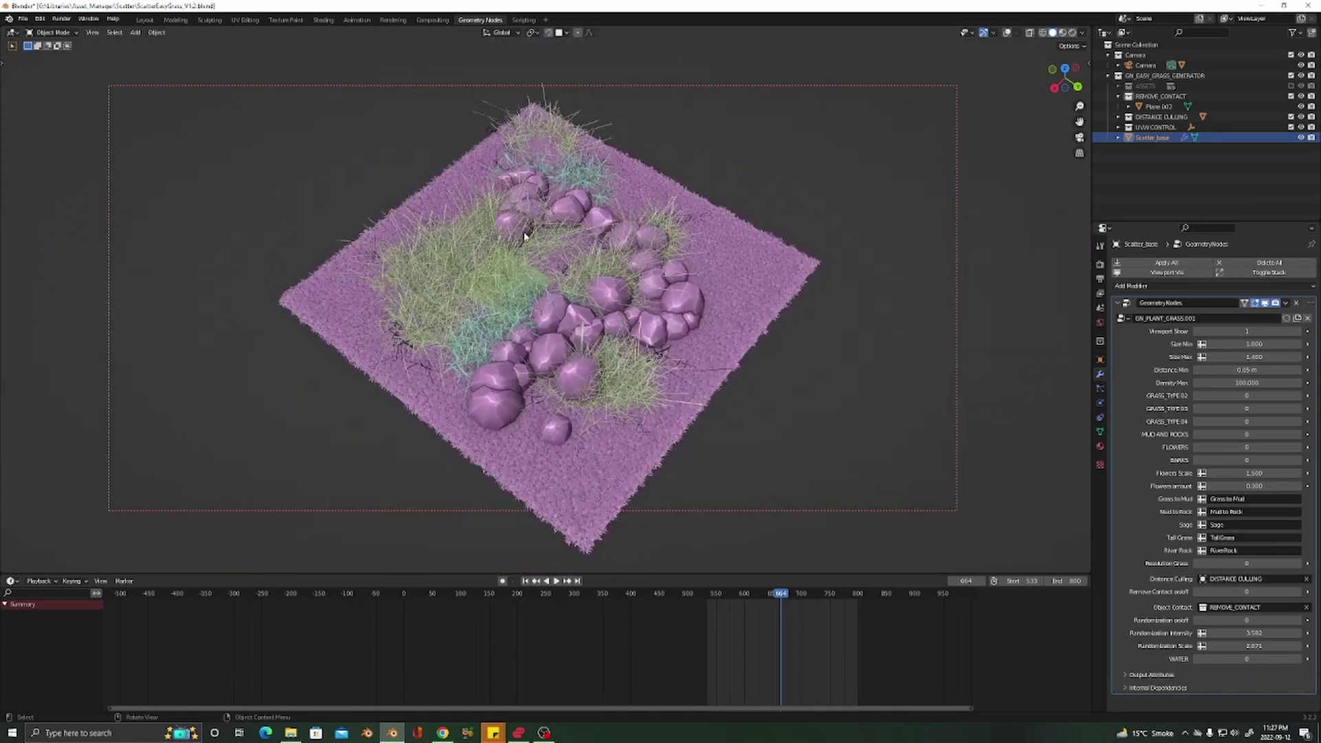
middle_click_drag(530, 233, 494, 196)
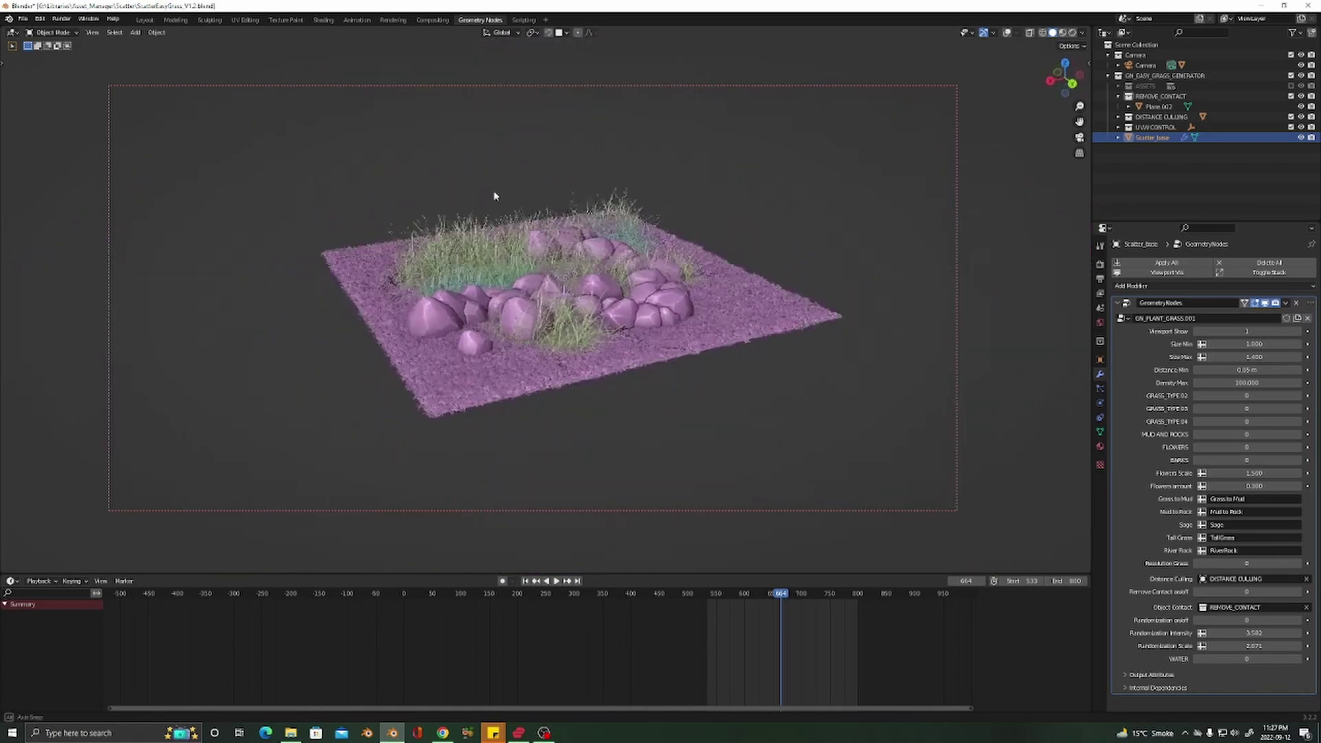
left_click(1299, 592)
middle_click_drag(475, 389, 523, 315)
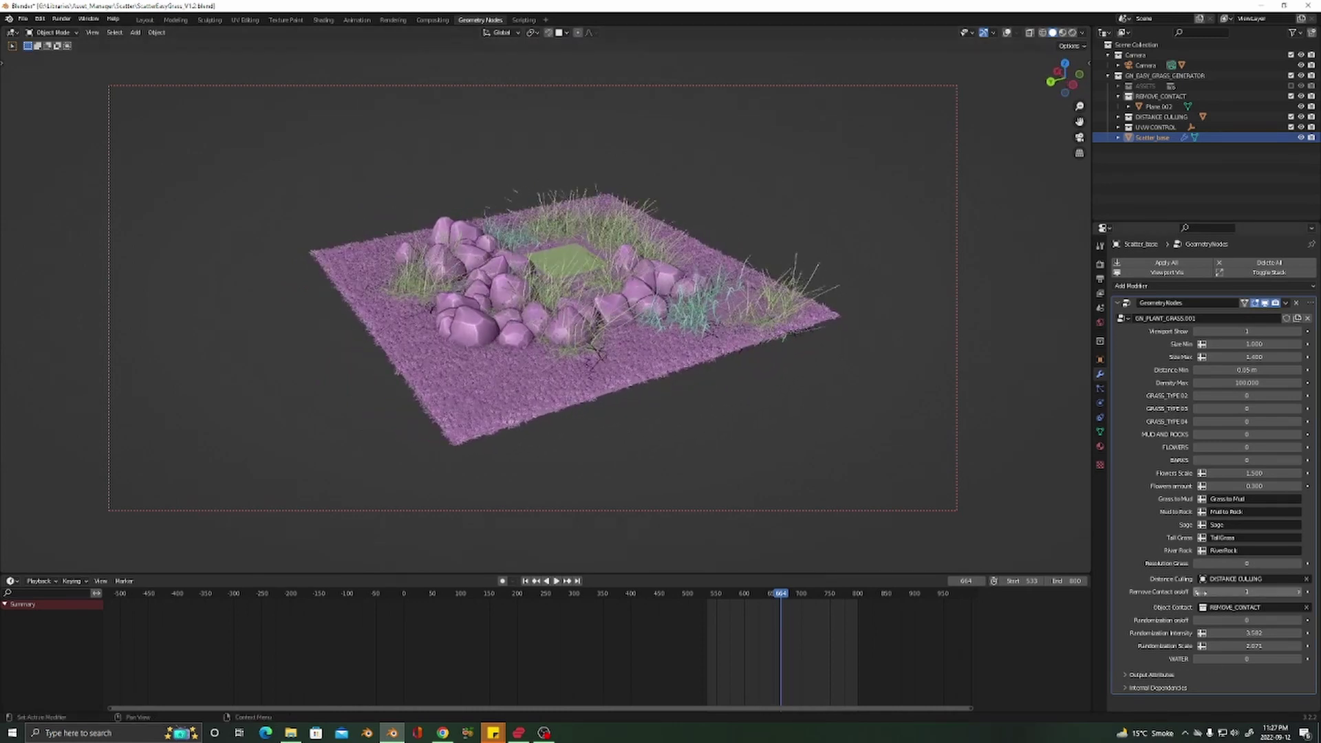
left_click(1298, 593)
left_click(1298, 593)
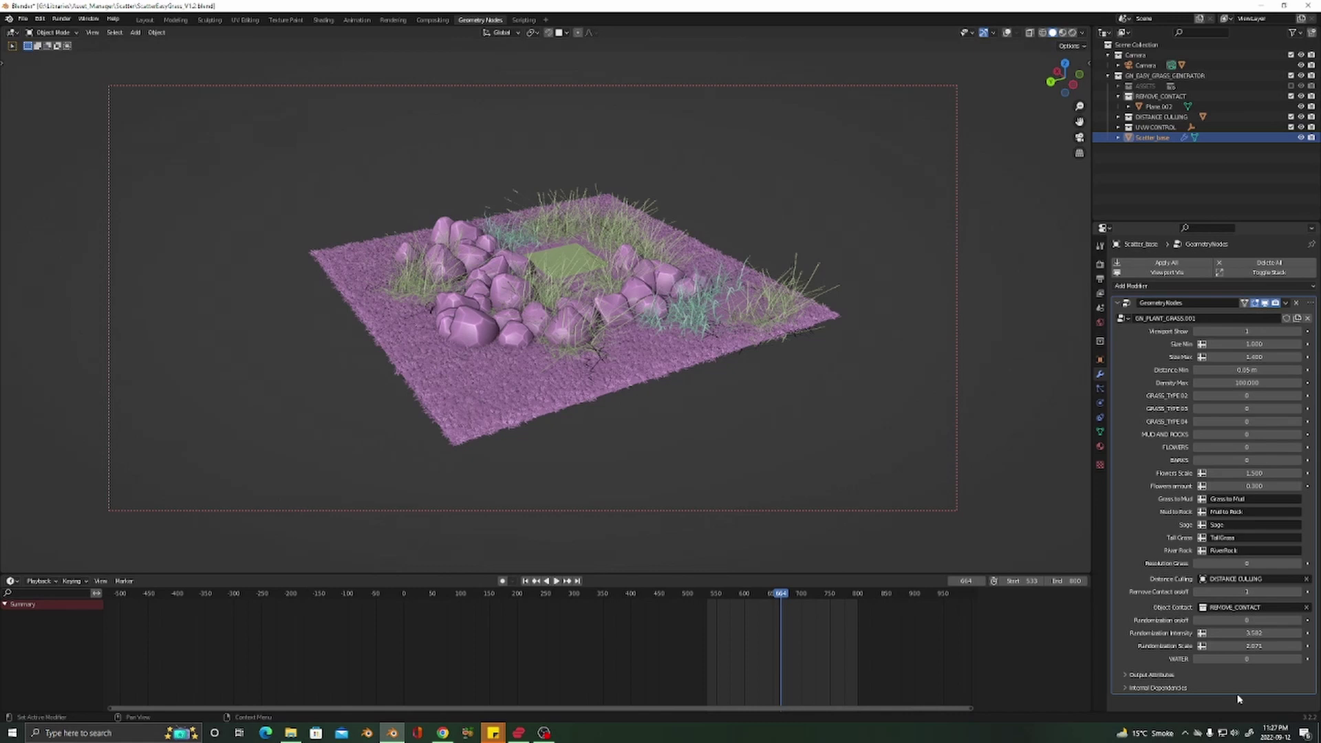
left_click(1298, 620)
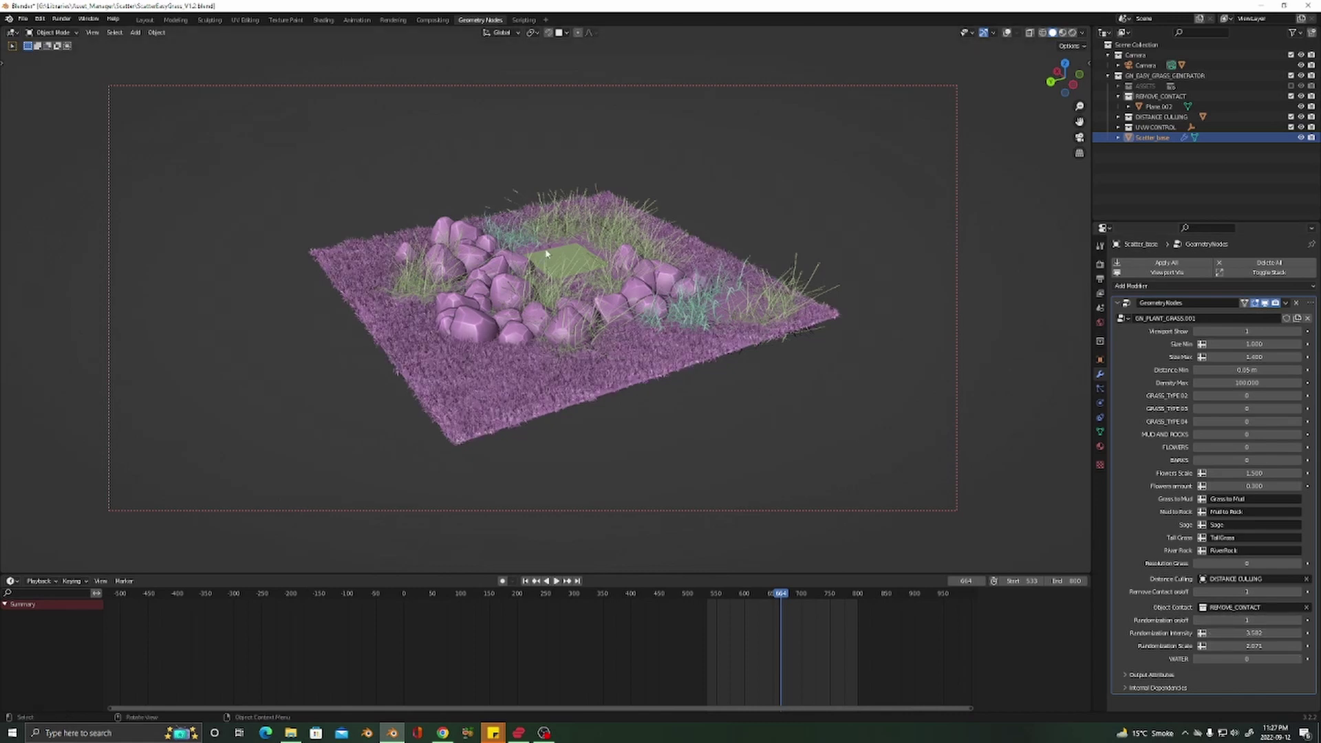
Move the green contact plane along Y and X onto the grass just outside the rocks, and reselect Scatter_base
left_click(561, 255)
middle_click_drag(563, 256, 541, 290)
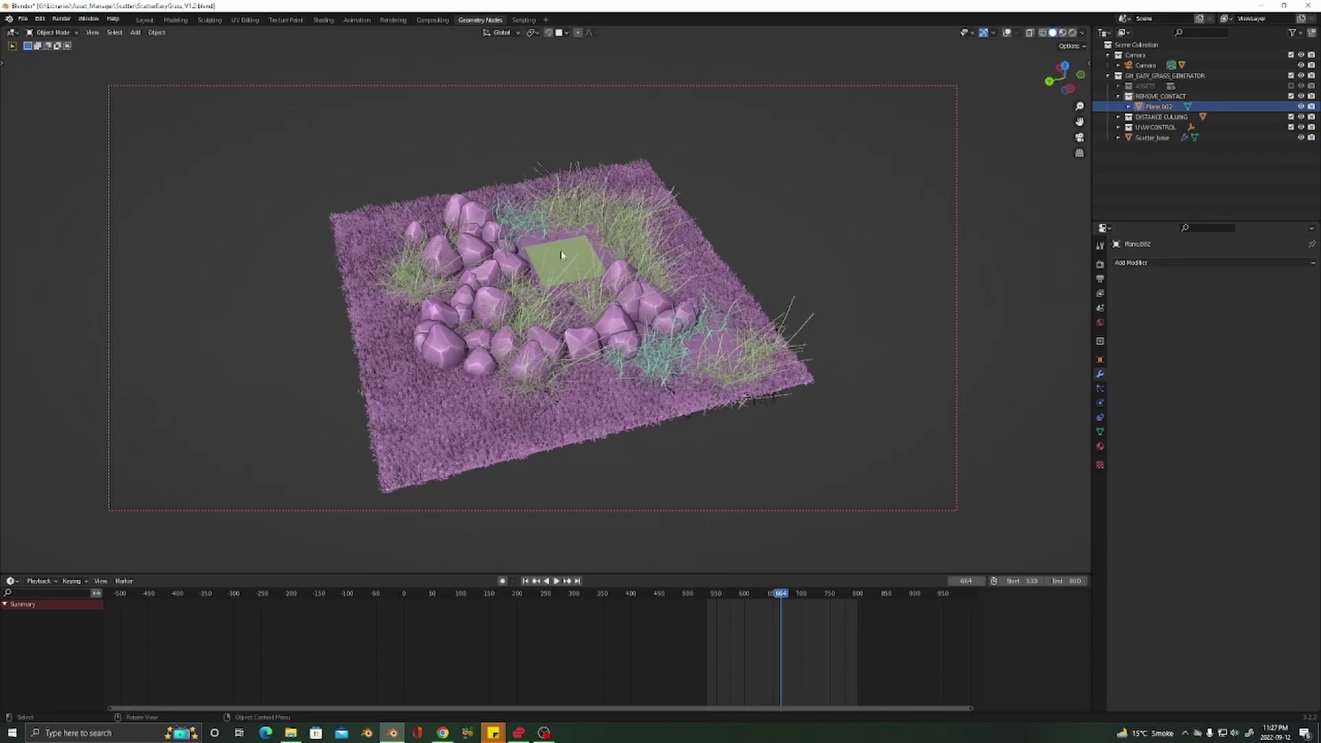
key("g")
key("y")
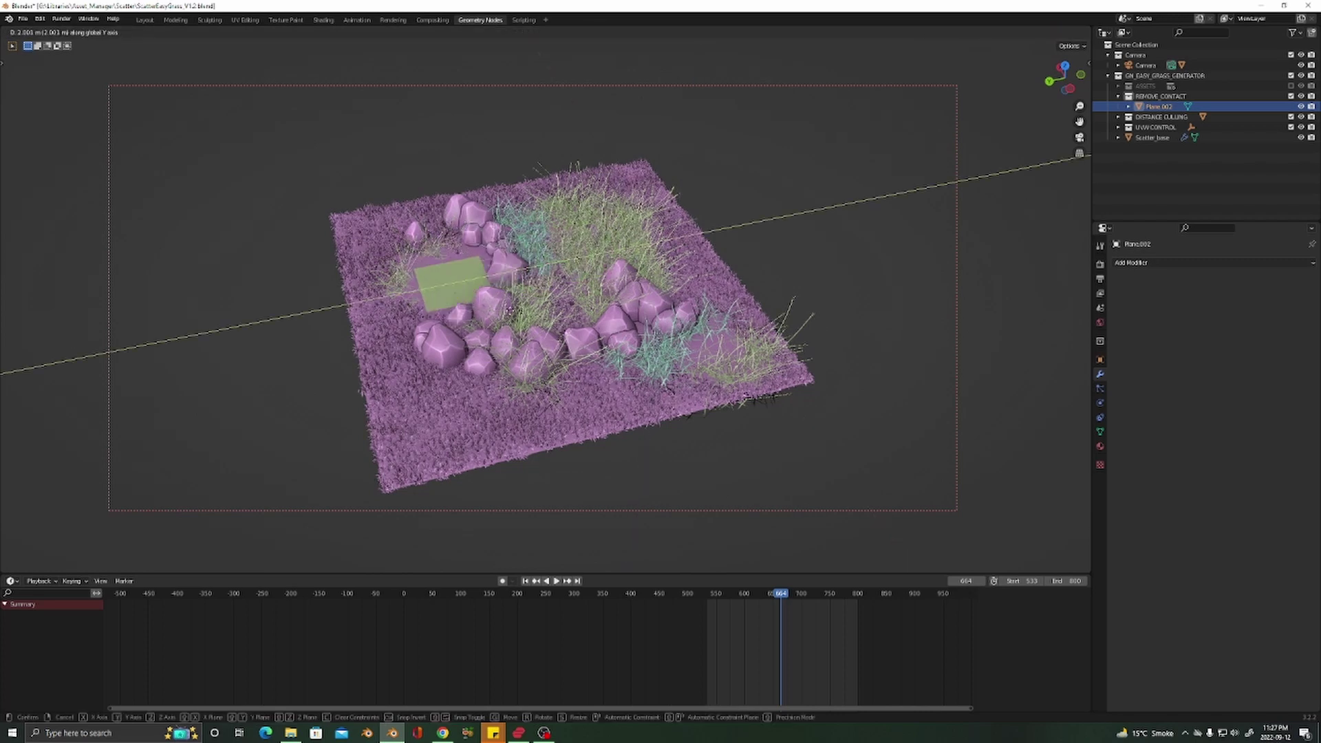
key("x")
left_click(526, 399)
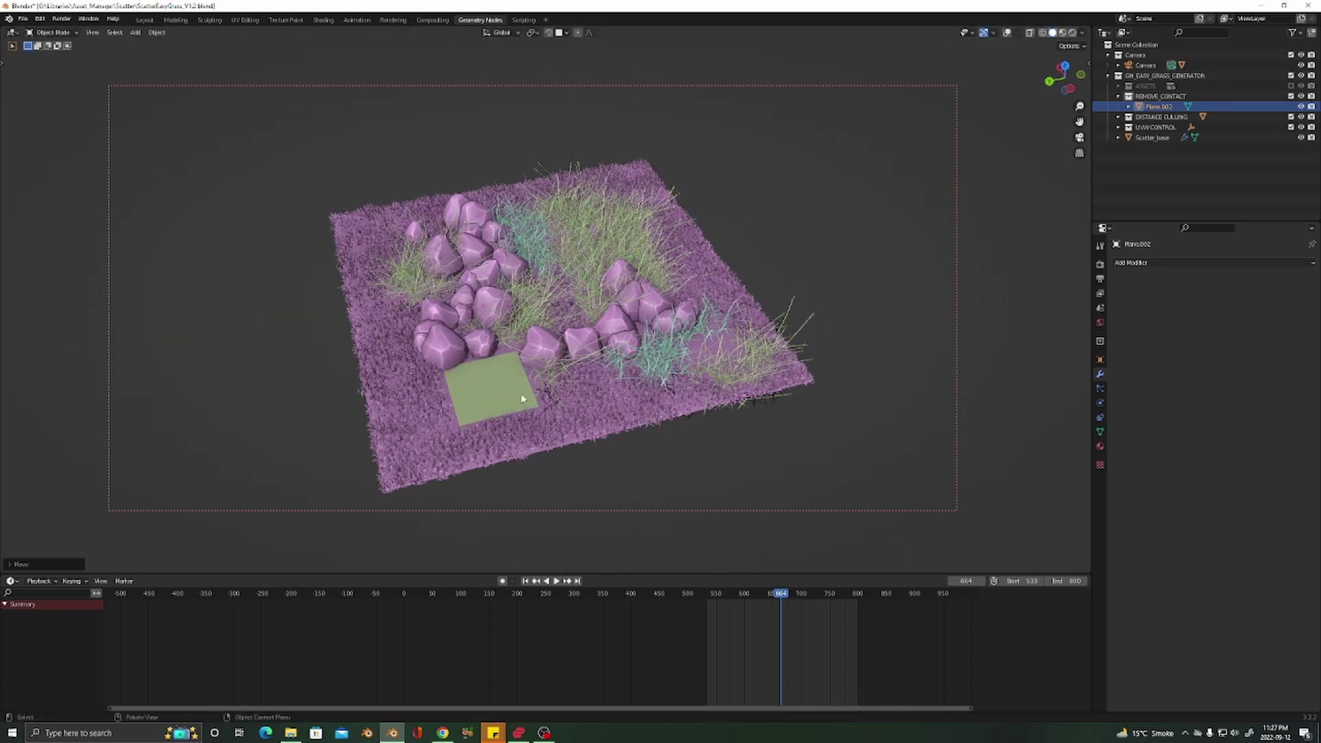
middle_click_drag(526, 399, 585, 377)
left_click(586, 379)
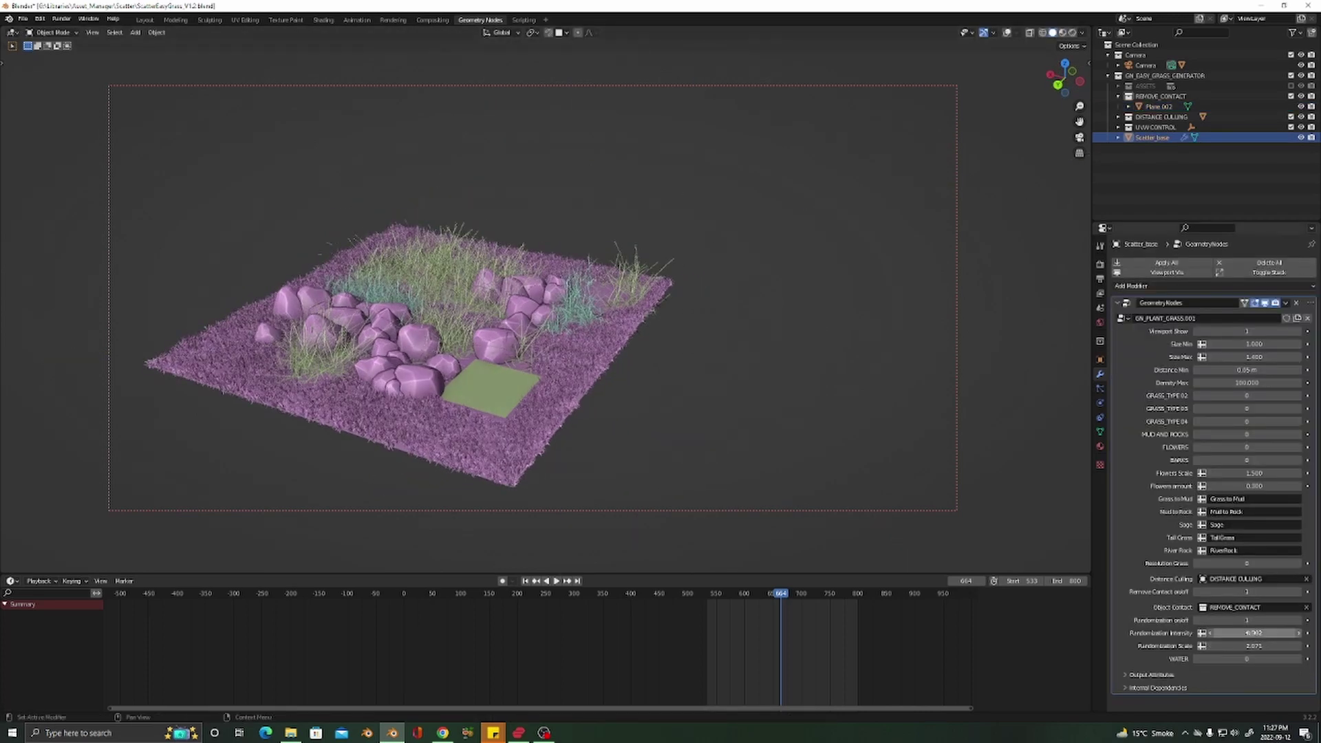
Try a higher Randomization Intensity in the GeometryNodes modifier
left_click_drag(1252, 634, 1300, 633)
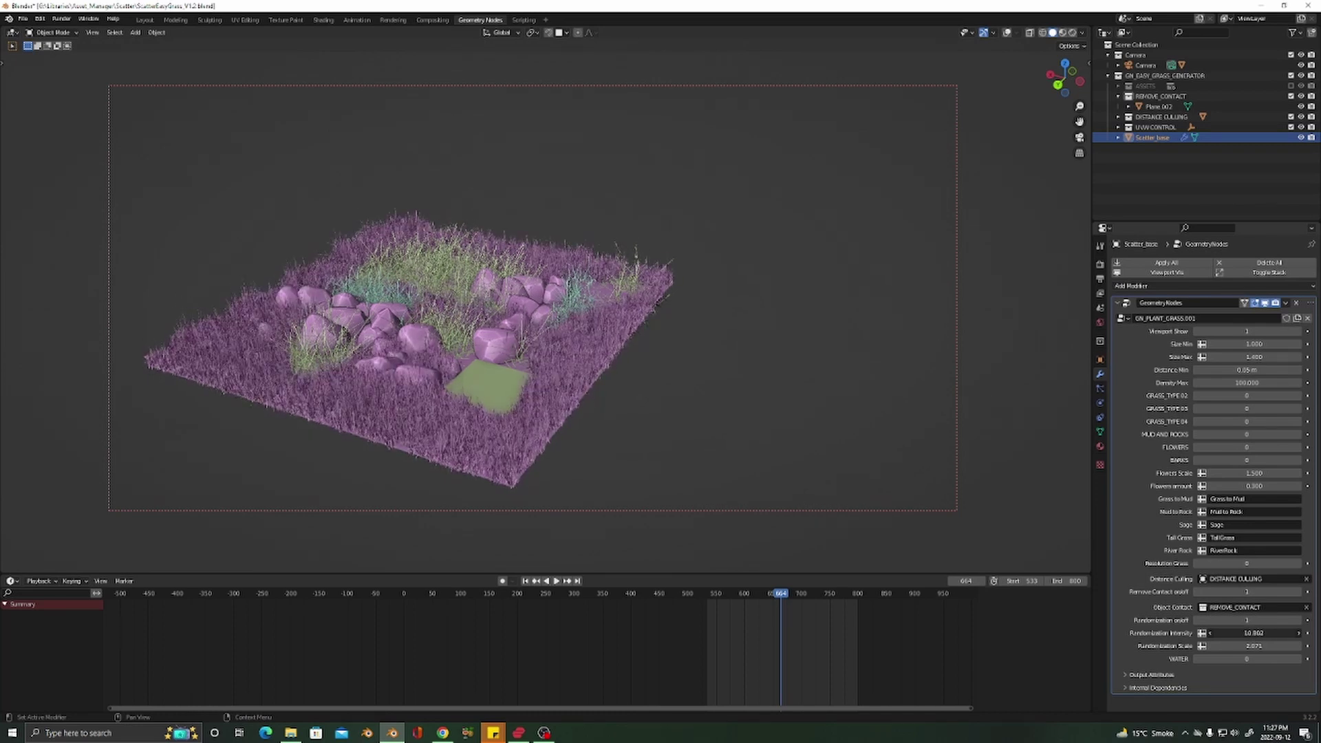
key("Escape")
middle_click_drag(530, 445, 519, 399)
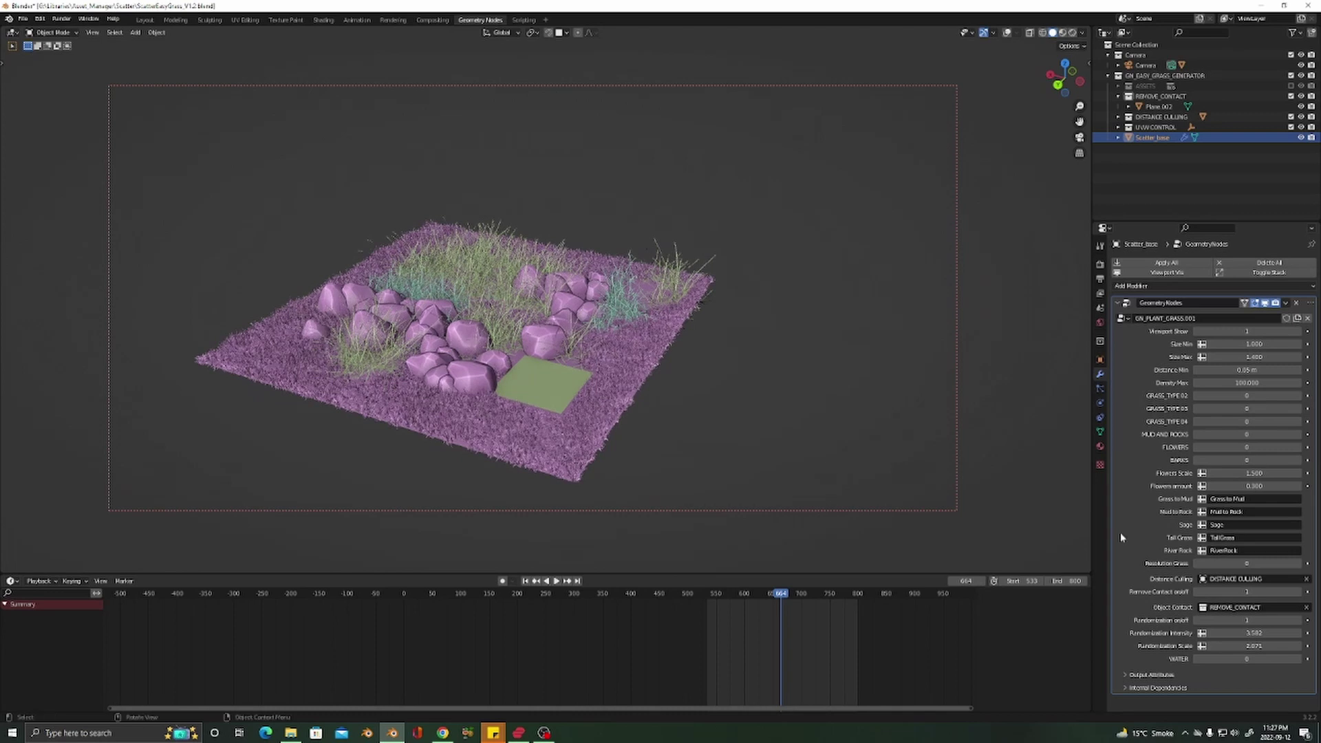
Vertex paint the RiverRock color attribute black over the whole ground with an enlarged brush to remove the rocks
left_click(1101, 432)
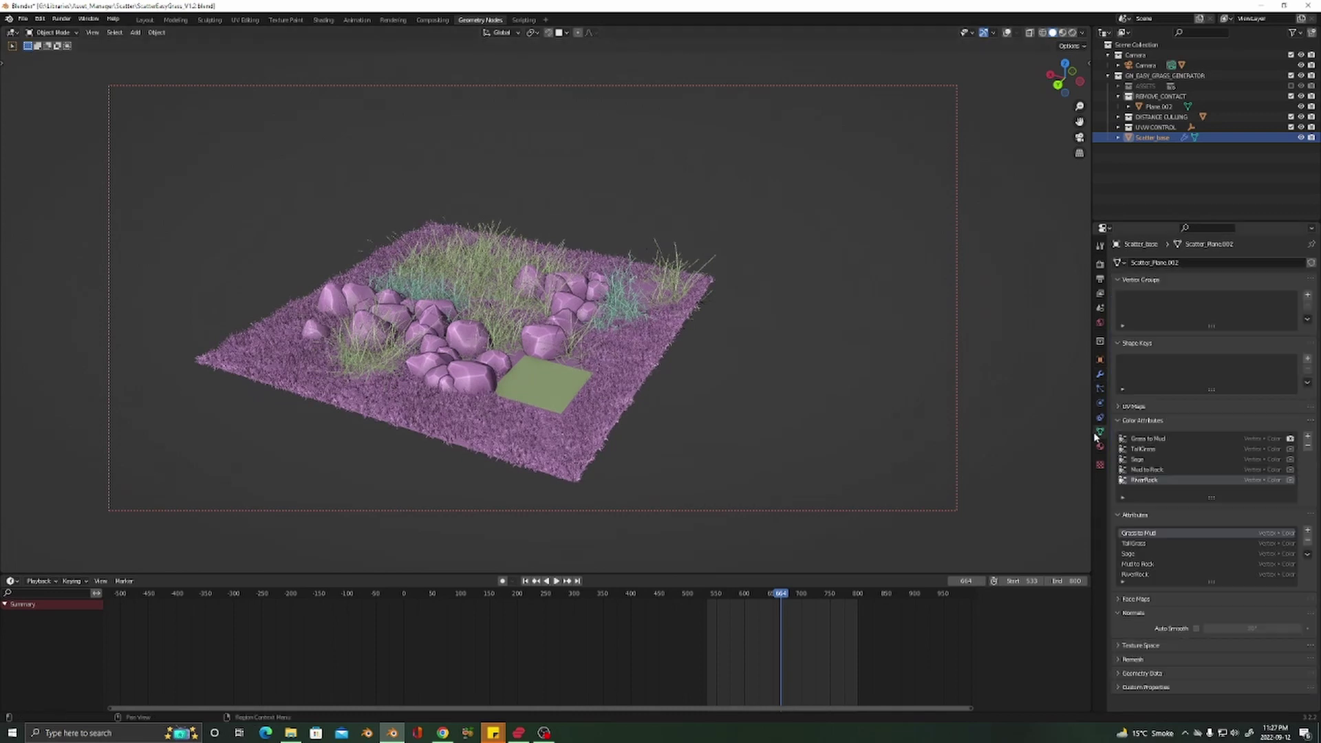
left_click(1145, 481)
middle_click_drag(486, 404, 462, 416)
key("ctrl+Tab")
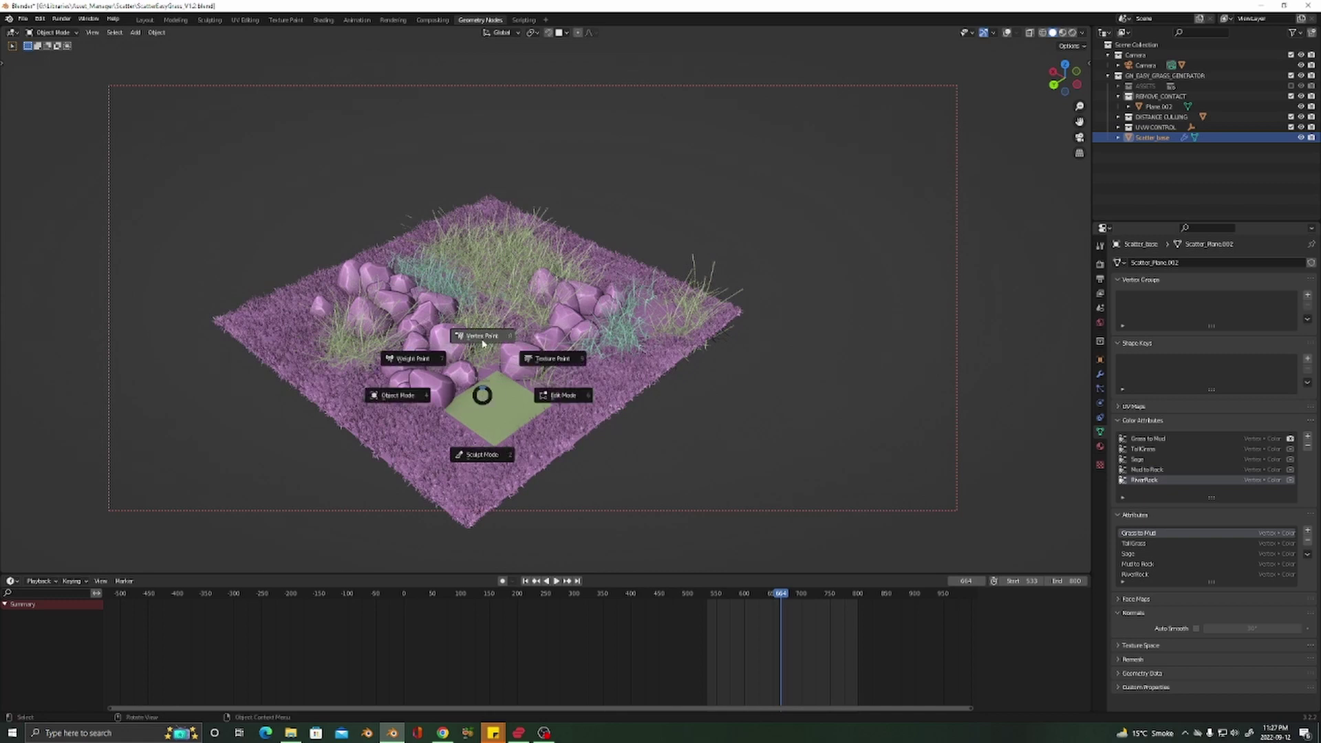
left_click(481, 336)
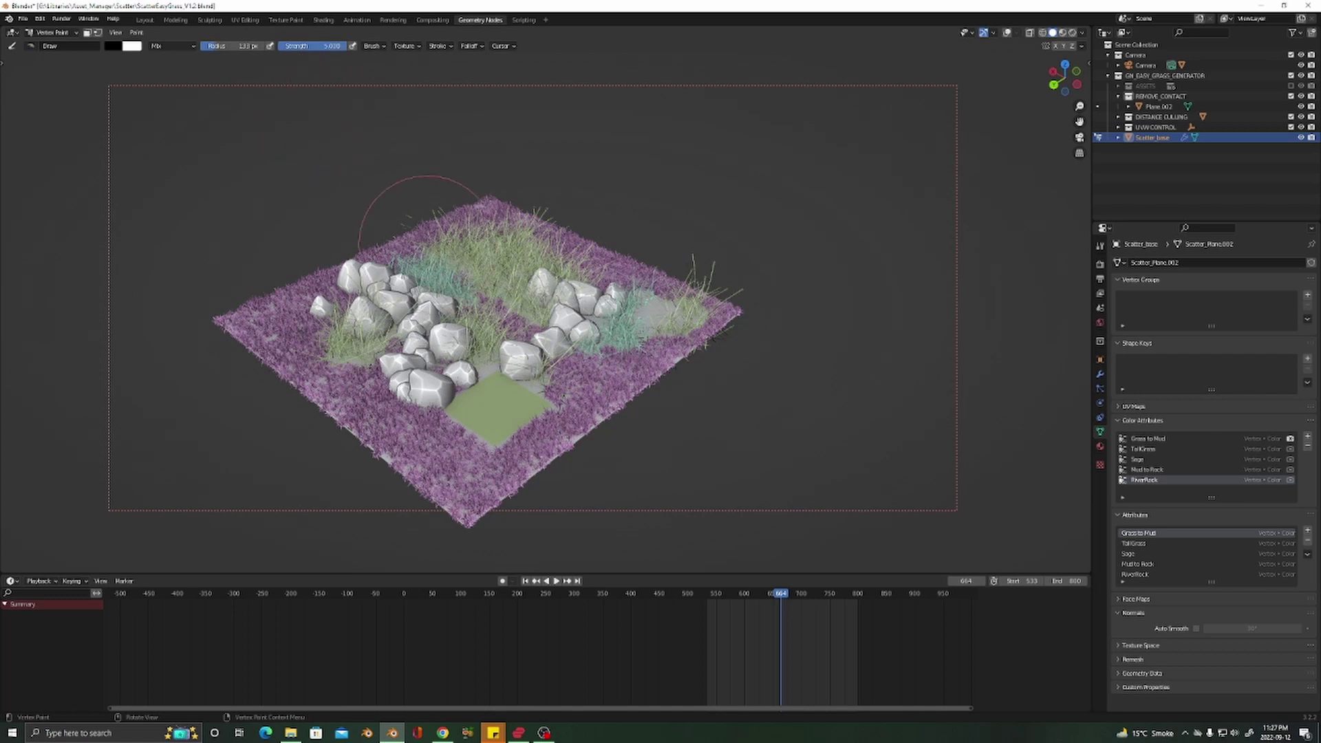
key("f")
left_click(741, 339)
mouse_move(627, 340)
left_mouse_down()
mouse_move(466, 274)
mouse_move(433, 423)
left_mouse_up()
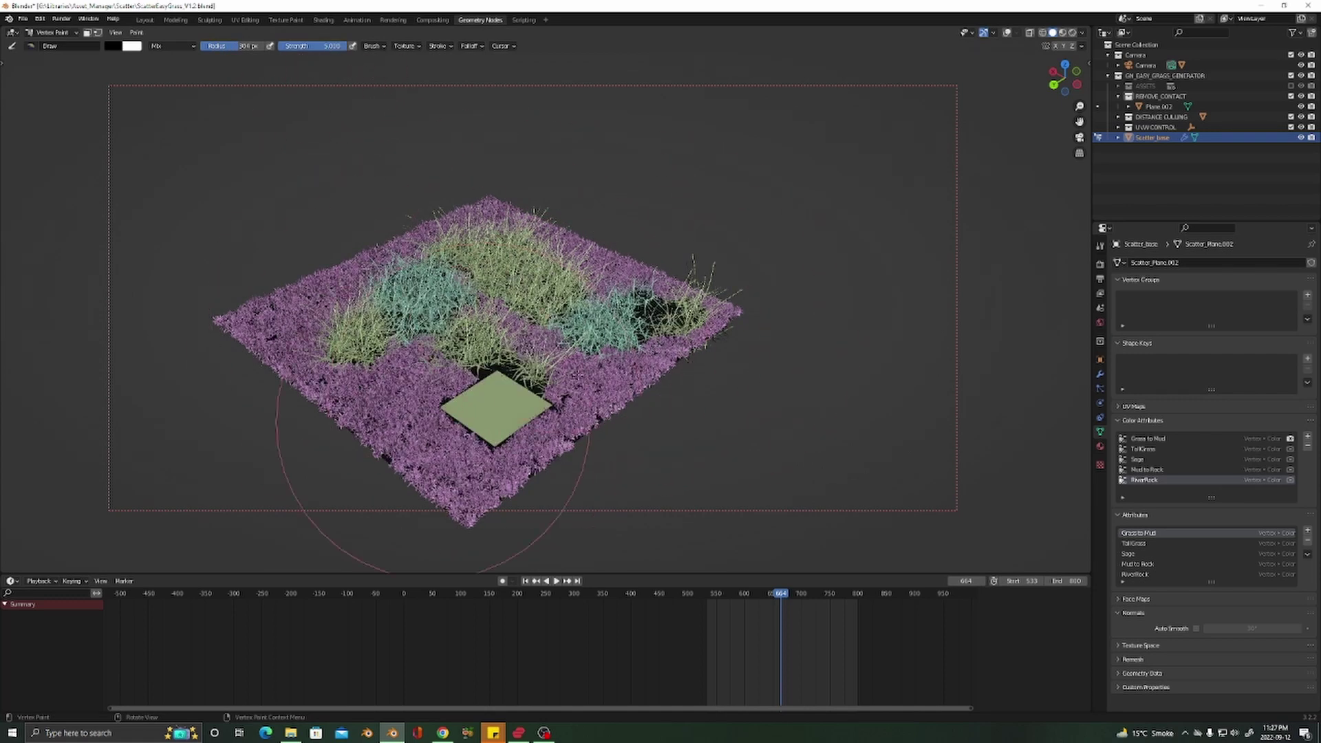
Paint the Sage and TallGrass color attributes black to clear those plants, and return to Object Mode
left_click(1146, 460)
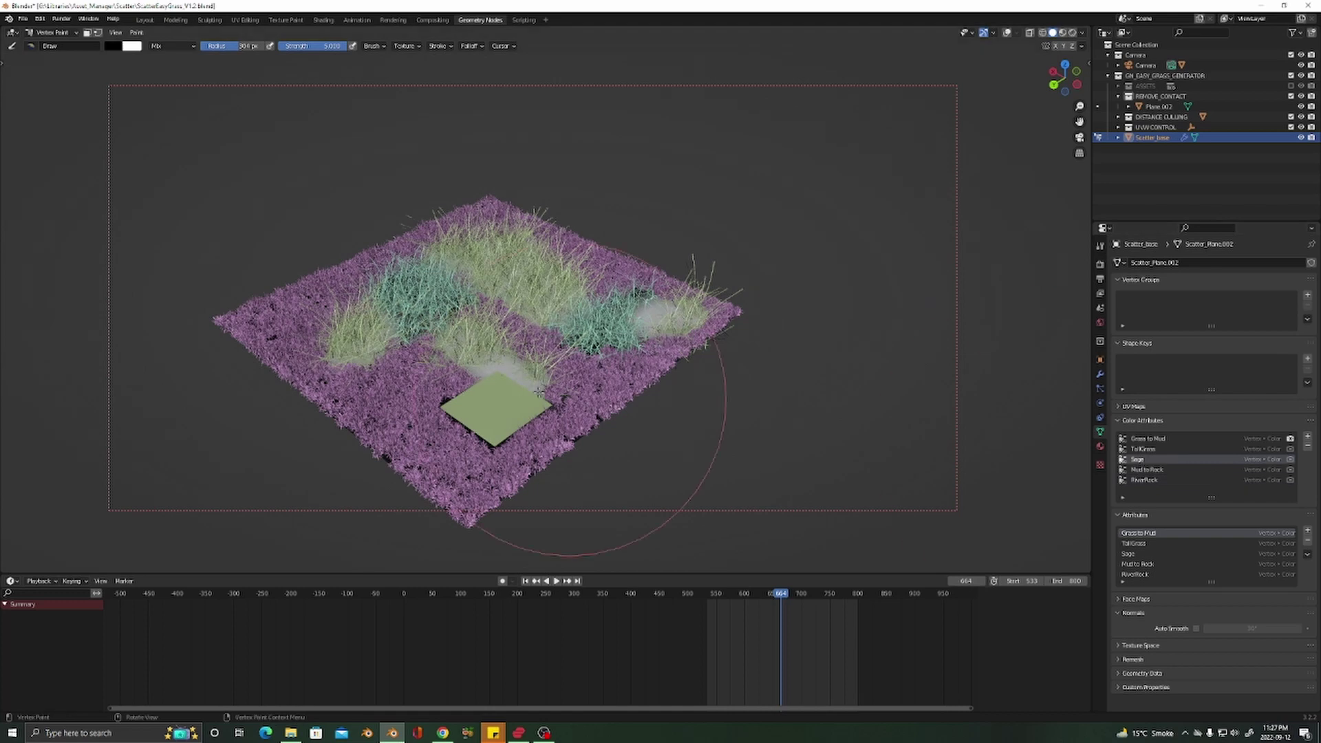
left_click(1144, 449)
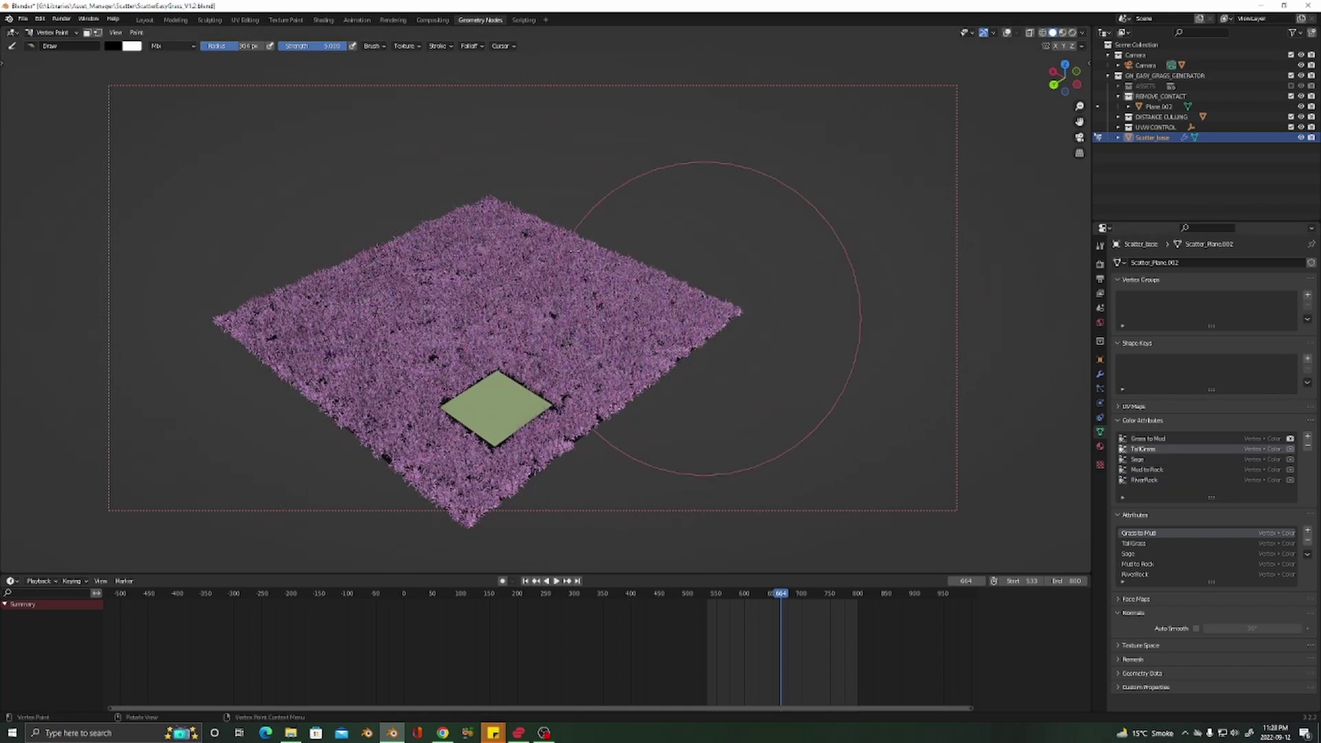
key("ctrl+Tab")
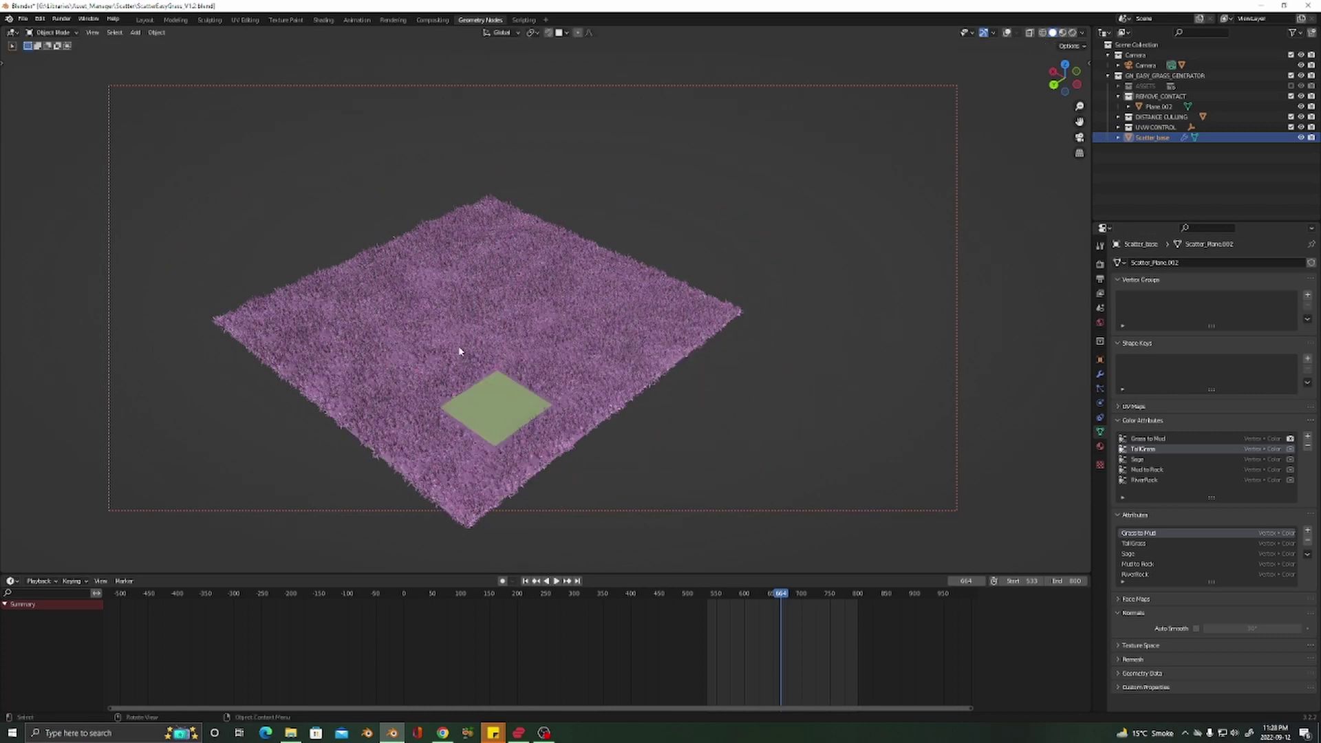
middle_click_drag(514, 352, 655, 339, "shift")
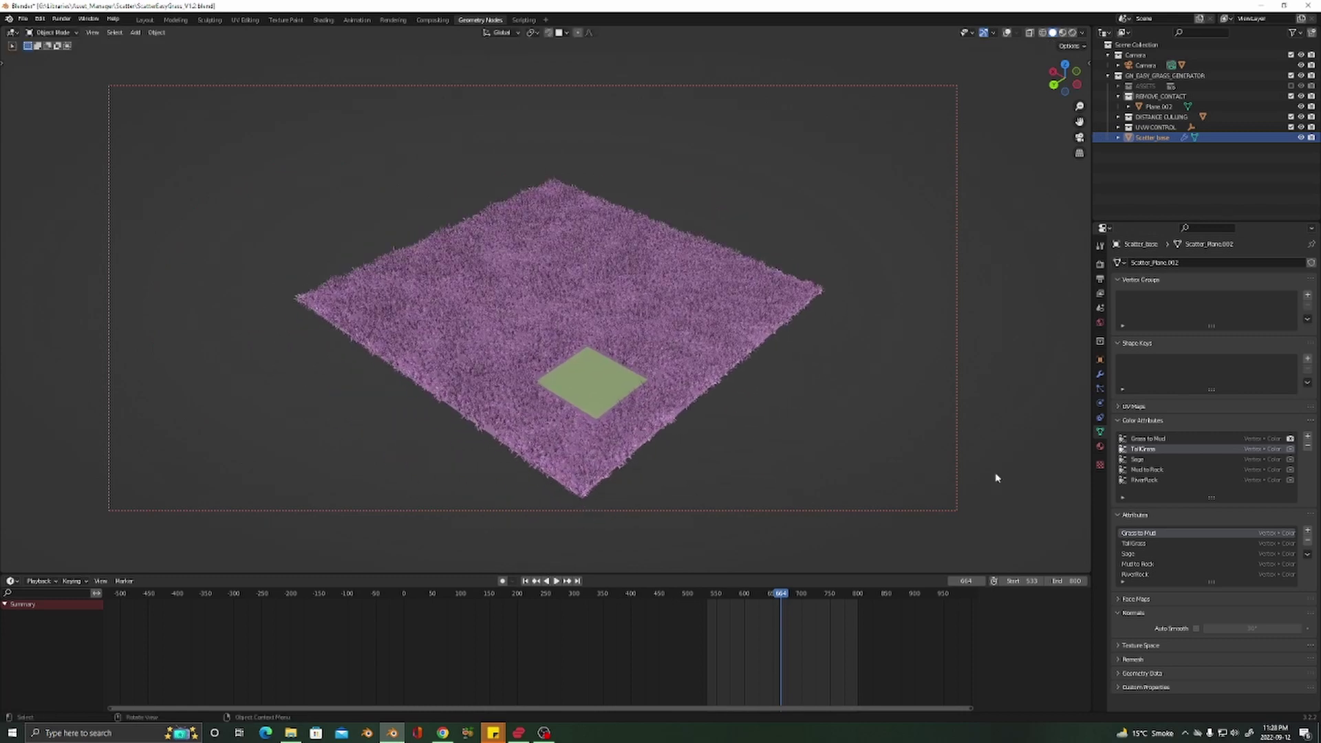
Set WATER to 1 in the GeometryNodes modifier and check the ground in Rendered viewport shading
left_click(1100, 375)
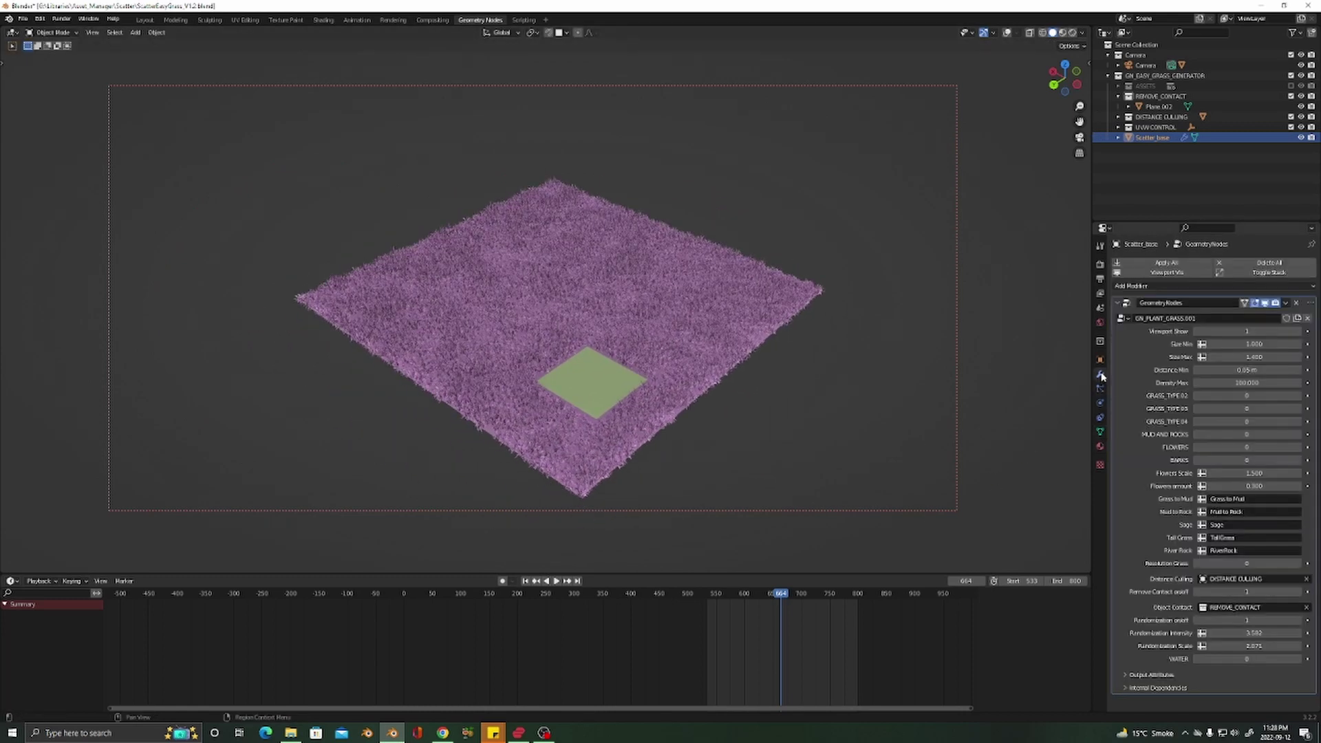
middle_click_drag(544, 364, 675, 357)
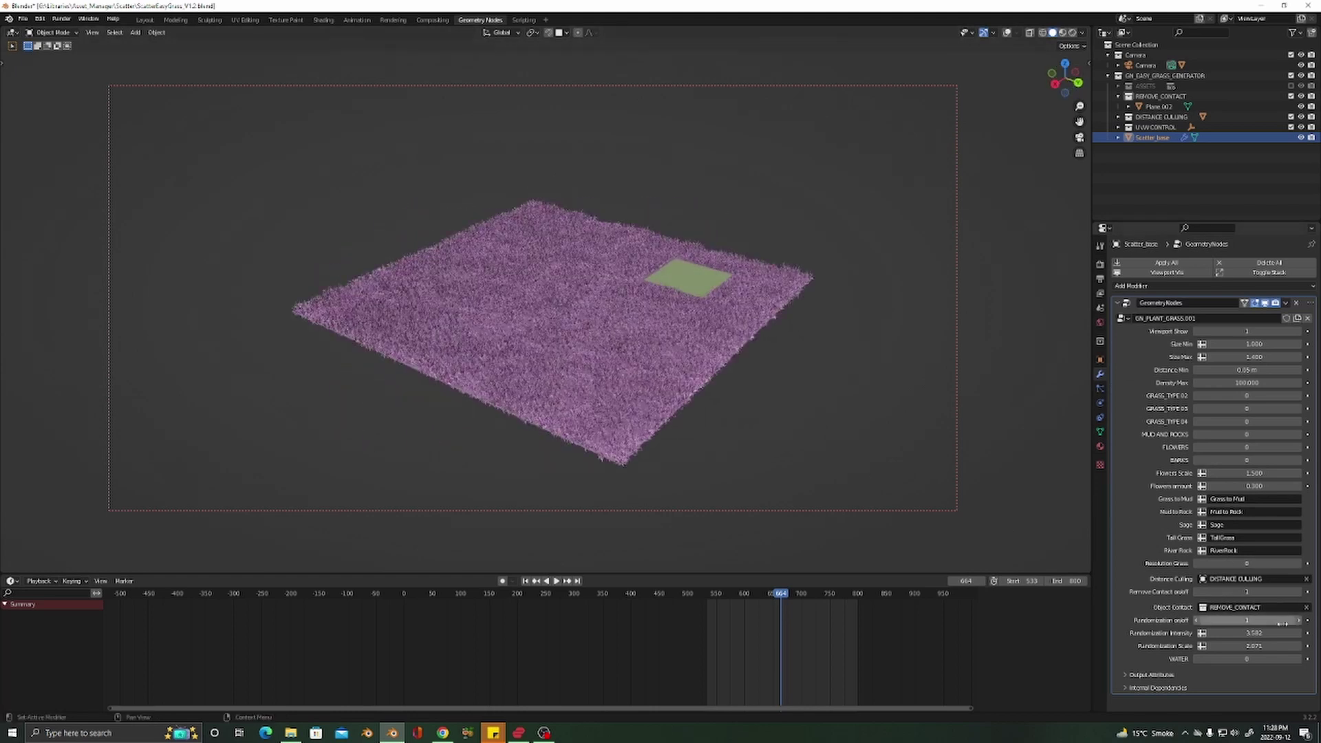
left_click(1301, 661)
middle_click_drag(725, 383, 633, 400)
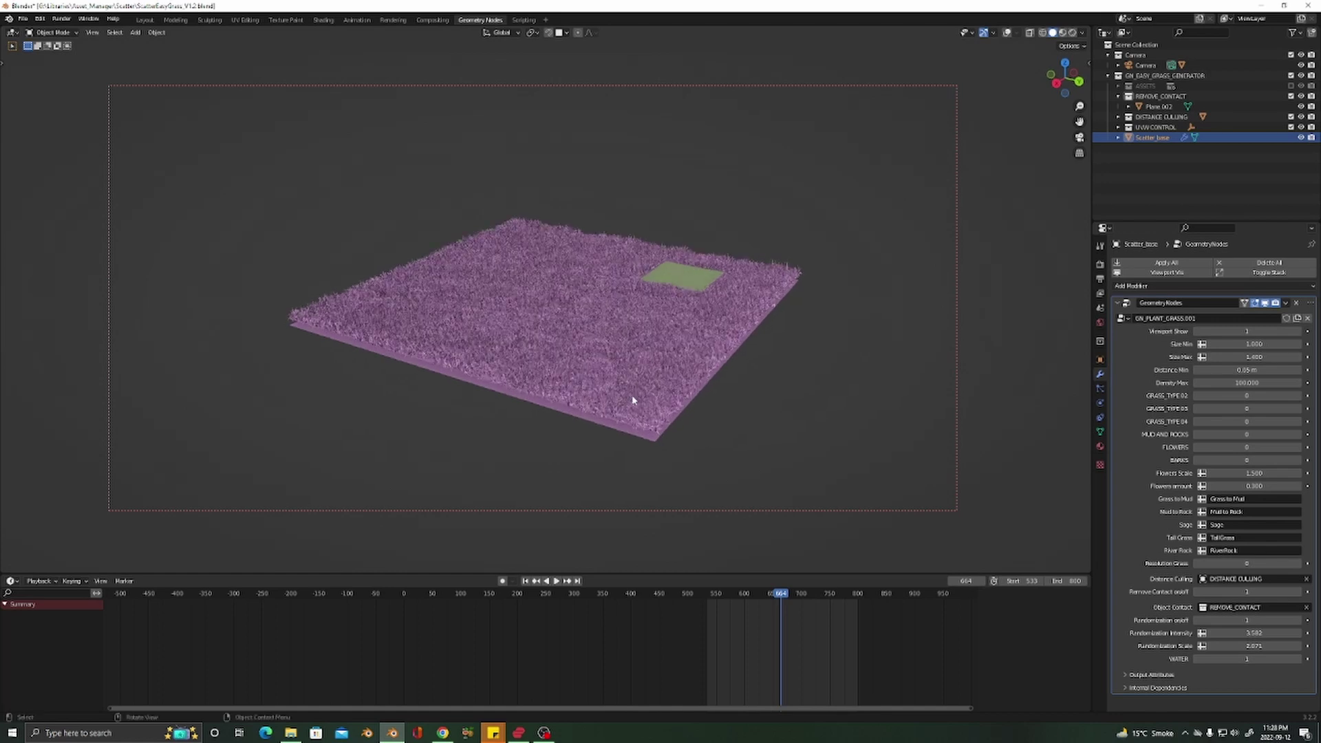
key("z")
left_click(625, 336)
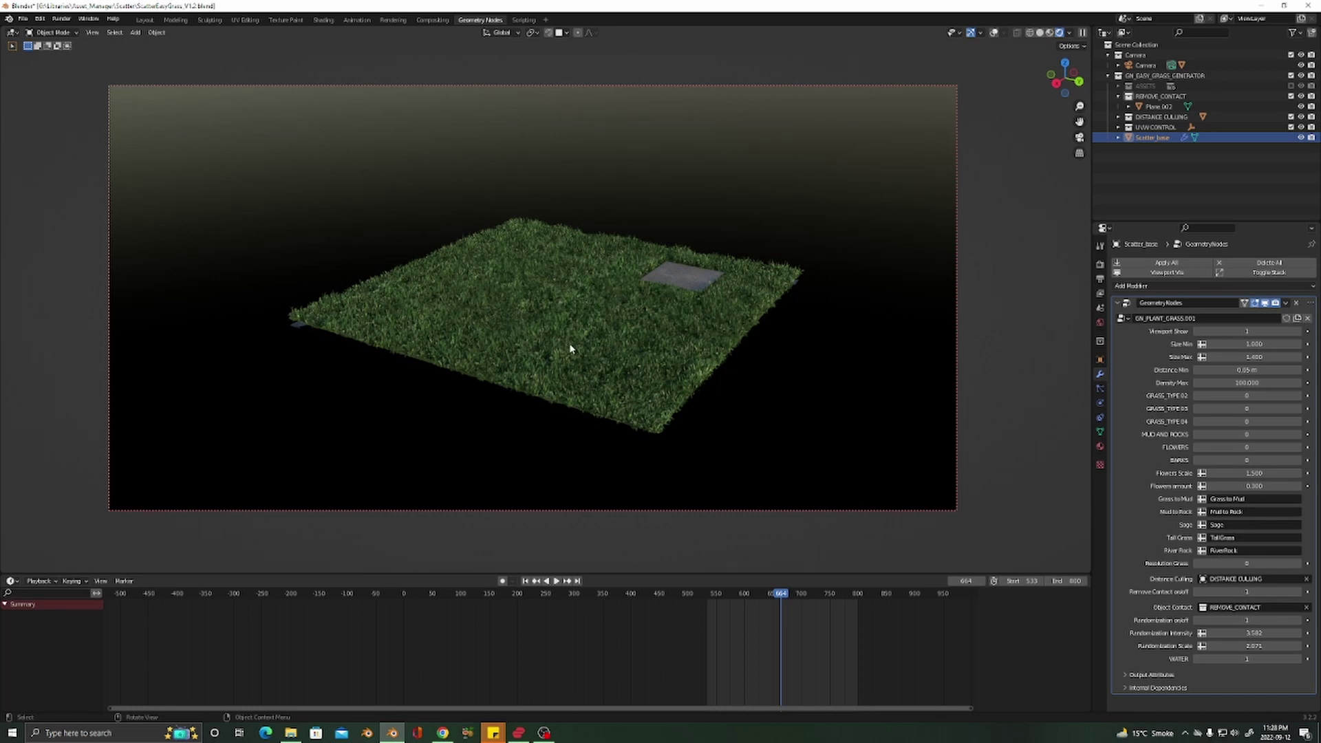
middle_click_drag(572, 350, 585, 348)
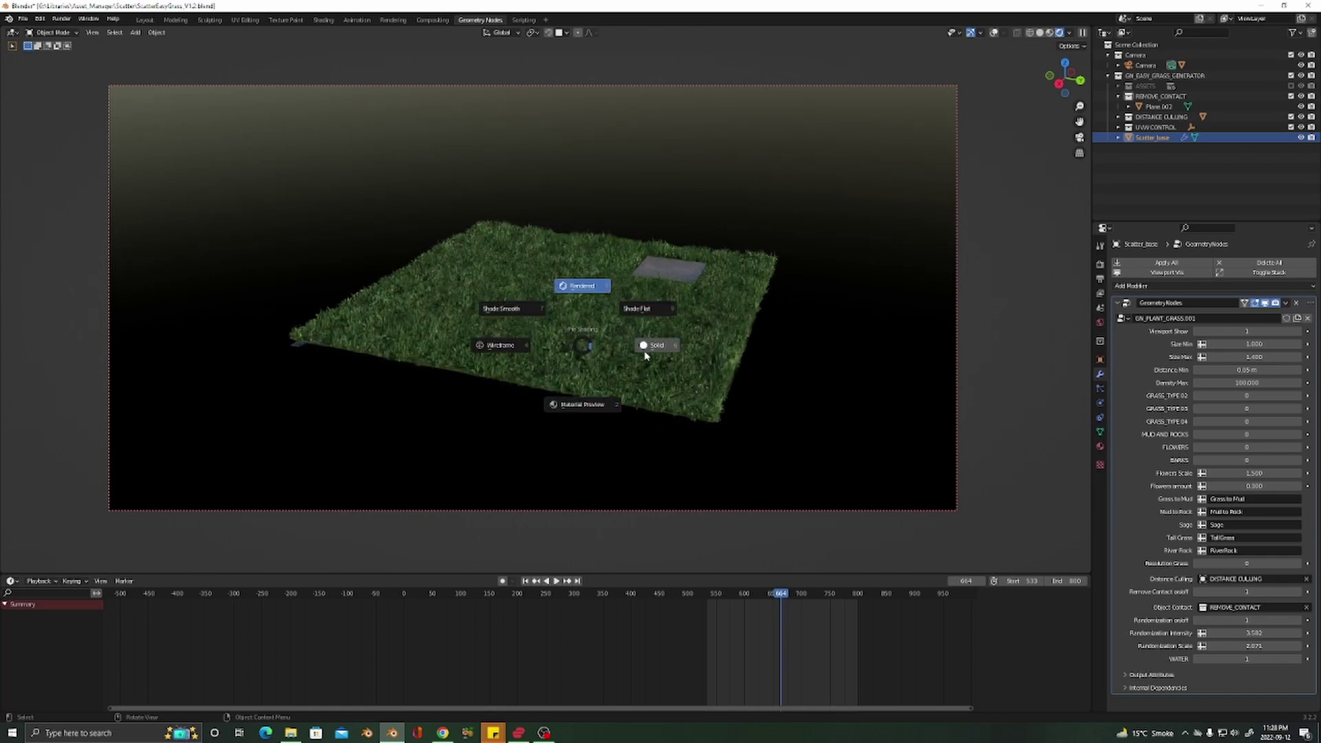
In Solid shading, sculpt two depressions into the ground with the Grab brush, one near the centre and one near the edge, and return to Object Mode
left_click(645, 354)
key("ctrl+Tab")
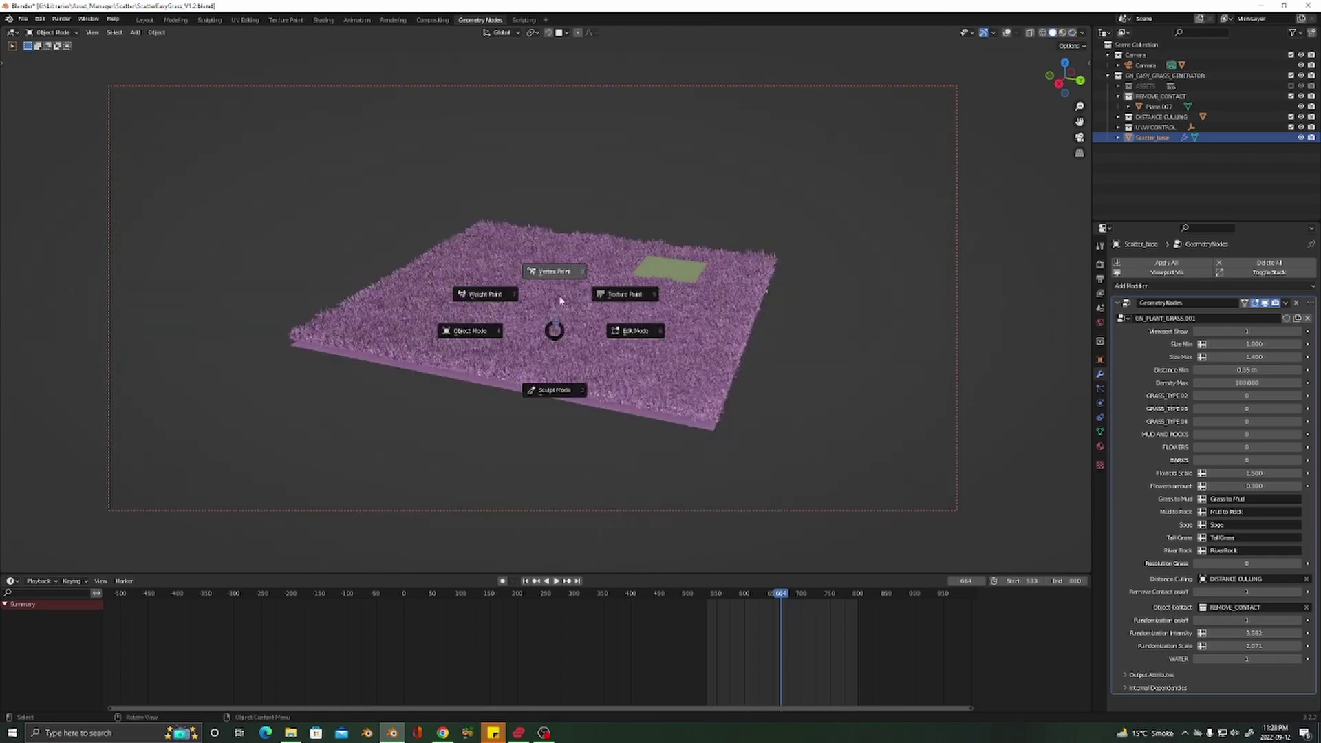
key("Escape")
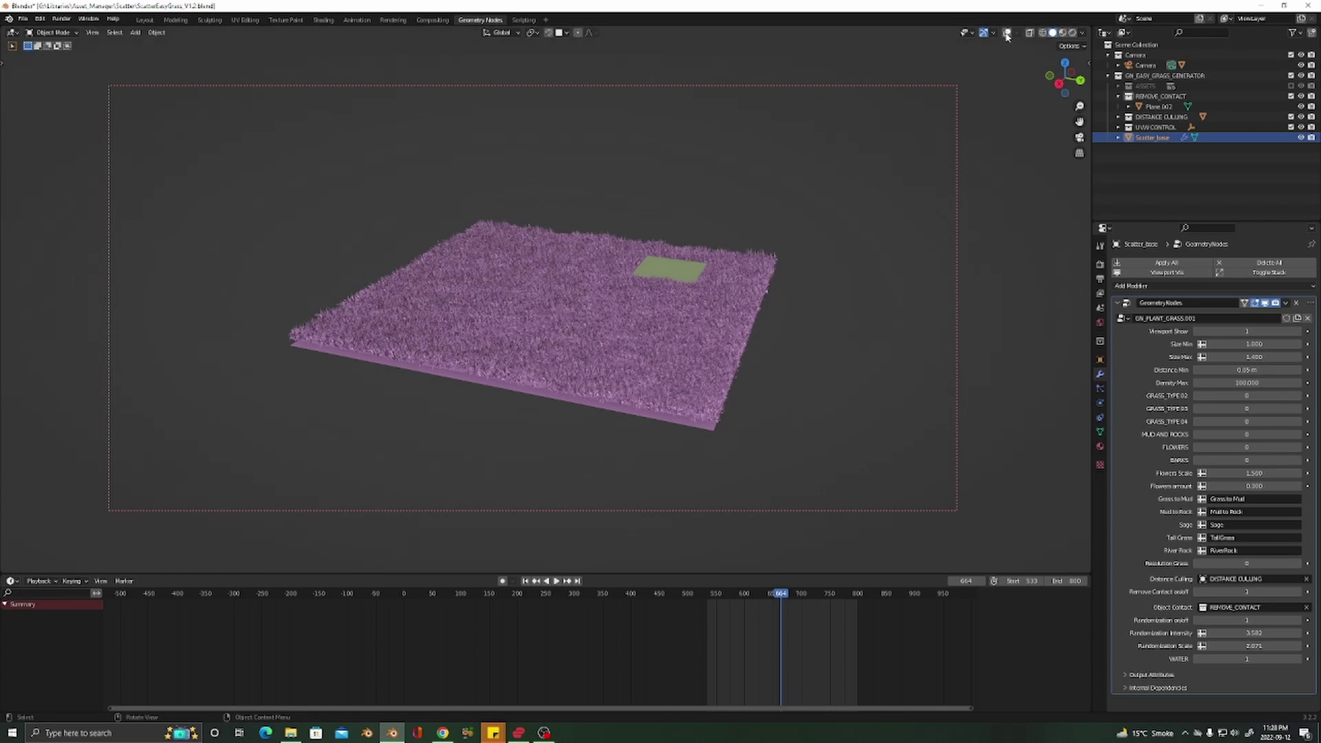
key("ctrl+Tab")
left_click(473, 375)
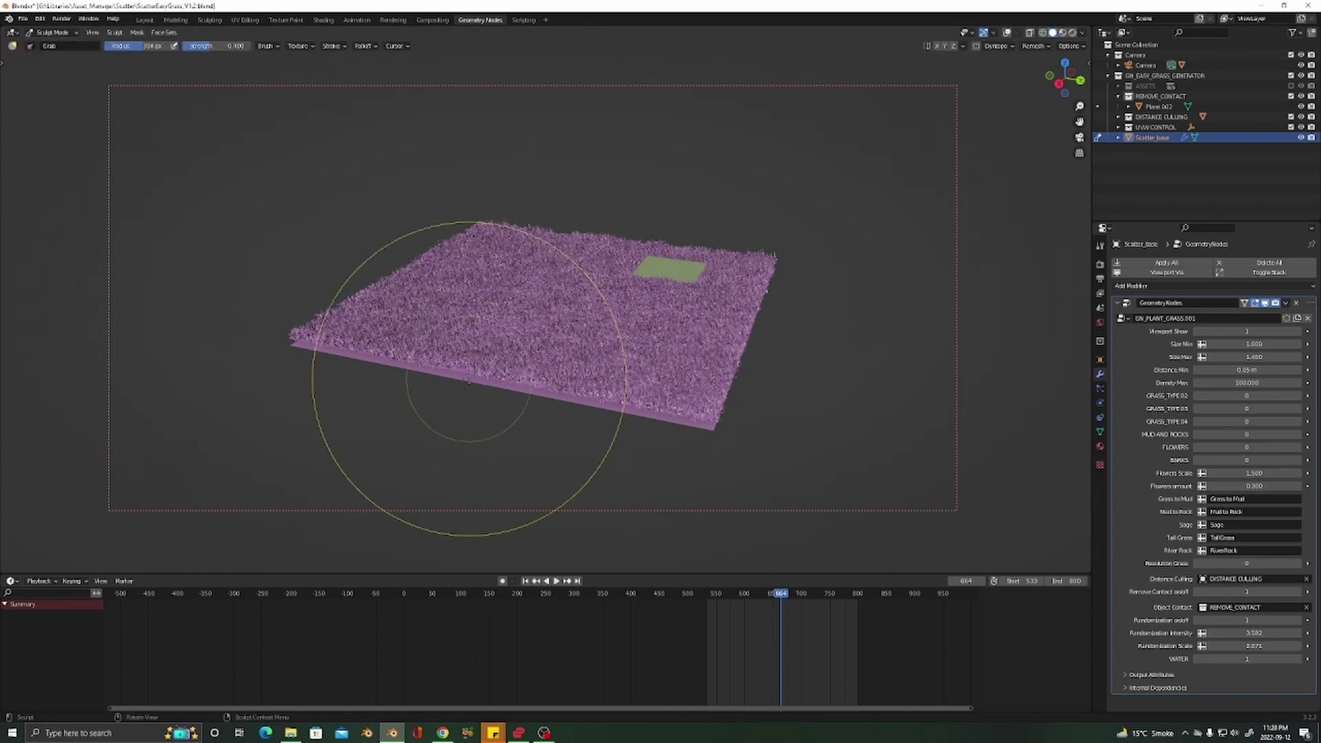
mouse_move(524, 298)
left_mouse_down()
mouse_move(527, 401)
mouse_move(579, 478)
mouse_move(578, 271)
mouse_move(557, 327)
left_mouse_up()
left_click_drag(722, 346, 707, 406)
mouse_move(673, 343)
left_mouse_down()
mouse_move(672, 373)
mouse_move(671, 361)
left_mouse_up()
key("ctrl+Tab")
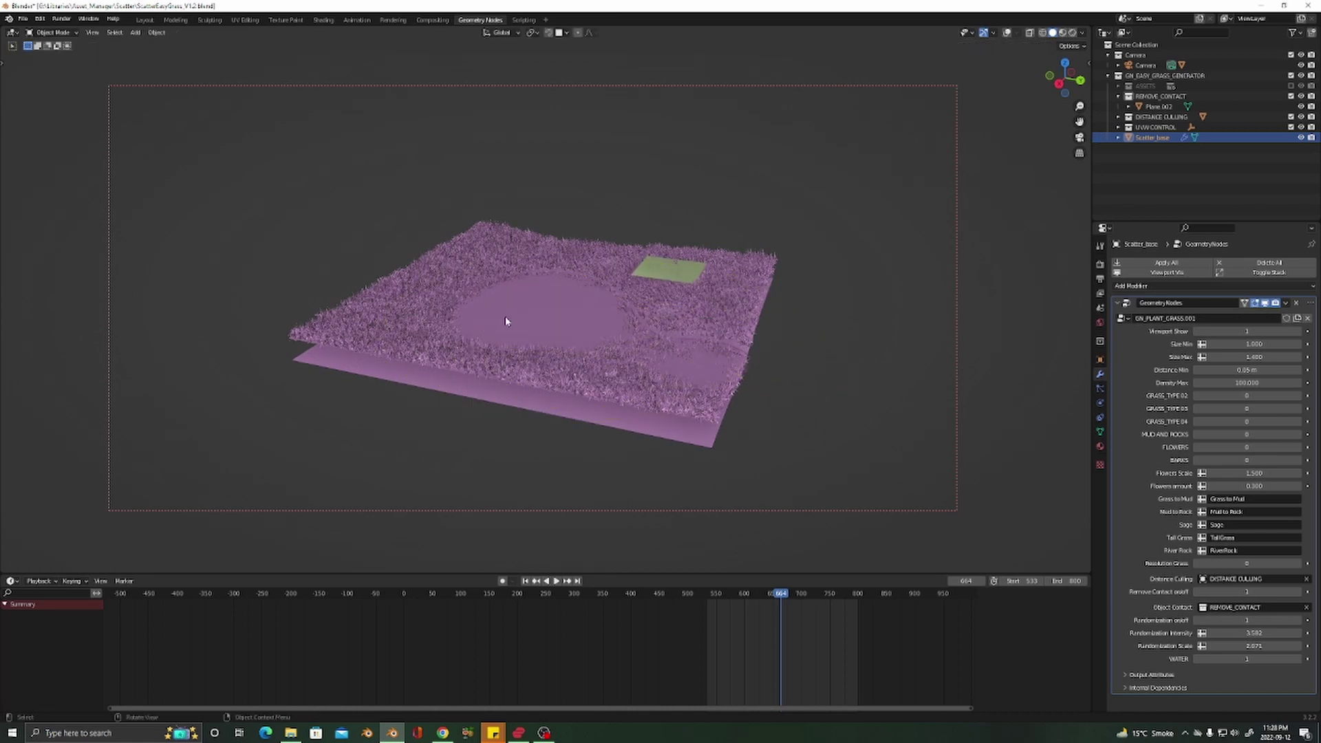
Switch the viewport to Rendered shading and examine the water in the sculpted depressions up close and from the opposite side
key("z")
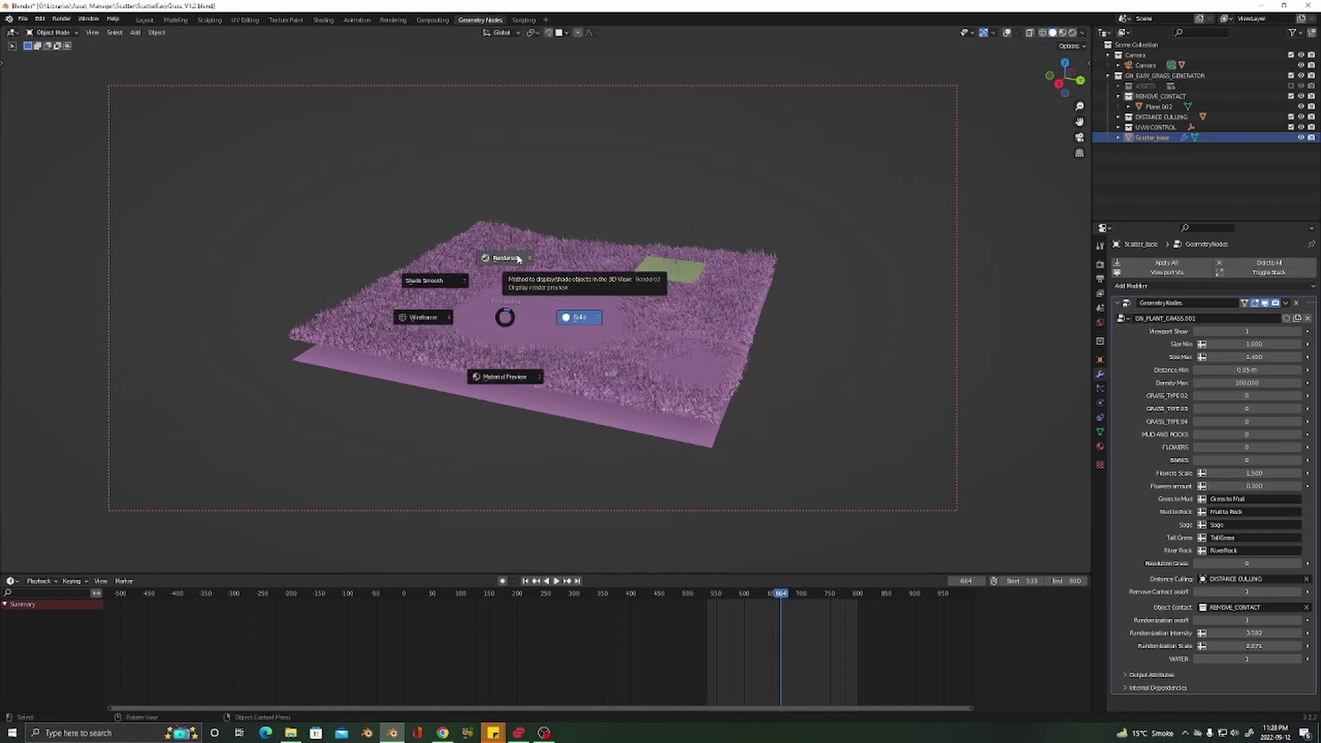
left_click(518, 258)
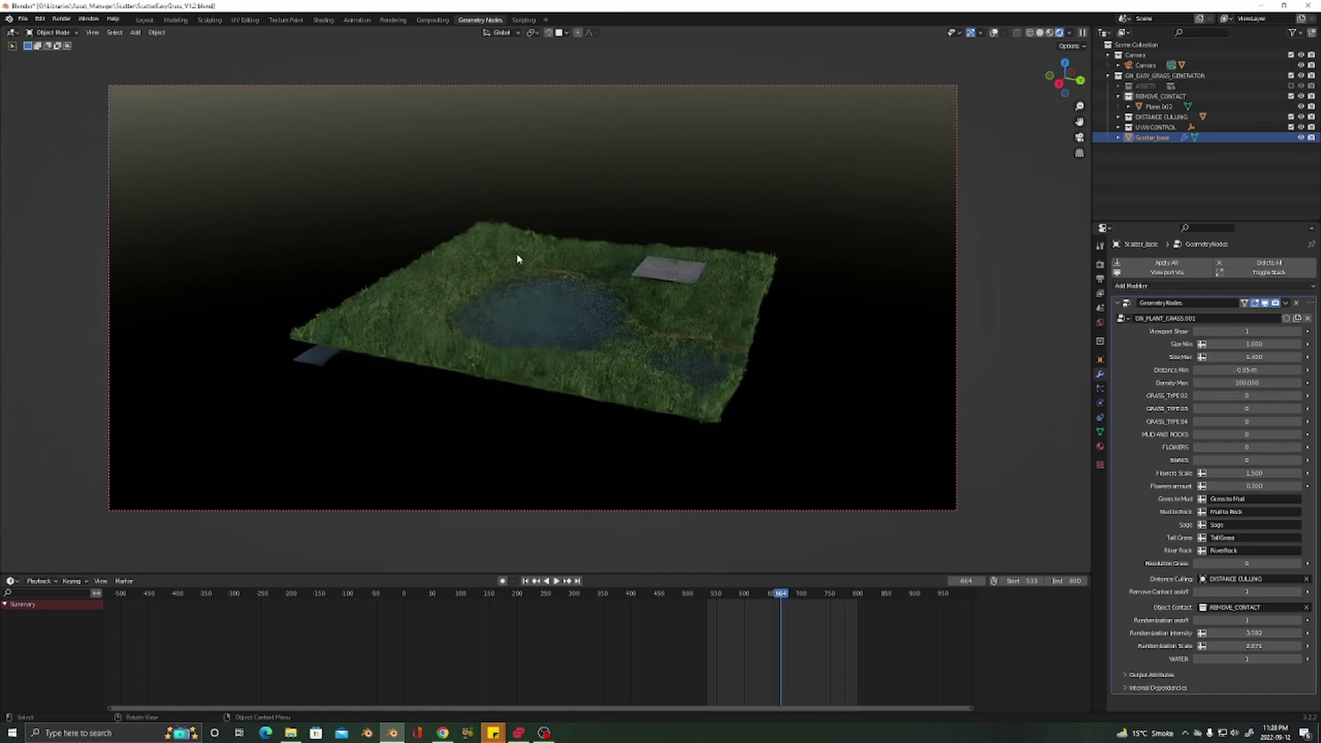
scroll(526, 290, "up", 5)
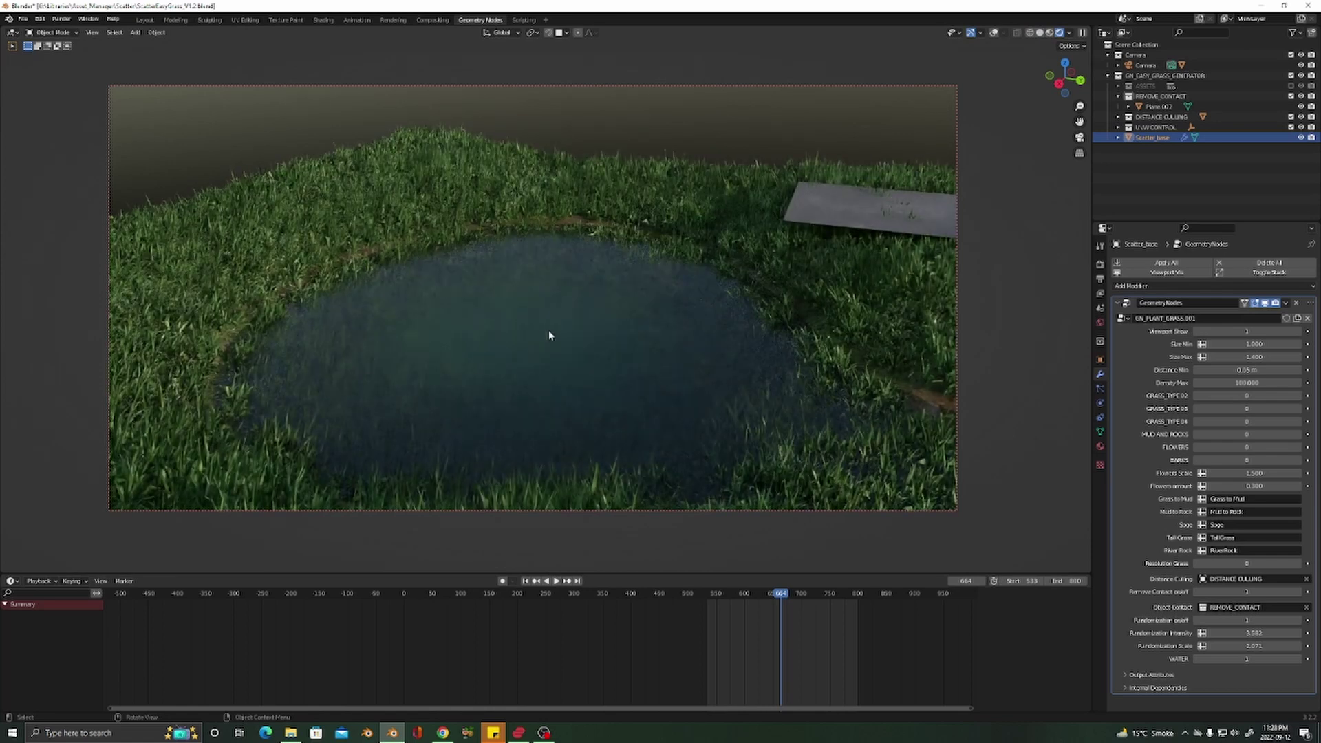
middle_click_drag(540, 339, 759, 367)
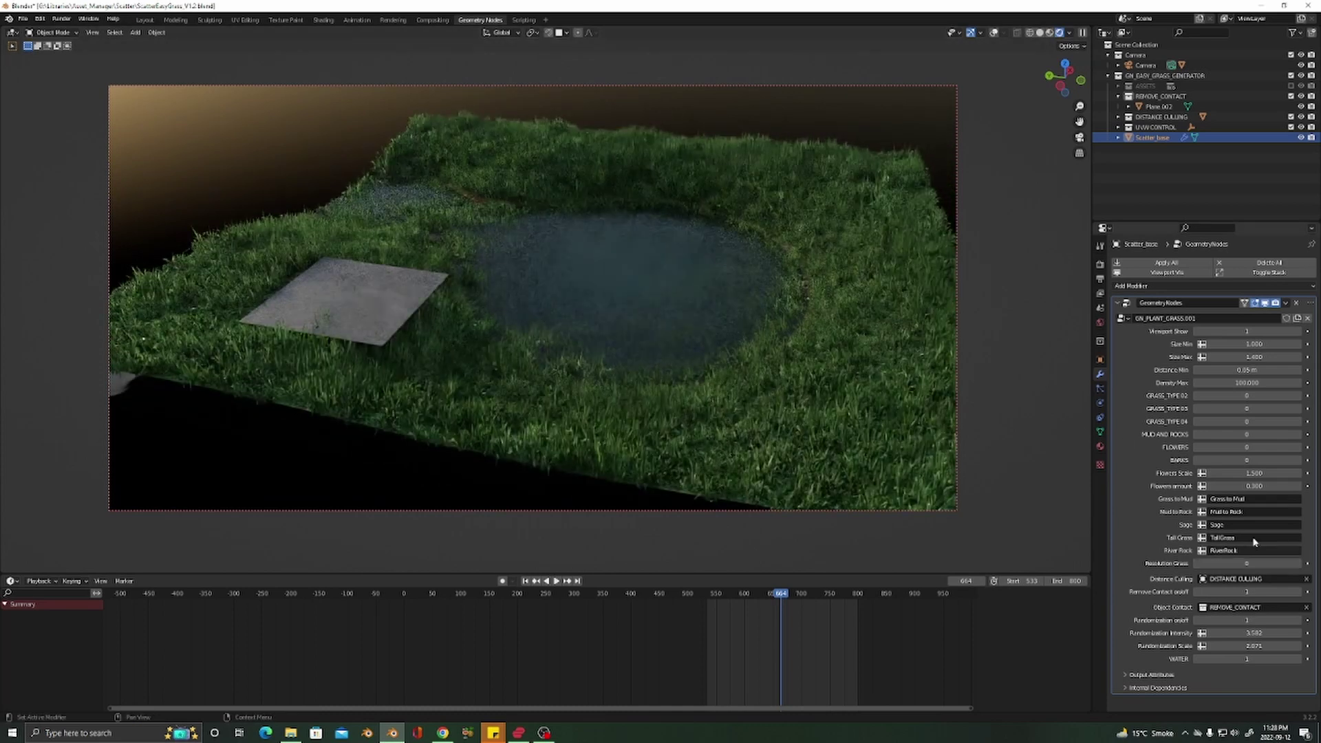
Paint the Grass to Mud color attribute of the ground black around the water's edges with a smaller vertex-paint brush, and return to Object Mode
left_click(1100, 433)
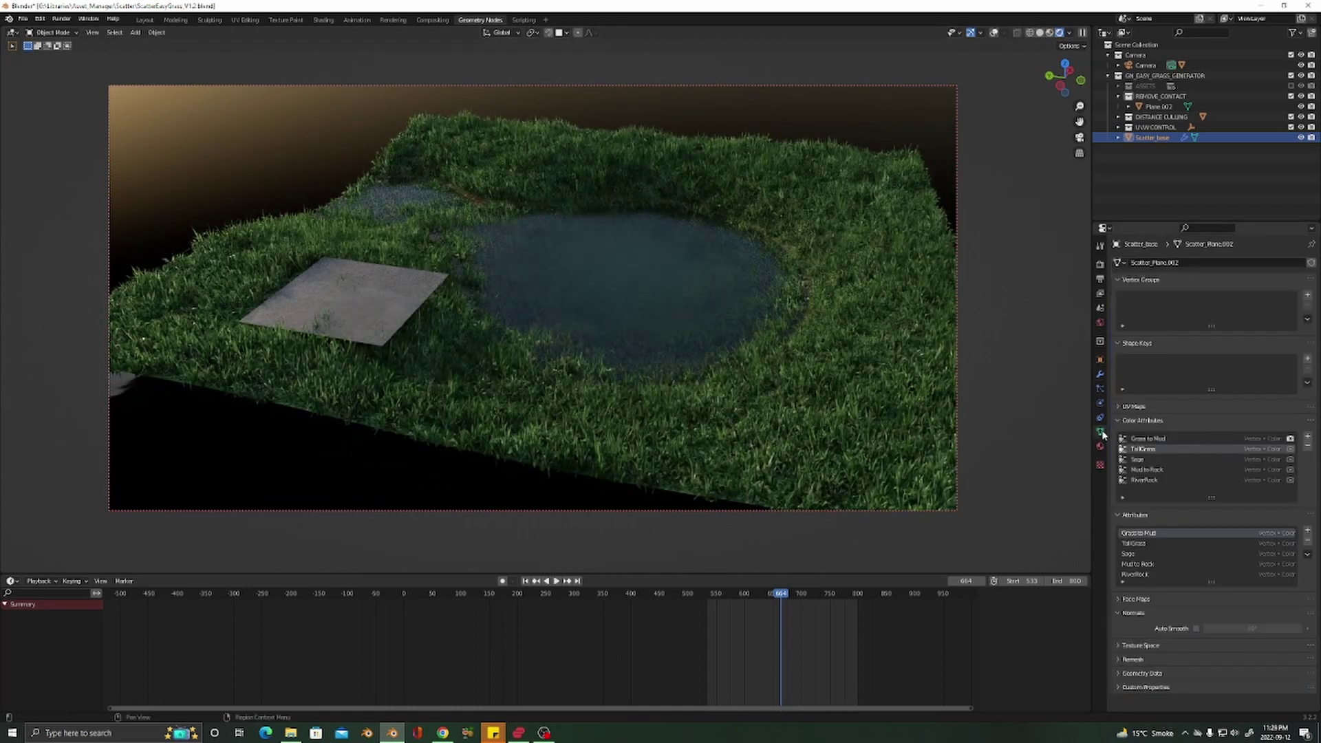
left_click(1156, 439)
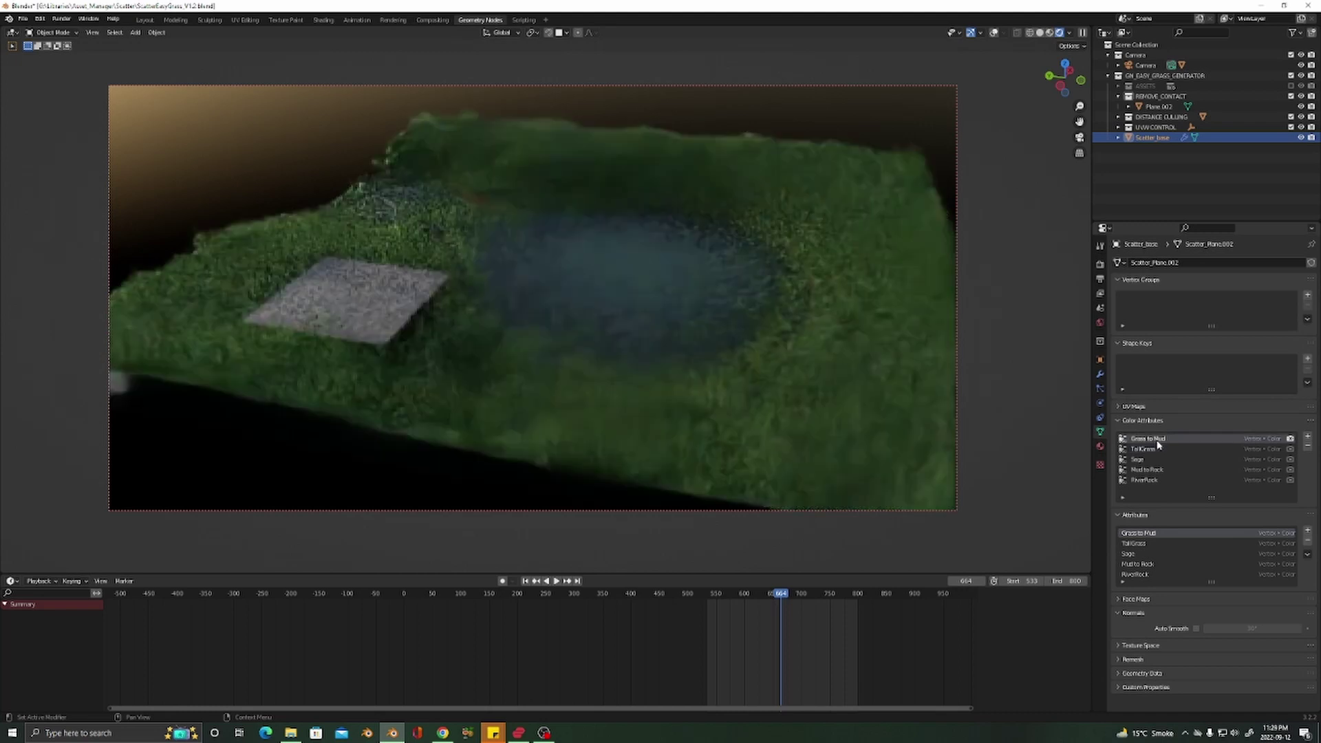
key("ctrl+Tab")
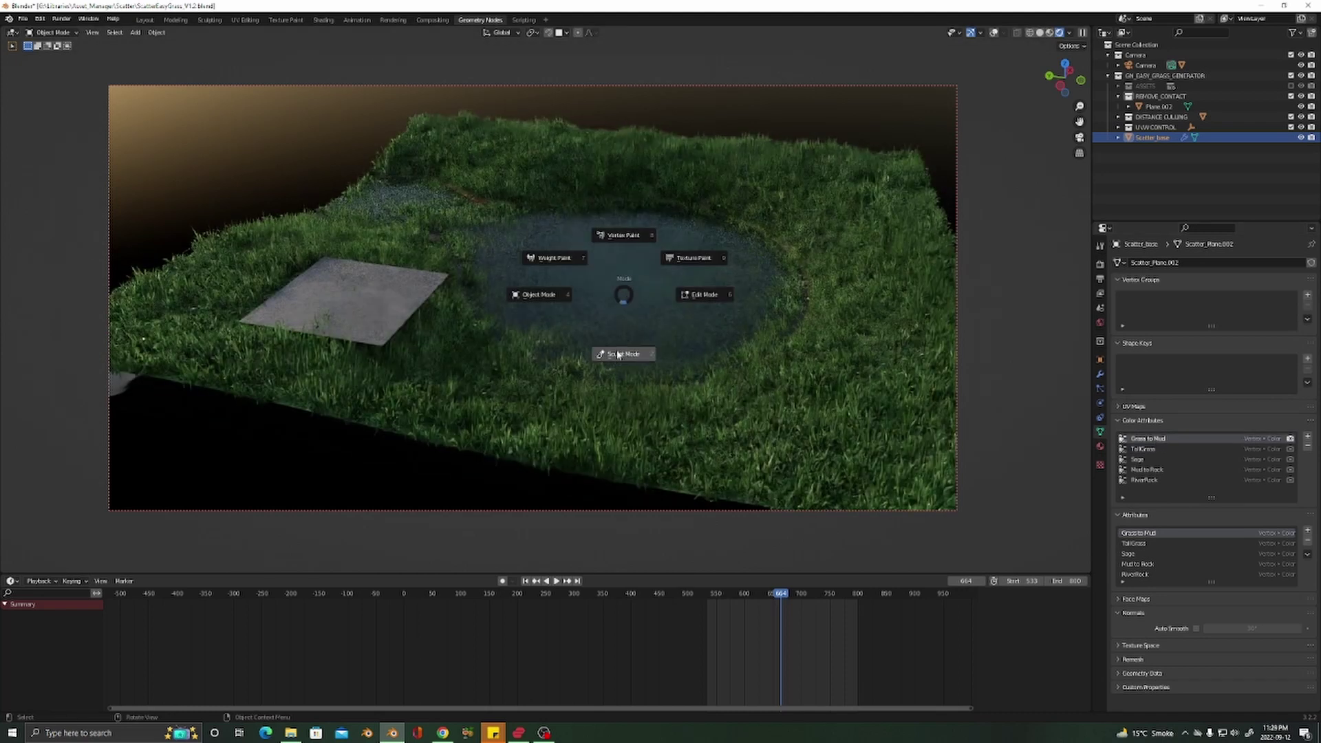
left_click(624, 235)
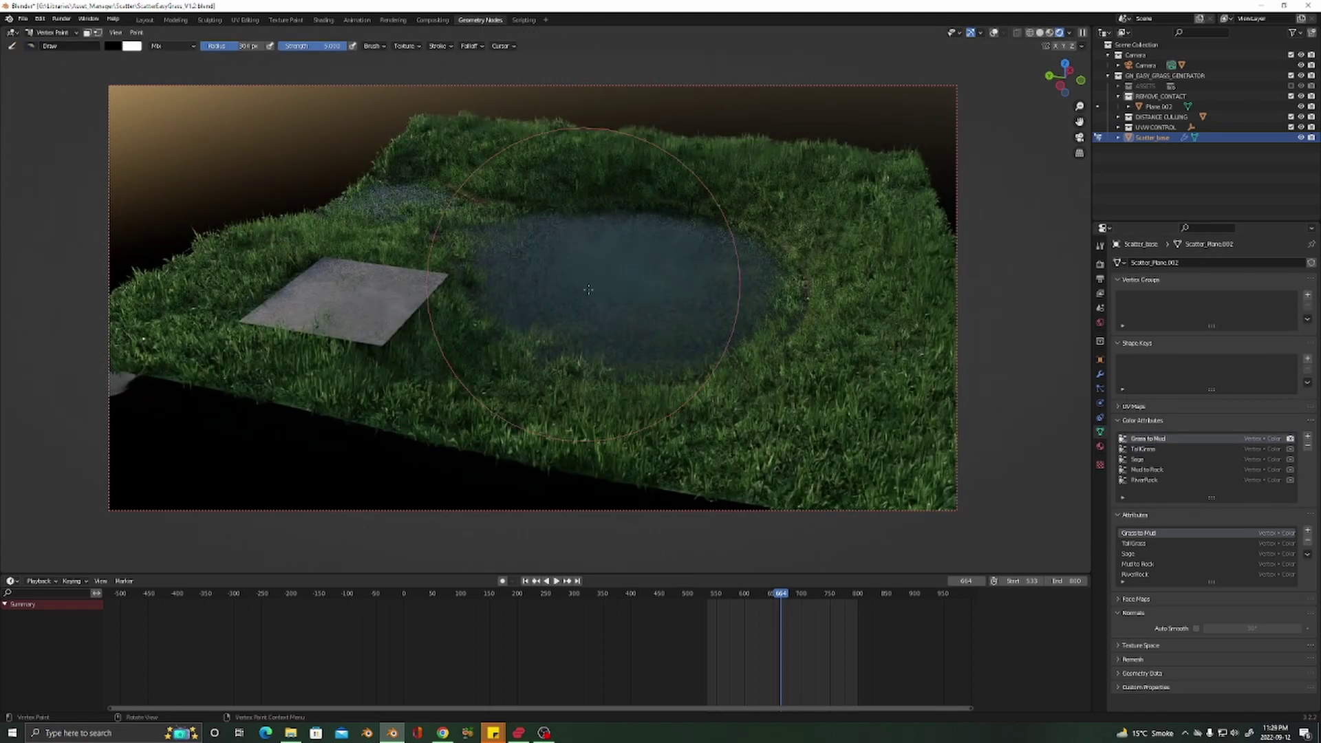
key("bracketleft")
key("bracketleft")
key("bracketleft")
key("bracketleft")
key("bracketleft")
key("bracketleft")
key("bracketleft")
key("bracketleft")
key("bracketleft")
key("bracketleft")
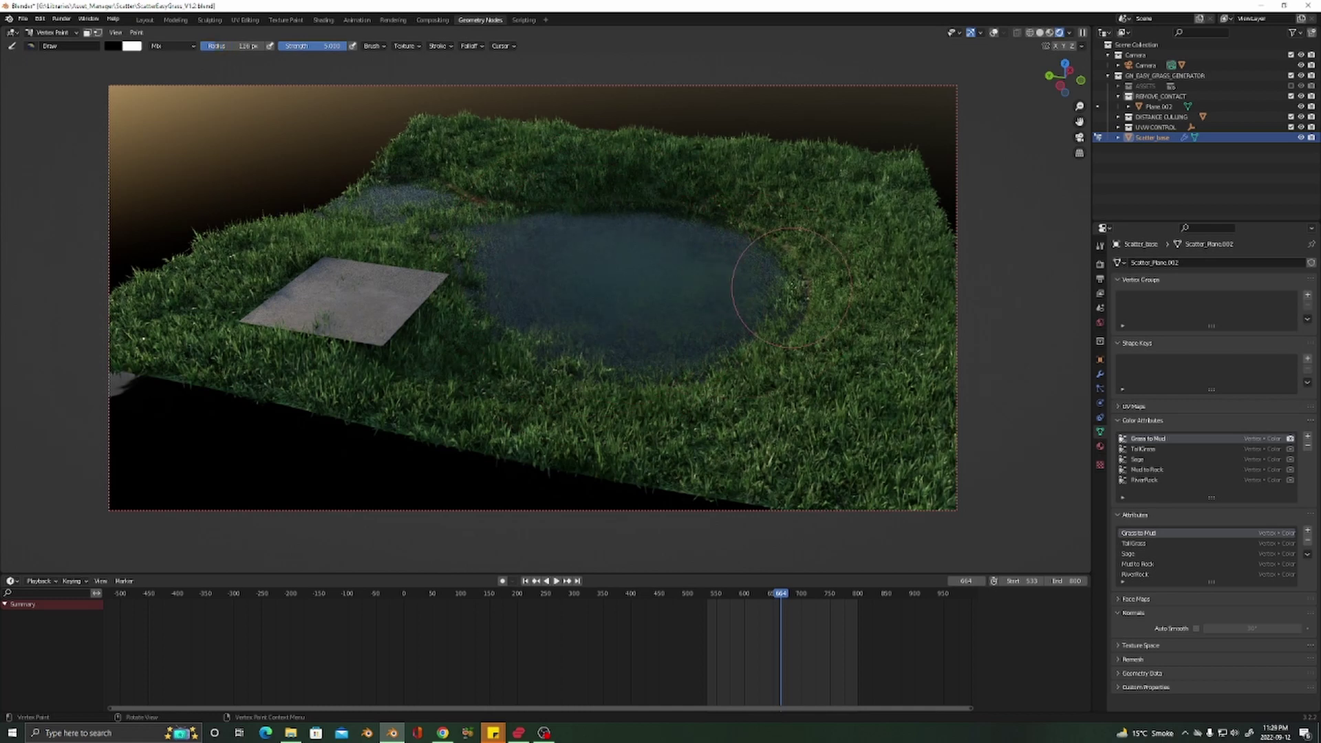
mouse_move(791, 283)
left_mouse_down()
mouse_move(767, 257)
mouse_move(776, 309)
mouse_move(655, 227)
mouse_move(694, 283)
mouse_move(603, 322)
mouse_move(554, 259)
mouse_move(481, 219)
mouse_move(625, 245)
mouse_move(640, 221)
mouse_move(765, 289)
left_mouse_up()
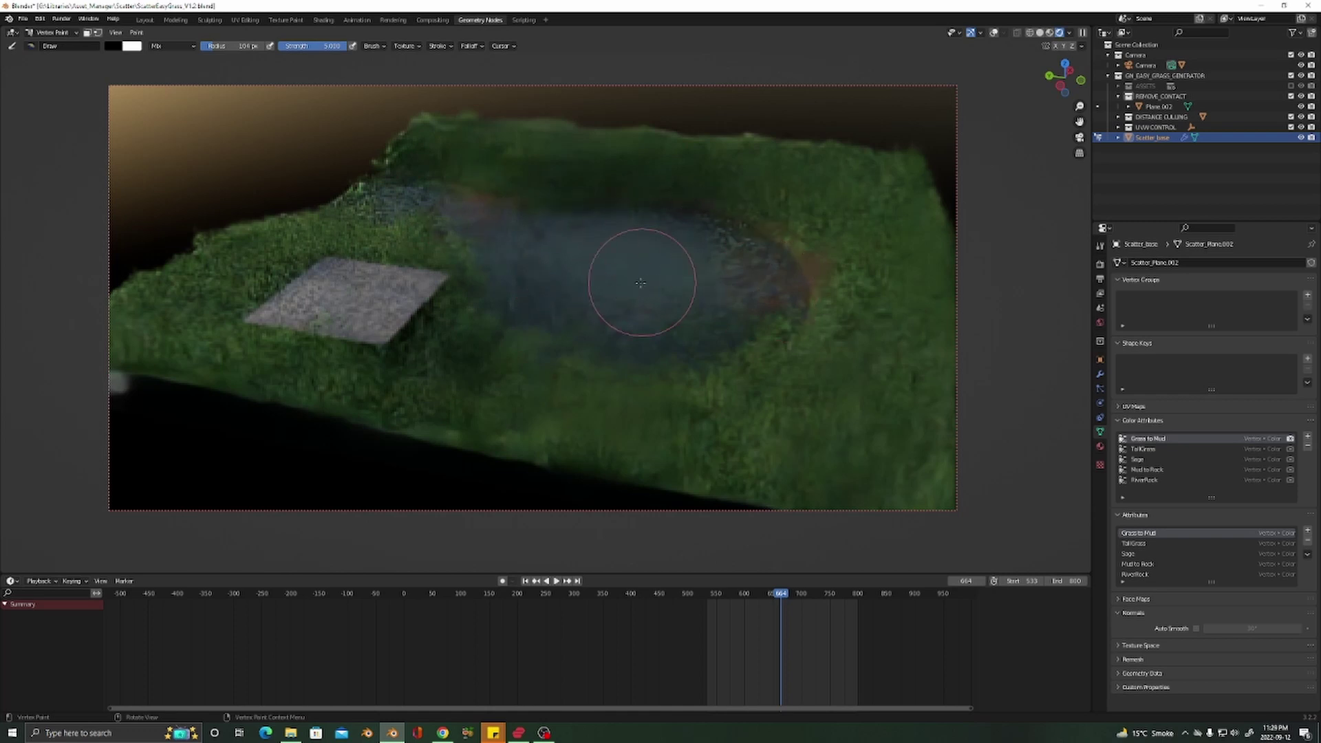
mouse_move(625, 294)
middle_mouse_down()
mouse_move(812, 335)
mouse_move(723, 207)
middle_mouse_up()
mouse_move(690, 182)
left_mouse_down()
mouse_move(580, 169)
mouse_move(790, 224)
mouse_move(856, 262)
left_mouse_up()
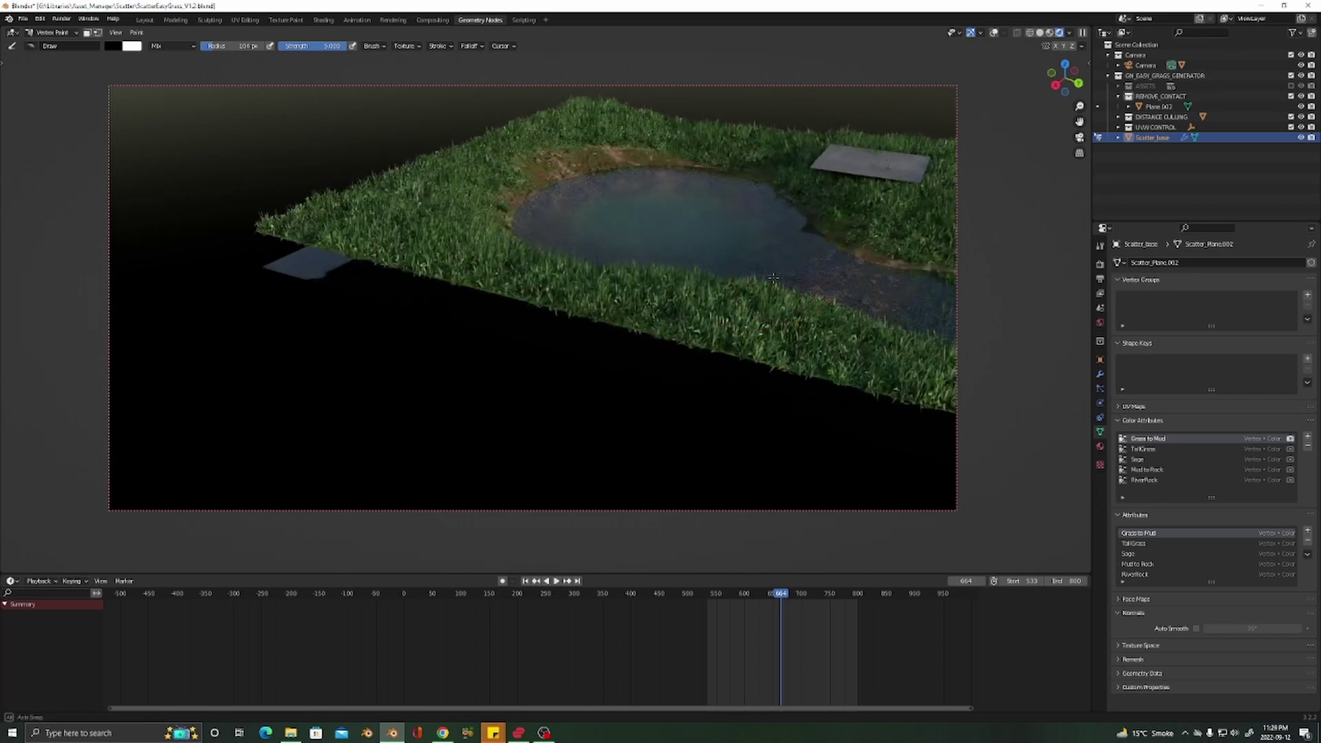
middle_click_drag(776, 267, 802, 264)
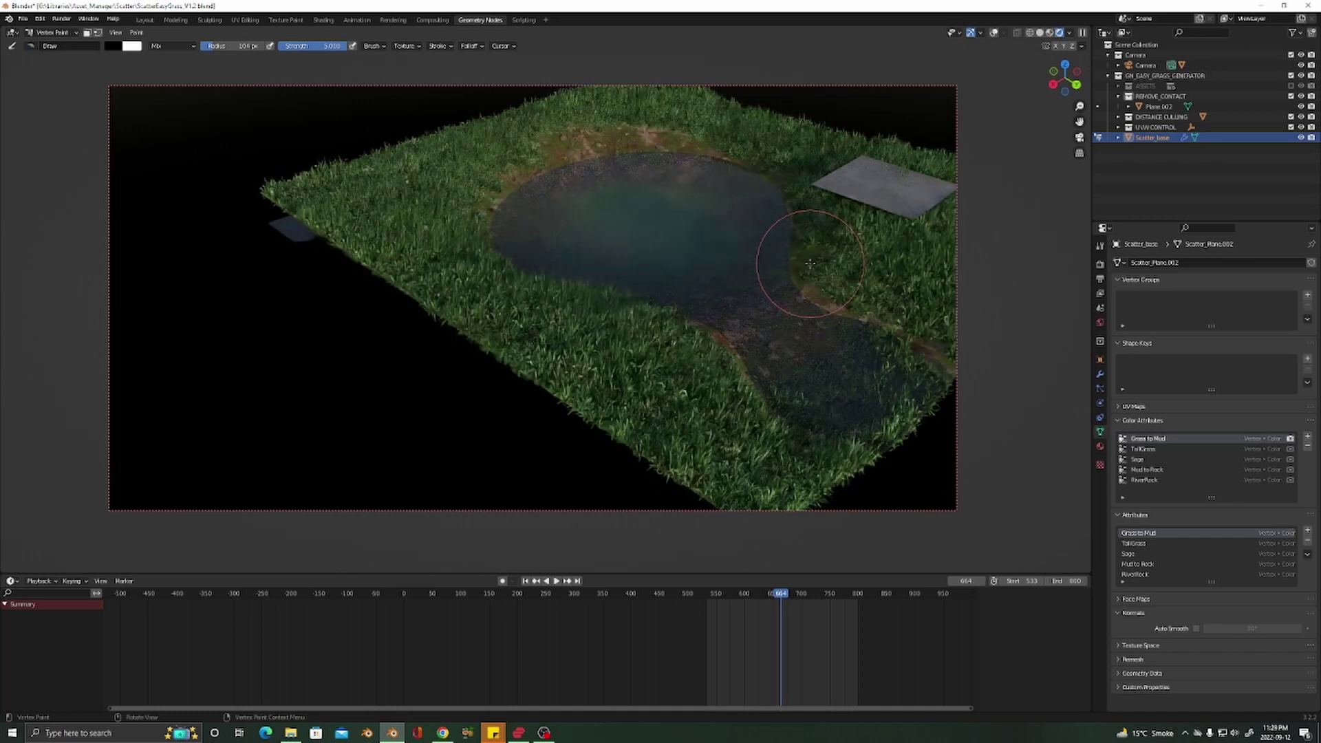
key("ctrl+Tab")
left_click(684, 247)
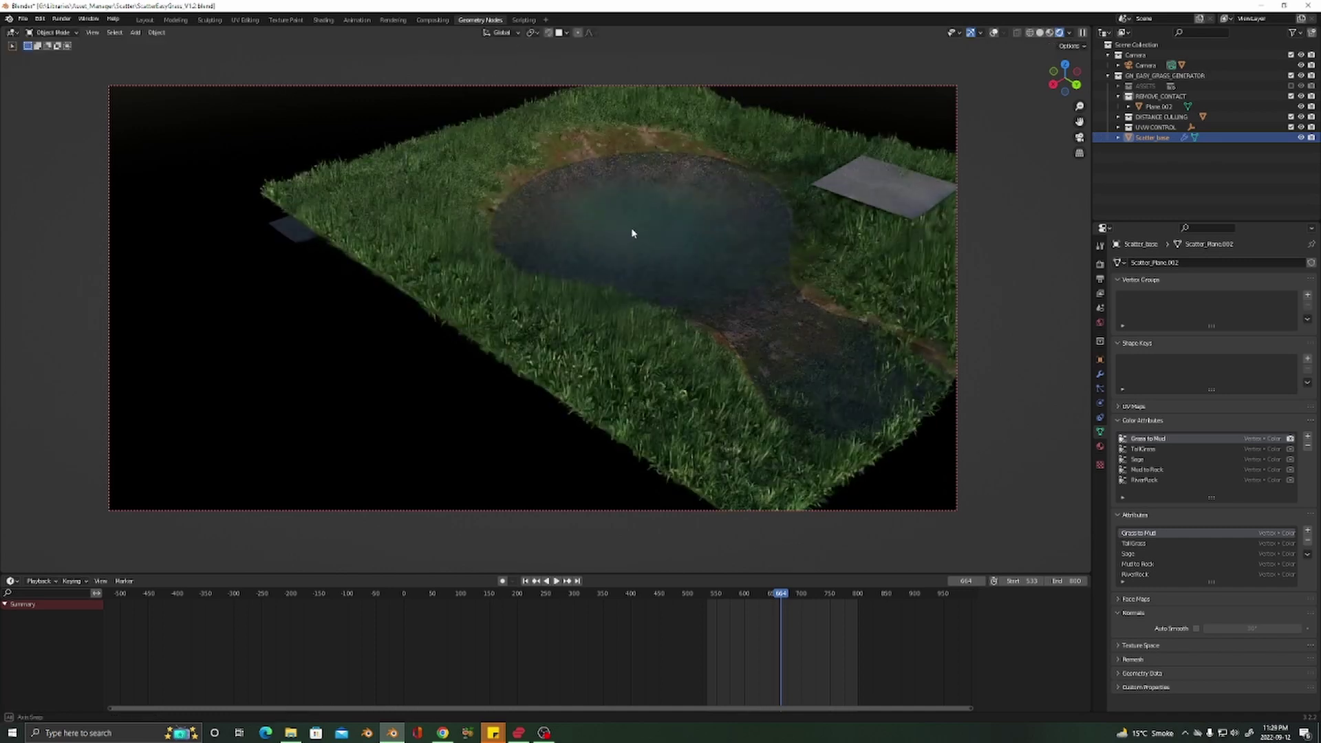
Add a Monkey mesh in the middle of the pond and rotate it around the Z axis
middle_click_drag(633, 233, 647, 230)
scroll(646, 231, "up", 2)
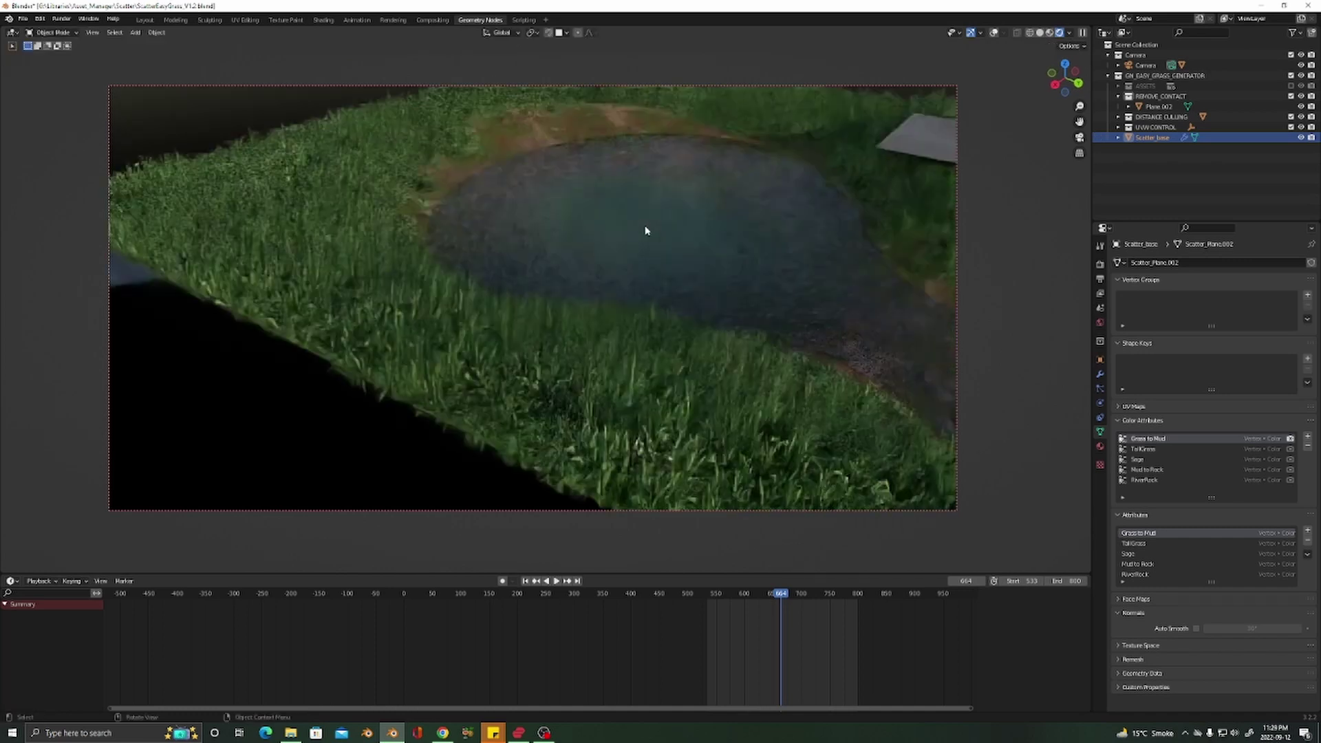
scroll(606, 213, "up", 2)
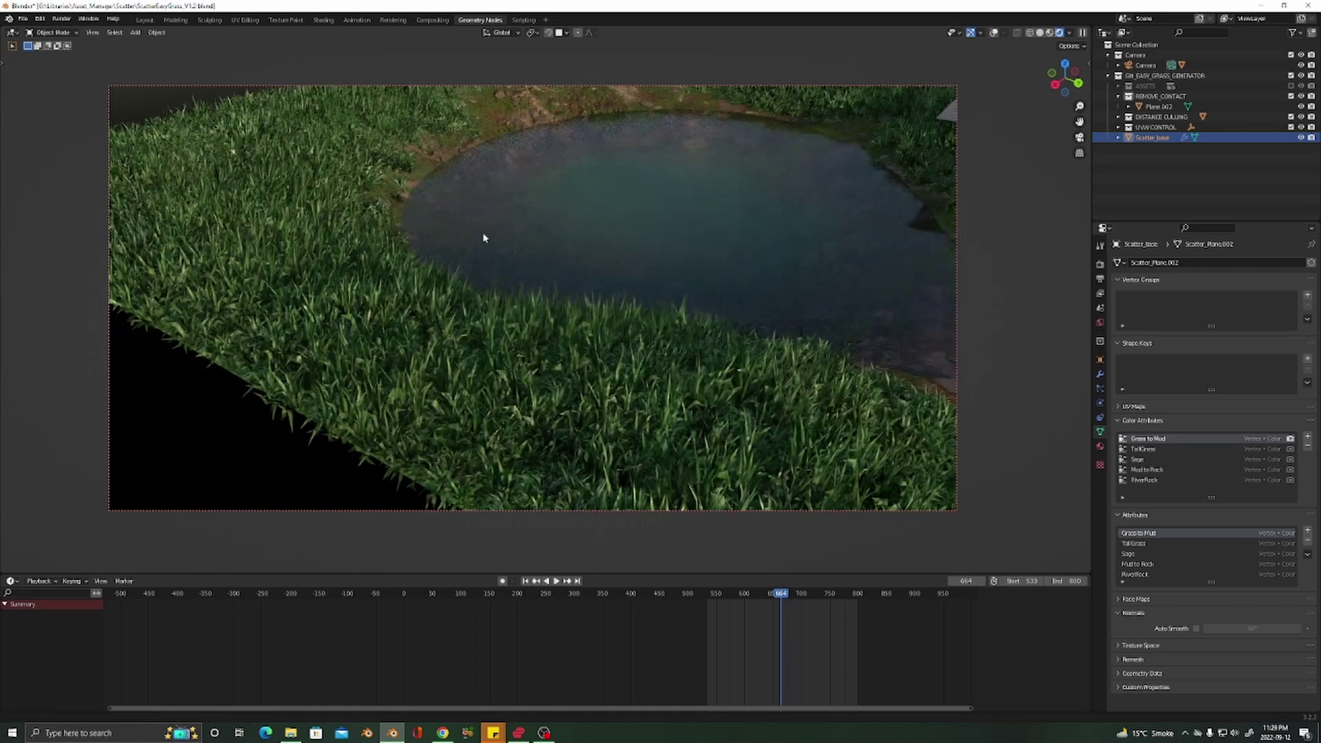
scroll(410, 271, "down", 5)
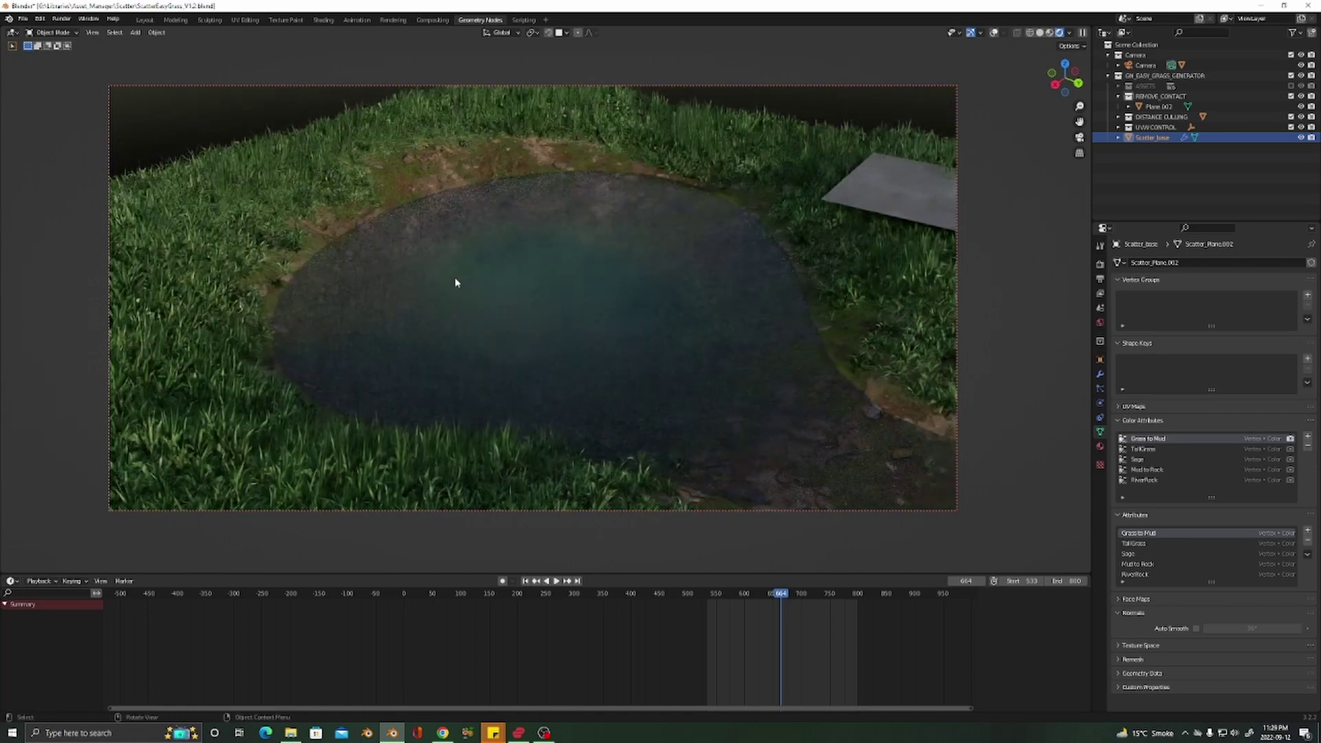
key("shift")
key("shift+a")
mouse_move(511, 276)
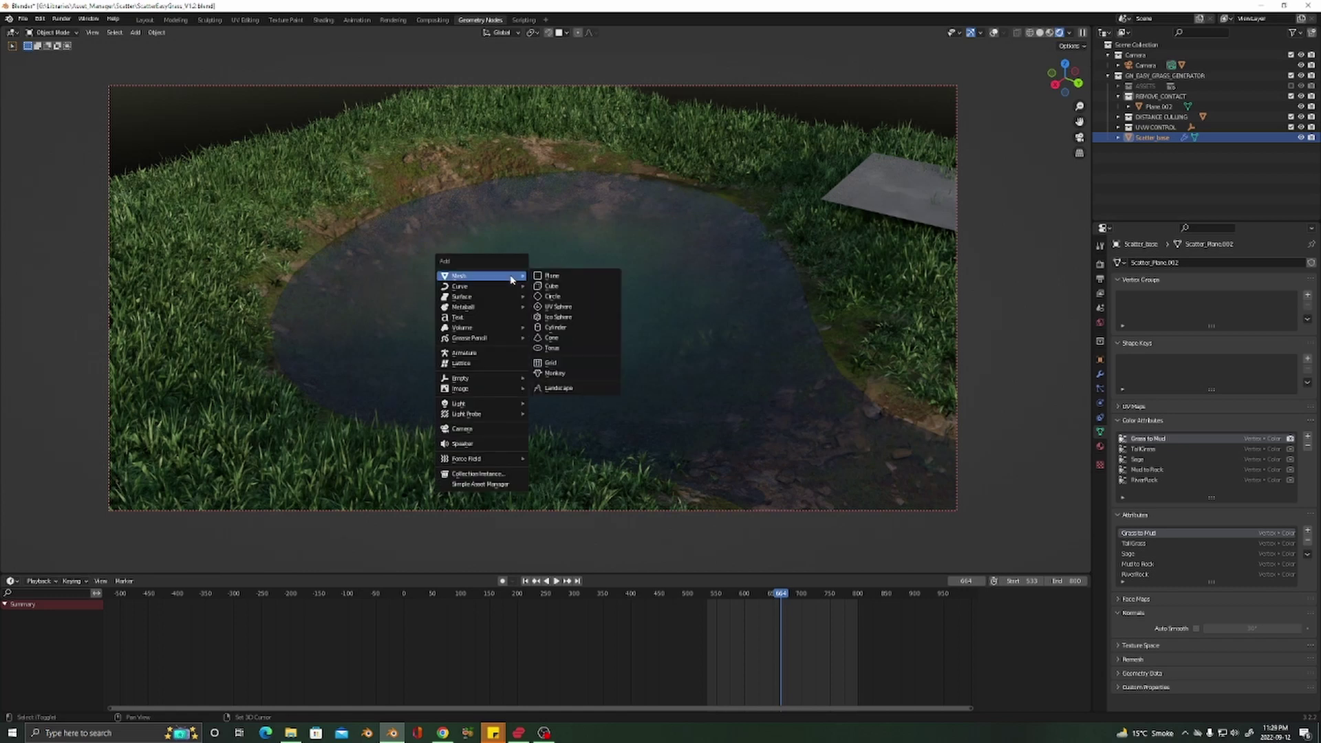
left_click(565, 381)
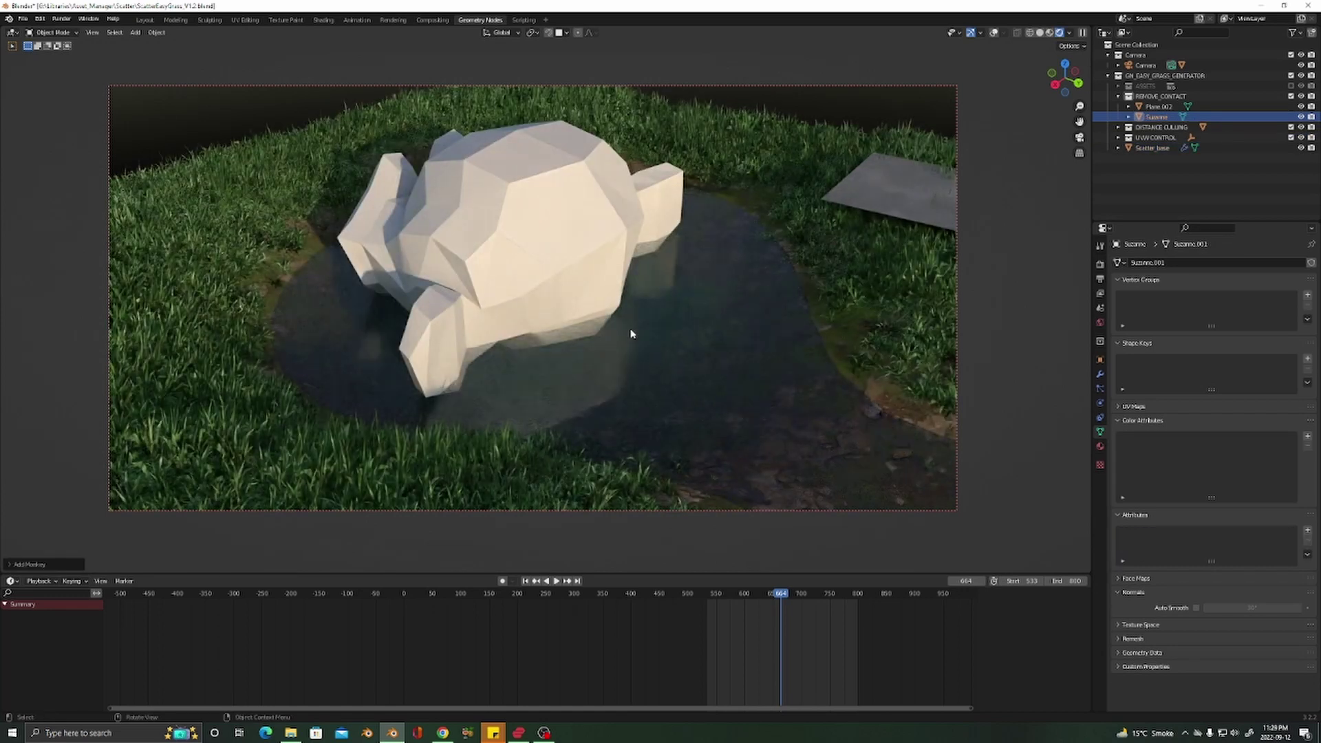
key("r")
key("z")
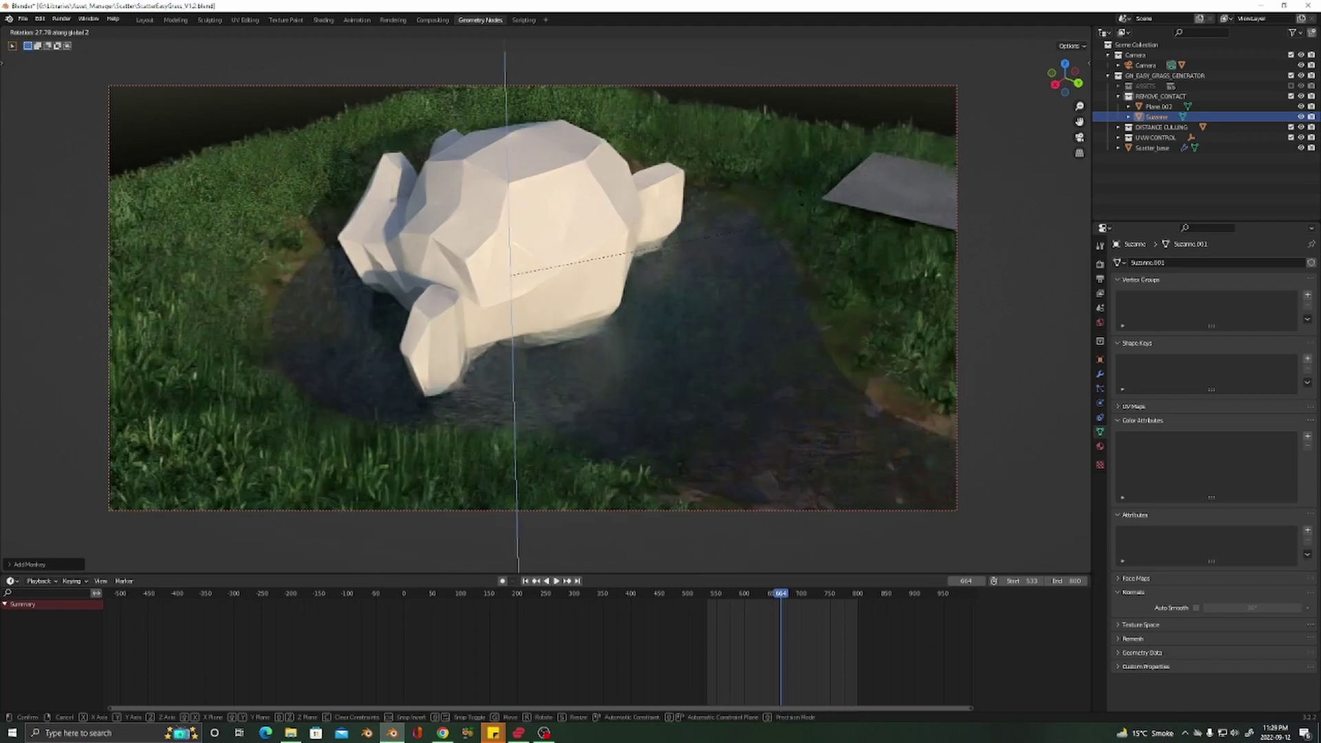
left_click(393, 121)
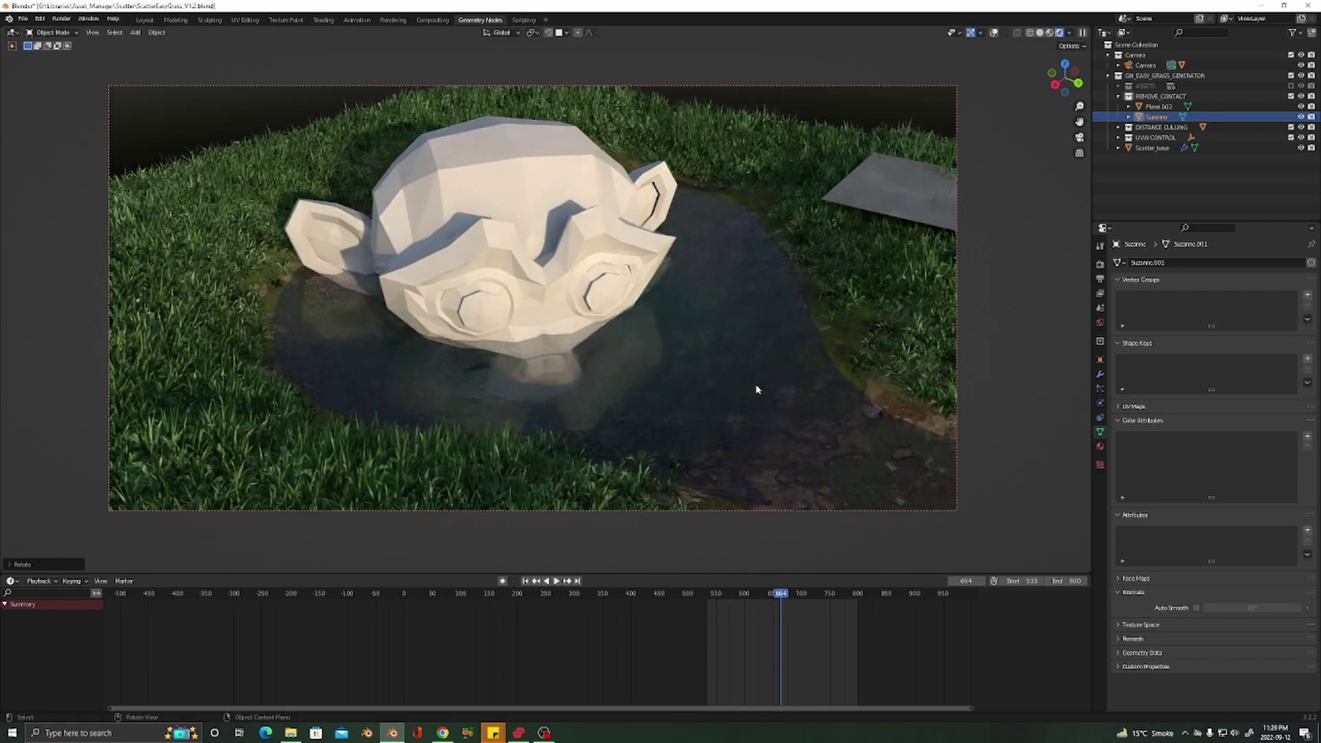
Scale the monkey down within the pond and examine its reflection in the water from several sides
key("s")
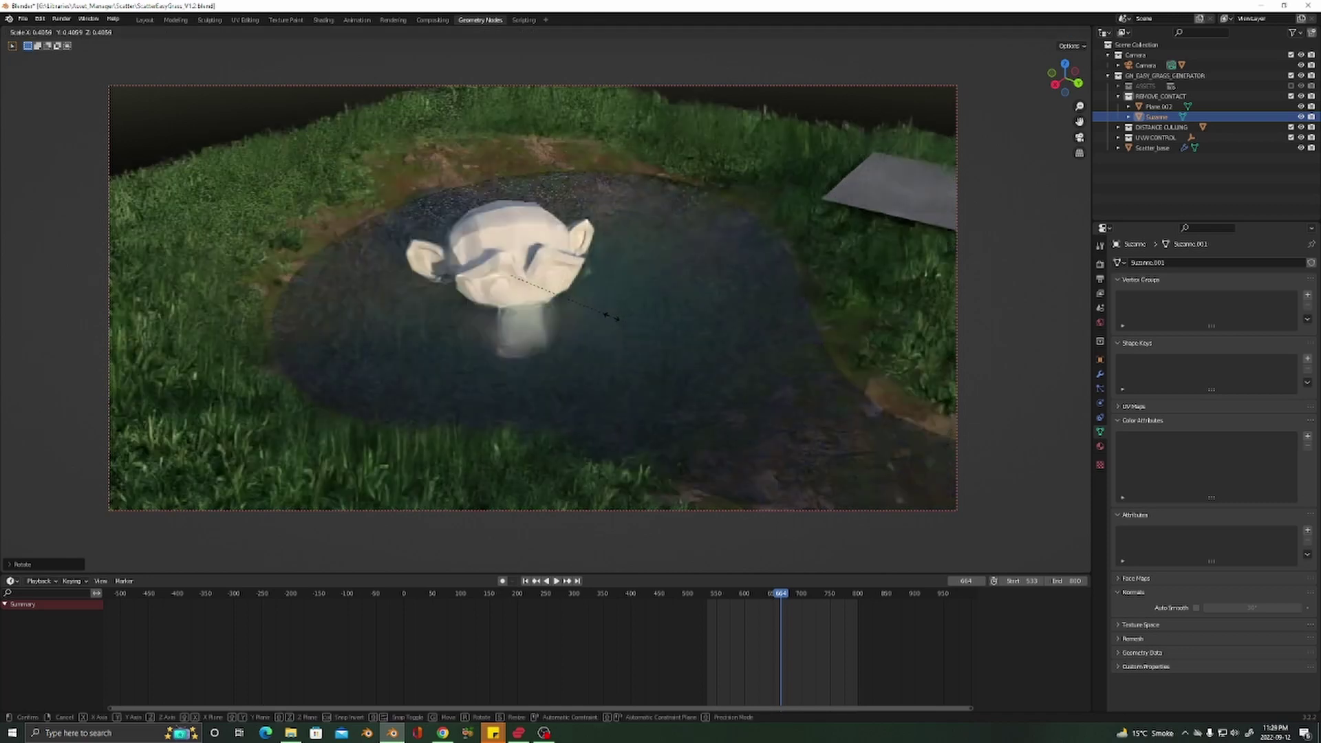
left_click(610, 318)
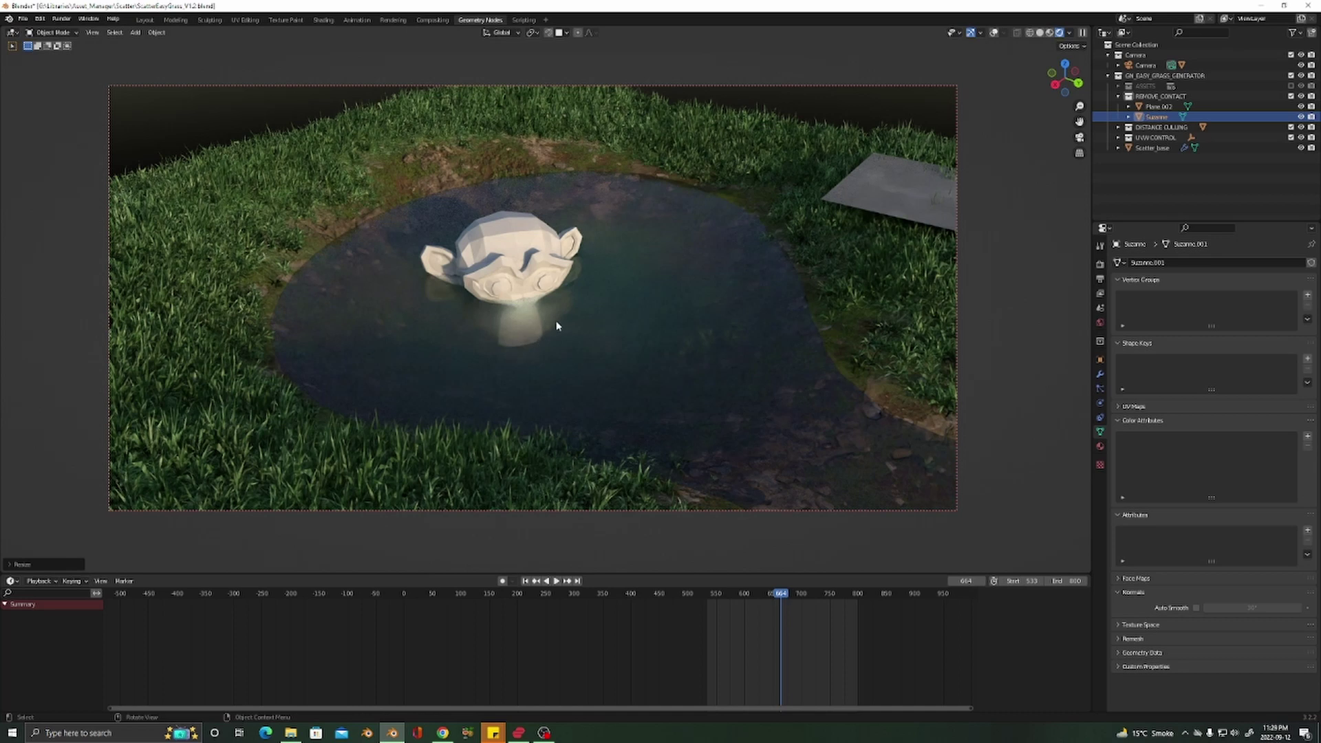
middle_click_drag(523, 339, 448, 324)
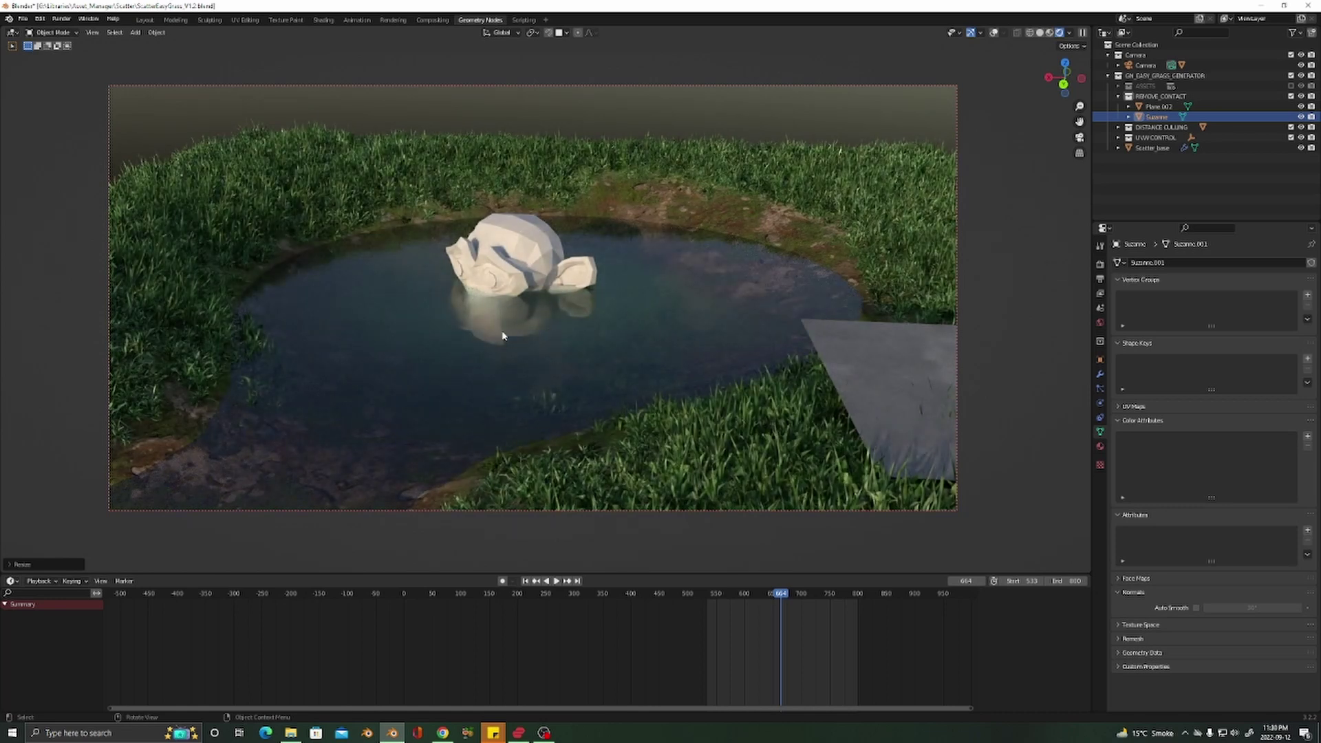
middle_click_drag(501, 334, 493, 294)
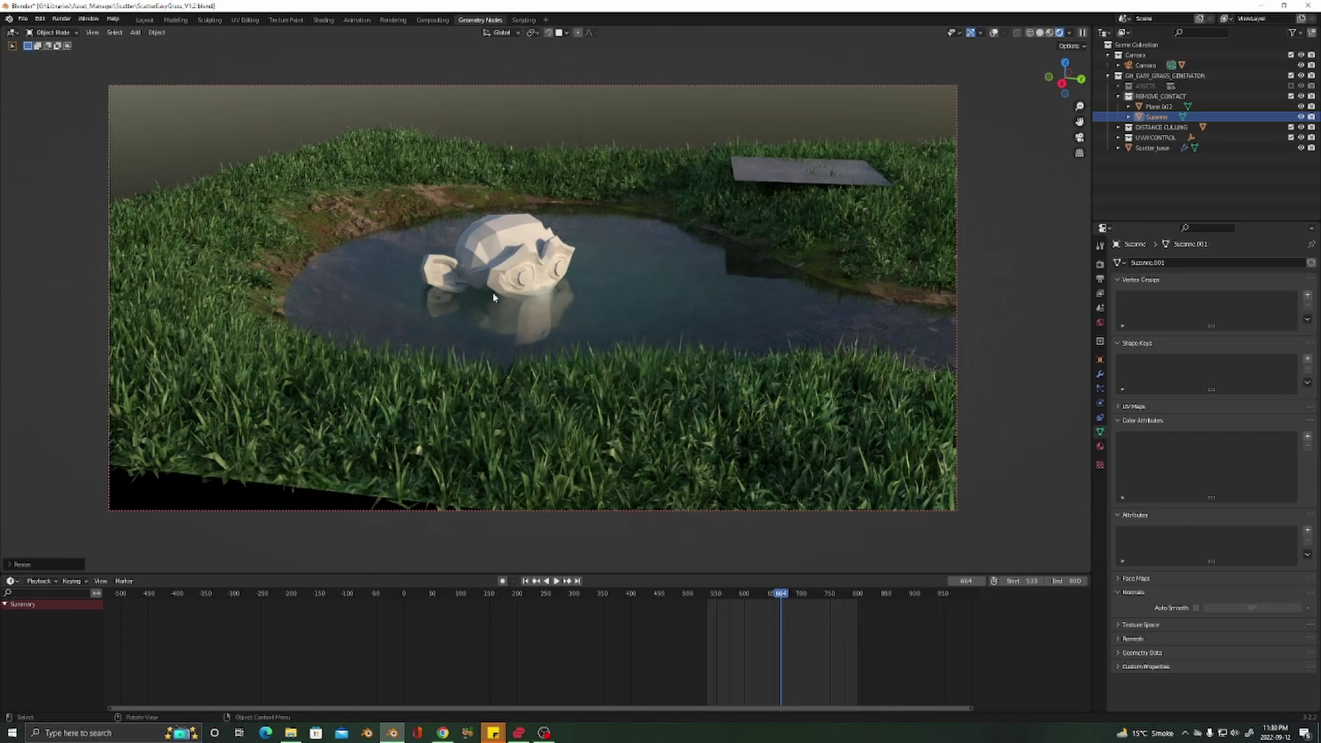
scroll(521, 299, "down", 4)
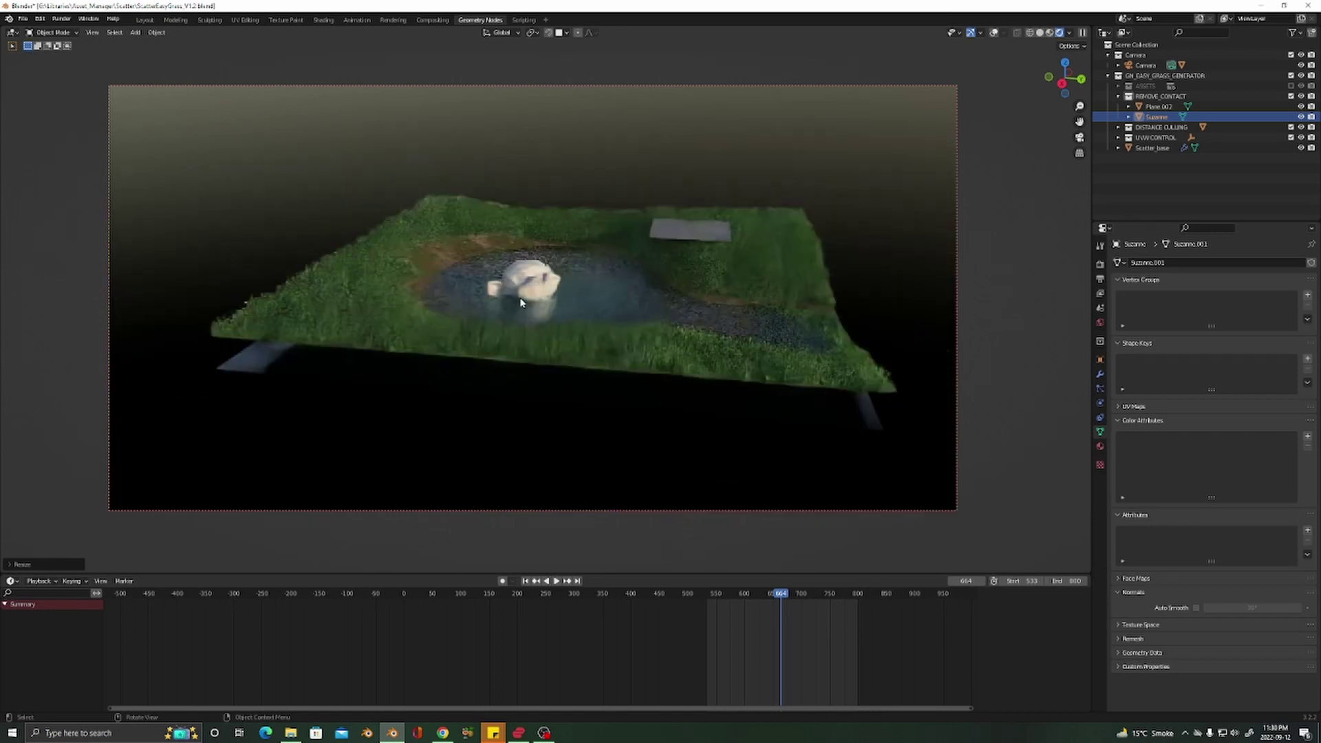
Set WATER to 0 in the Scatter_base GeometryNodes modifier and delete the monkey
left_click(681, 342)
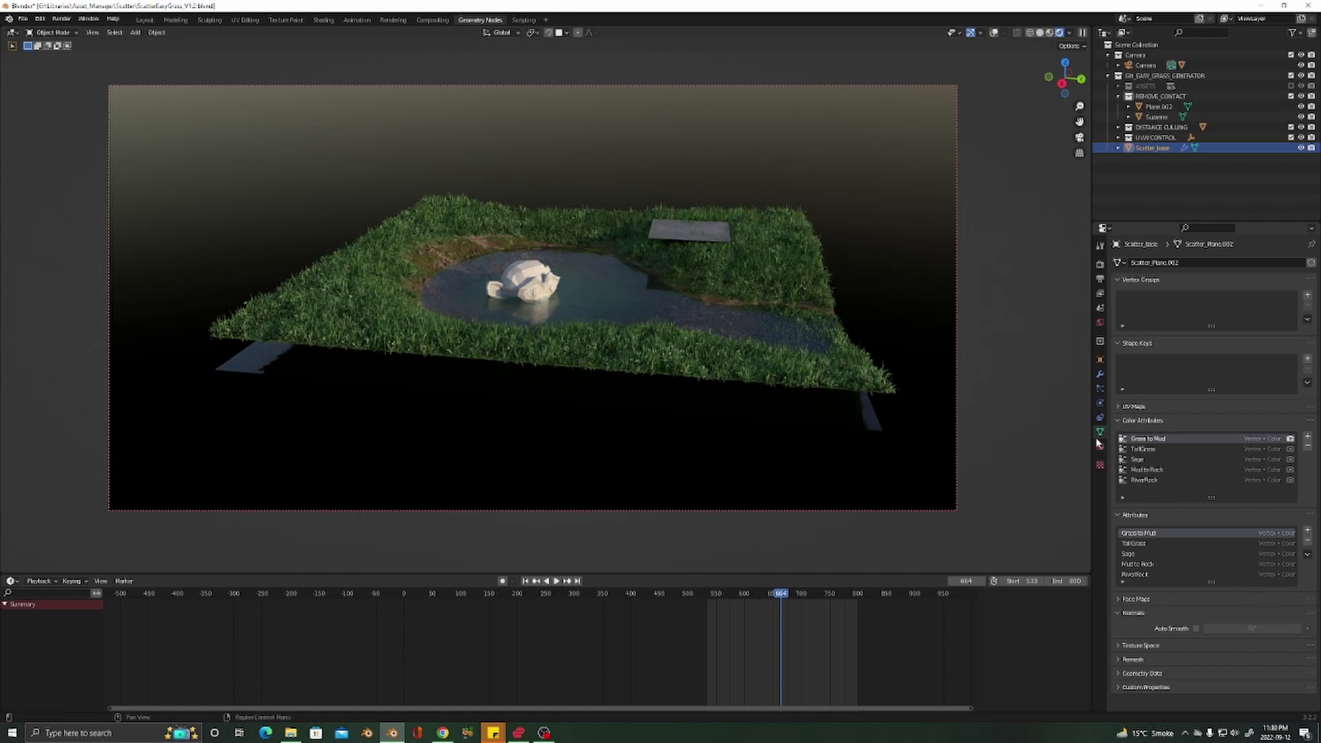
left_click(1101, 374)
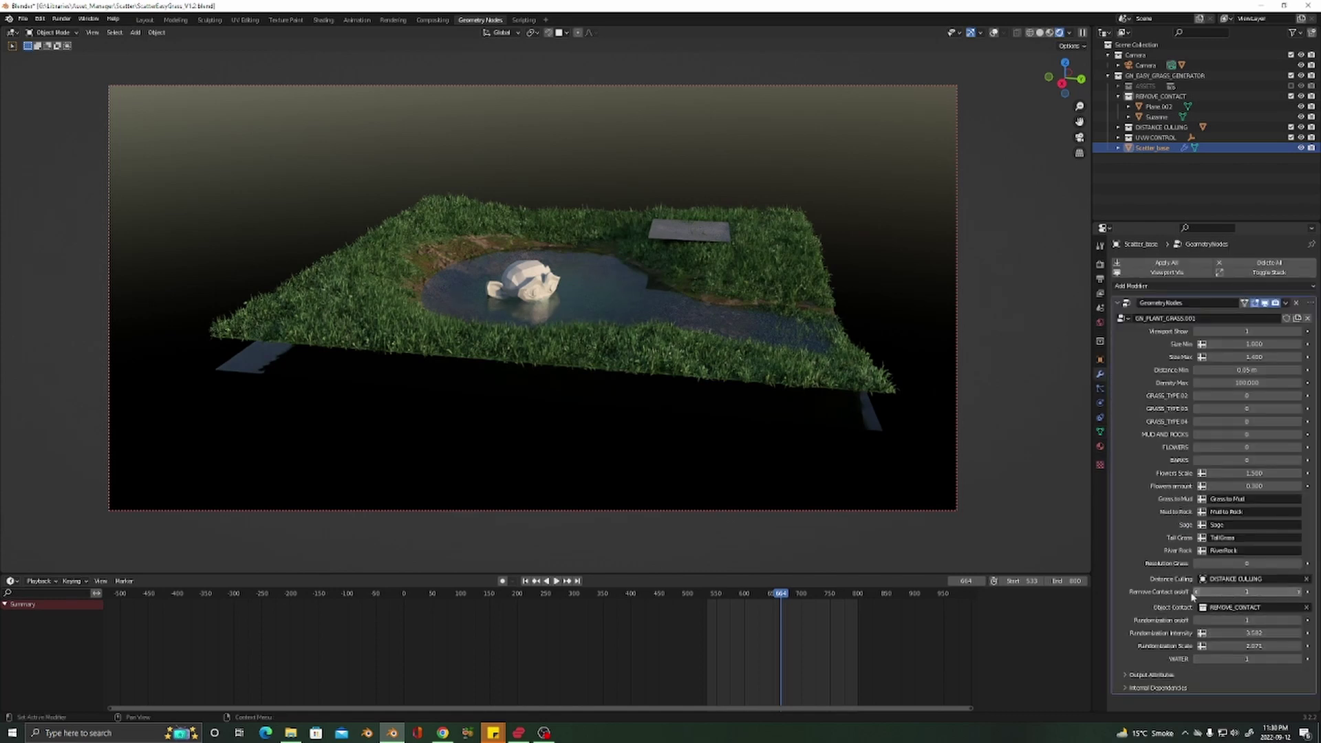
left_click(1201, 660)
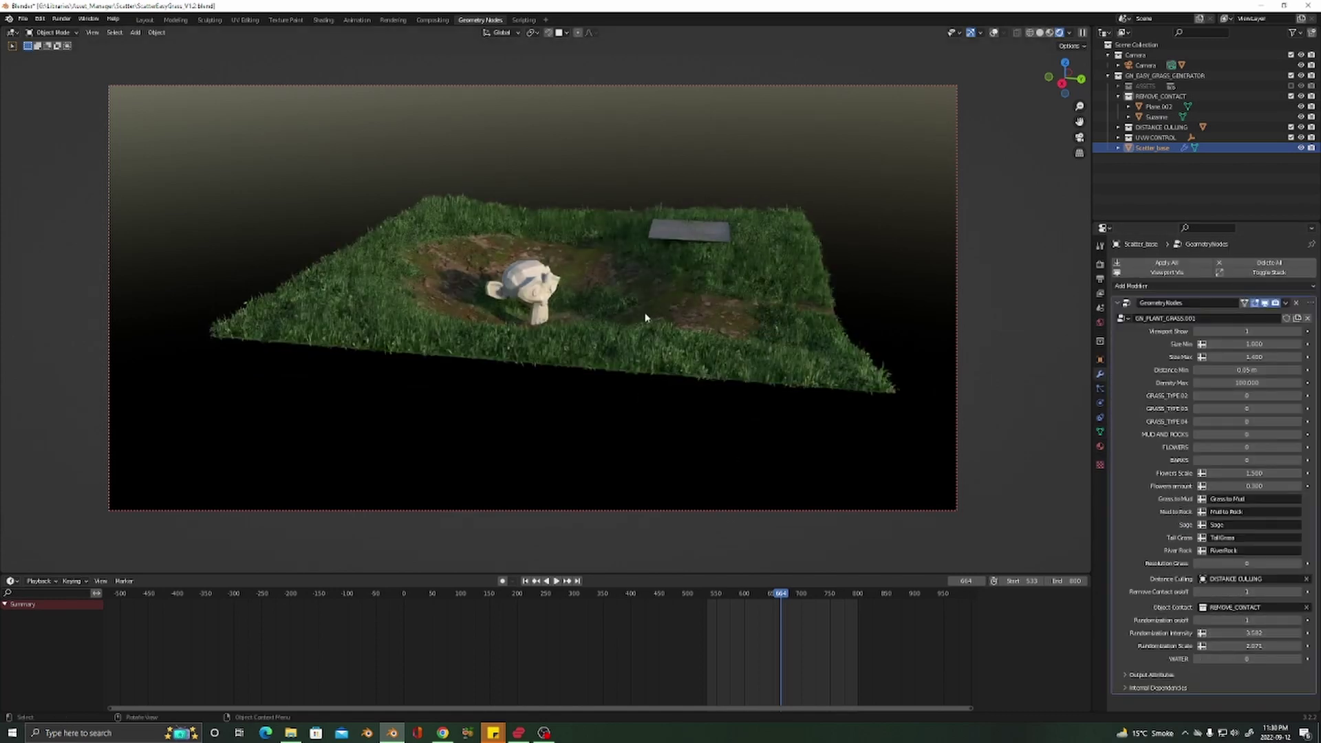
left_click(523, 283)
key("Delete")
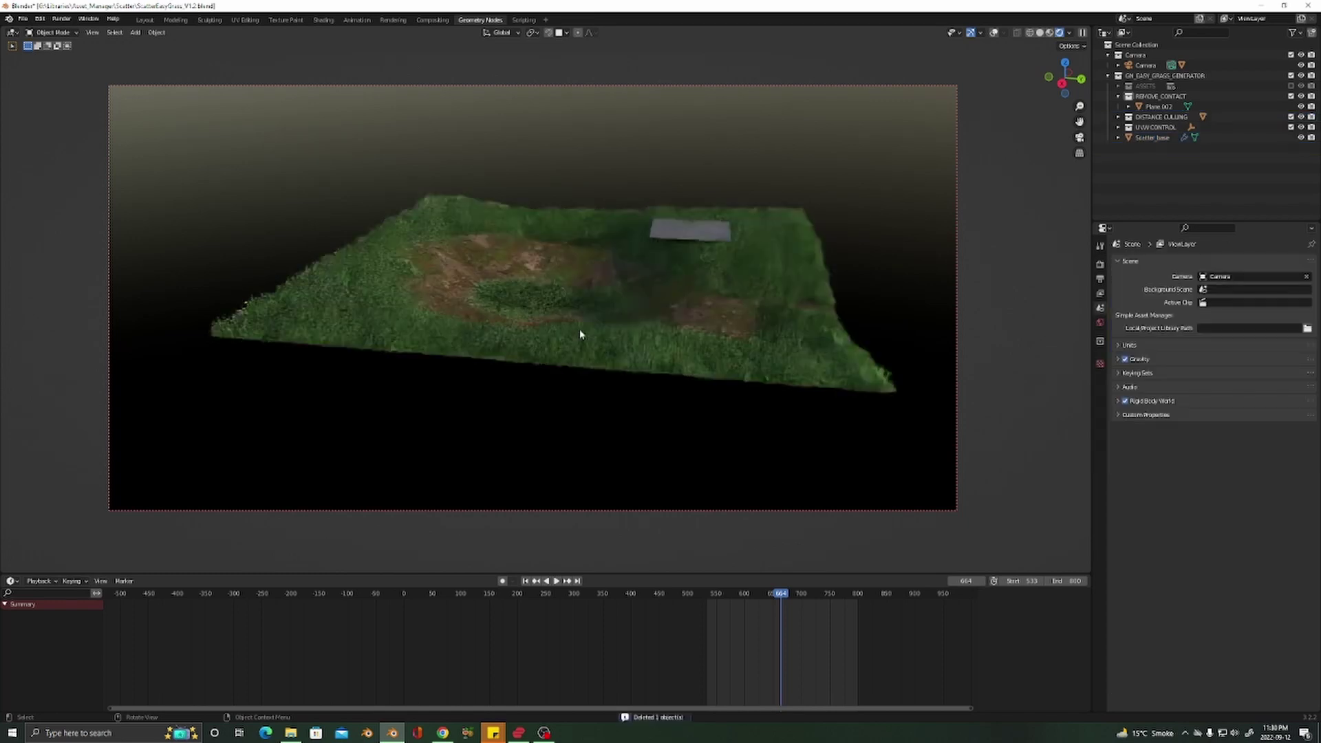
Vertex-paint the ground's muddy areas white with a larger brush to bring the grass back
middle_click_drag(554, 320, 539, 323)
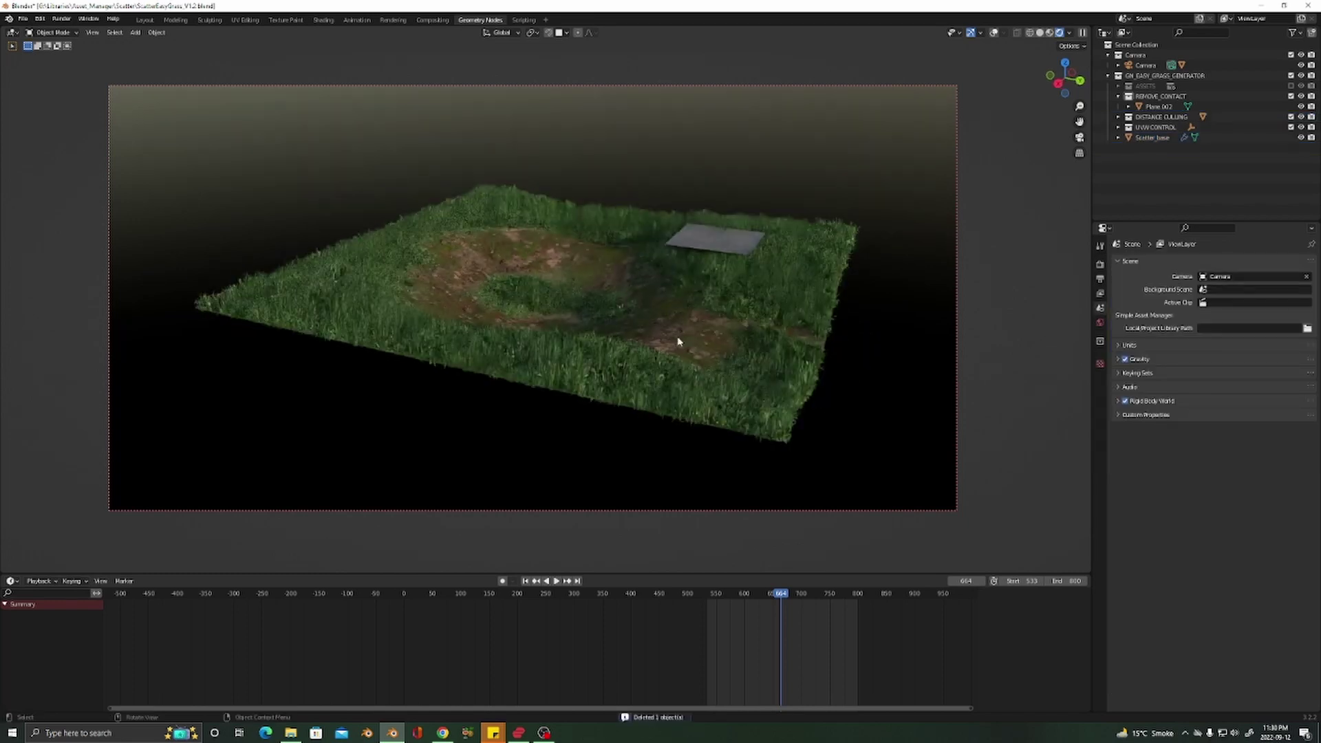
left_click(698, 349)
key("ctrl+Tab")
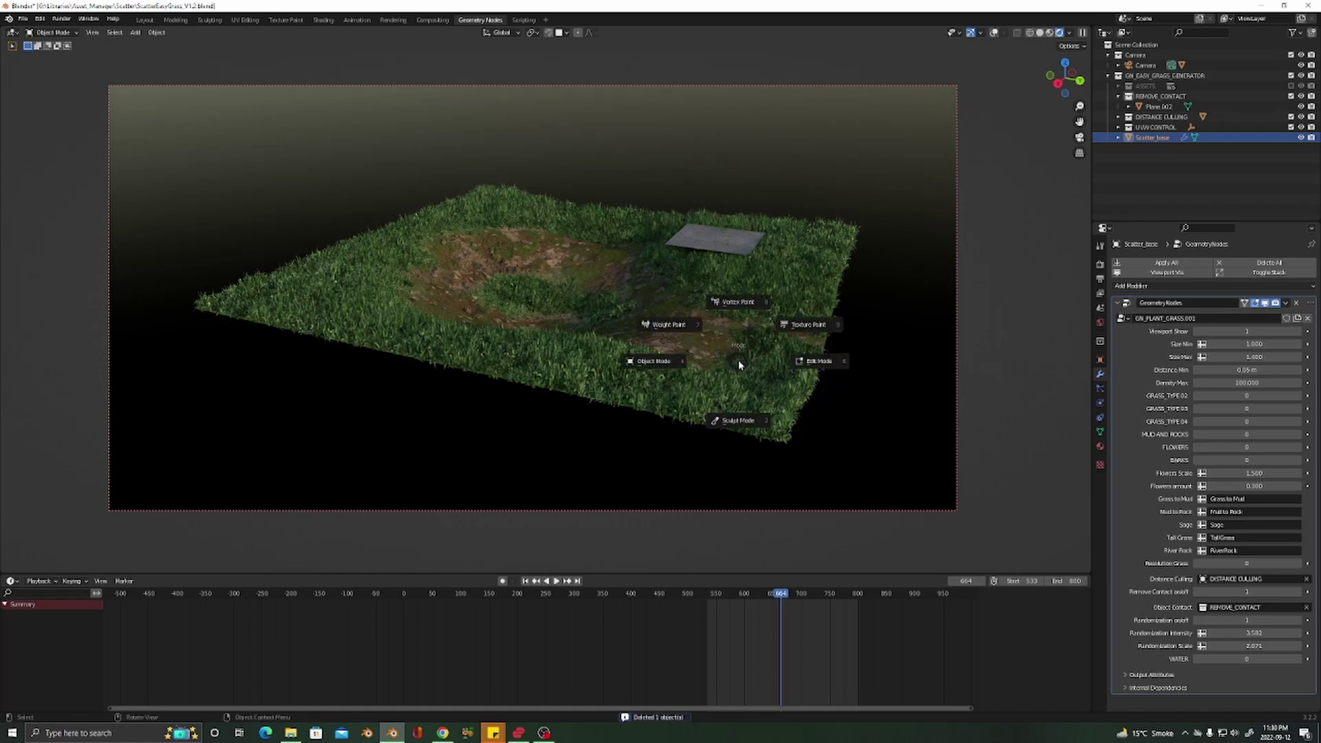
left_click(739, 303)
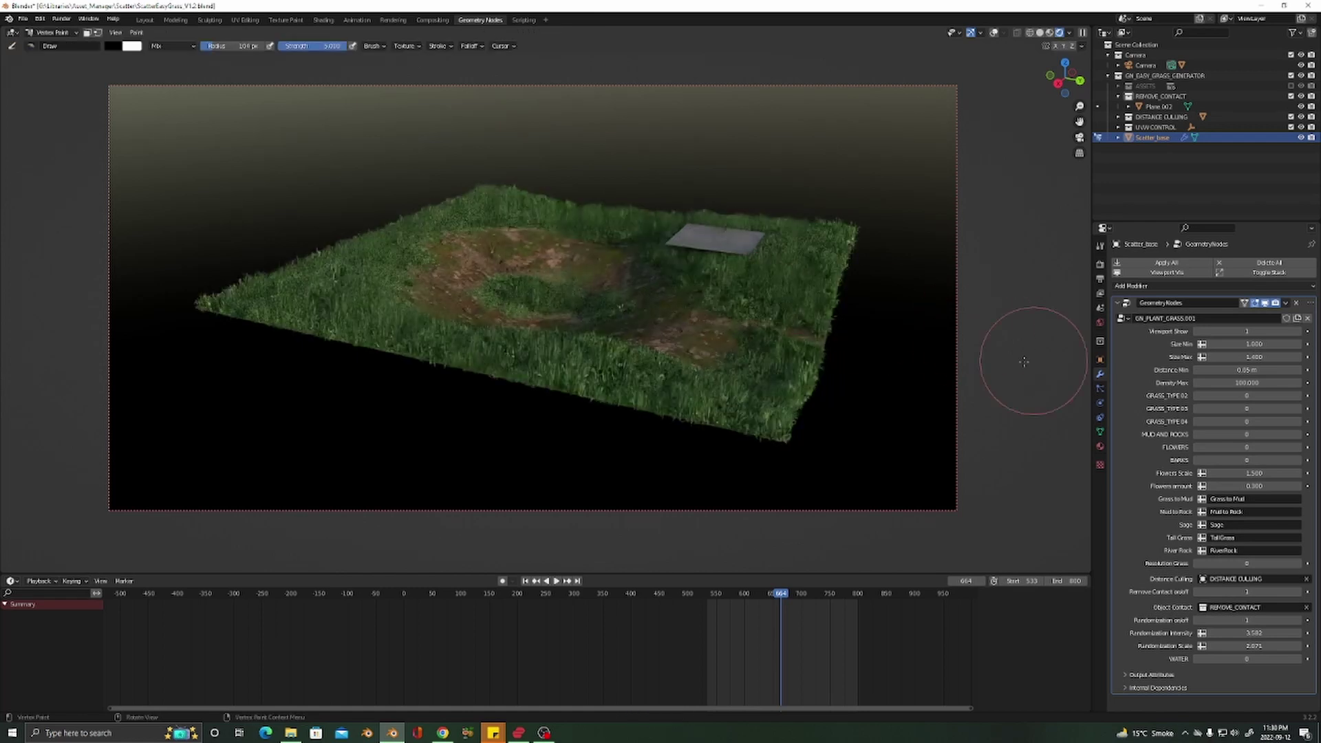
key("bracketright")
key("bracketright")
key("bracketright")
key("bracketright")
key("bracketright")
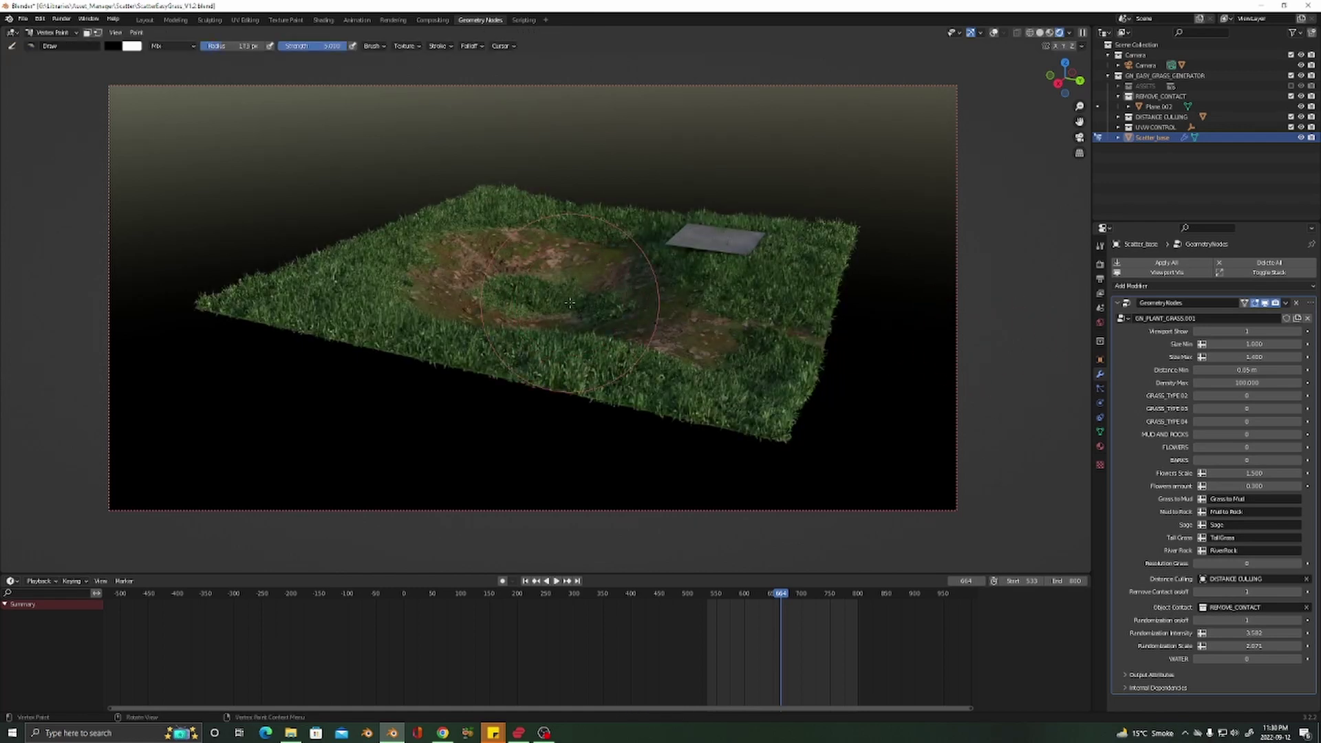
key("x")
mouse_move(477, 288)
left_mouse_down()
mouse_move(576, 233)
mouse_move(641, 340)
mouse_move(689, 290)
mouse_move(661, 303)
mouse_move(742, 282)
left_mouse_up()
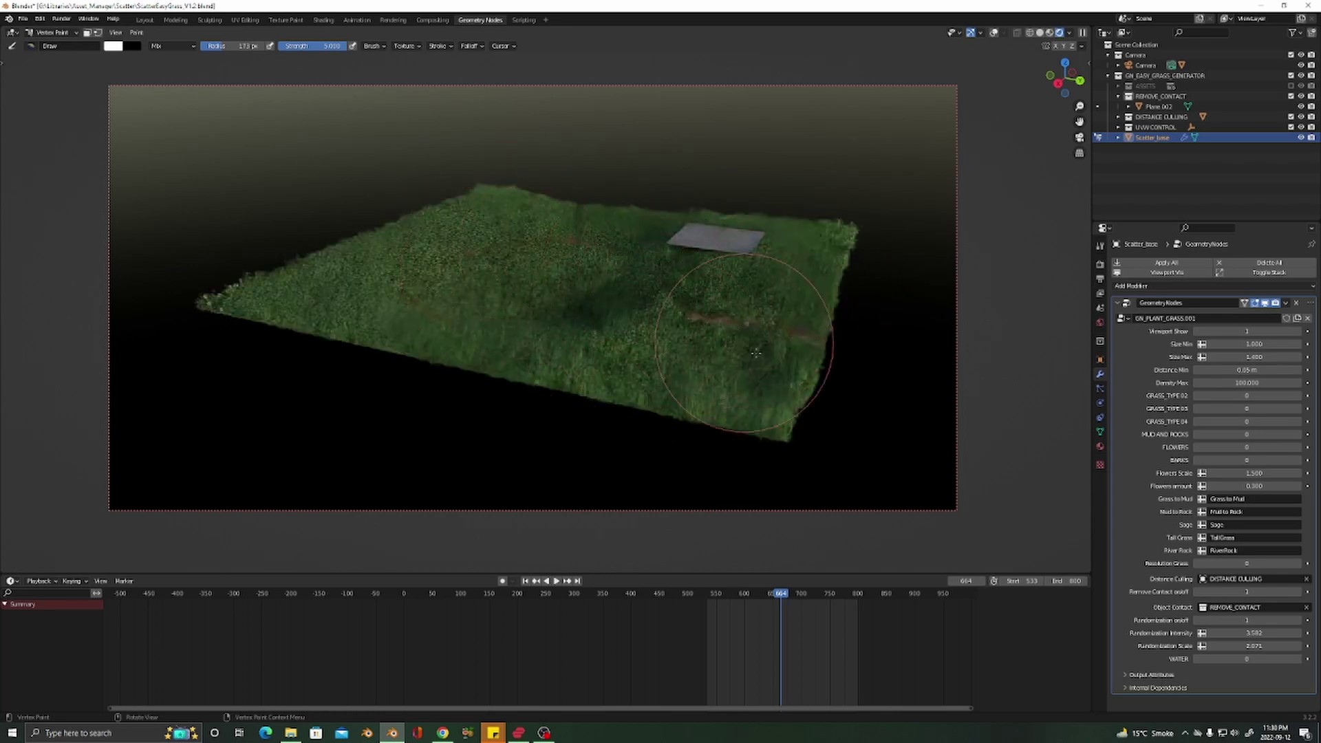
middle_click_drag(869, 368, 655, 443)
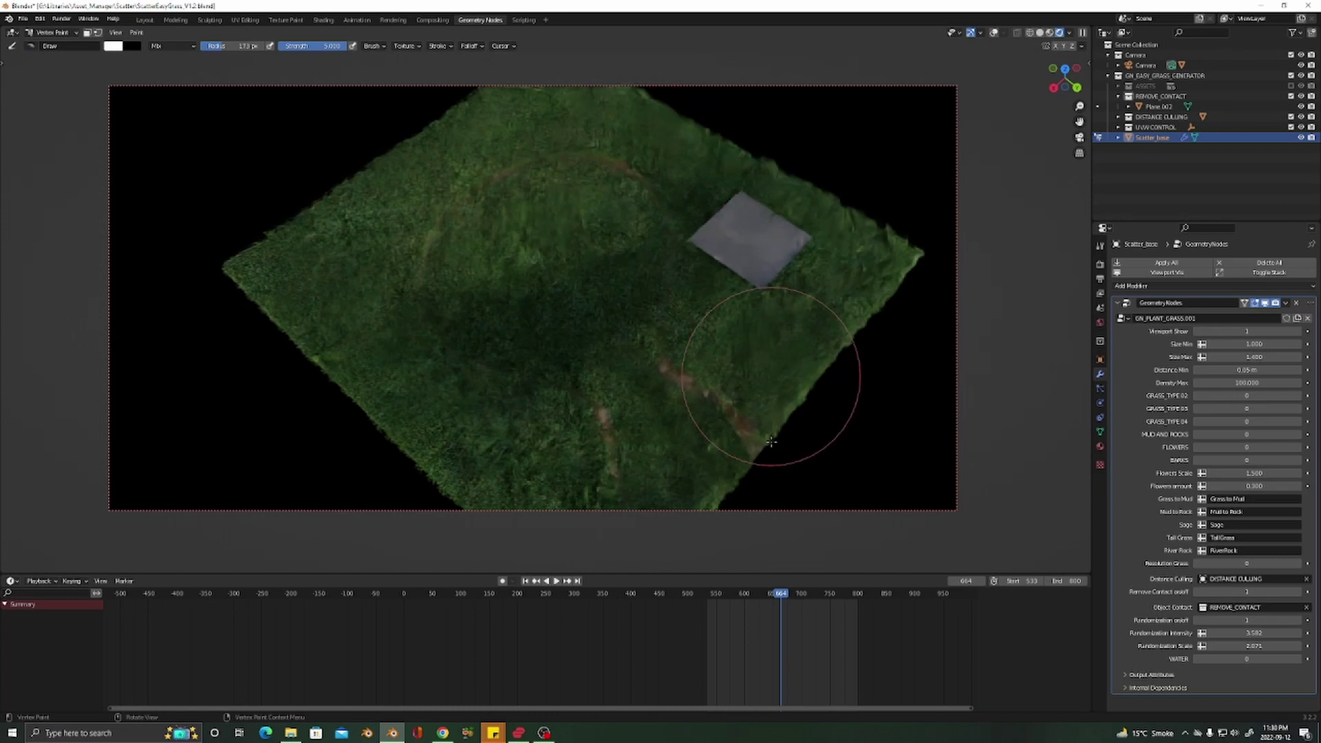
middle_click_drag(551, 390, 621, 314)
Put the ground mesh in Edit Mode with Solid viewport shading and turn on the viewport overlays
key("Tab")
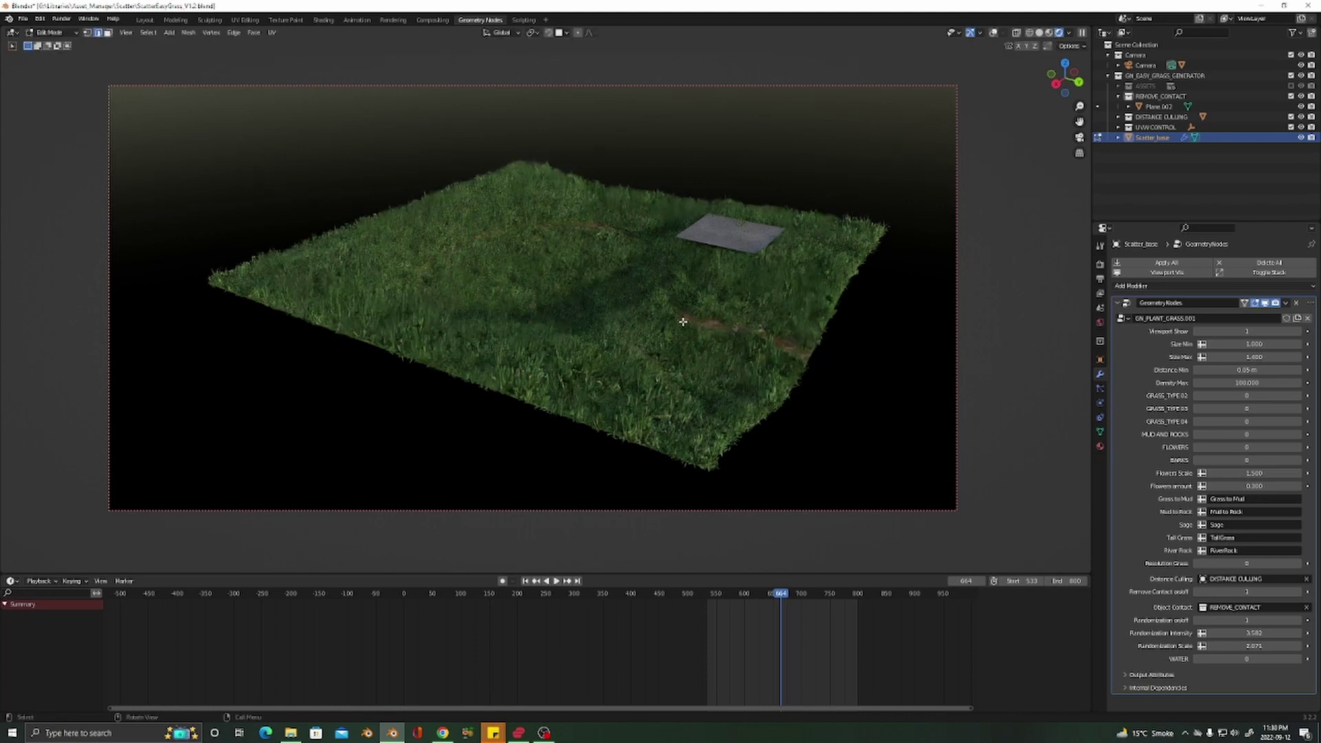
key("z")
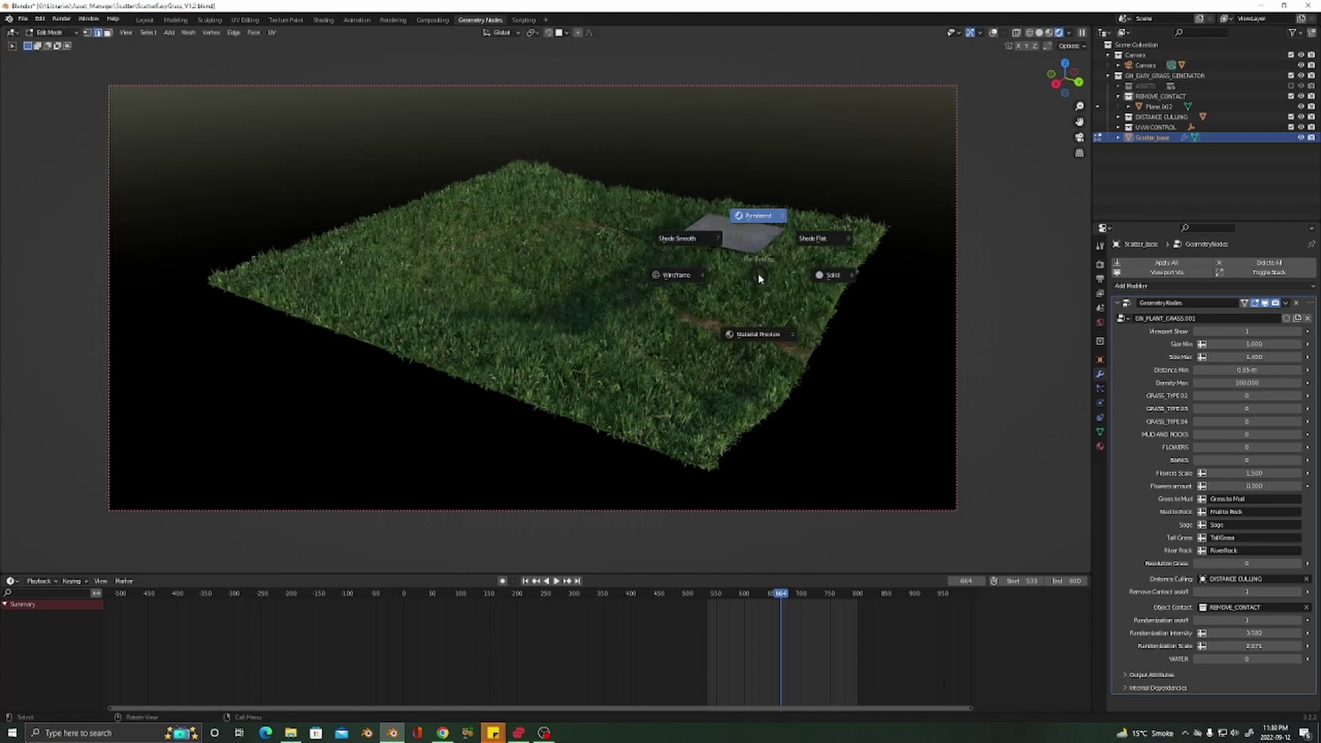
left_click(835, 281)
scroll(557, 322, "down", 3)
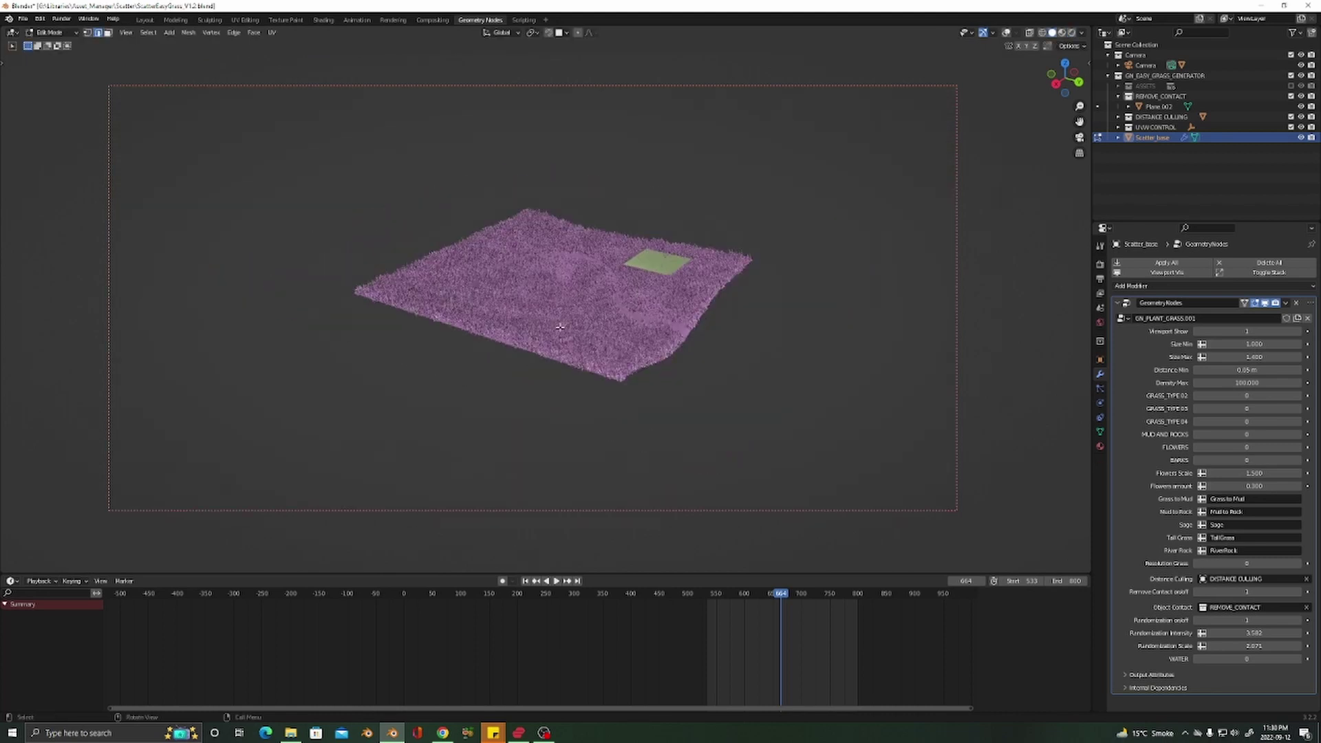
left_click(1007, 33)
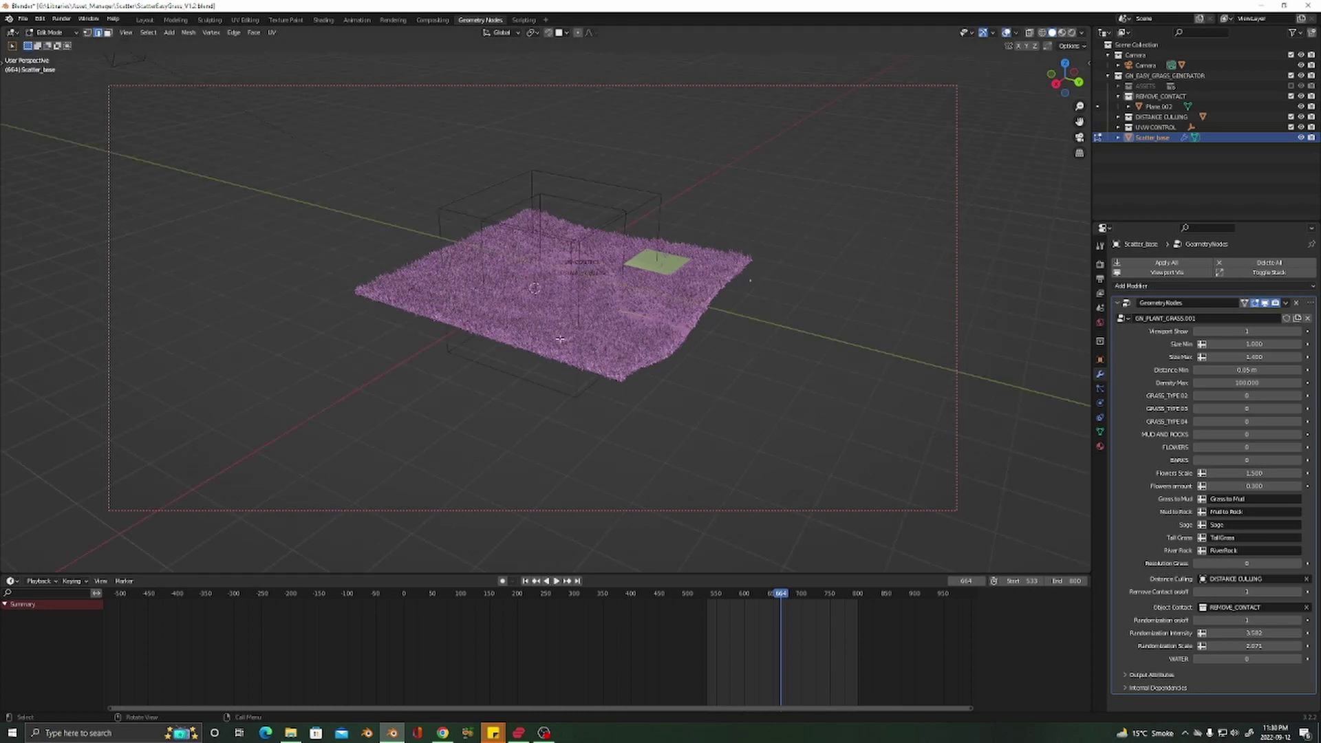
Flatten the entire ground mesh by scaling it to 0 along Z, clear the selection, and return to Object Mode
key("a")
key("s")
key("z")
key("0")
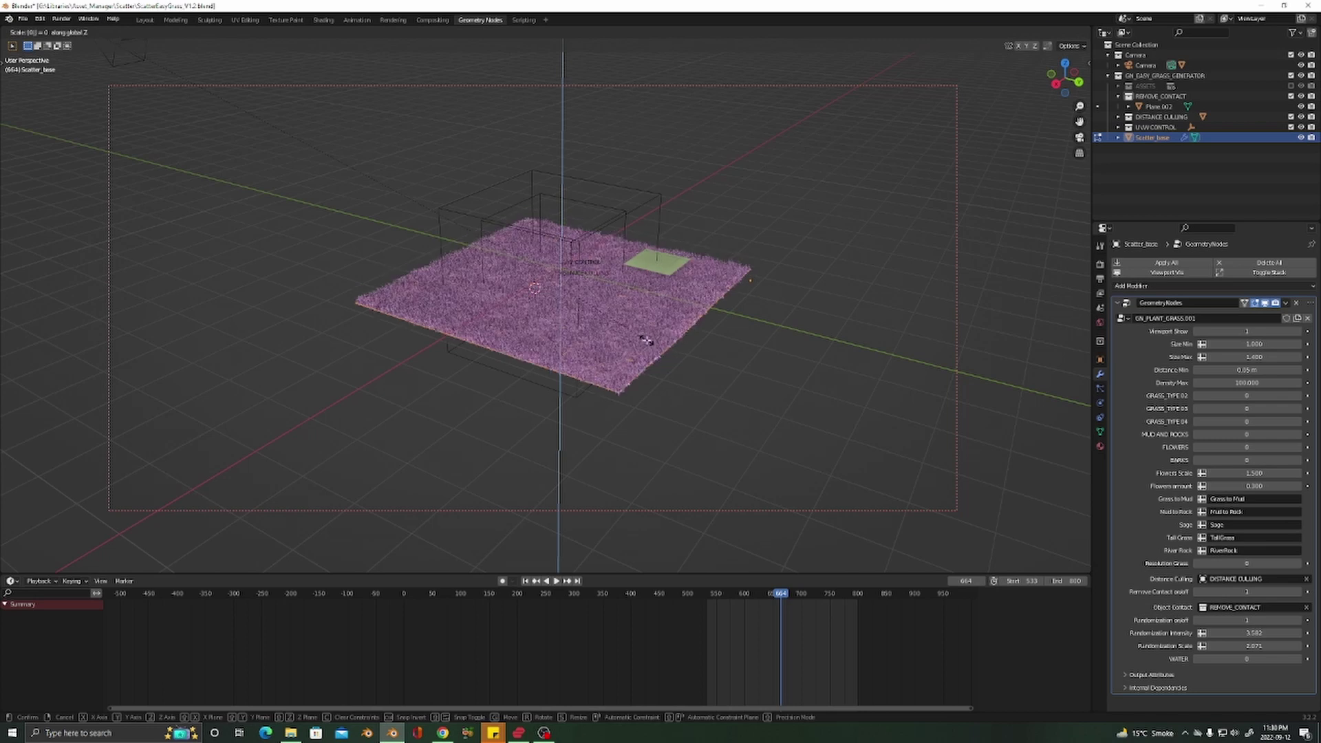
key("Return")
scroll(647, 340, "up", 5)
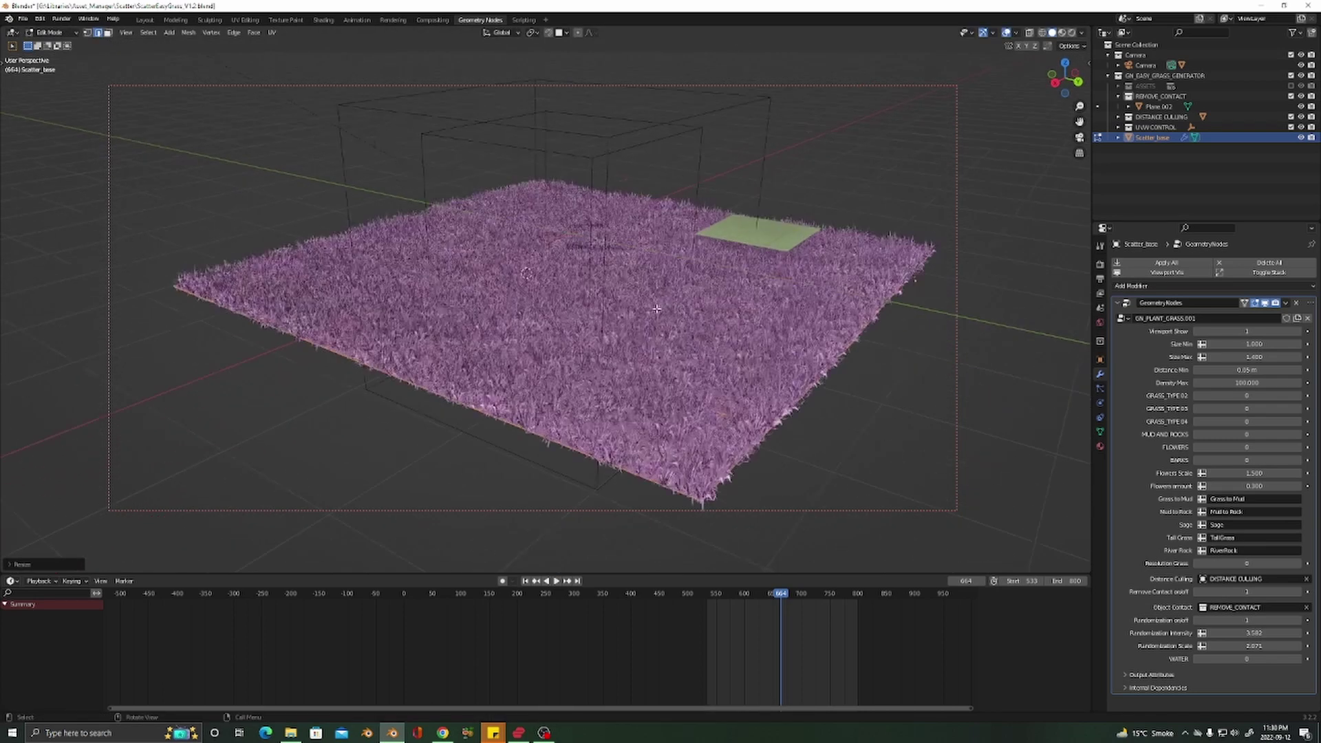
key("a")
key("alt+a")
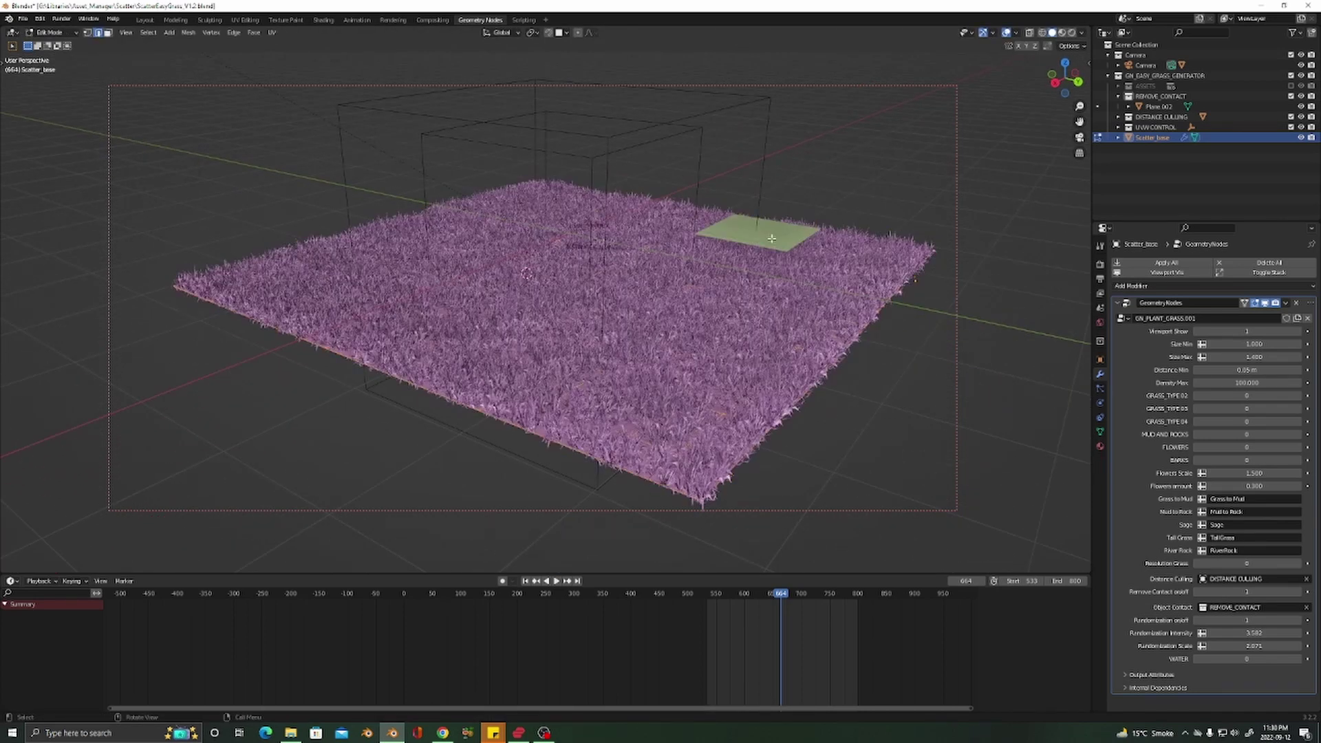
key("ctrl+Tab")
Select the green contact-removal plane and lower it about 0.29 m along the global Z axis
left_click(653, 238)
left_click(803, 241)
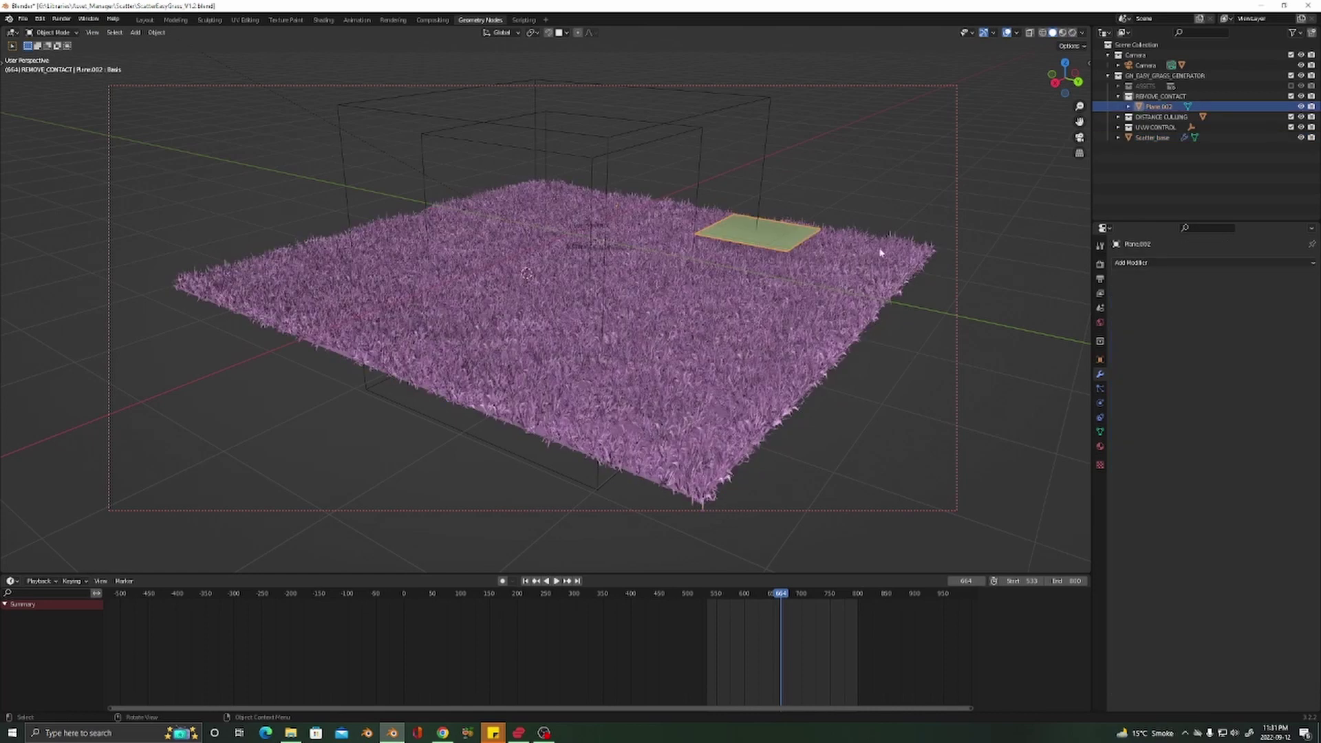
key("g")
key("z")
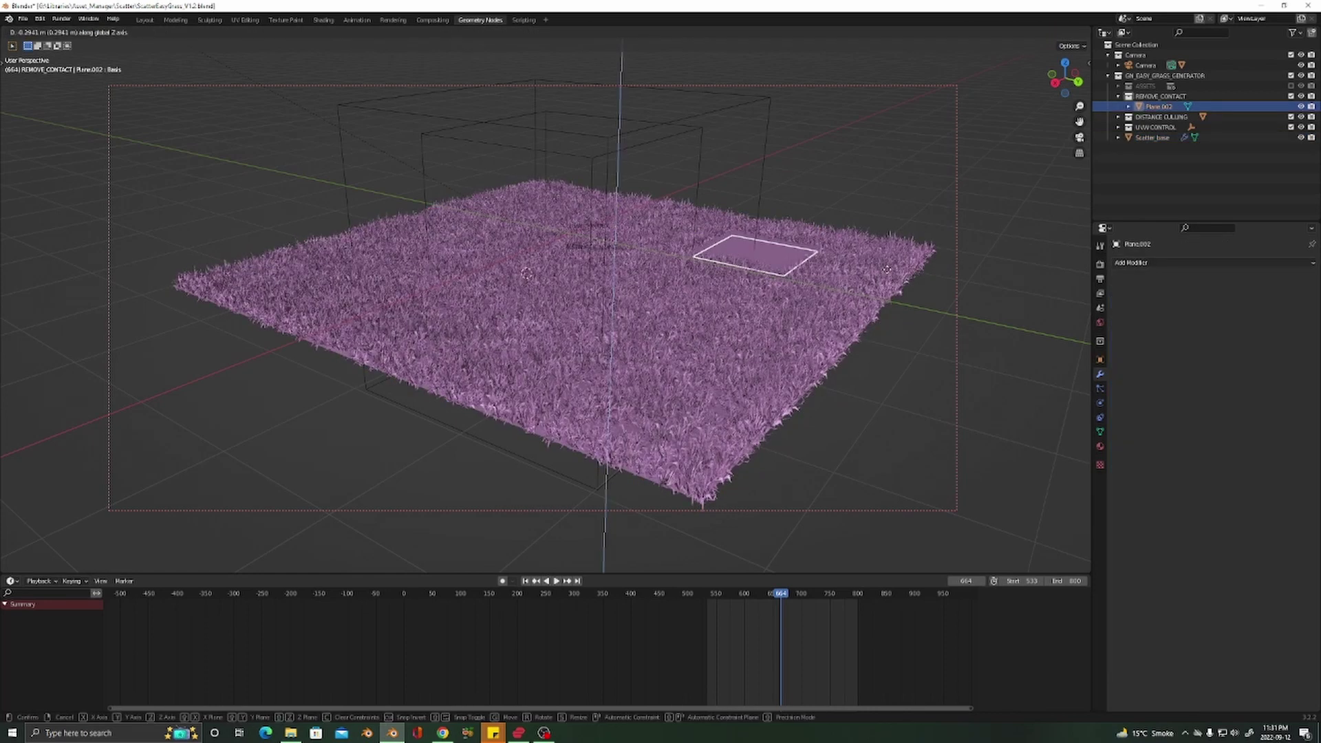
left_click(886, 270)
Move the contact-removal plane along the global X axis from the back edge to the front half of the grass
middle_click_drag(821, 283, 814, 289)
key("g")
key("y")
key("z")
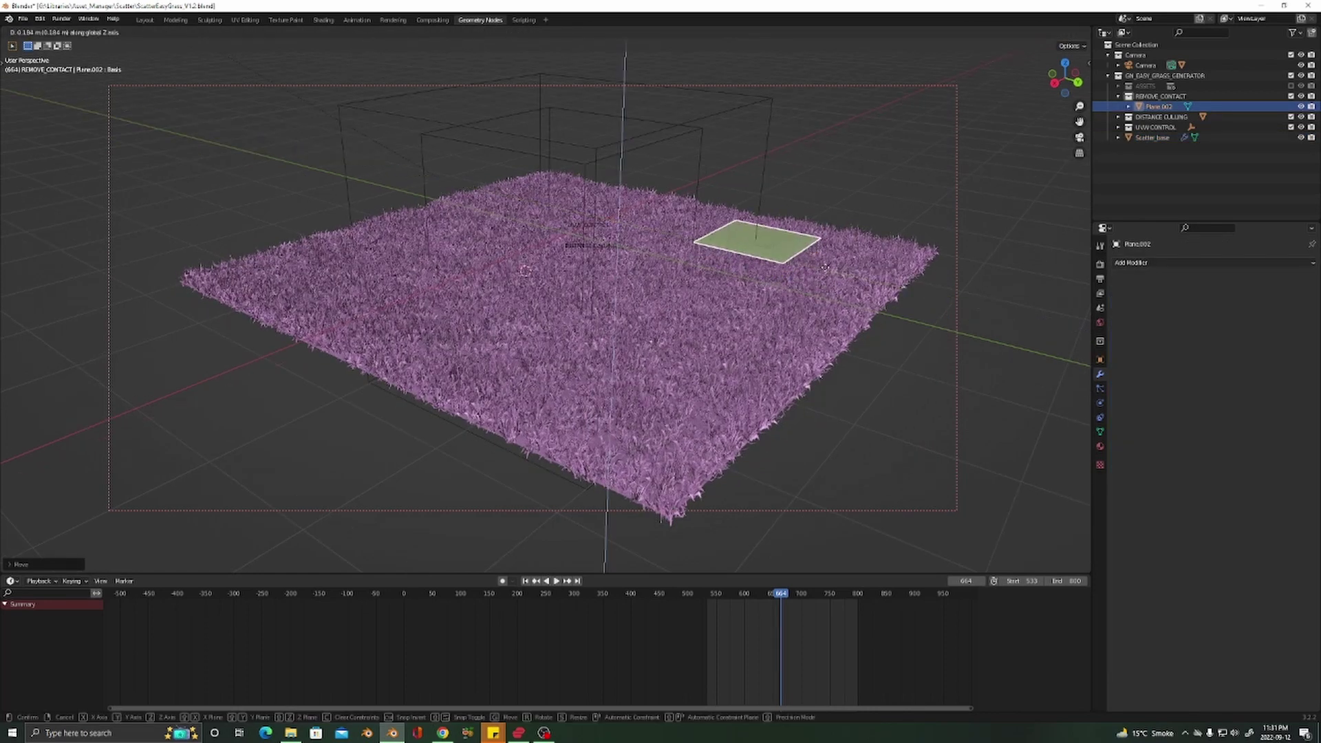
key("x")
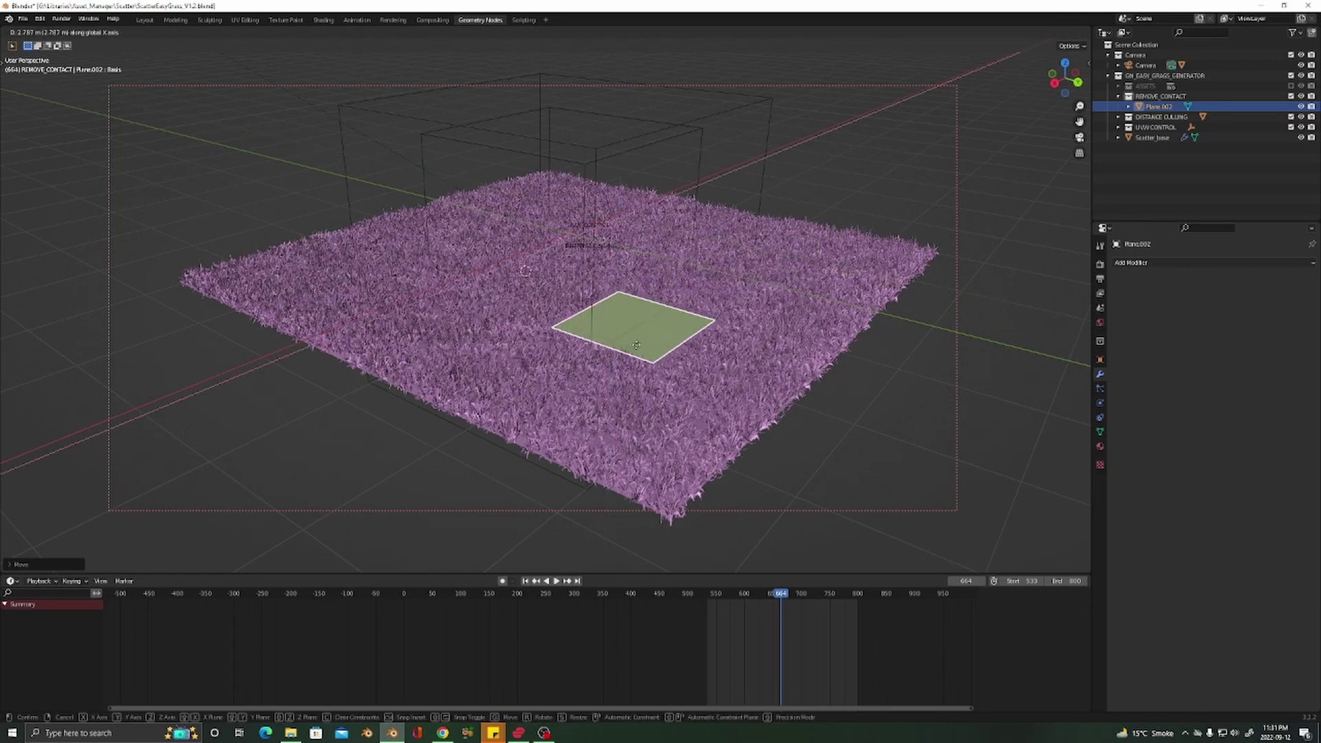
left_click(617, 349)
Collapse the REMOVE_CONTACT collection and check the plane's placement on the grass from directly above and at an angle
scroll(630, 344, "down", 3)
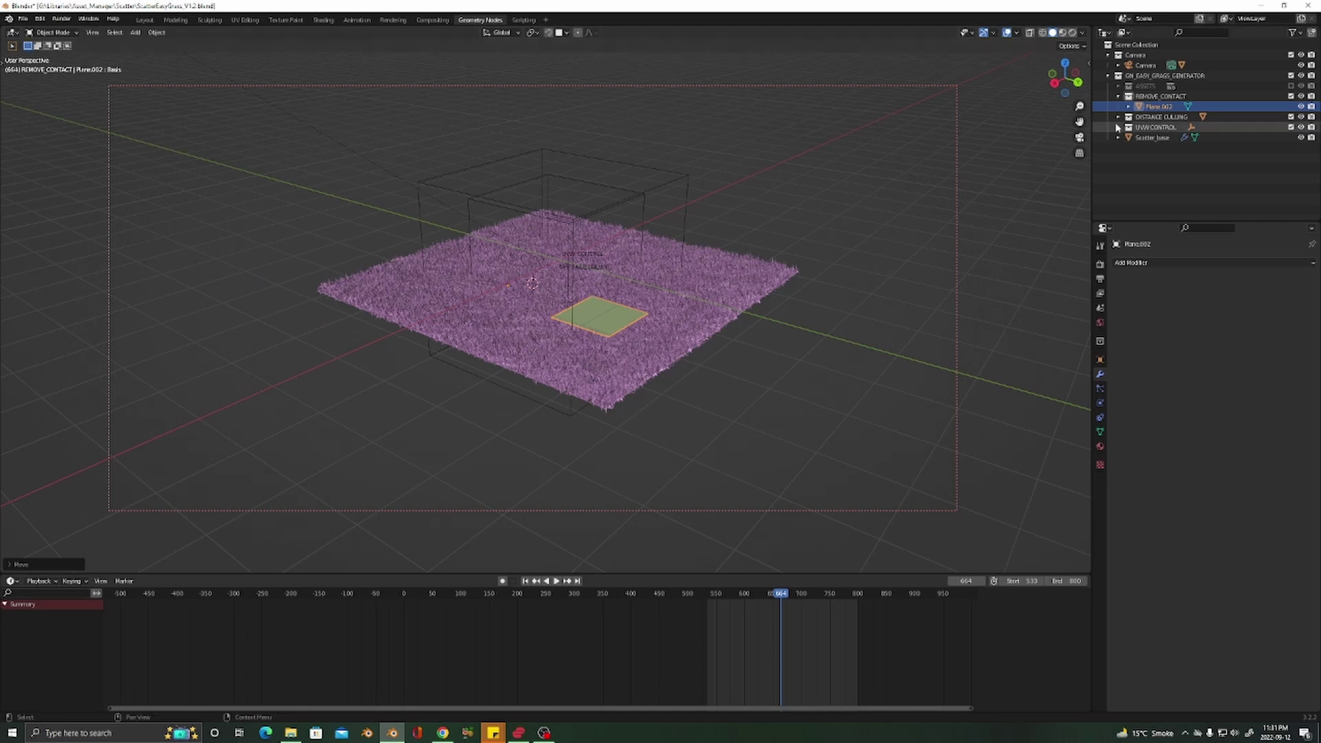
left_click(1119, 96)
middle_click_drag(671, 333, 537, 448, "alt")
scroll(675, 385, "down", 3)
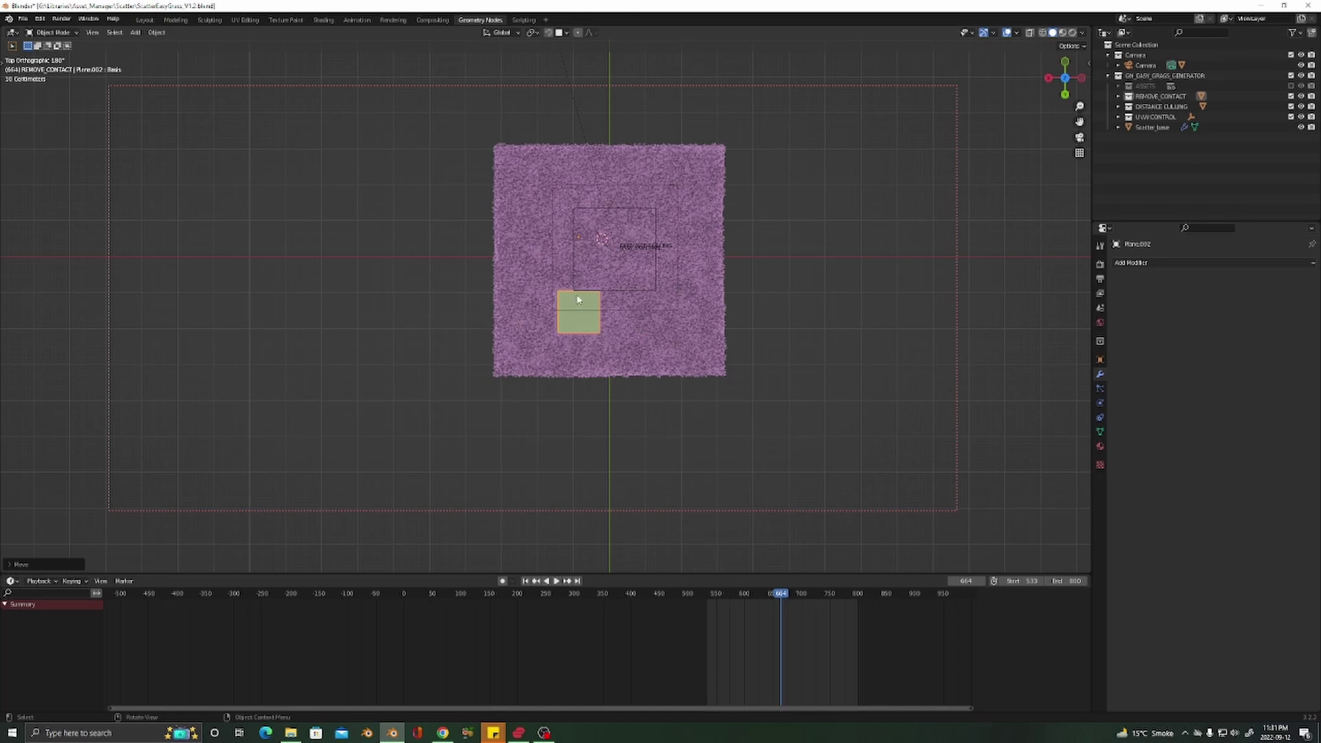
middle_click_drag(539, 337, 519, 289)
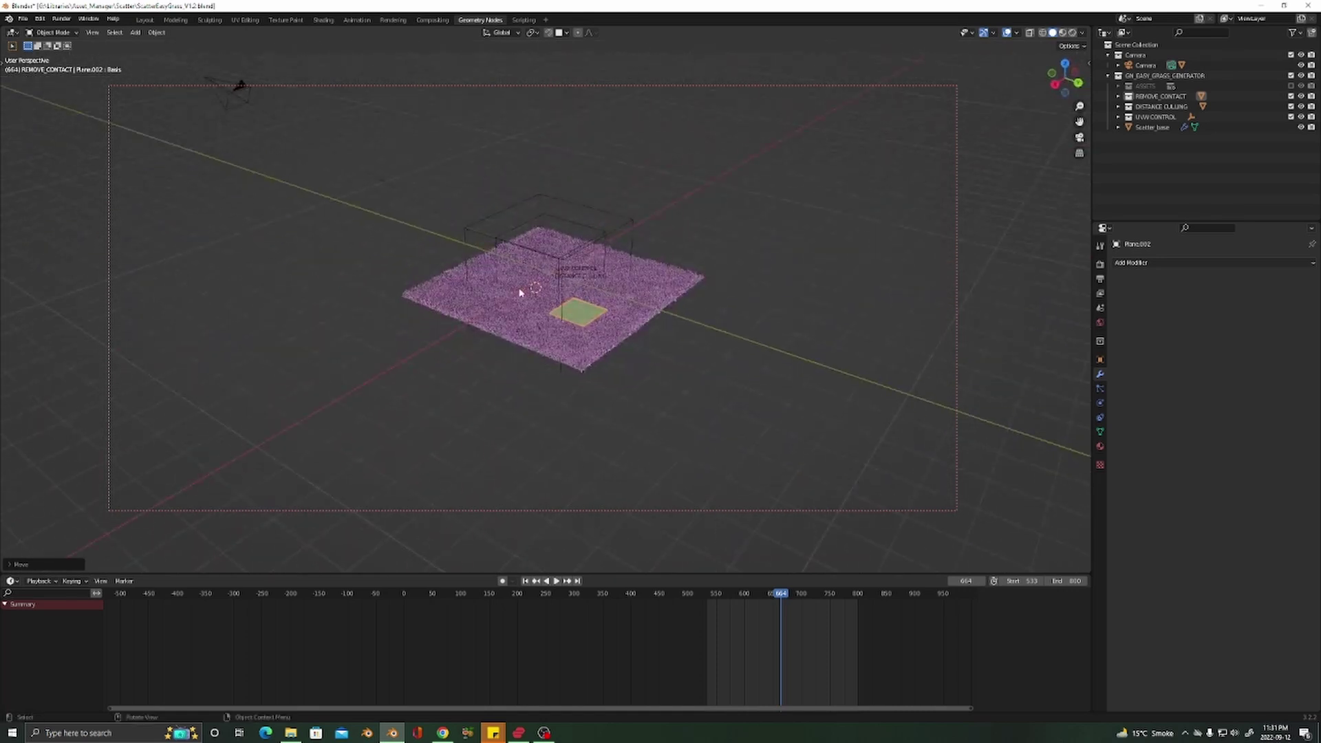
scroll(516, 310, "up", 3)
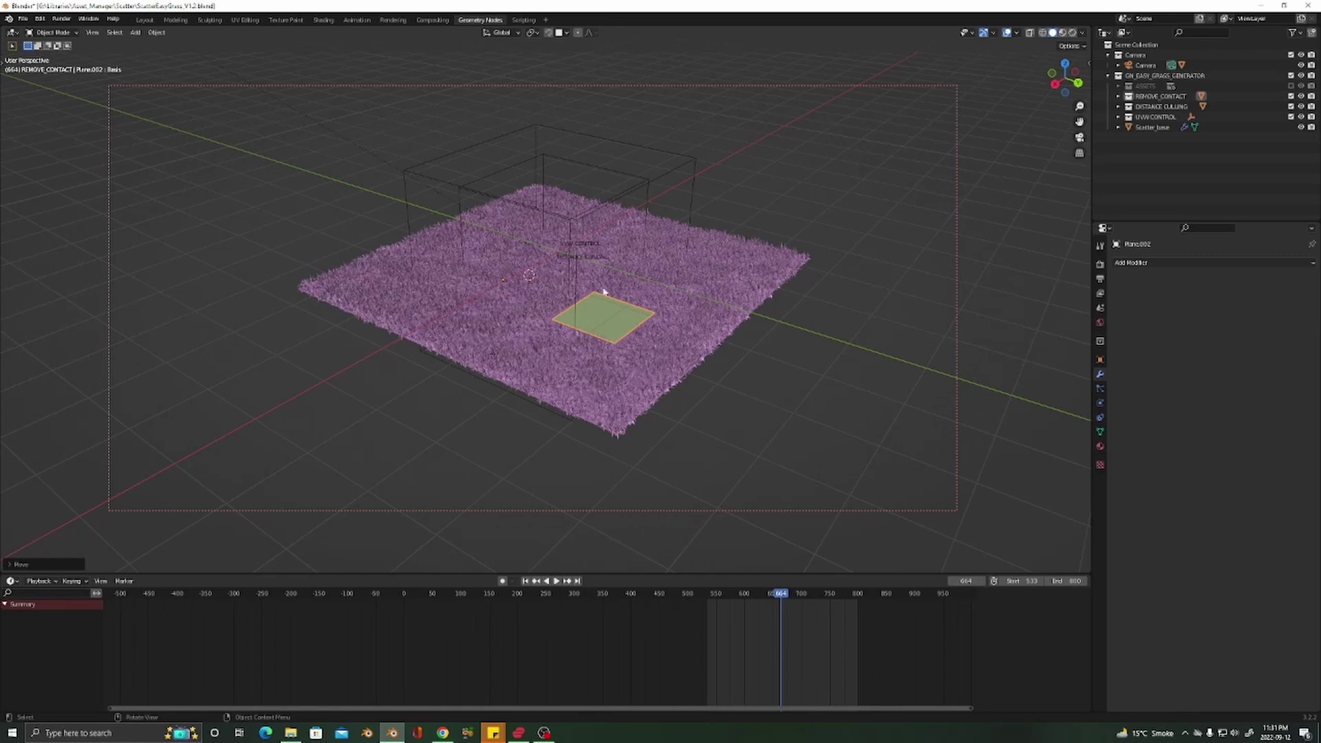
scroll(655, 335, "down", 2)
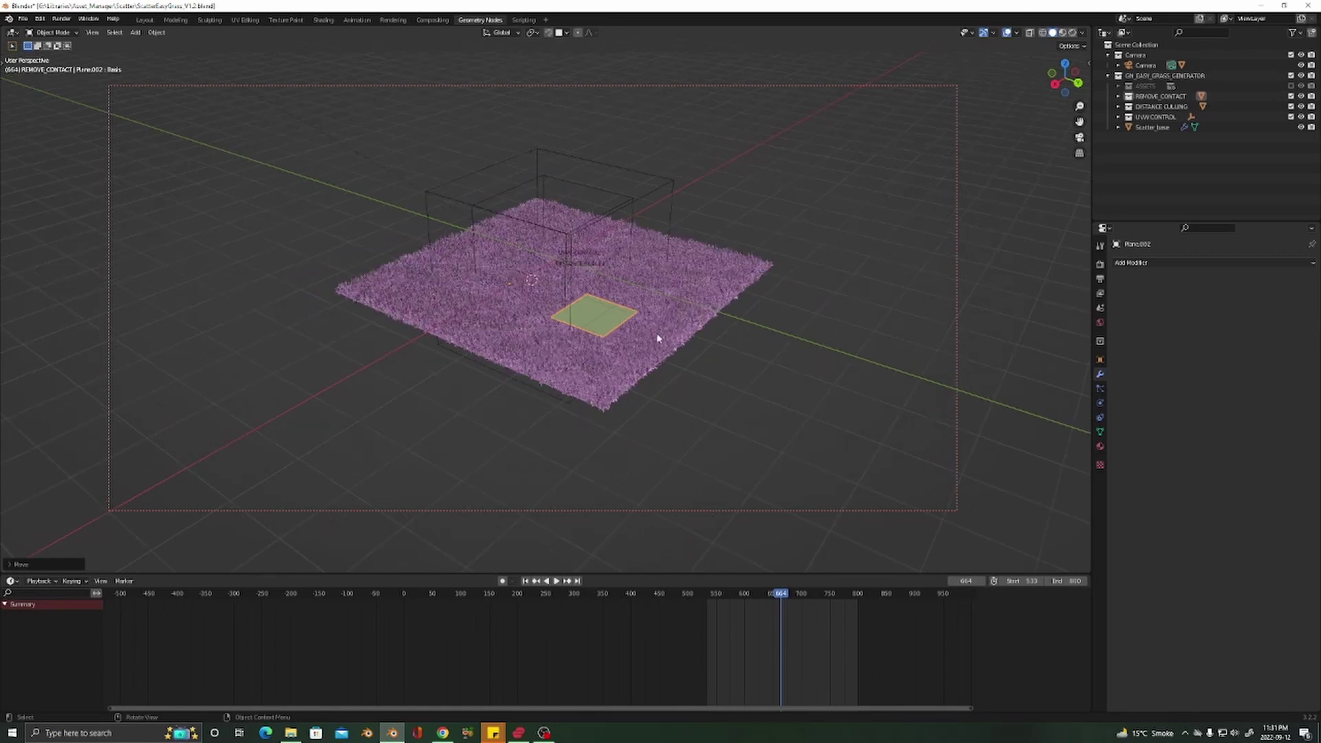